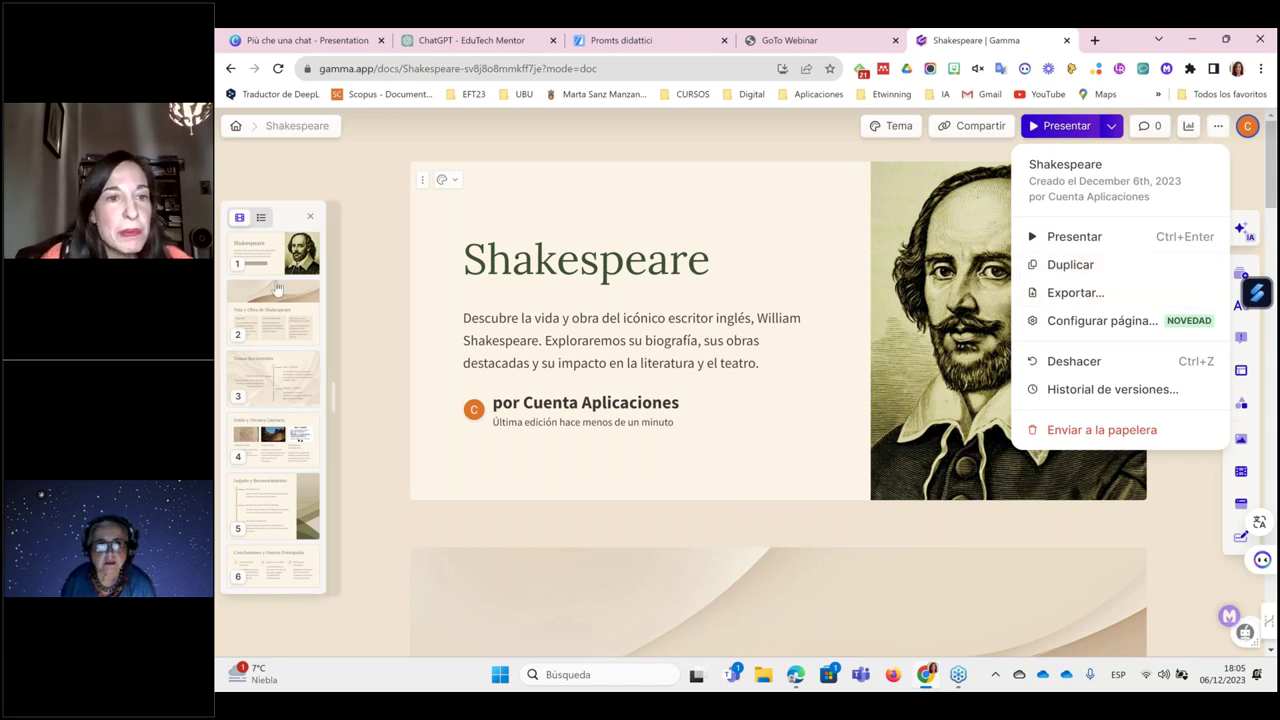
Step: Look over slides 2 and 3 of the Shakespeare presentation and check its sharing and presenting options
{"action": "left_click", "coordinate": [277, 292]}
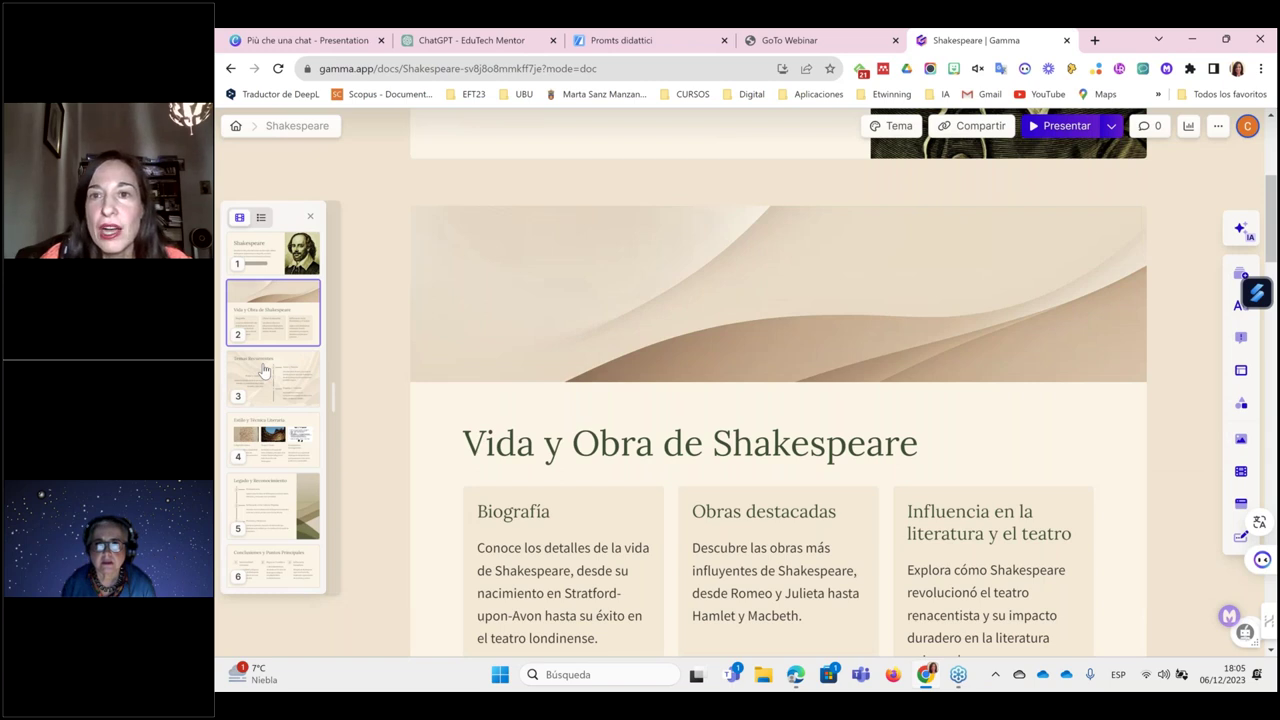
{"action": "left_click", "coordinate": [265, 371]}
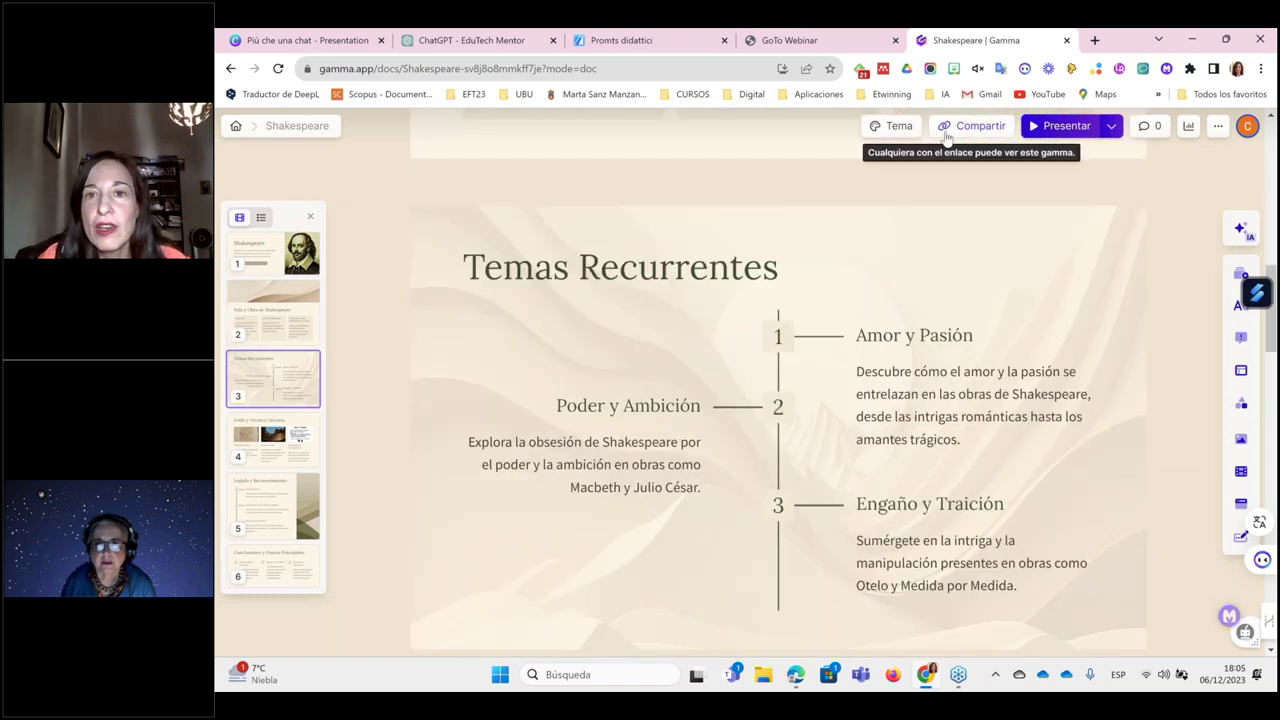
{"action": "left_click", "coordinate": [960, 126]}
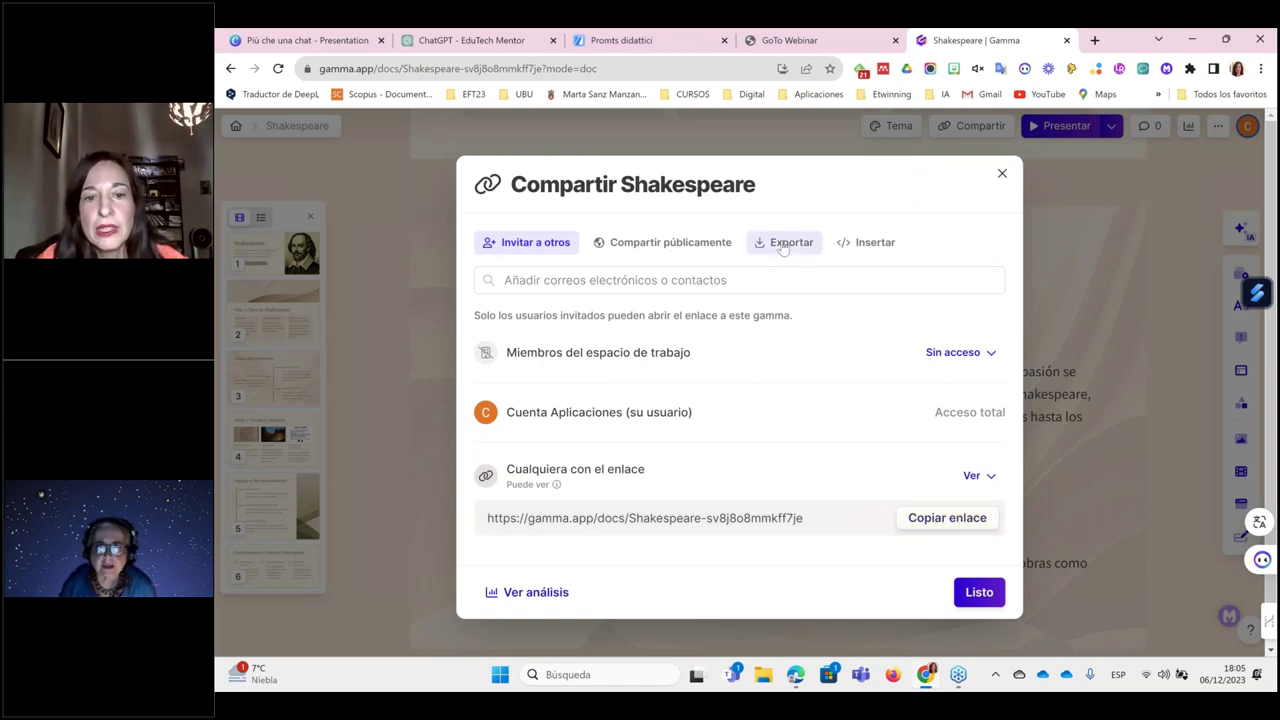
{"action": "left_click", "coordinate": [1001, 175]}
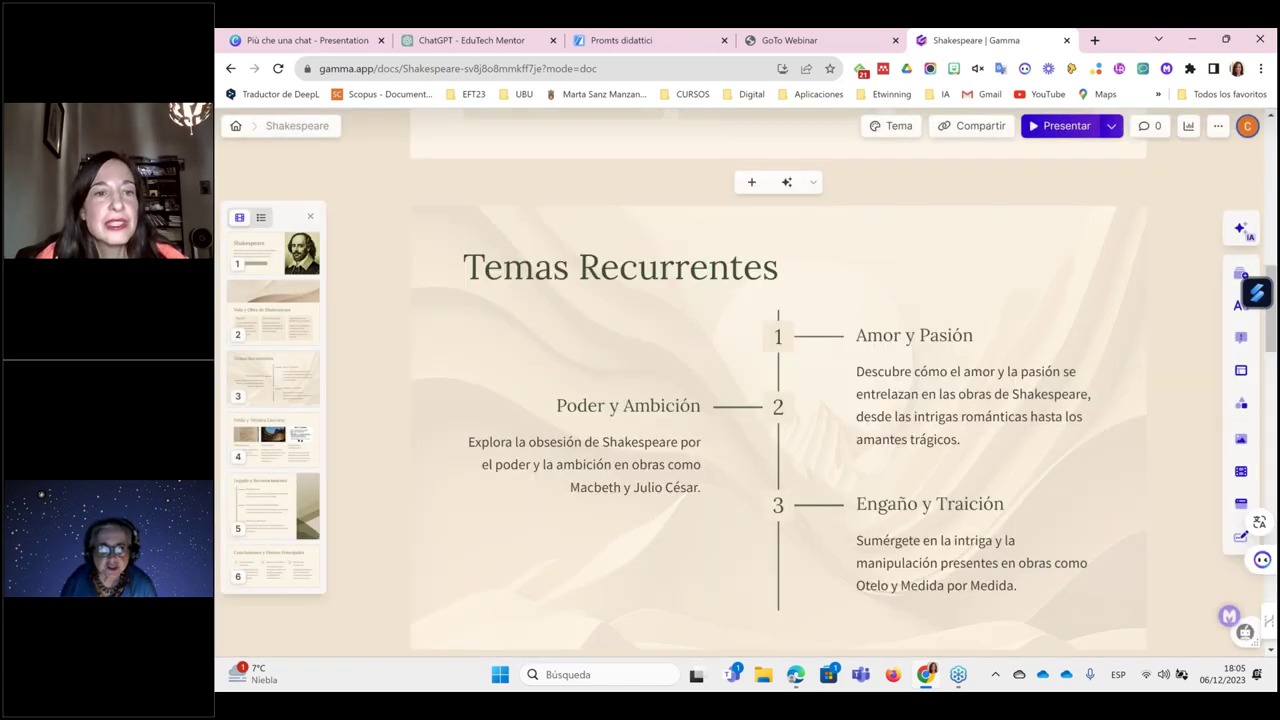
{"action": "left_click", "coordinate": [270, 303]}
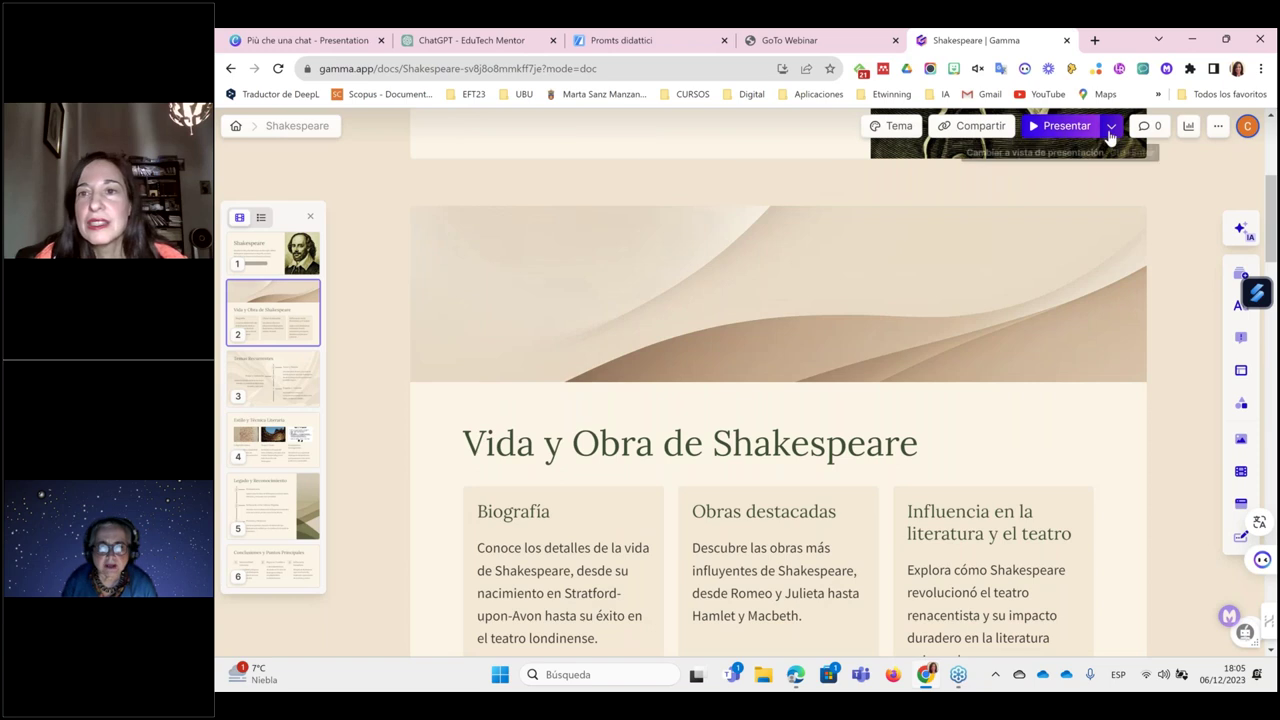
{"action": "left_click", "coordinate": [1110, 128]}
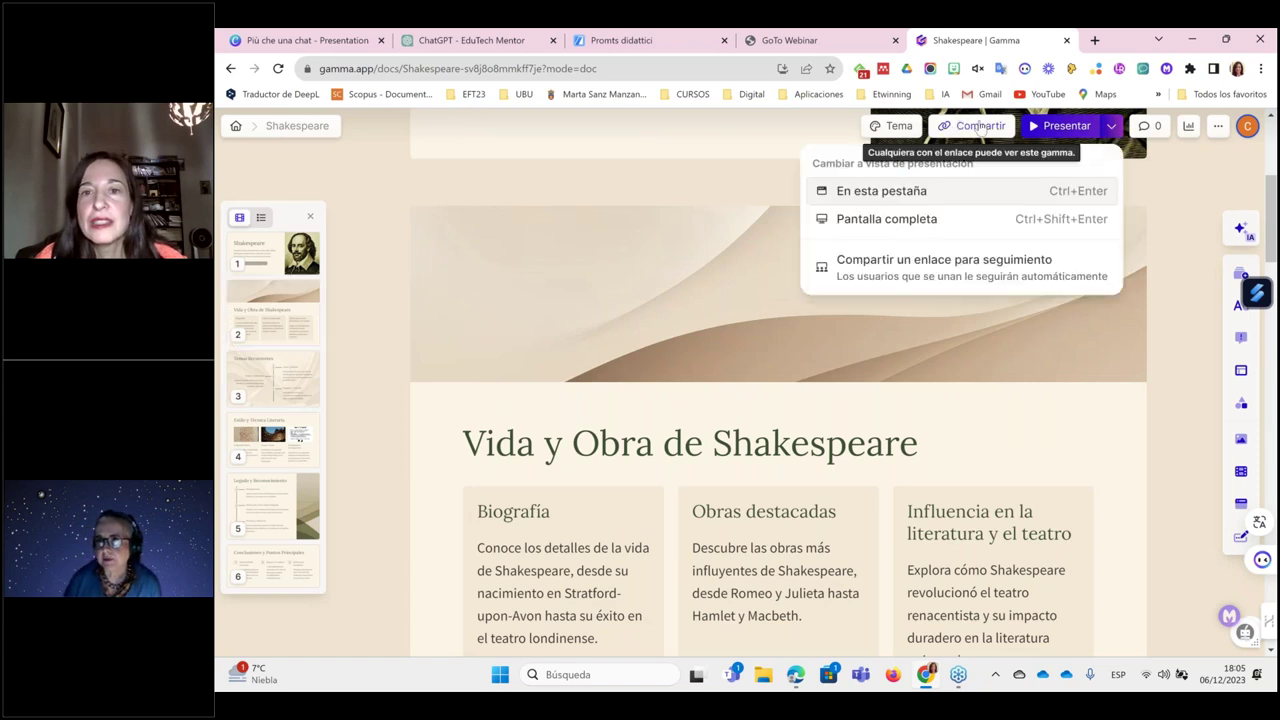
{"action": "left_click", "coordinate": [621, 312]}
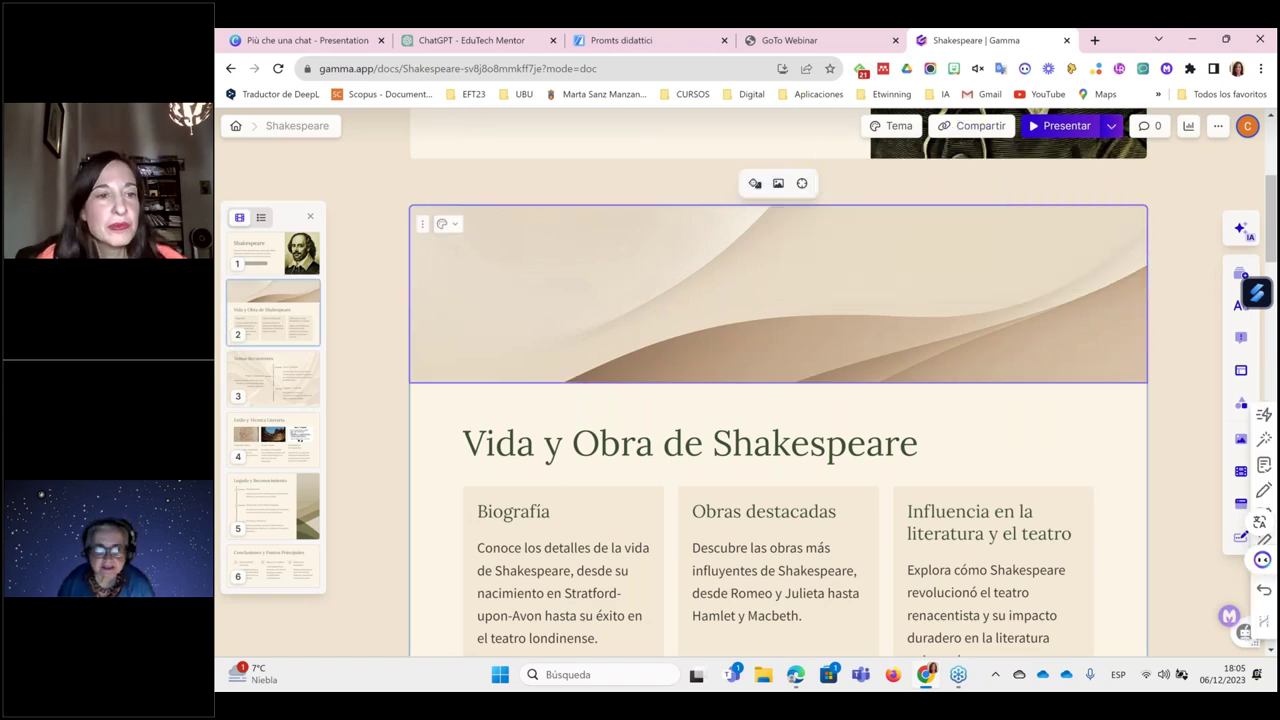
{"action": "left_click", "coordinate": [257, 402]}
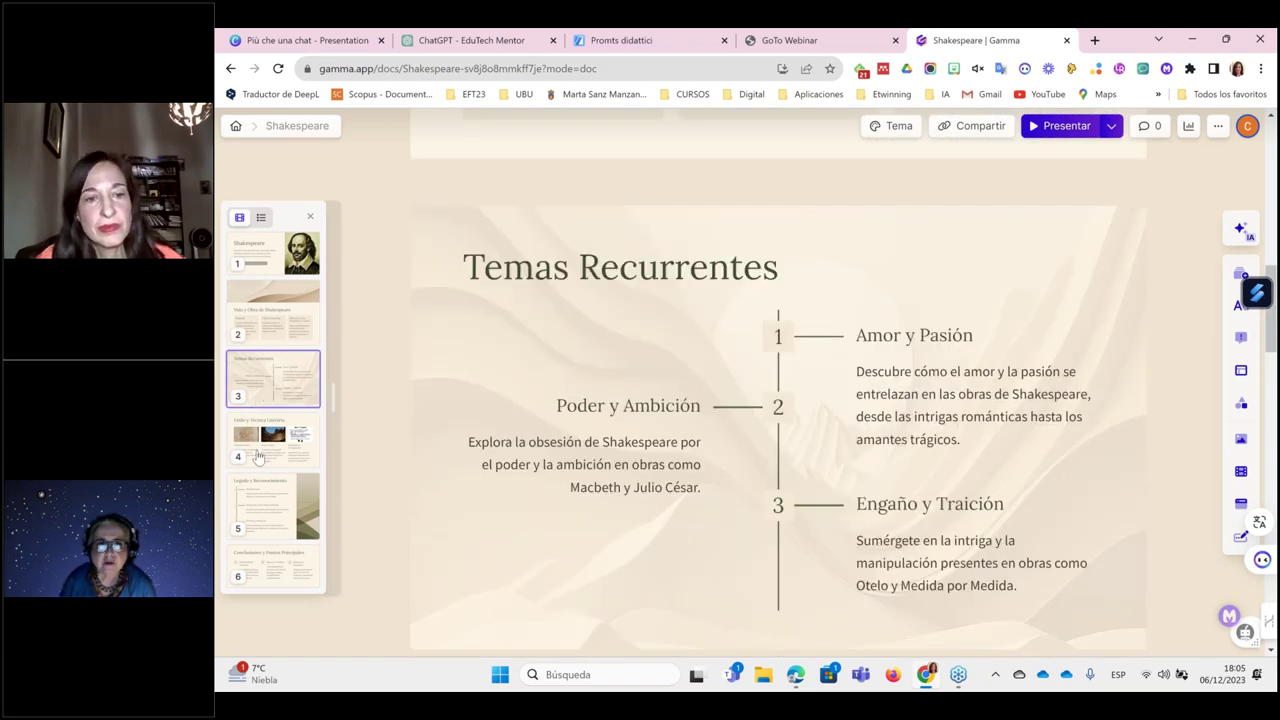
Step: Delete the end of "escritura de" in the "Caligrafía única" description on slide 4 and re-enter "ra de"
{"action": "left_click", "coordinate": [257, 456]}
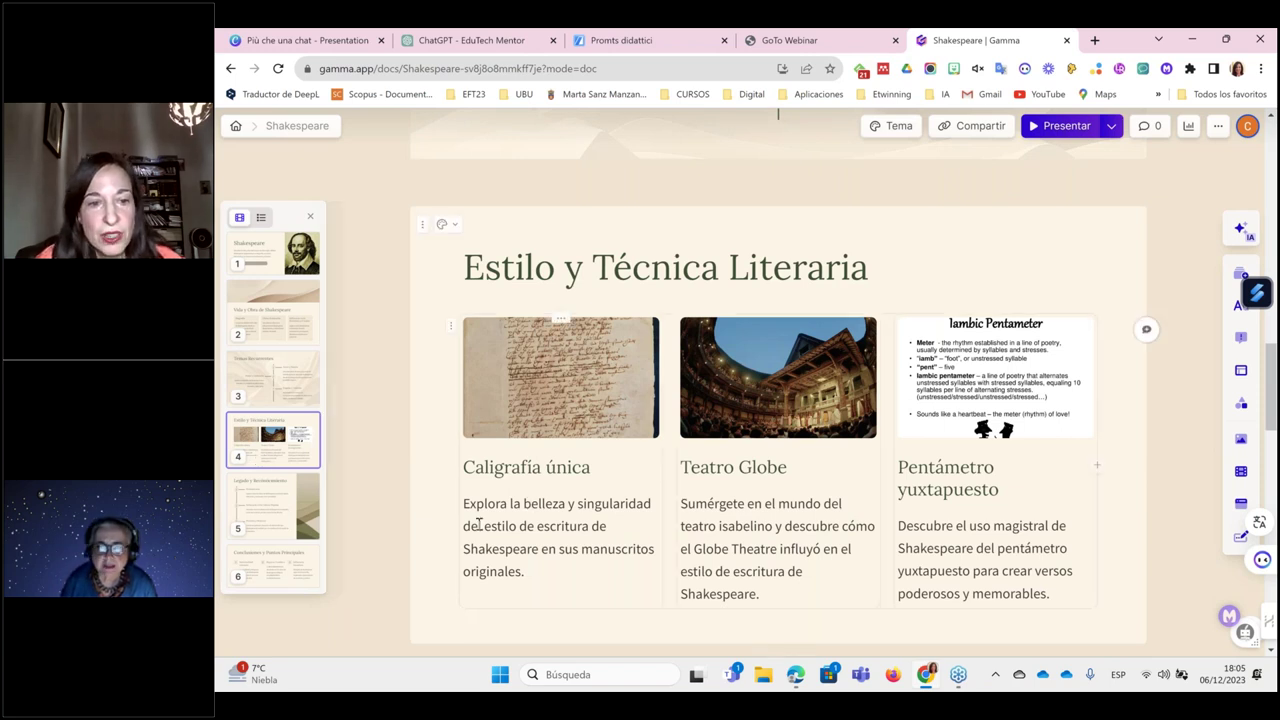
{"action": "left_click", "coordinate": [617, 524]}
{"action": "key", "text": "BackSpace"}
{"action": "key", "text": "BackSpace"}
{"action": "key", "text": "BackSpace"}
{"action": "key", "text": "BackSpace"}
{"action": "key", "text": "BackSpace"}
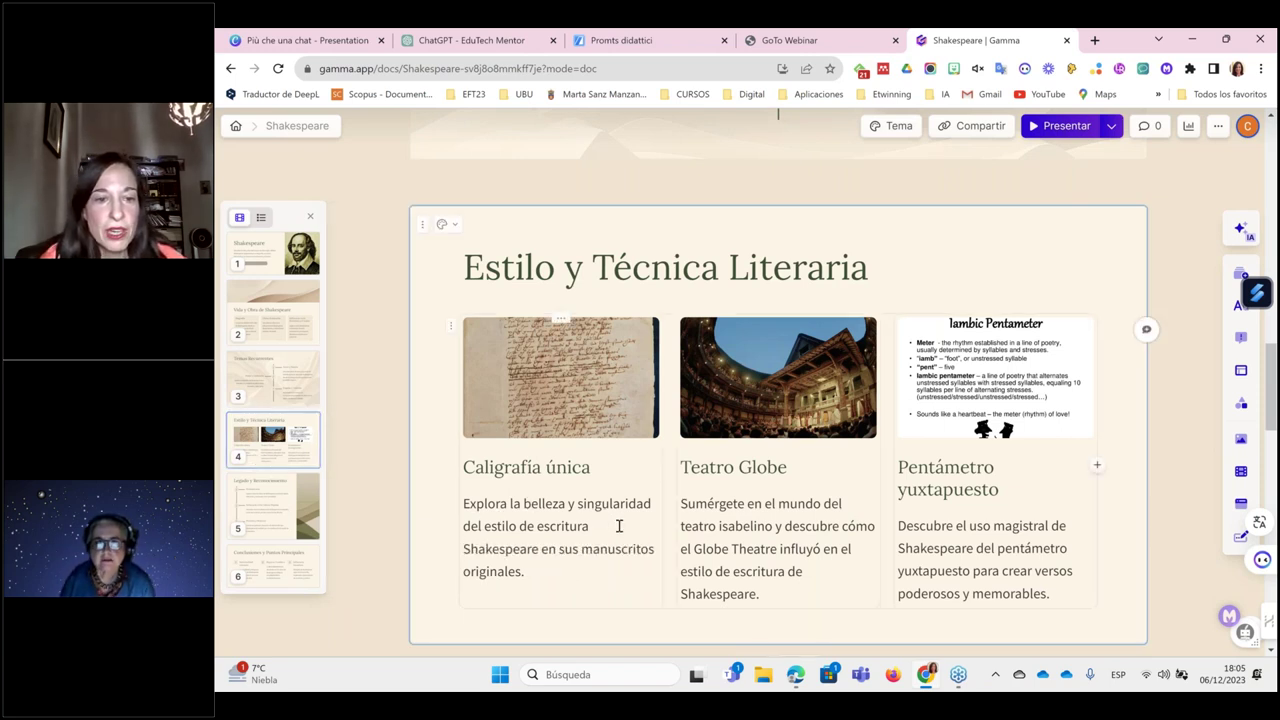
{"action": "key", "text": "BackSpace"}
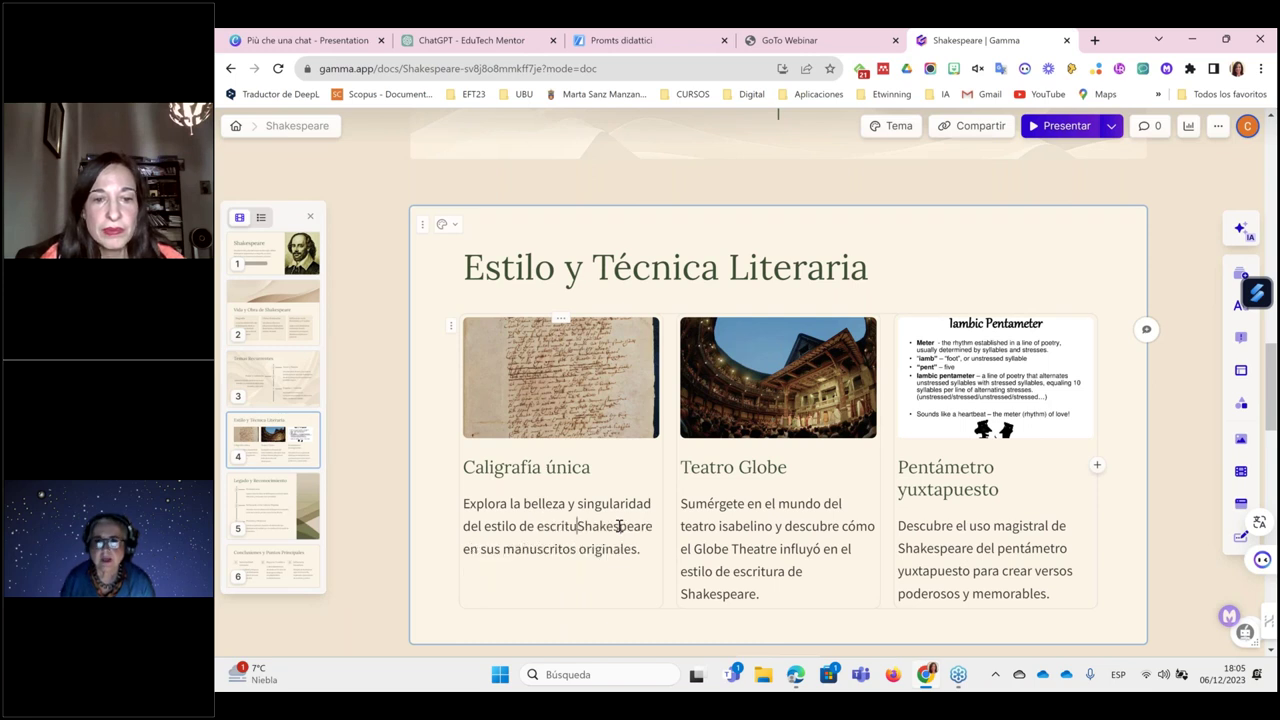
{"action": "type", "text": "ra de"}
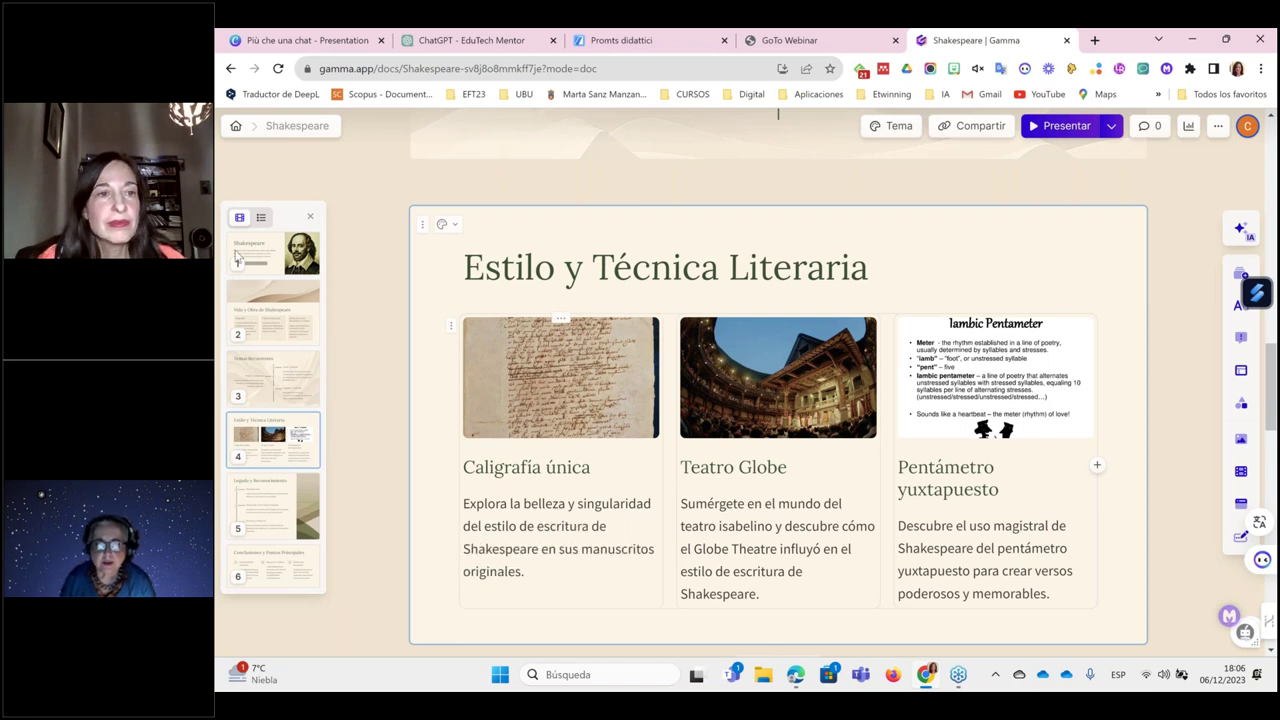
Step: Review the Shakespeare slides from the cover to "Conclusiones y Puntos Principales", revisit "Estilo y Técnica Literaria", and return to the cover
{"action": "left_click", "coordinate": [265, 260]}
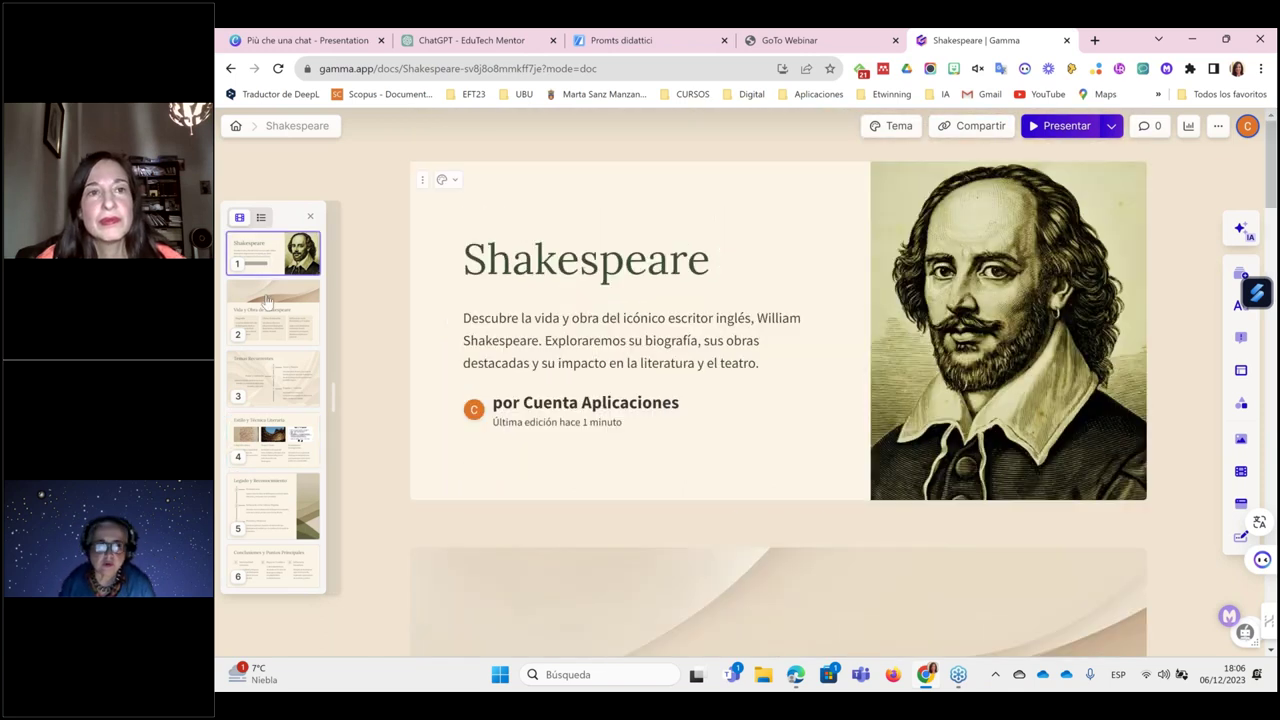
{"action": "left_click", "coordinate": [267, 301]}
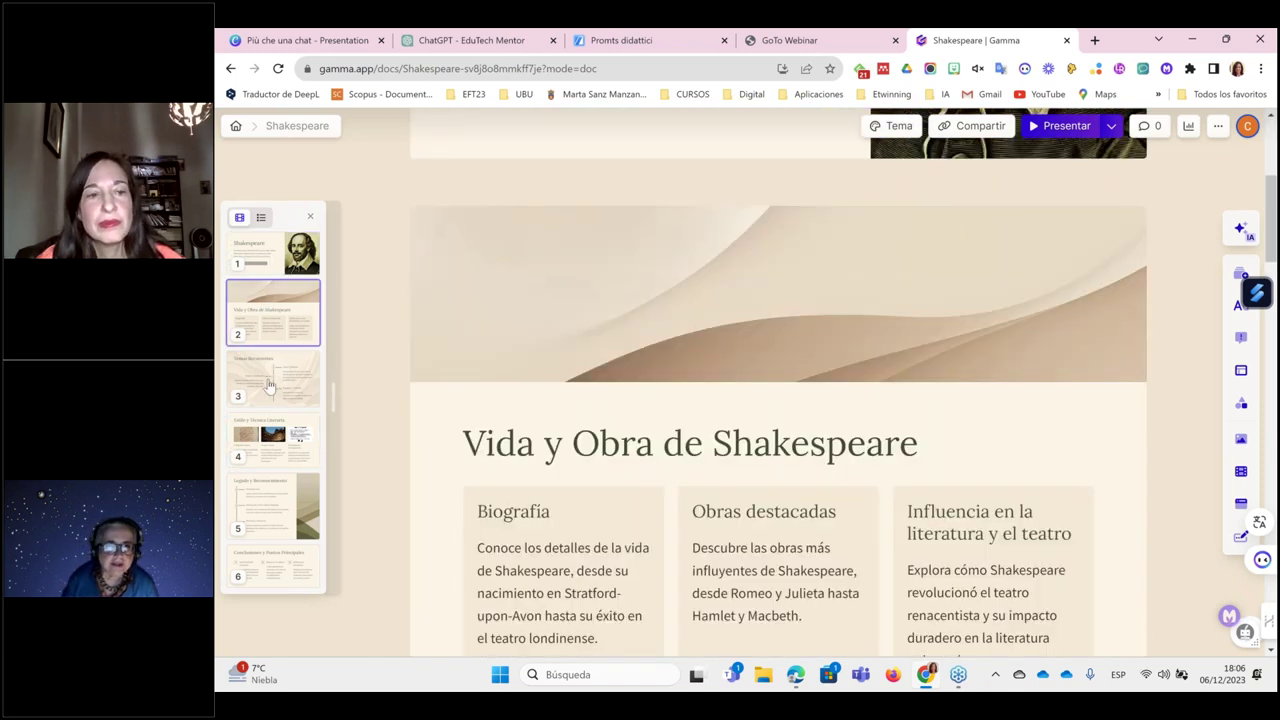
{"action": "left_click", "coordinate": [268, 385]}
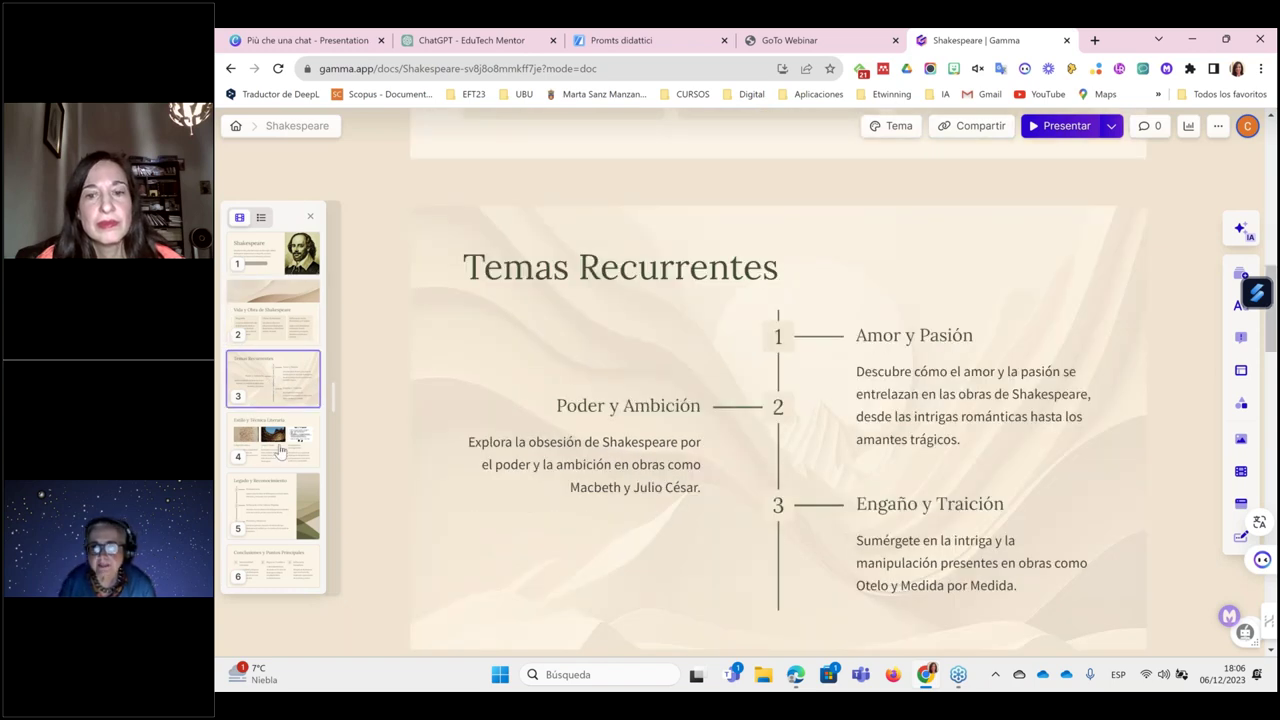
{"action": "left_click", "coordinate": [280, 451]}
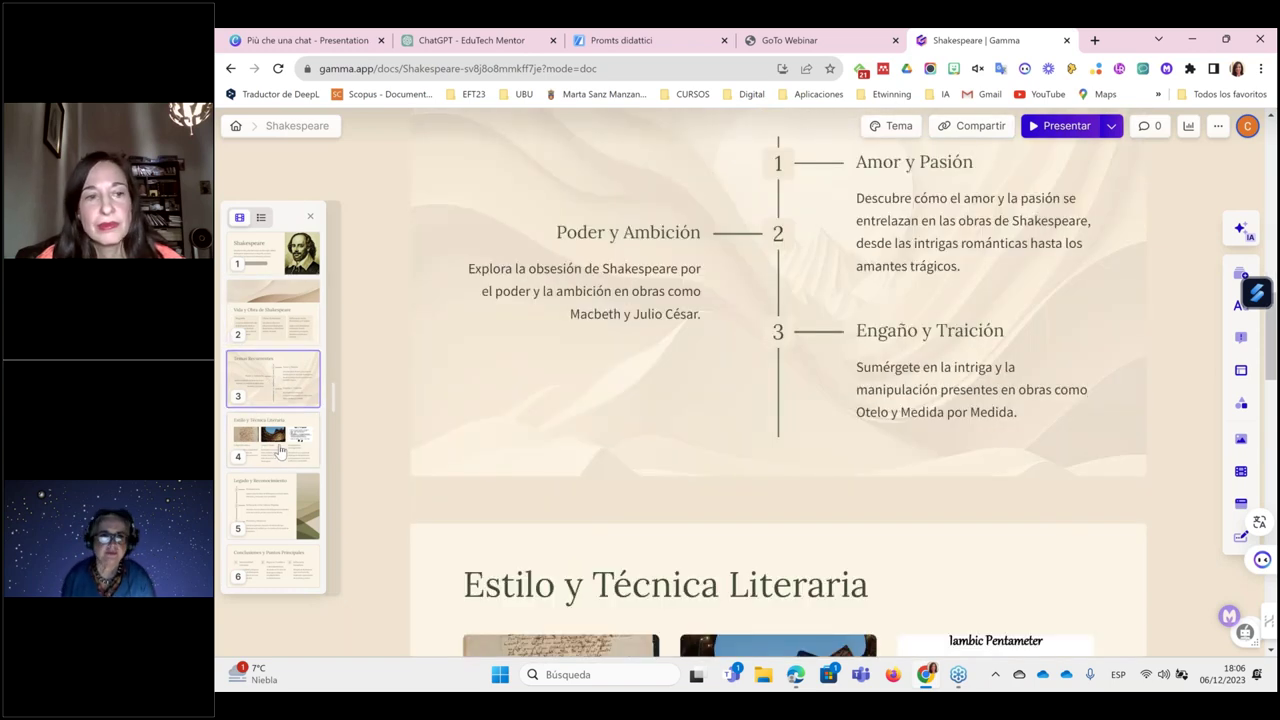
{"action": "left_click", "coordinate": [280, 505]}
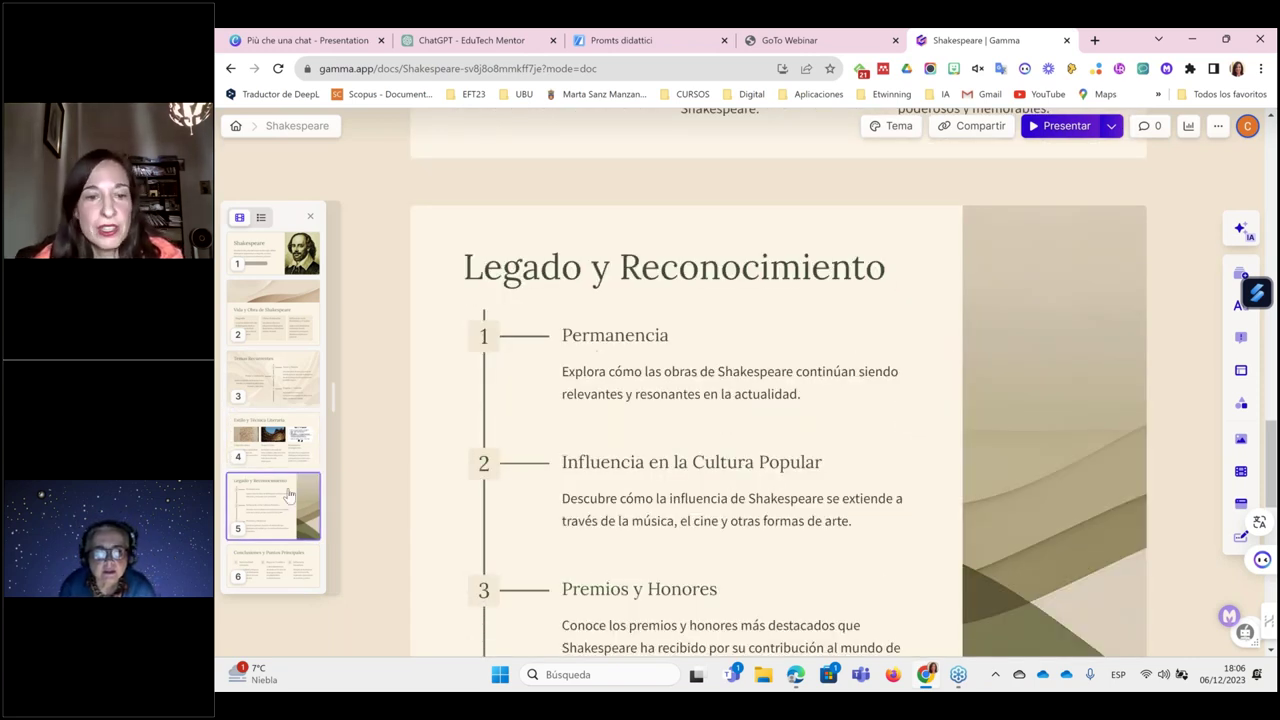
{"action": "left_click", "coordinate": [262, 255]}
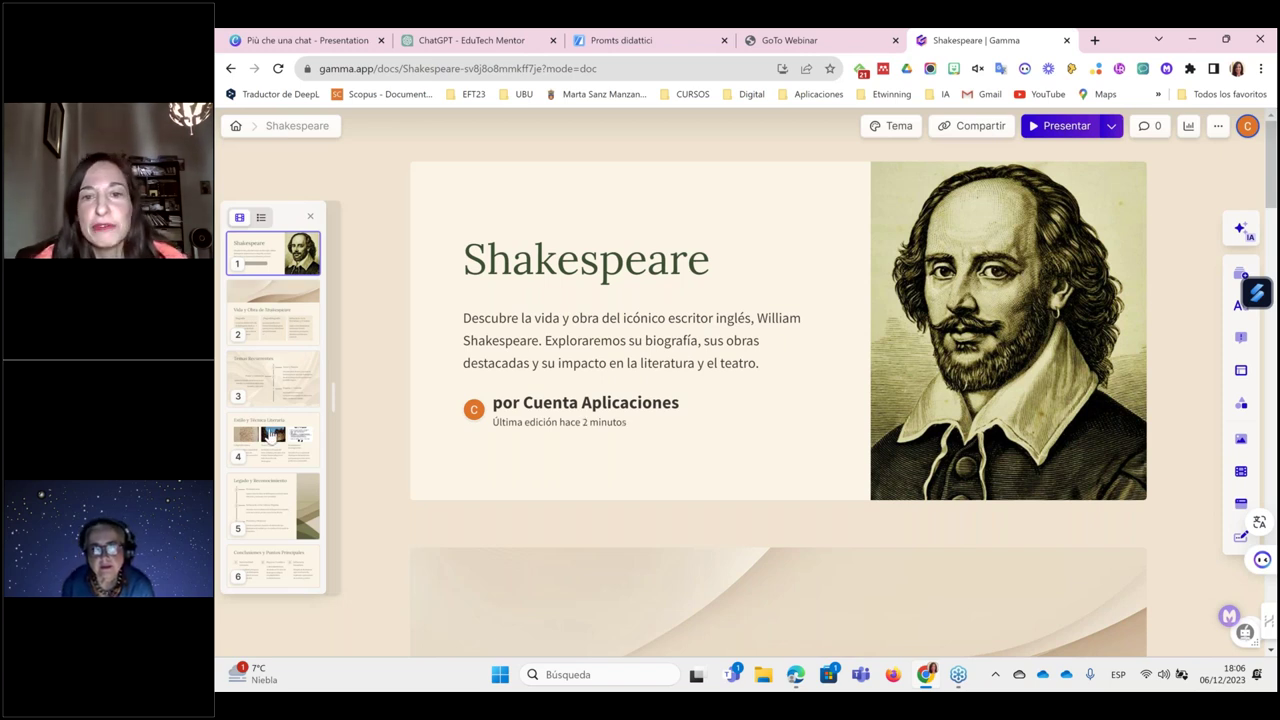
{"action": "left_click", "coordinate": [270, 433]}
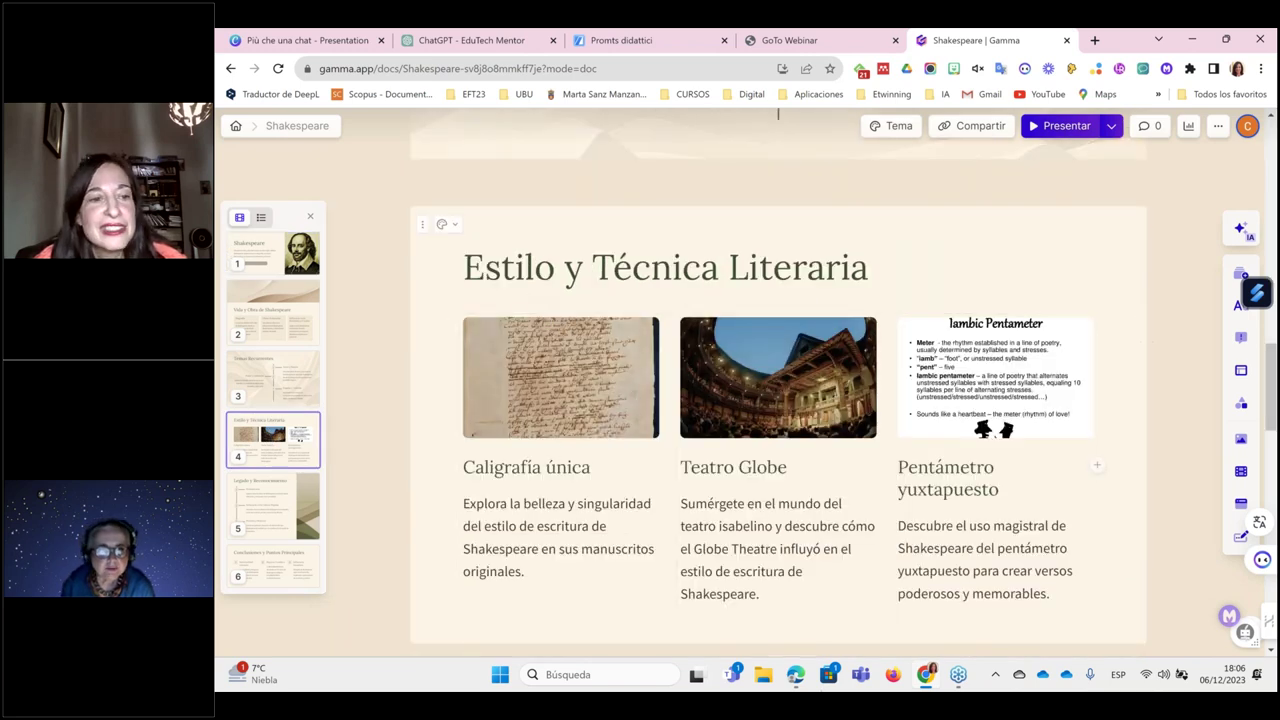
{"action": "left_click", "coordinate": [268, 512]}
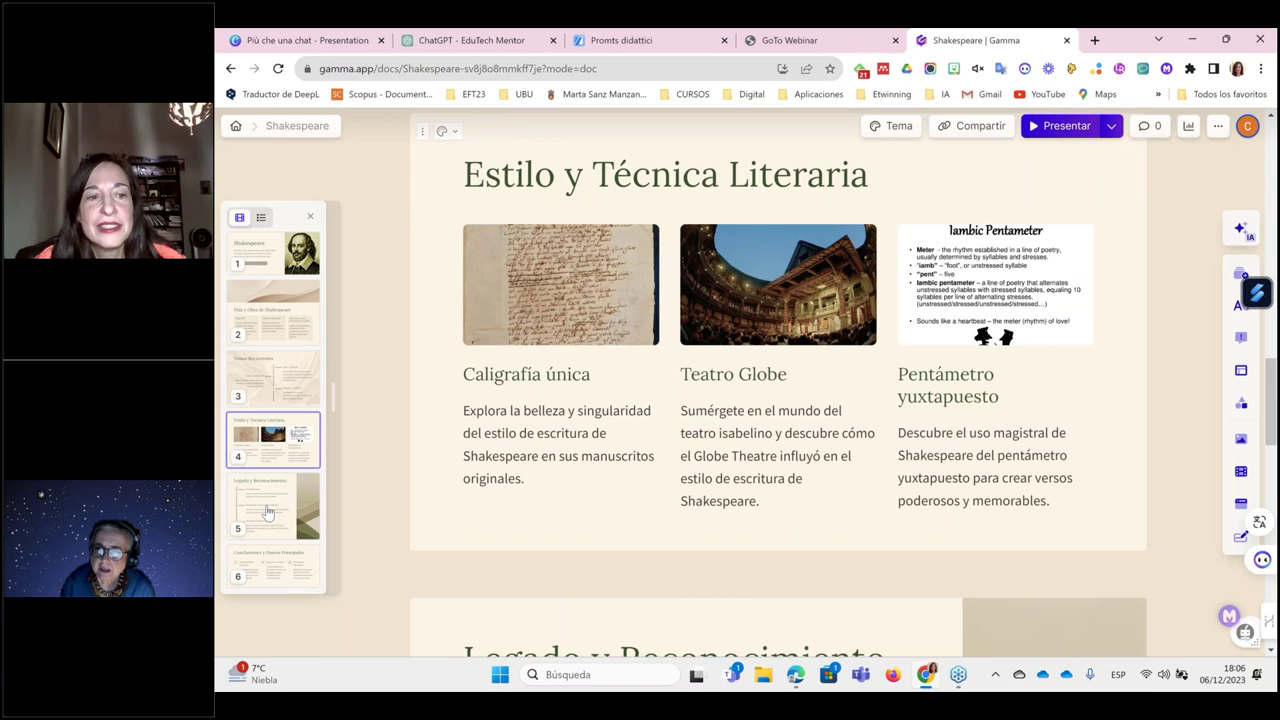
{"action": "left_click", "coordinate": [277, 577]}
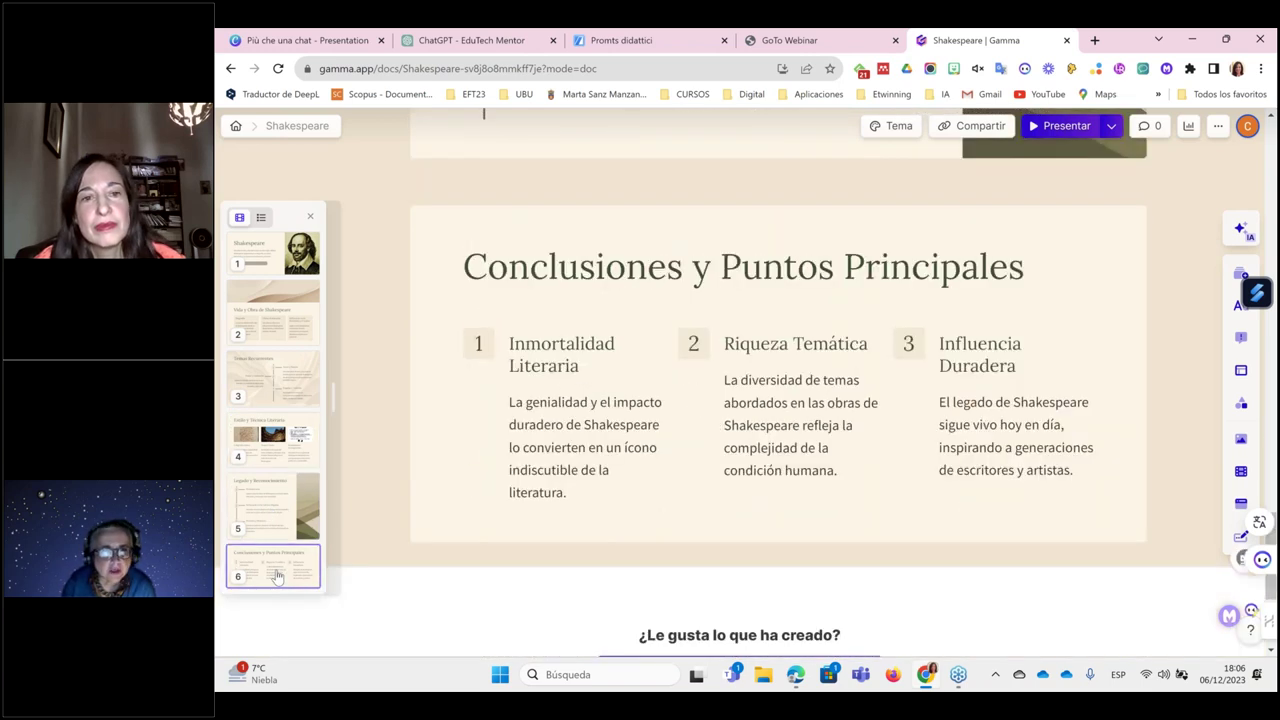
{"action": "left_click", "coordinate": [265, 259]}
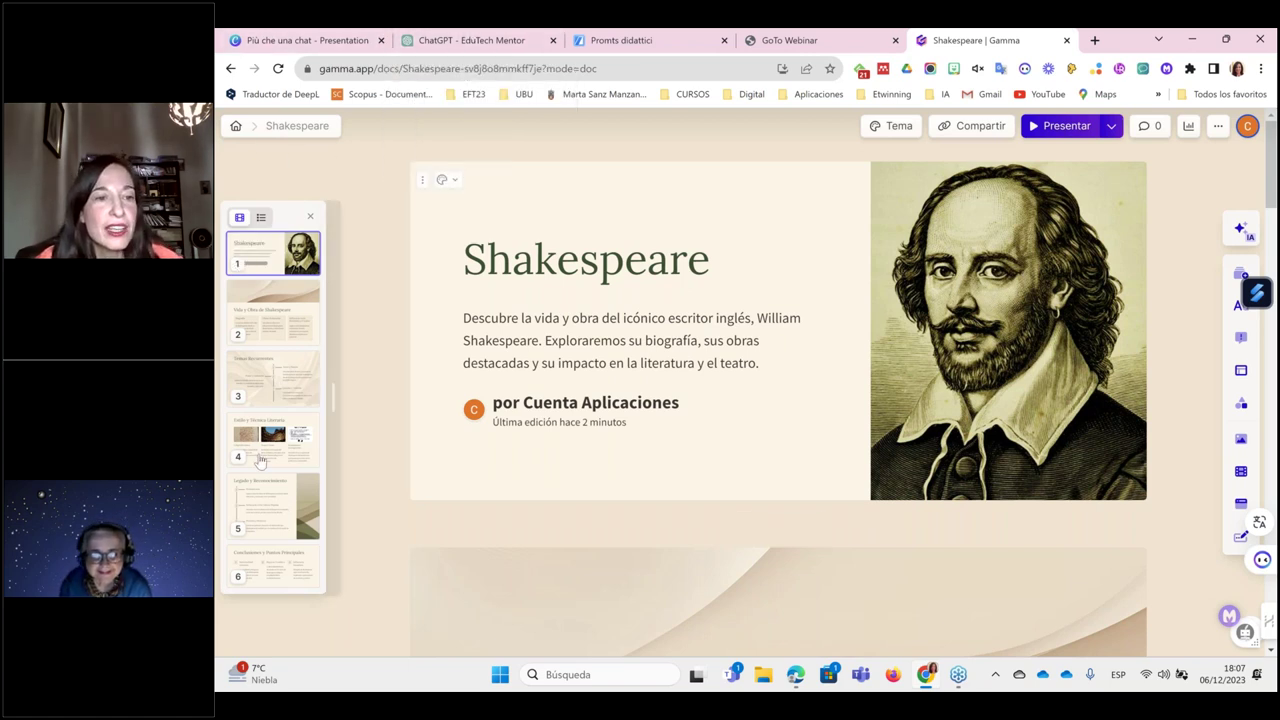
{"action": "left_click", "coordinate": [275, 440]}
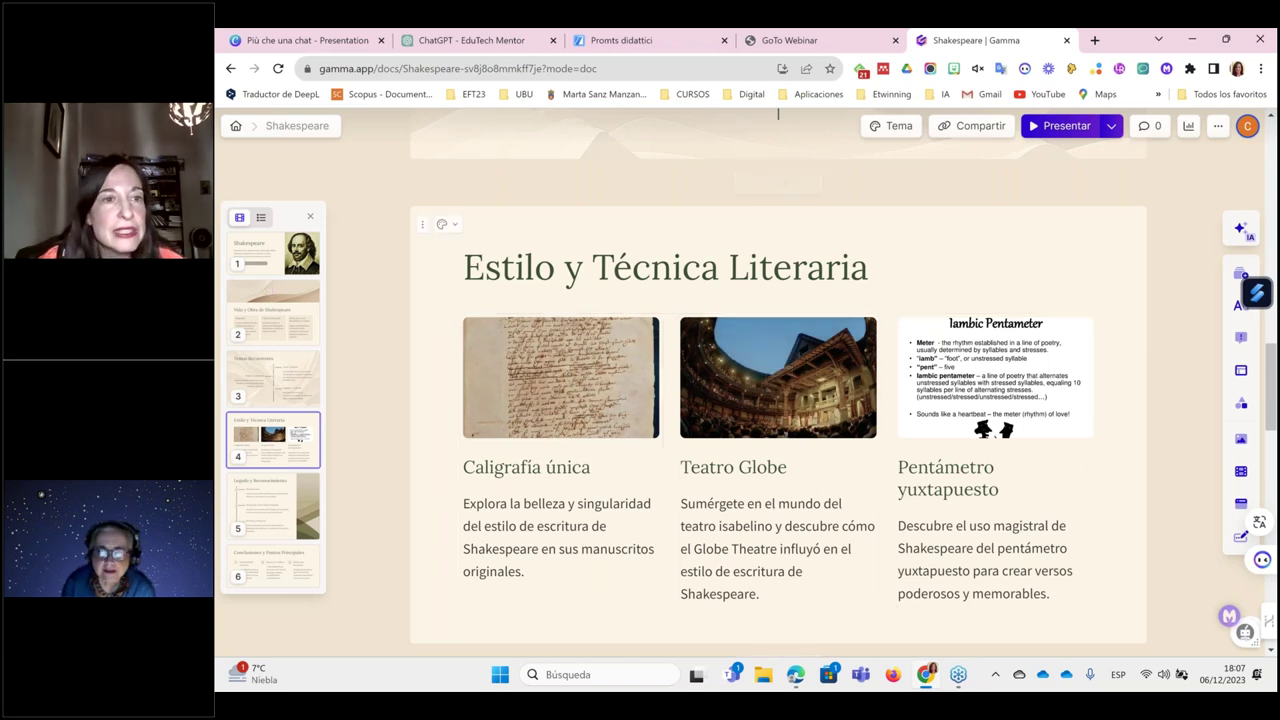
{"action": "left_click", "coordinate": [288, 262]}
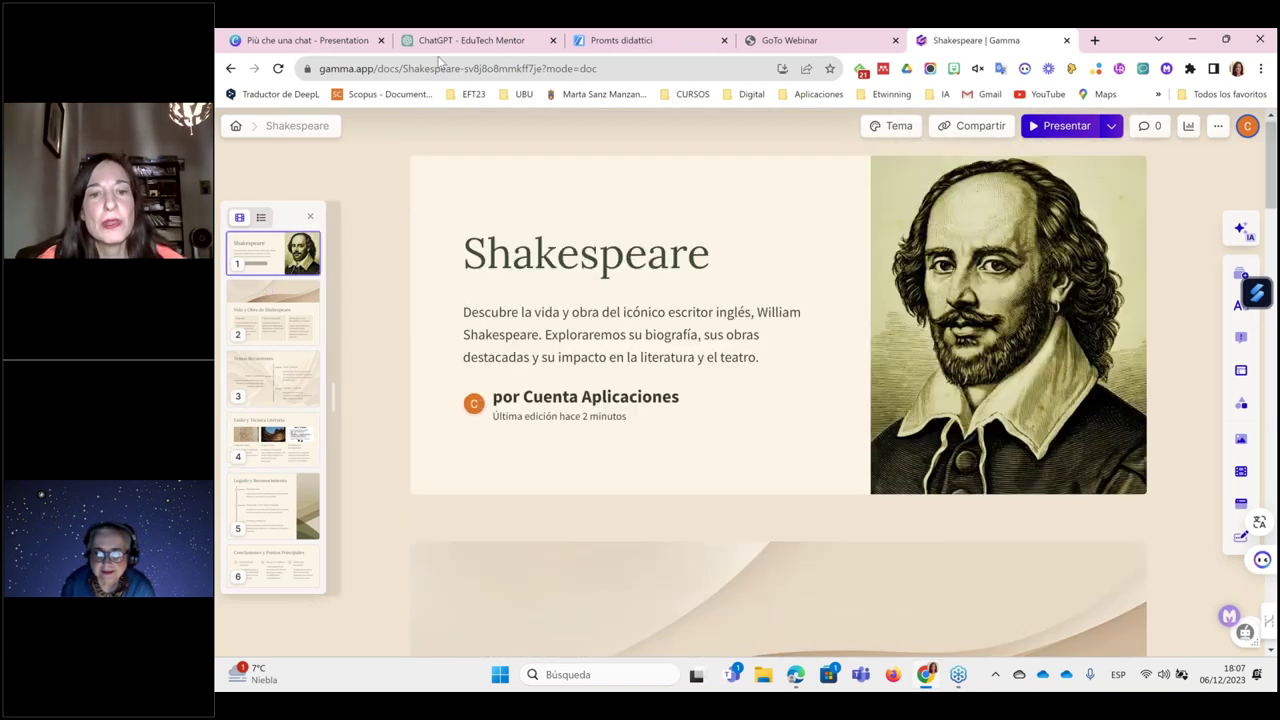
Step: Switch to the EduTech Mentor chat in ChatGPT and try to generate "imagen de un atardecer", retrying the response once
{"action": "left_click", "coordinate": [470, 40]}
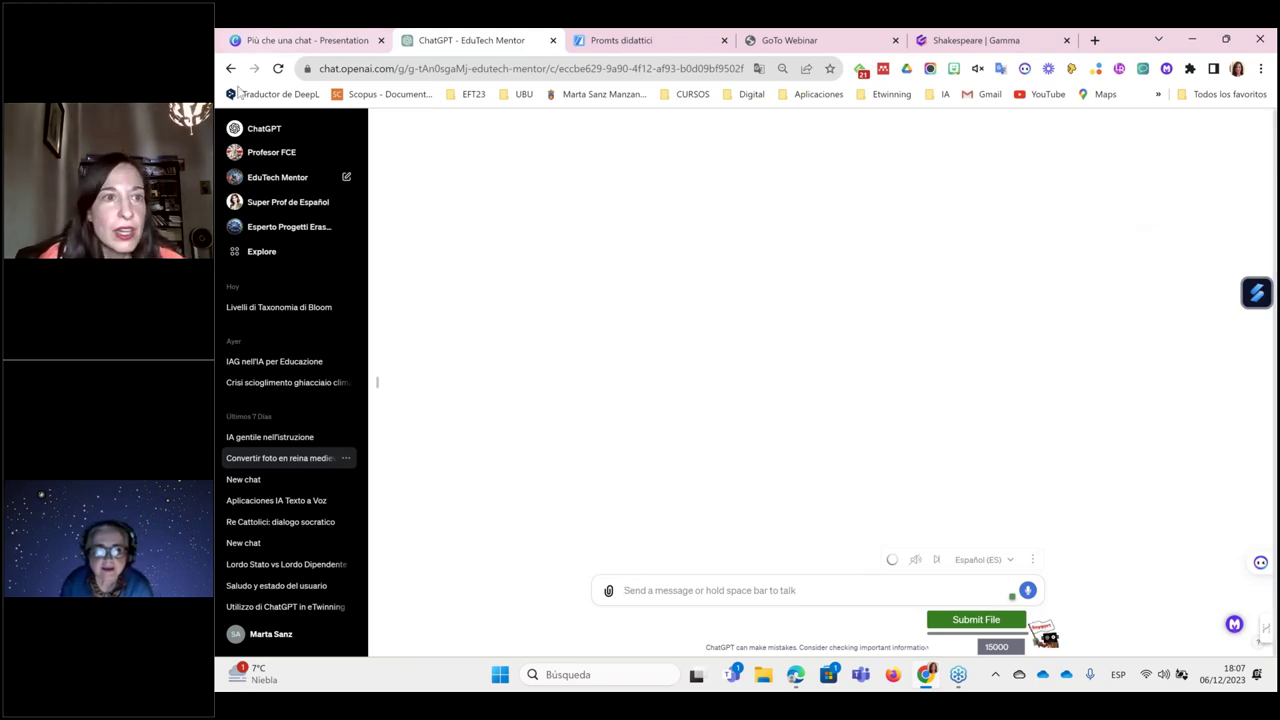
{"action": "type", "text": "imagen de un atardecer"}
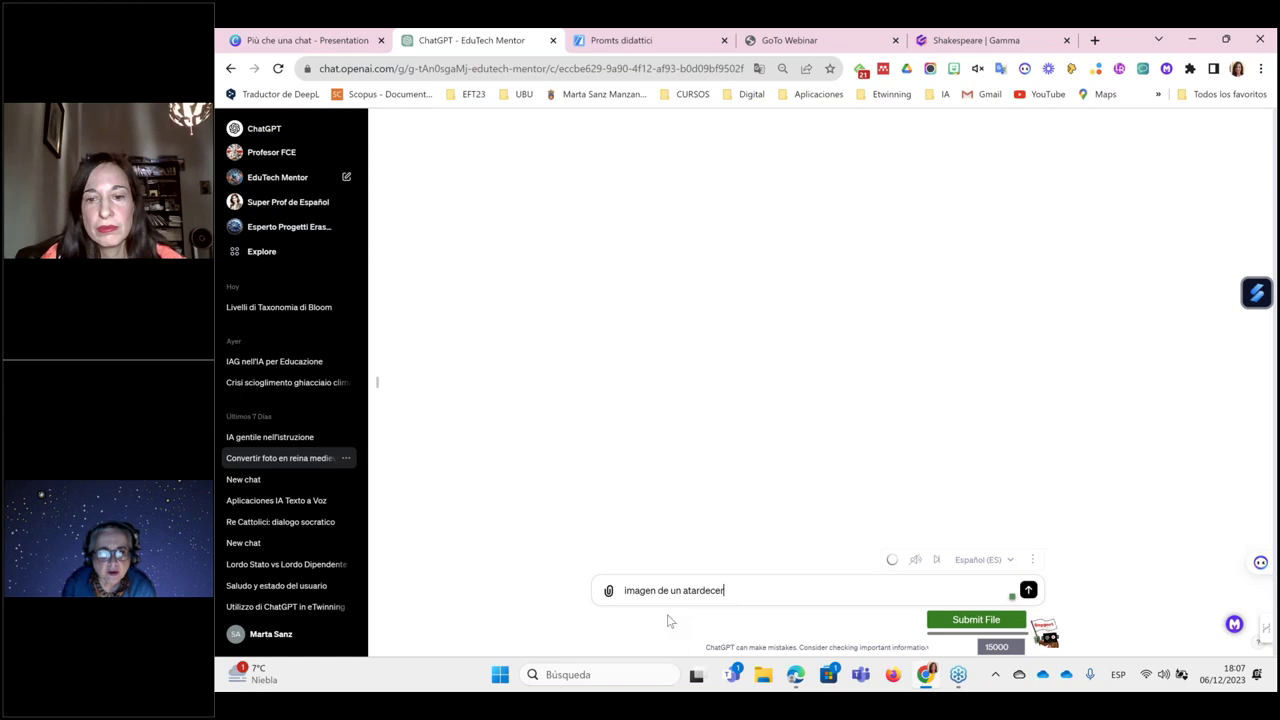
{"action": "key", "text": "Return"}
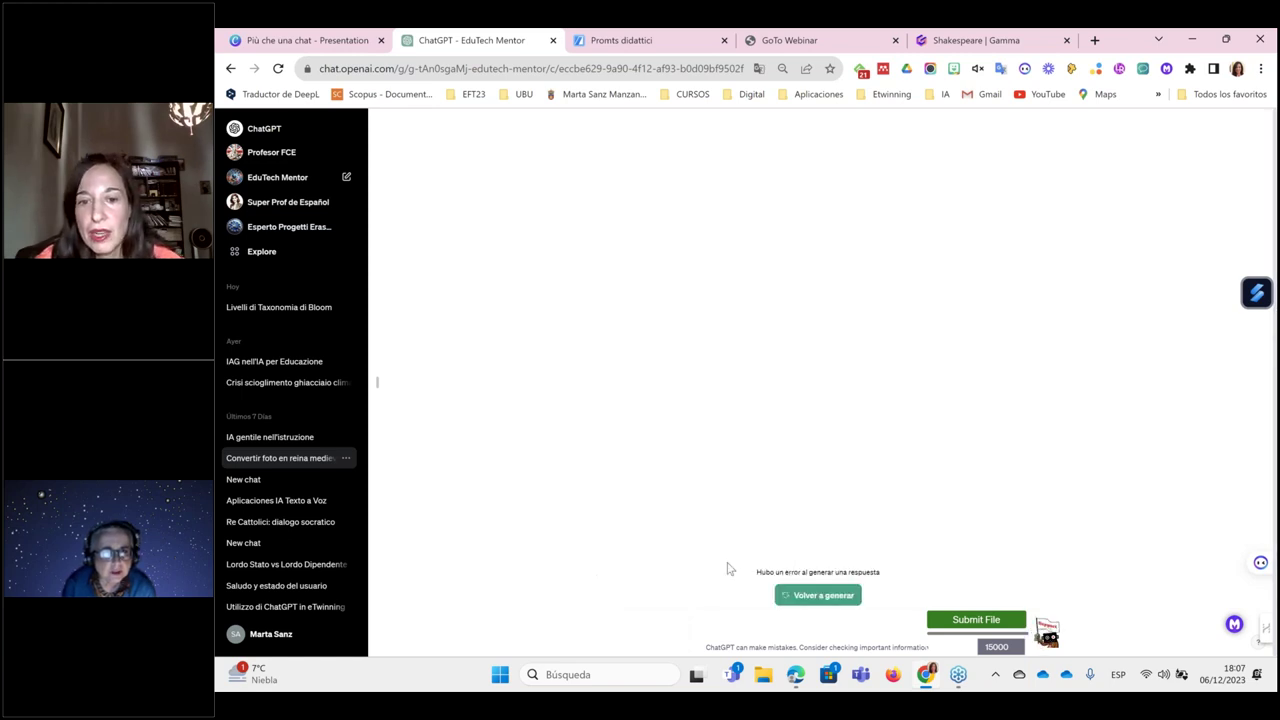
{"action": "left_click", "coordinate": [818, 595]}
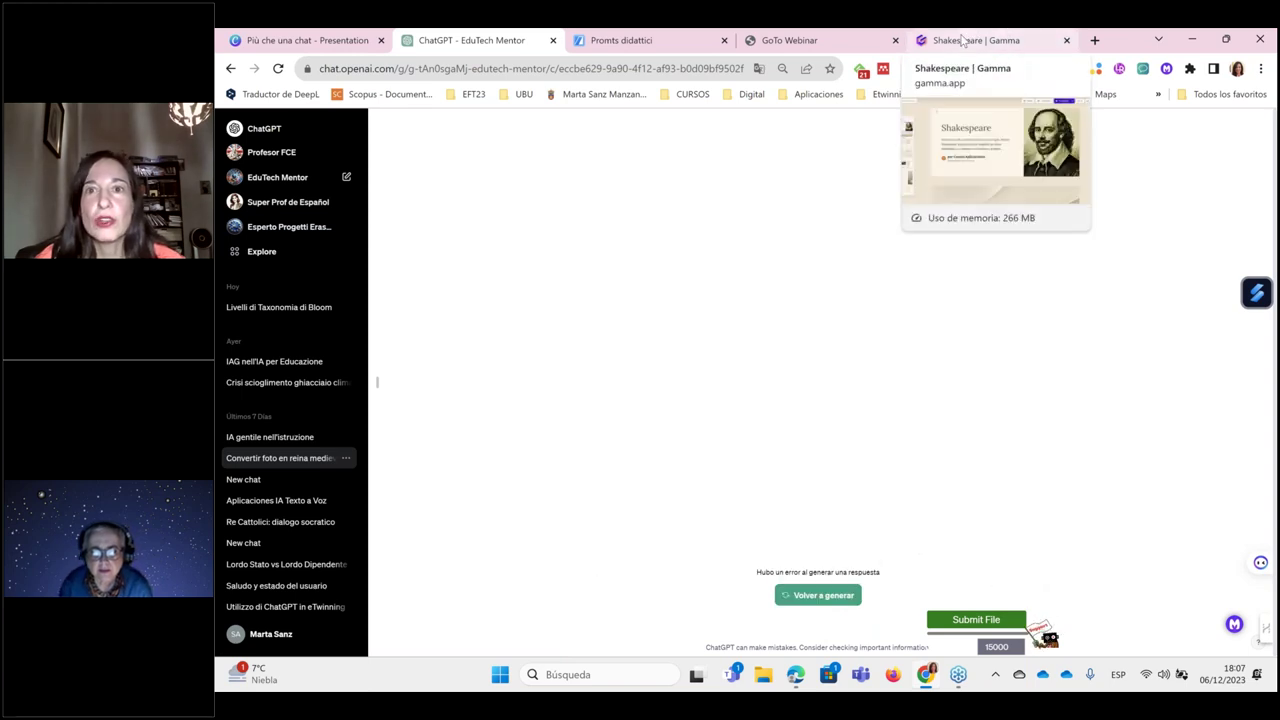
Step: Check the Shakespeare presentation briefly, return to ChatGPT and reload the EduTech Mentor page
{"action": "left_click", "coordinate": [963, 40]}
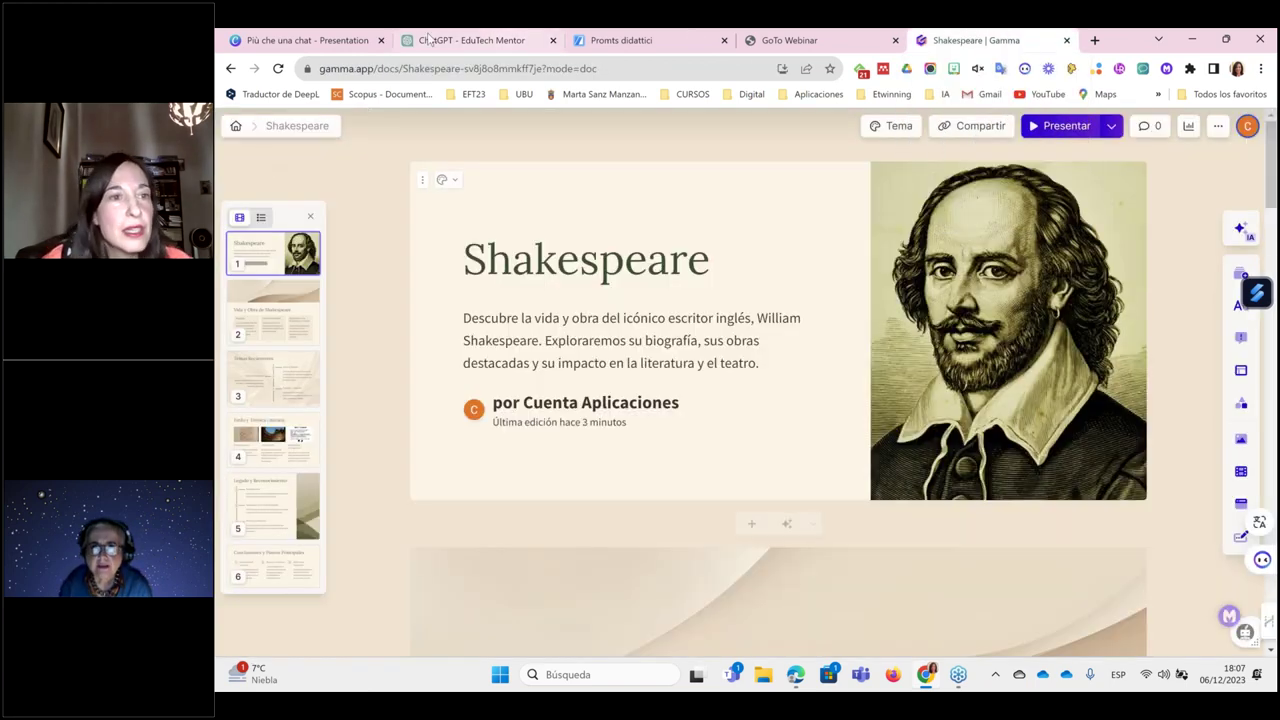
{"action": "left_click", "coordinate": [480, 40]}
{"action": "left_click", "coordinate": [400, 68]}
{"action": "key", "text": "Return"}
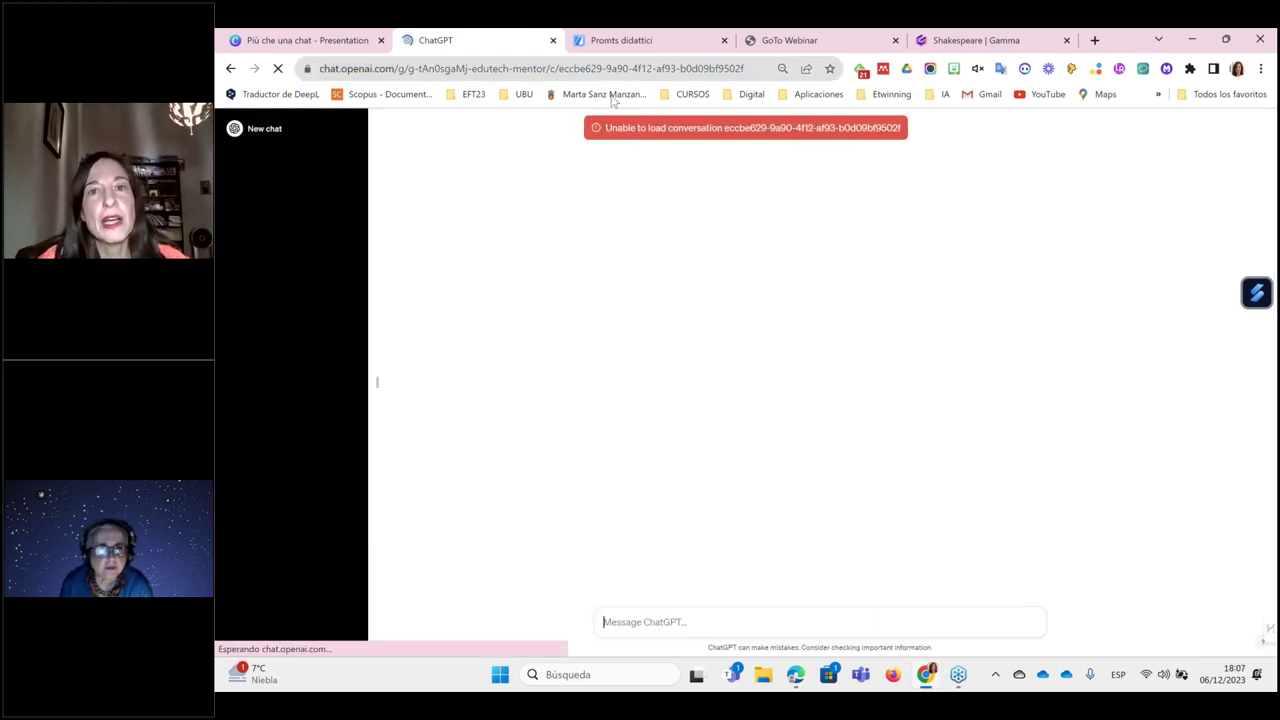
{"action": "left_click", "coordinate": [550, 66]}
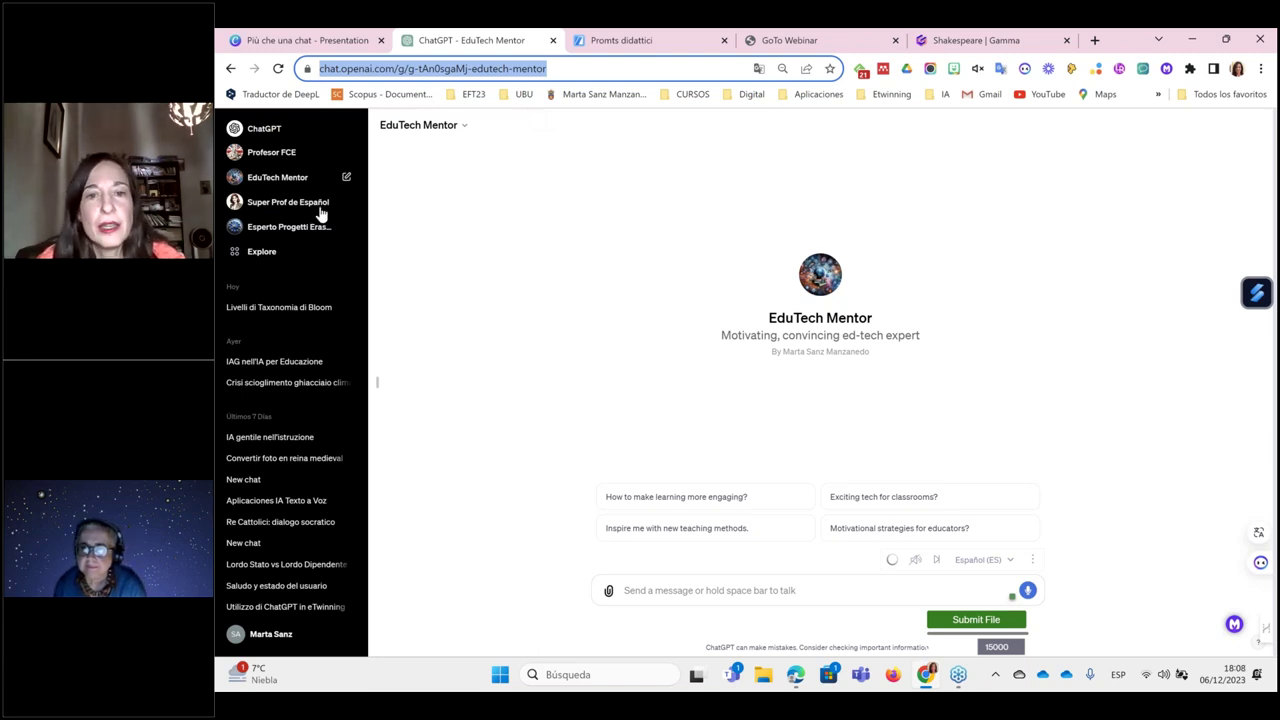
Step: Open the Esperto Progetti Erasmus e eTwinning GPT, followed by the past EduTech Mentor chat about the Reconquista
{"action": "left_click", "coordinate": [463, 129]}
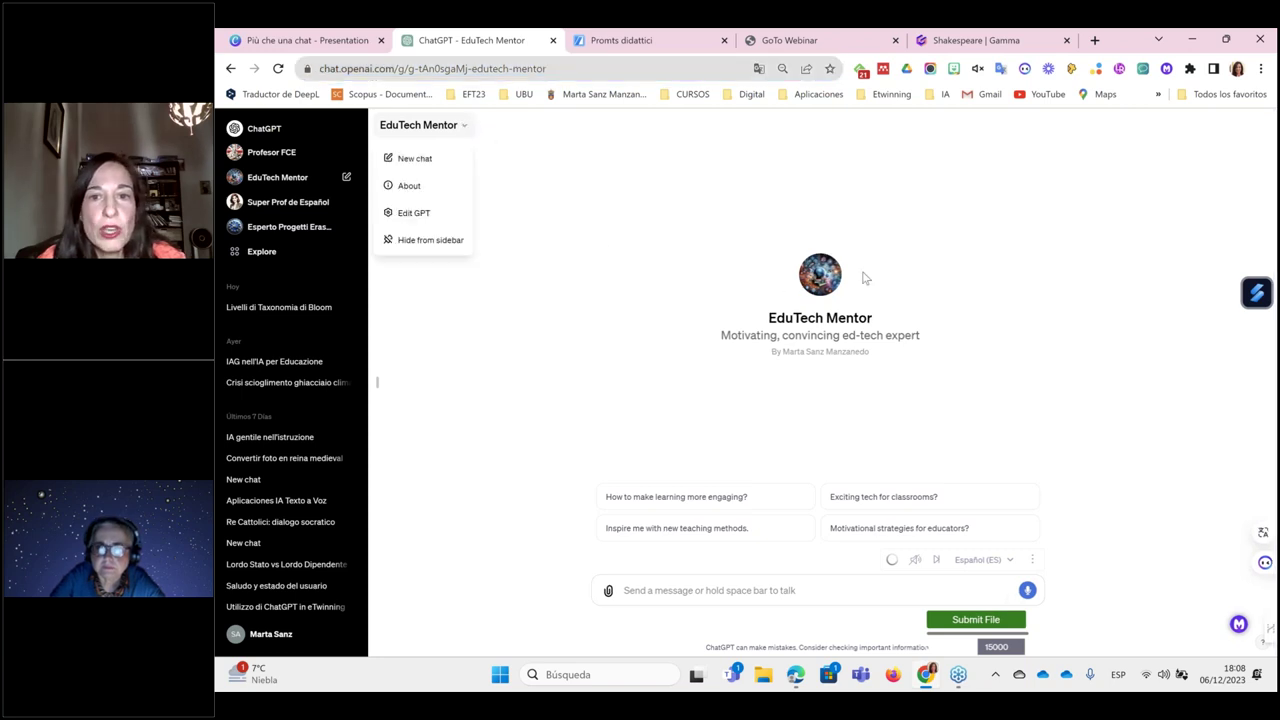
{"action": "left_click", "coordinate": [269, 229]}
{"action": "left_click", "coordinate": [265, 230]}
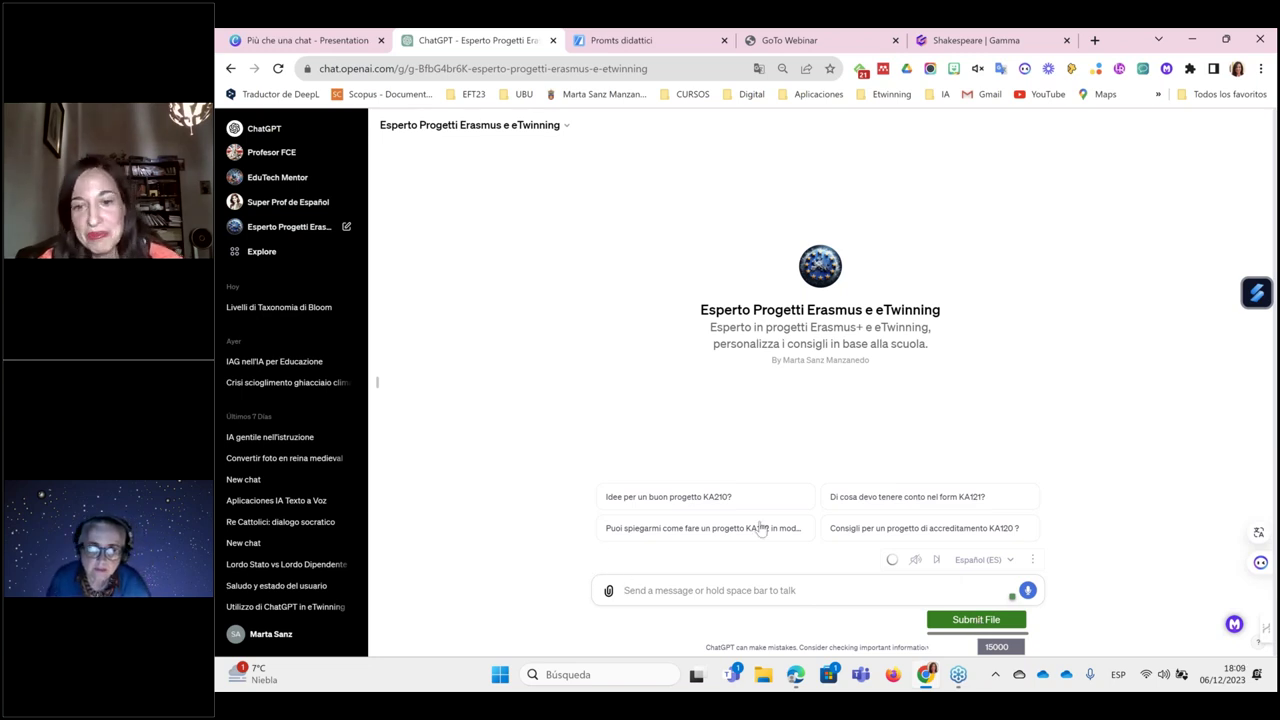
{"action": "left_click", "coordinate": [245, 545]}
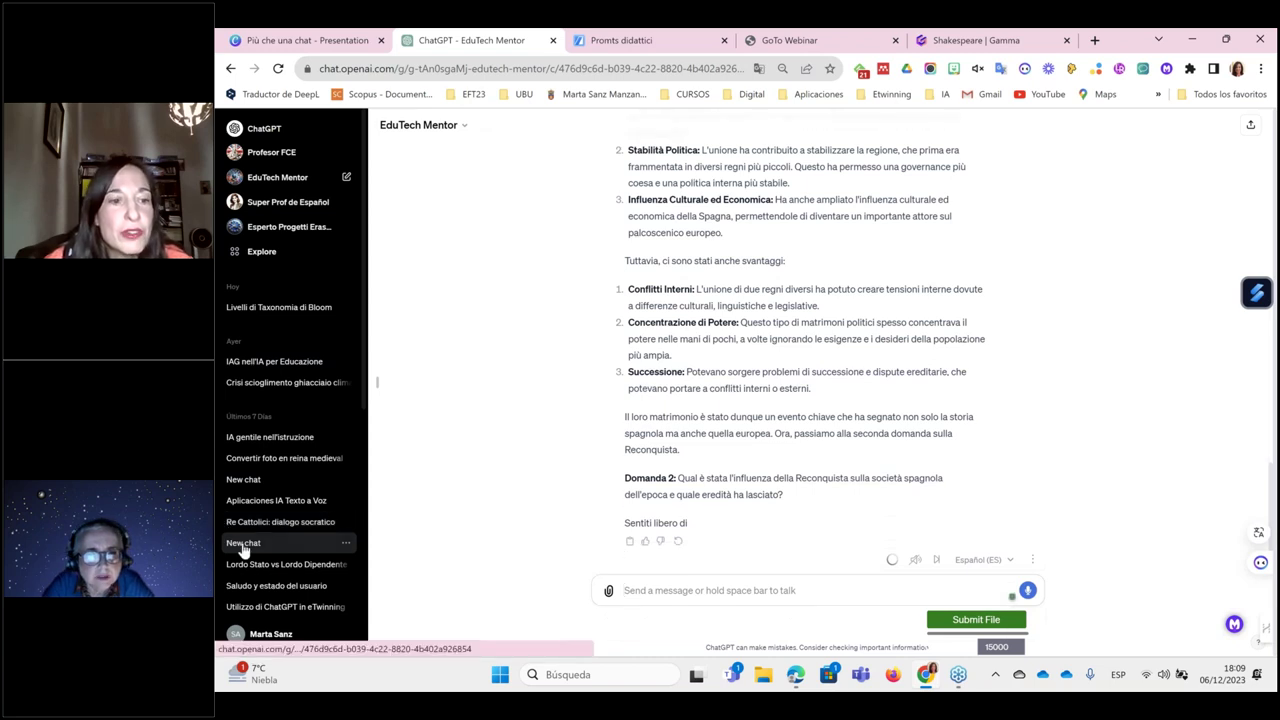
{"action": "left_click", "coordinate": [420, 70]}
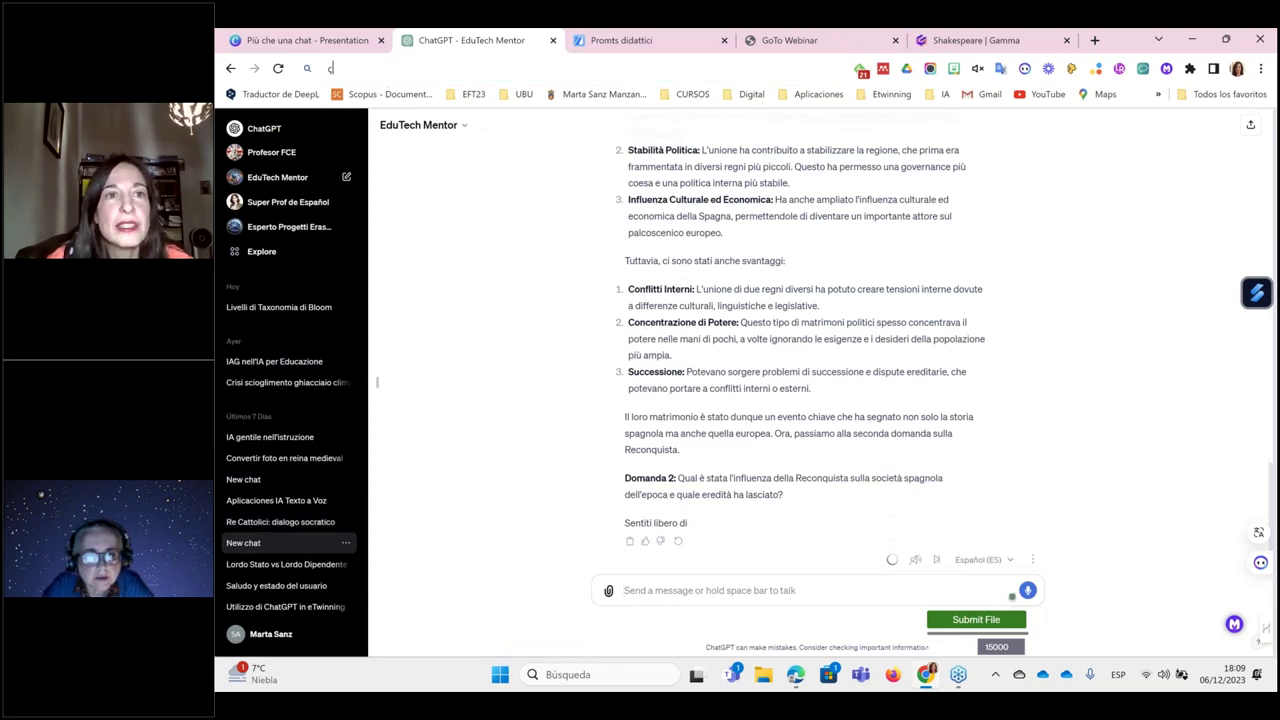
{"action": "type", "text": "ç"}
{"action": "key", "text": "BackSpace"}
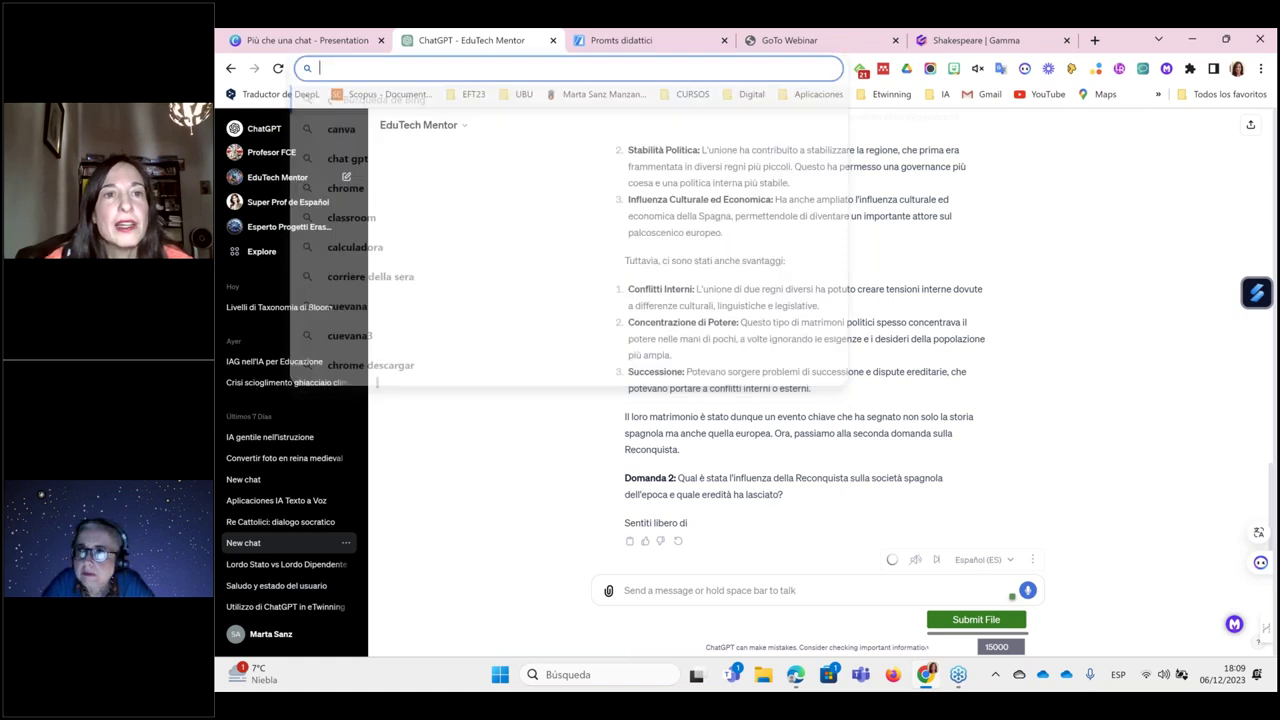
{"action": "left_click", "coordinate": [276, 636]}
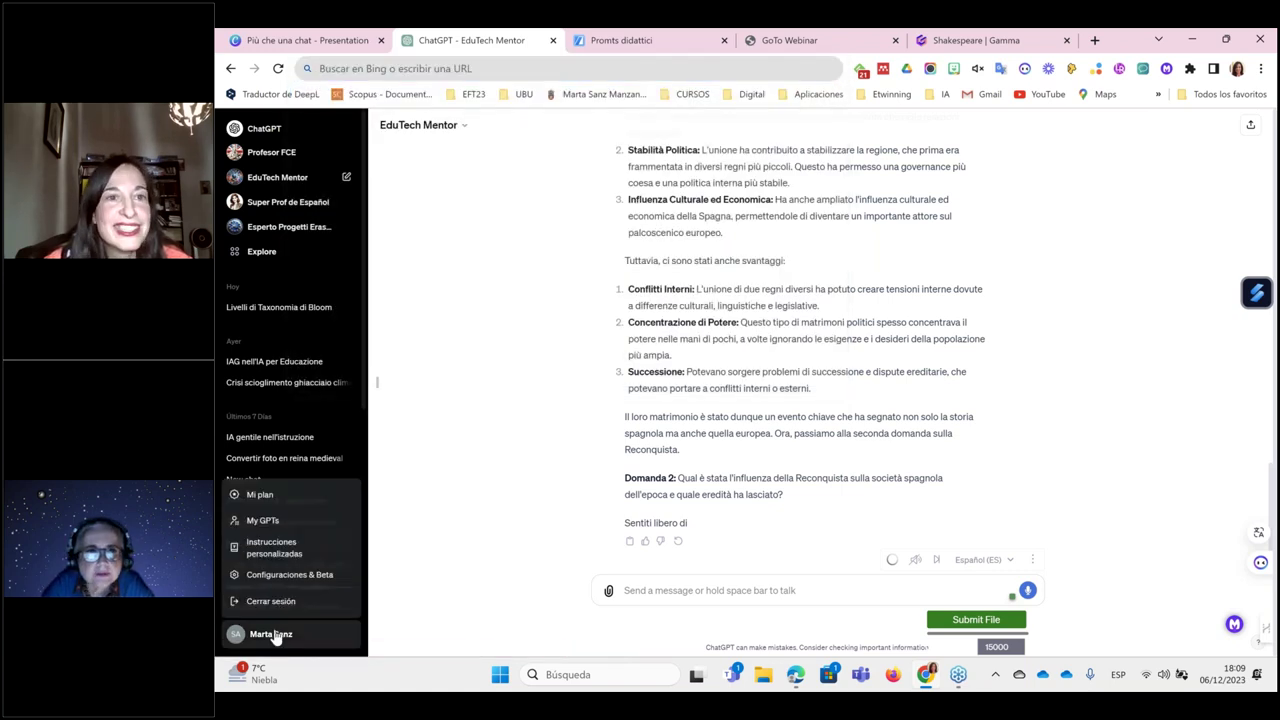
{"action": "left_click", "coordinate": [276, 637]}
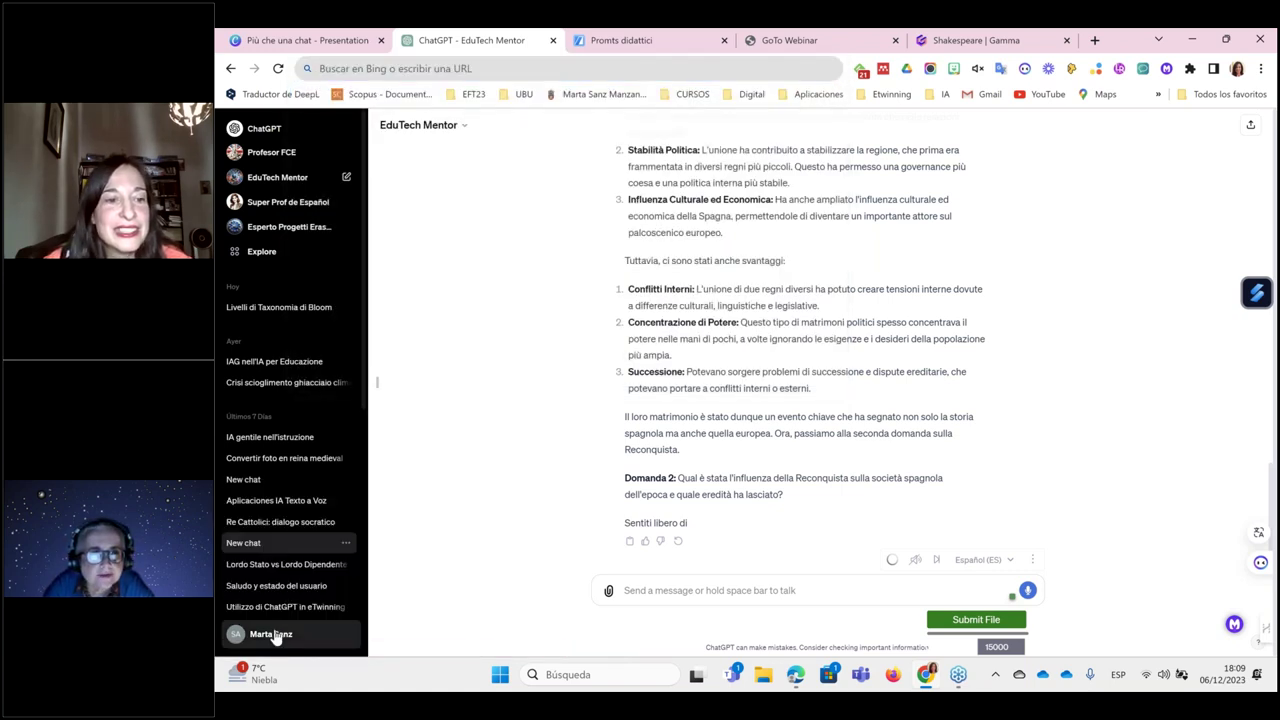
{"action": "left_click", "coordinate": [276, 636]}
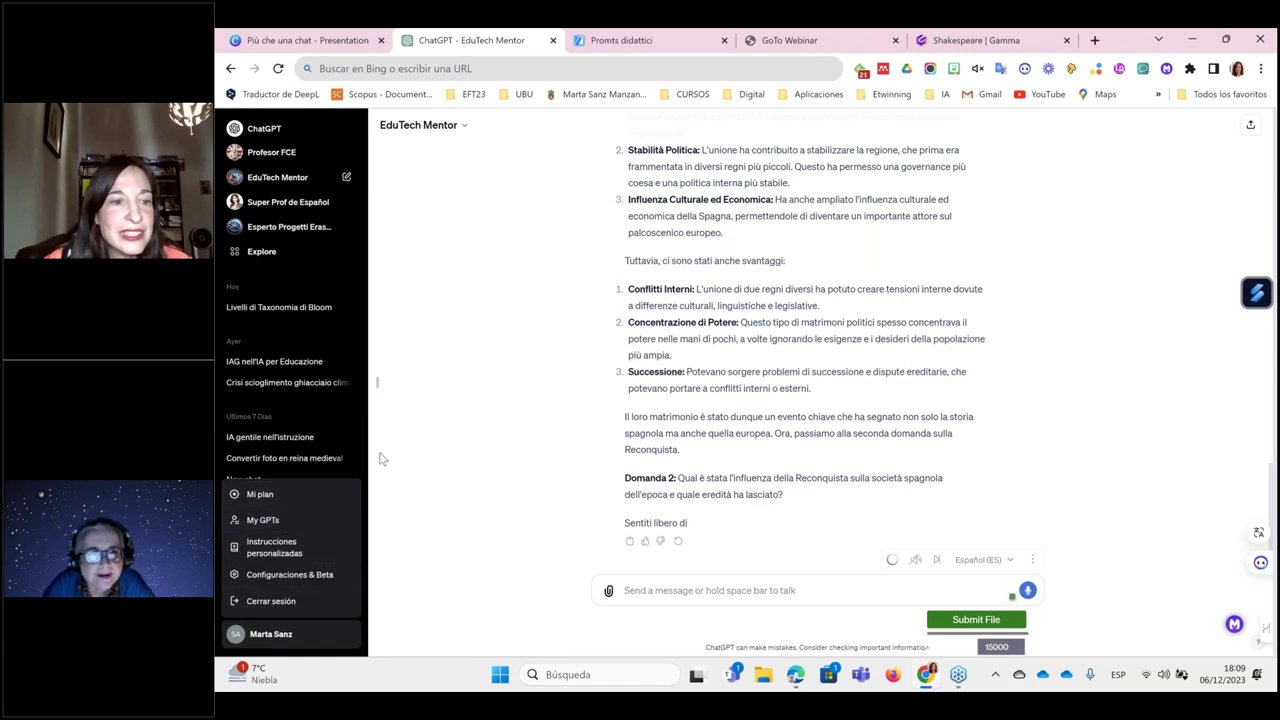
{"action": "left_click", "coordinate": [455, 428]}
{"action": "left_click", "coordinate": [466, 68]}
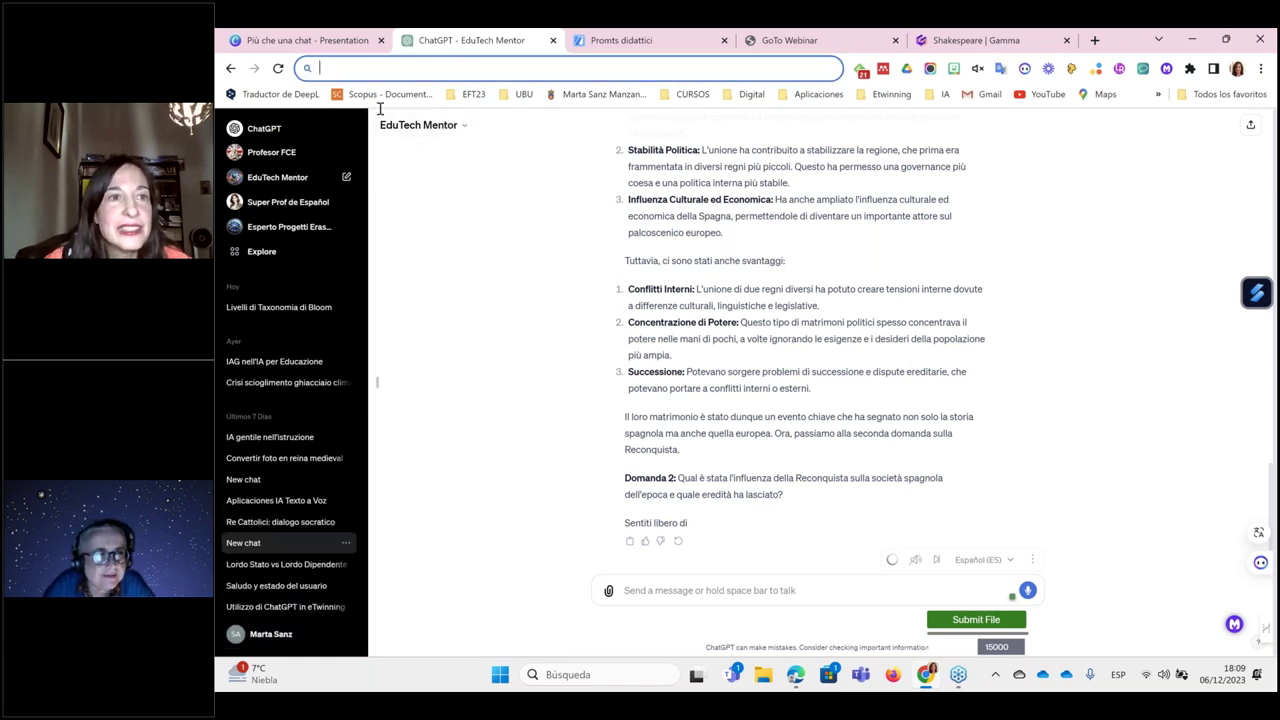
Step: Start a new ChatGPT chat with GPT-3.5, recheck the model options, and open the file submission dialog without choosing a file
{"action": "left_click", "coordinate": [257, 128]}
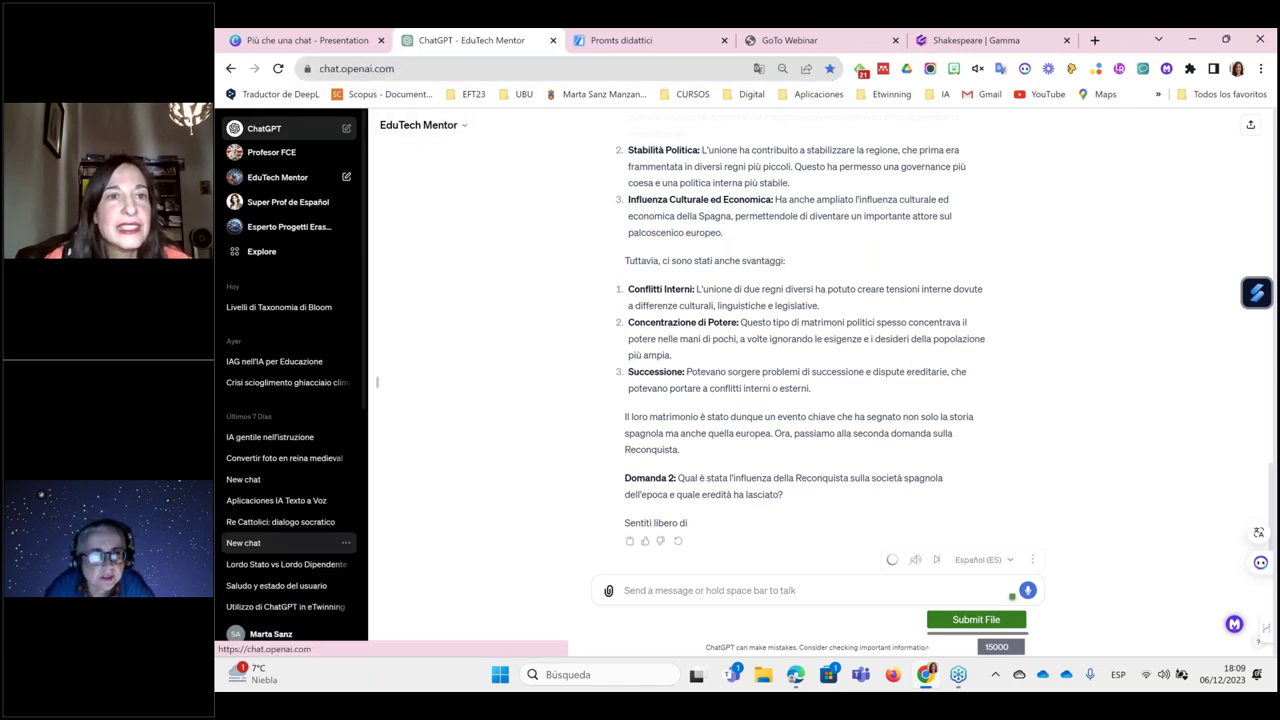
{"action": "left_click", "coordinate": [437, 128]}
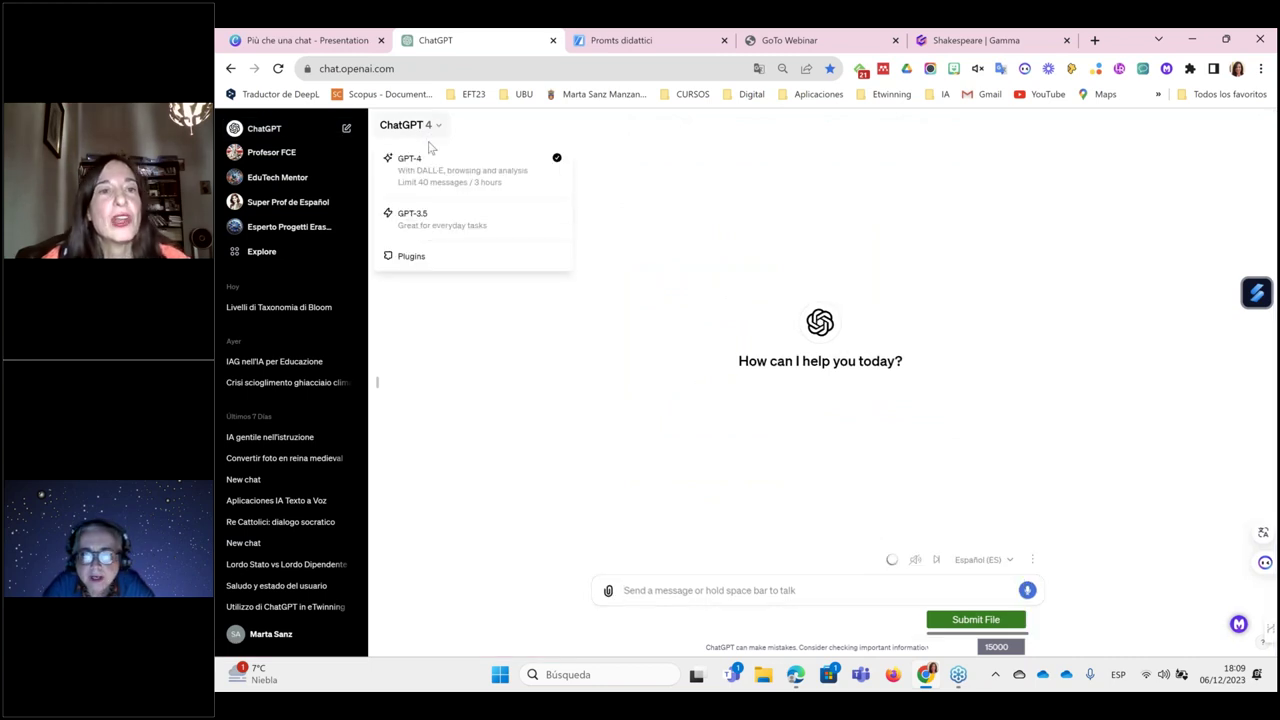
{"action": "left_click", "coordinate": [432, 220]}
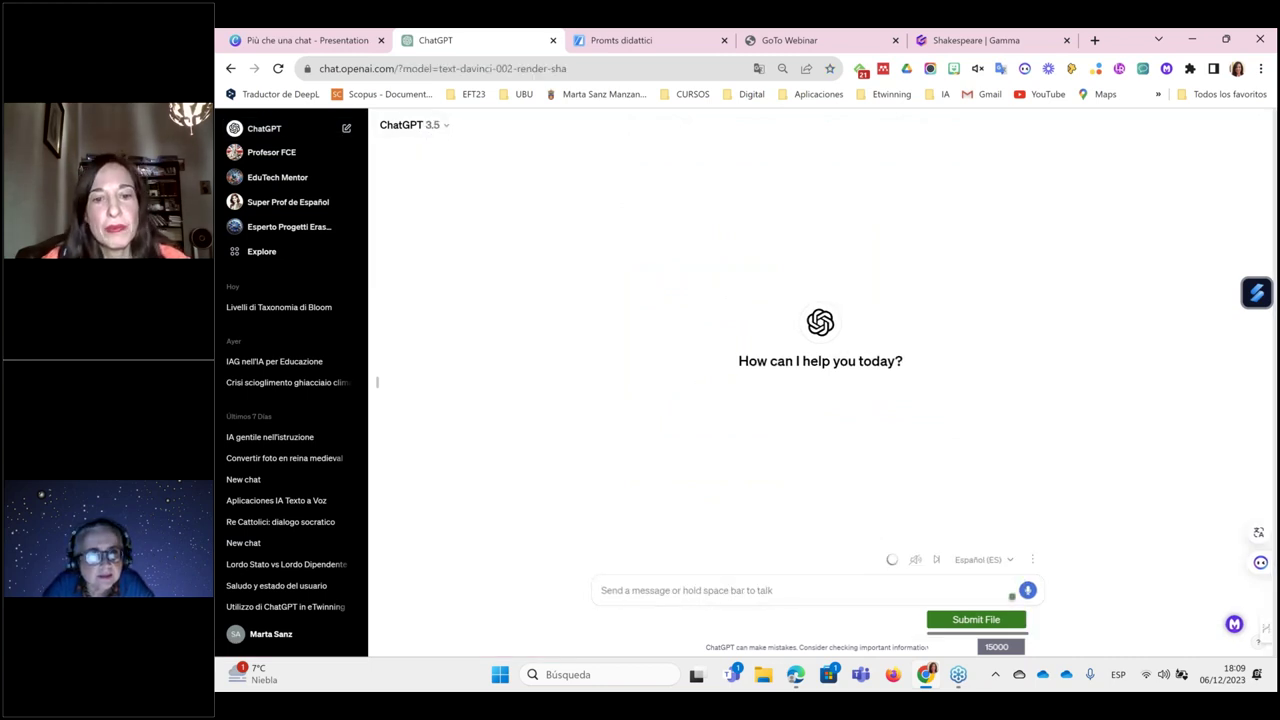
{"action": "left_click", "coordinate": [419, 128]}
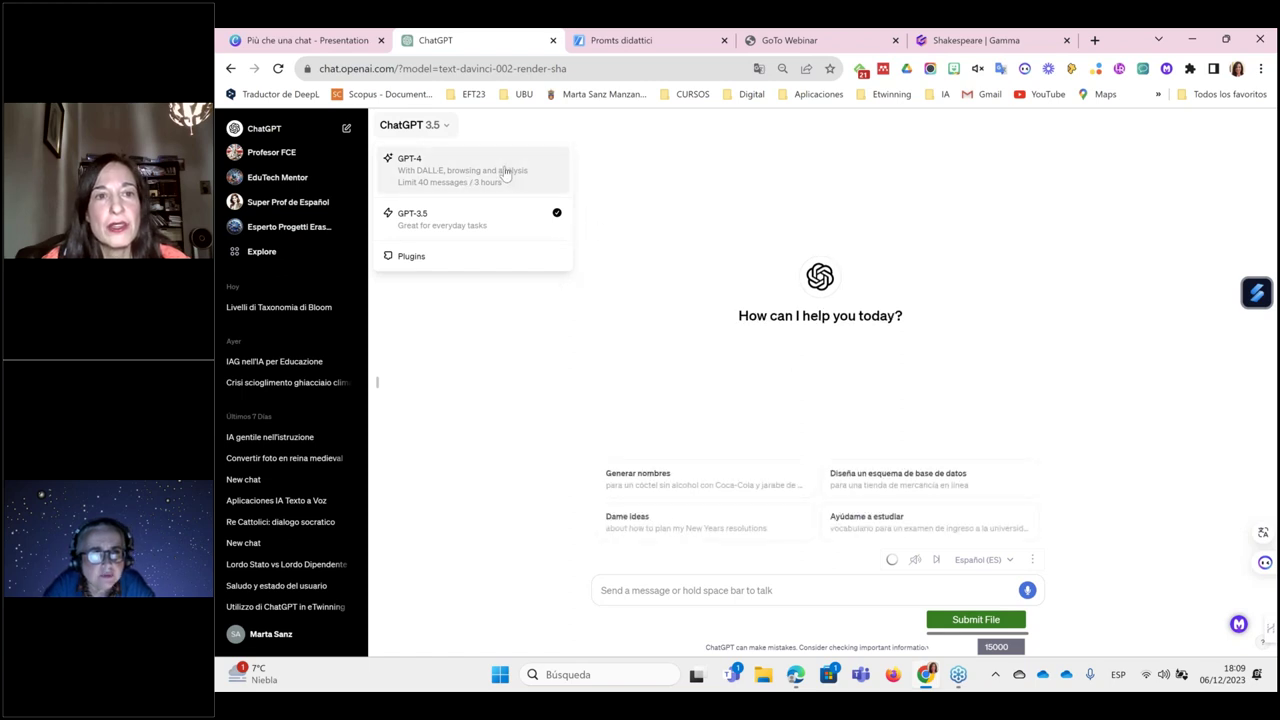
{"action": "left_click", "coordinate": [581, 320]}
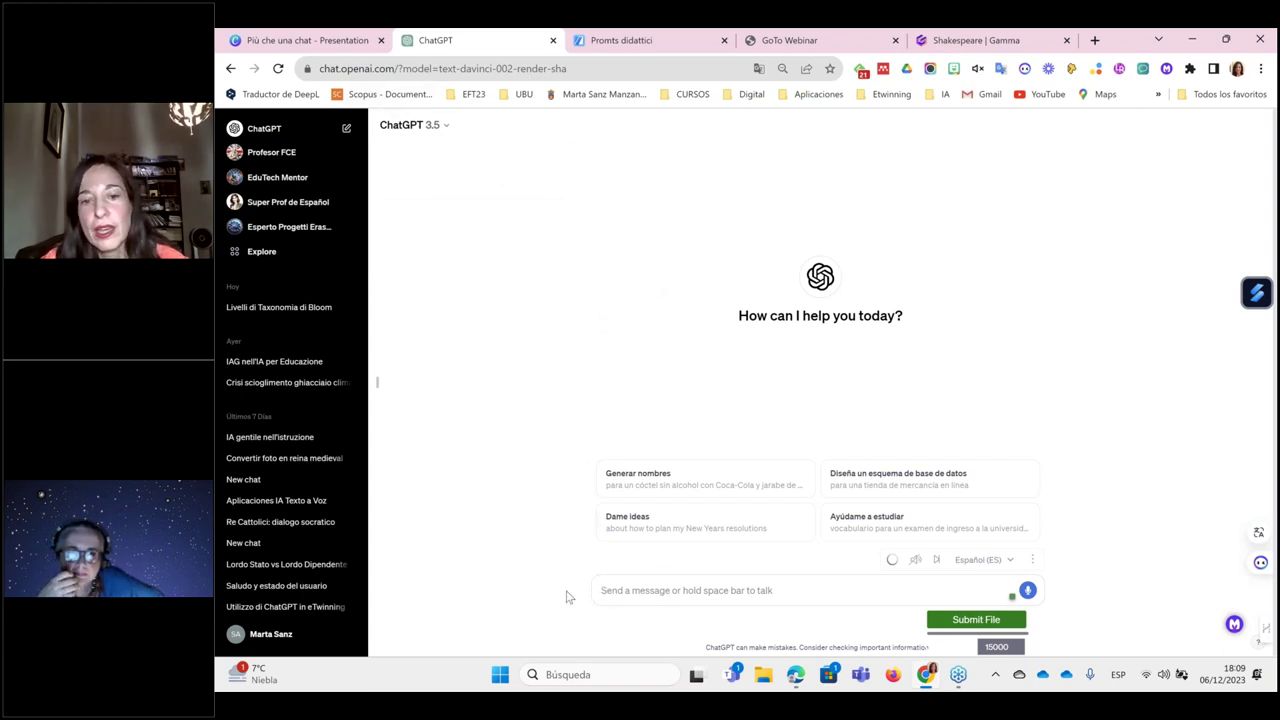
{"action": "left_click", "coordinate": [980, 621]}
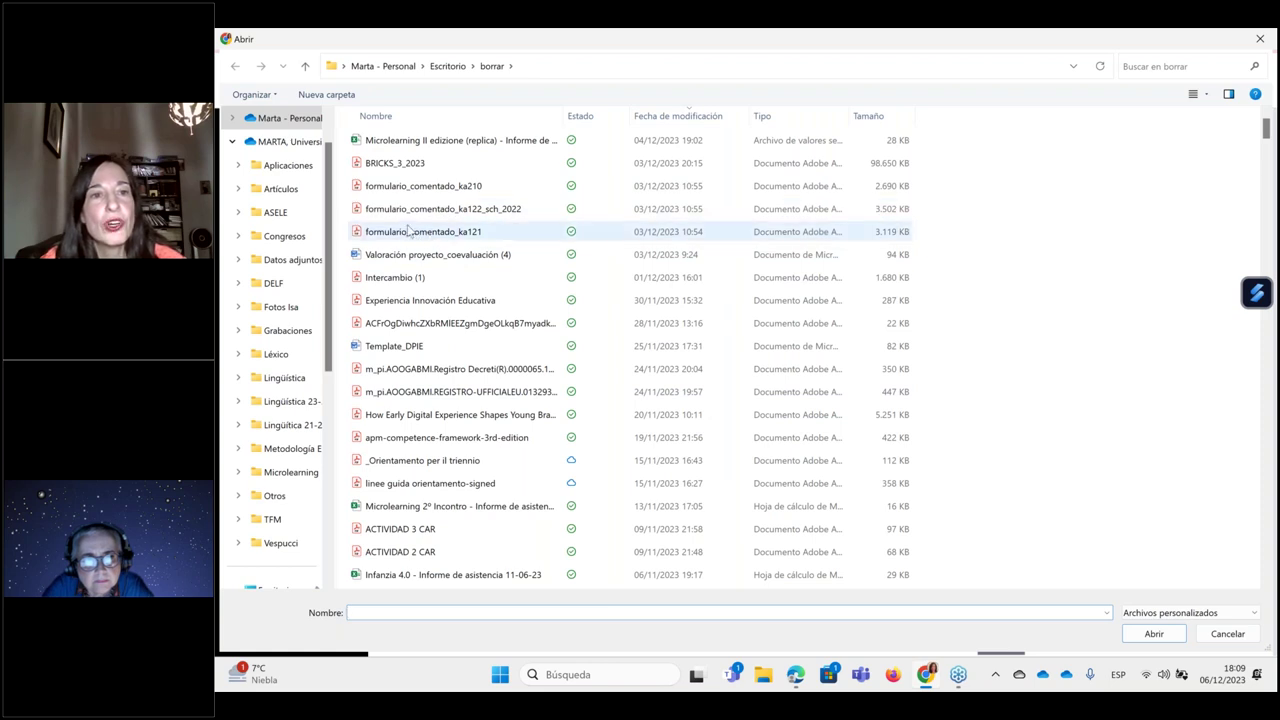
{"action": "left_click", "coordinate": [1258, 40]}
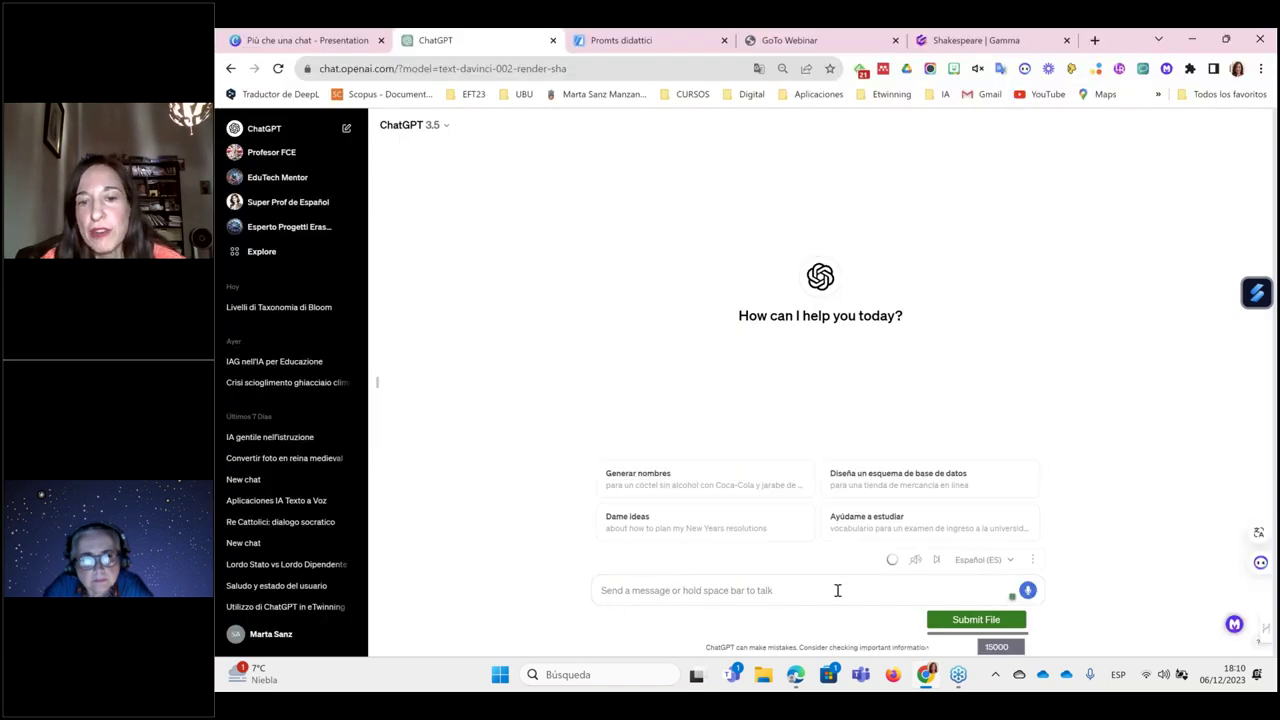
Step: Dictate and send "hola hazme un programa de español de nivel A1 para alumnos de primero de liceo lingüístico", stopping the response partway
{"action": "left_click", "coordinate": [1028, 592]}
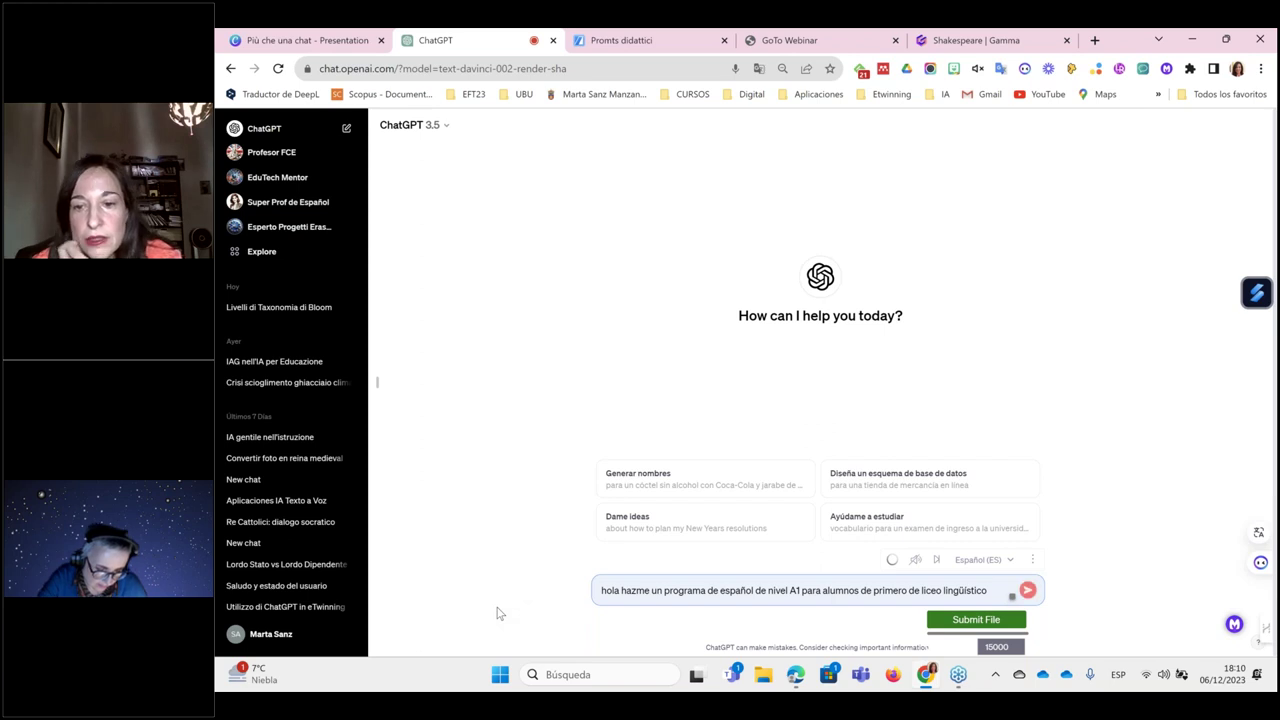
{"action": "left_click", "coordinate": [1028, 592]}
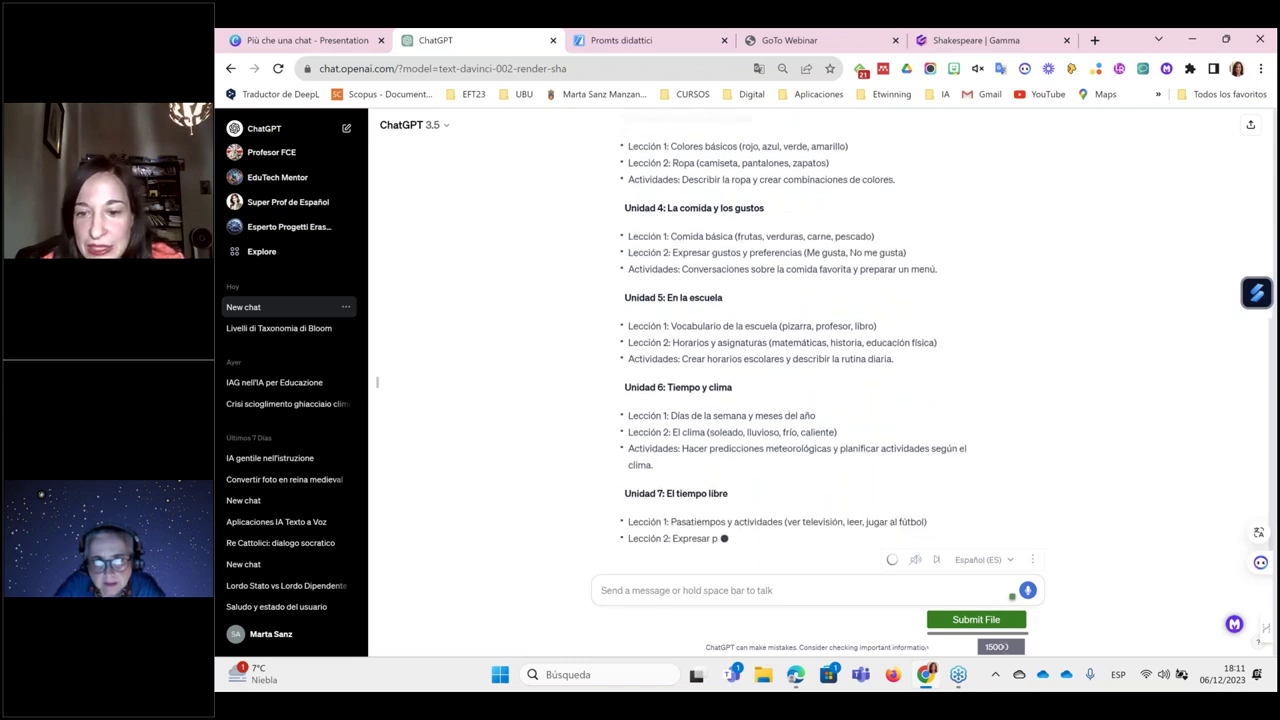
{"action": "type", "text": "¡"}
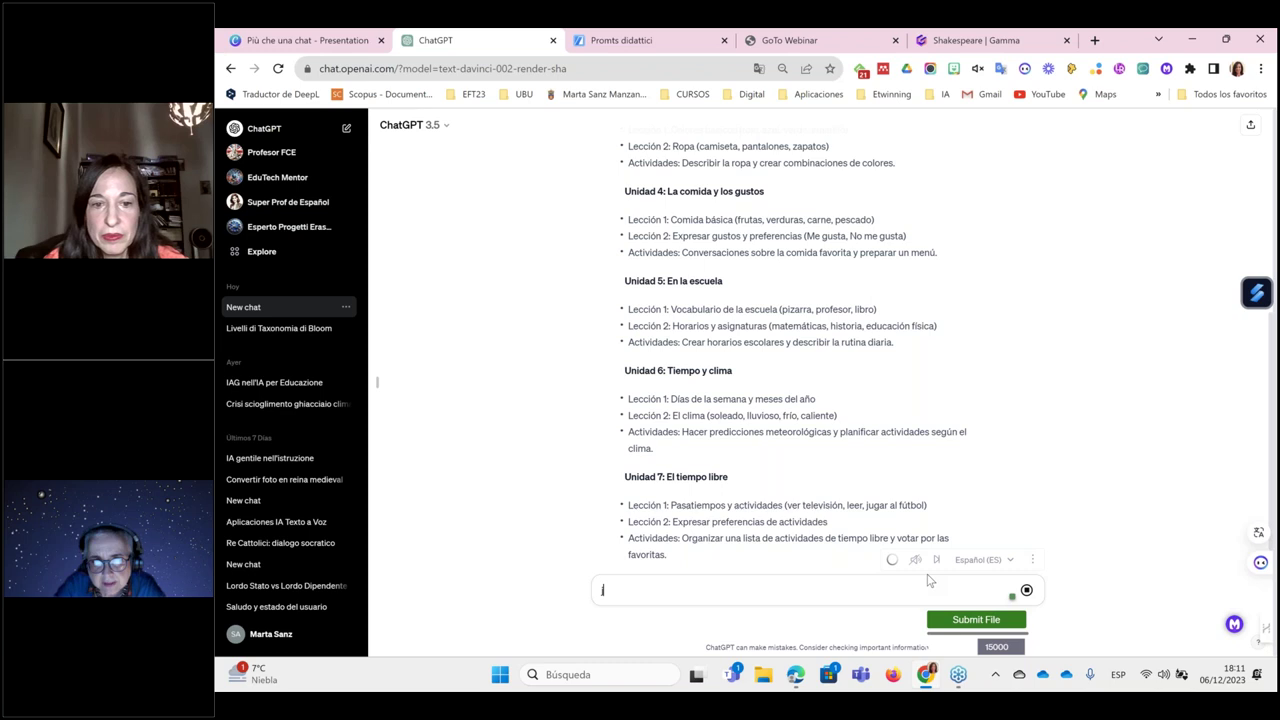
{"action": "left_click", "coordinate": [1027, 591]}
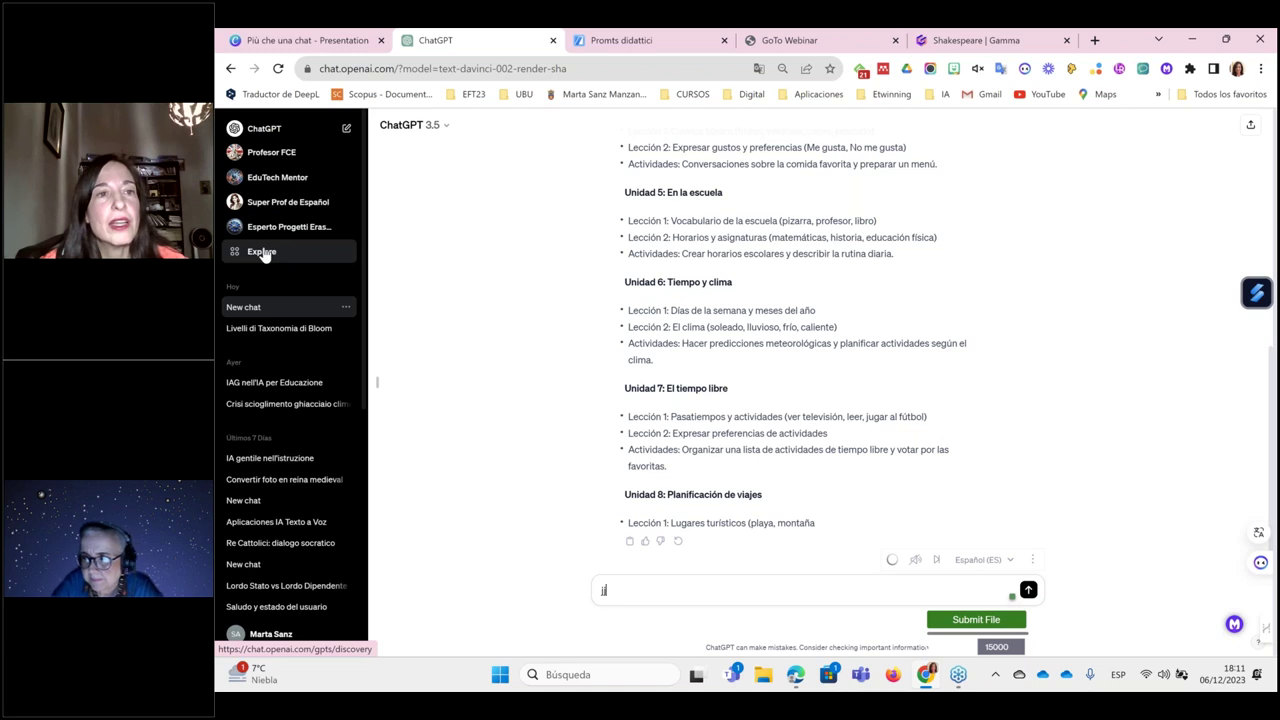
Step: Switch the model to GPT-4 and open the GPT discovery page to look over My GPTs and Recently Used
{"action": "left_click", "coordinate": [441, 128]}
{"action": "left_click", "coordinate": [437, 196]}
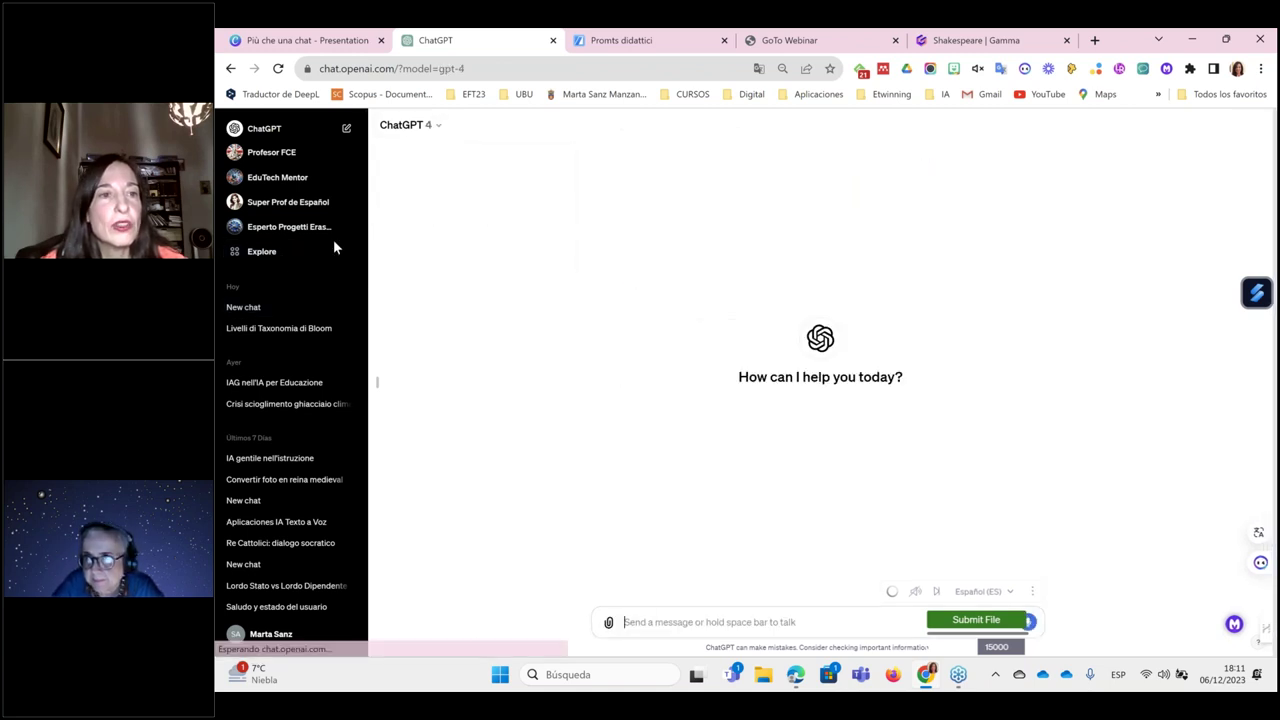
{"action": "left_click", "coordinate": [285, 256]}
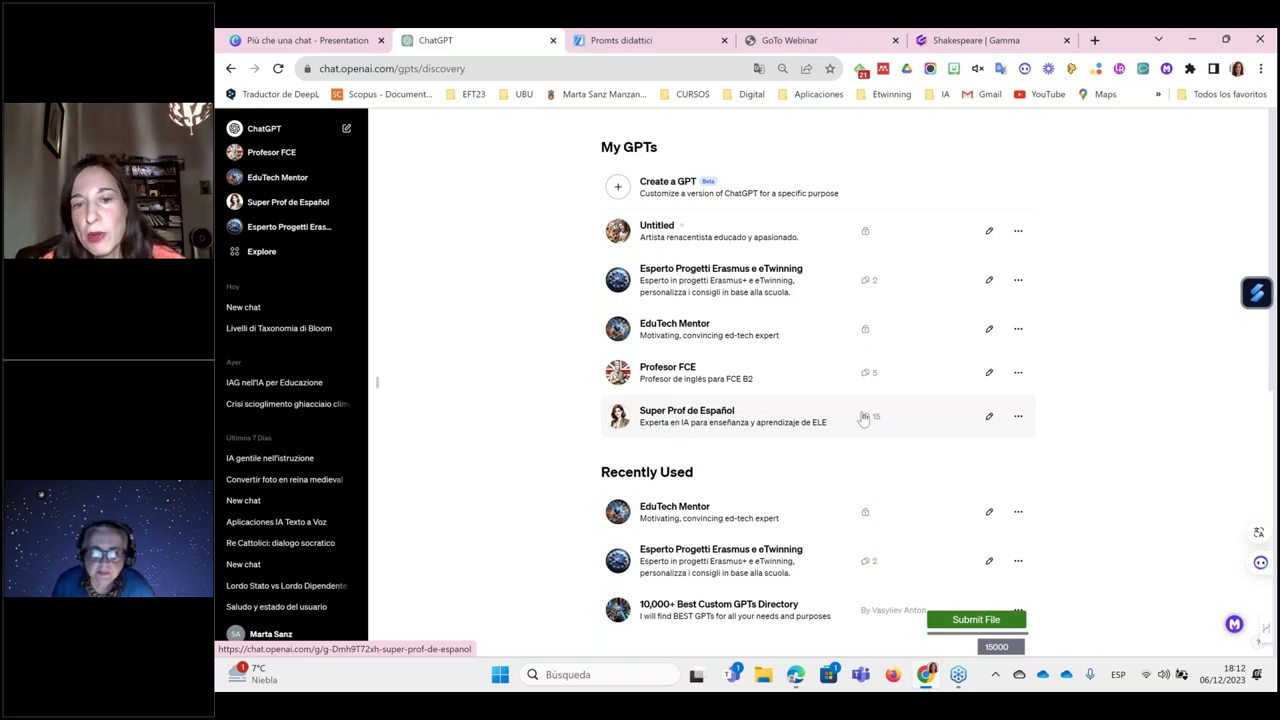
{"action": "mouse_move", "coordinate": [1272, 183]}
{"action": "left_mouse_down"}
{"action": "mouse_move", "coordinate": [1264, 371]}
{"action": "mouse_move", "coordinate": [1271, 185]}
{"action": "left_mouse_up"}
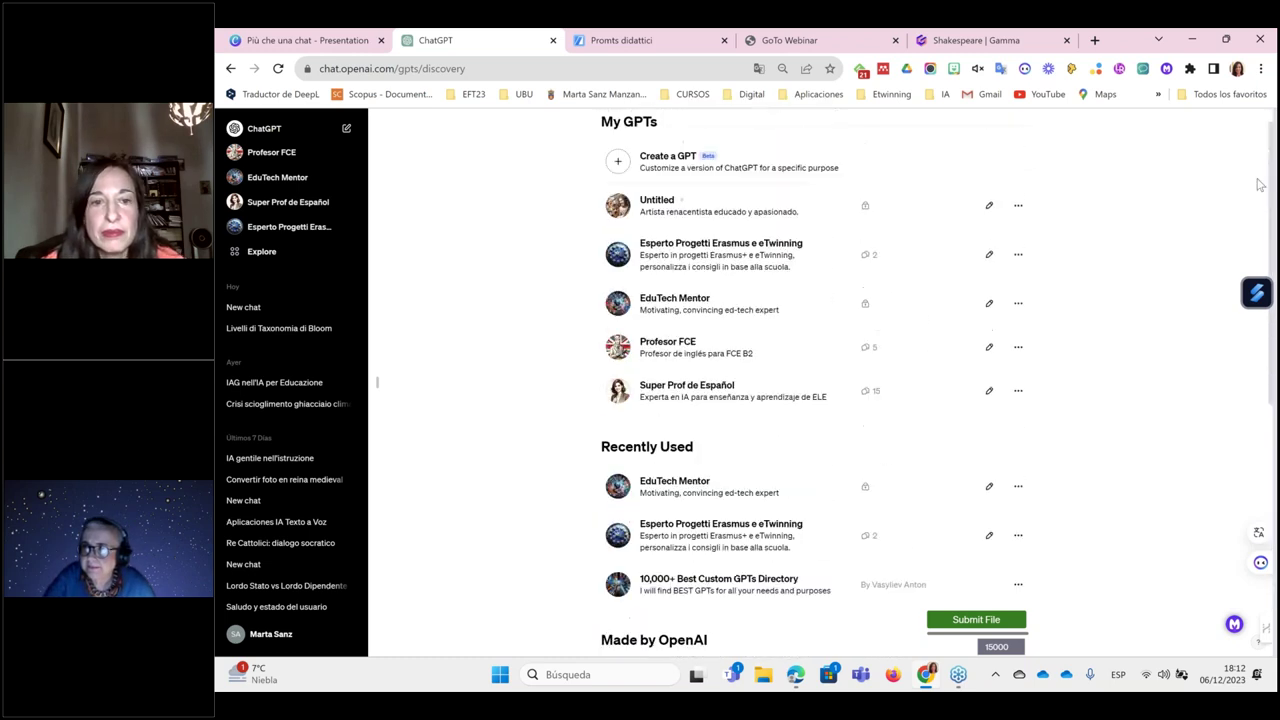
{"action": "left_click", "coordinate": [238, 258]}
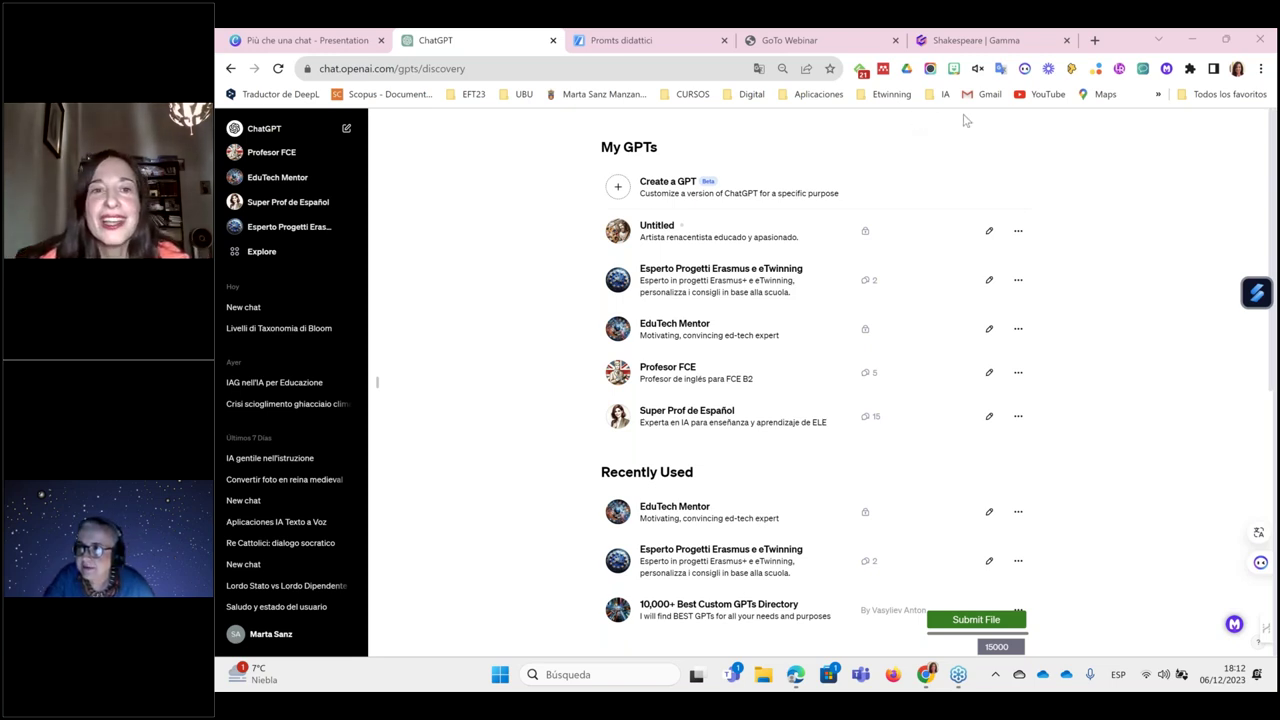
Step: Open the builder for a new GPT, examine its creation chat and configuration settings, and return to the GPT list
{"action": "left_click", "coordinate": [618, 190]}
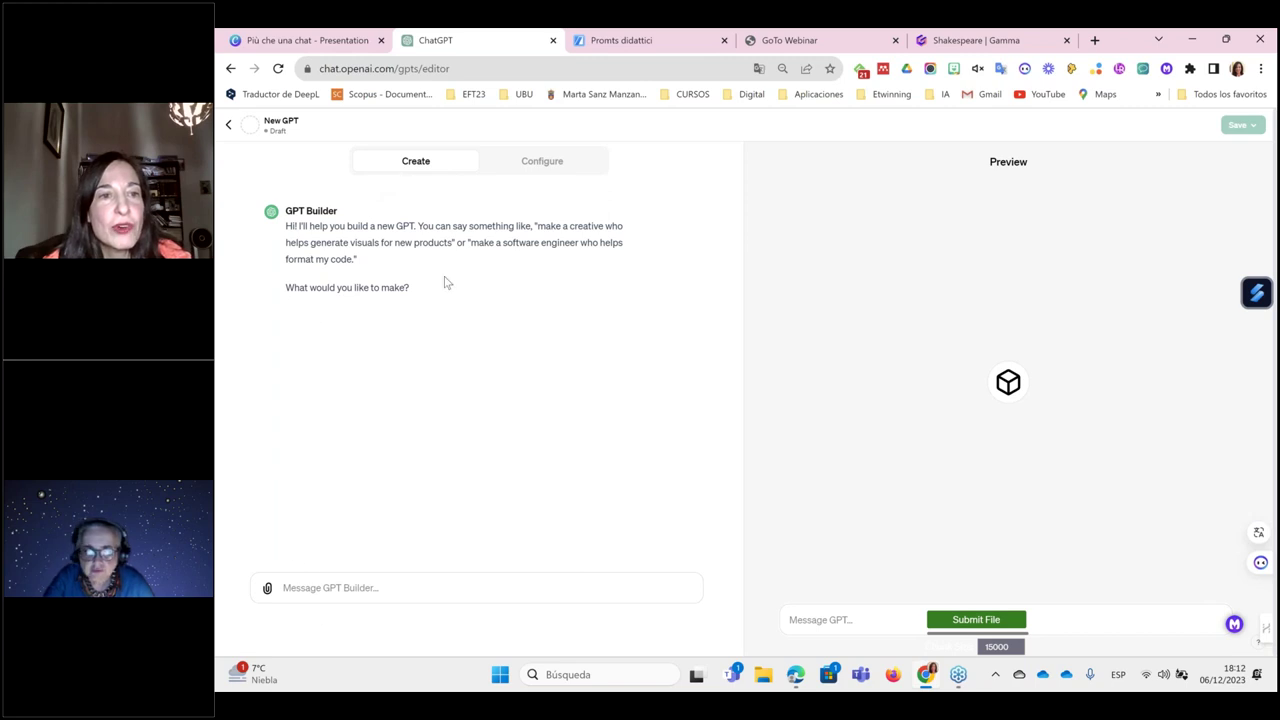
{"action": "left_click", "coordinate": [296, 588]}
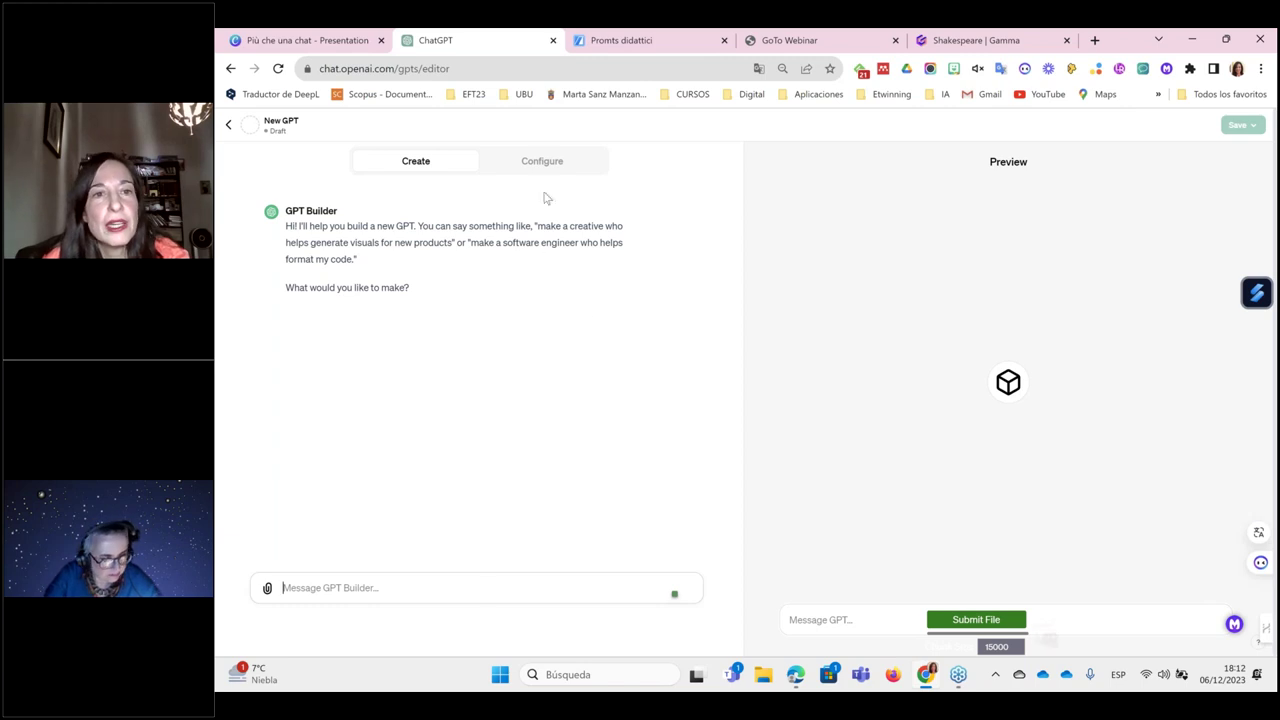
{"action": "left_click", "coordinate": [542, 161]}
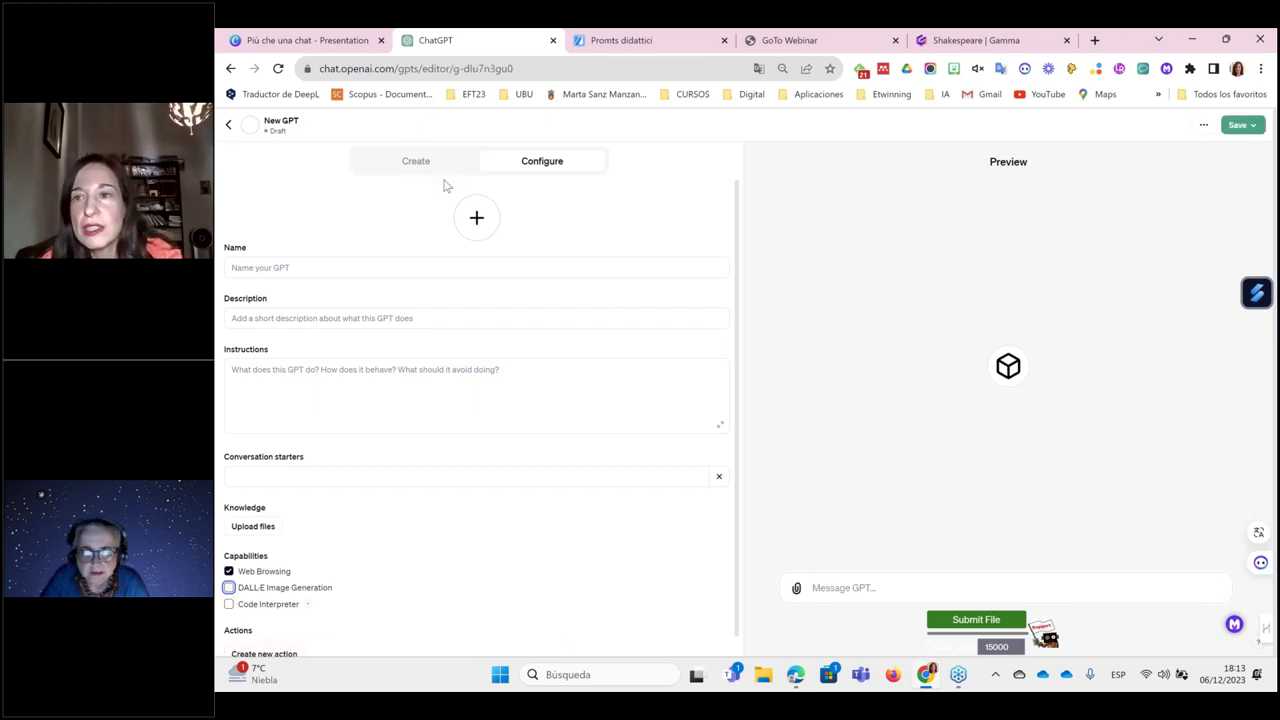
{"action": "left_click", "coordinate": [228, 128]}
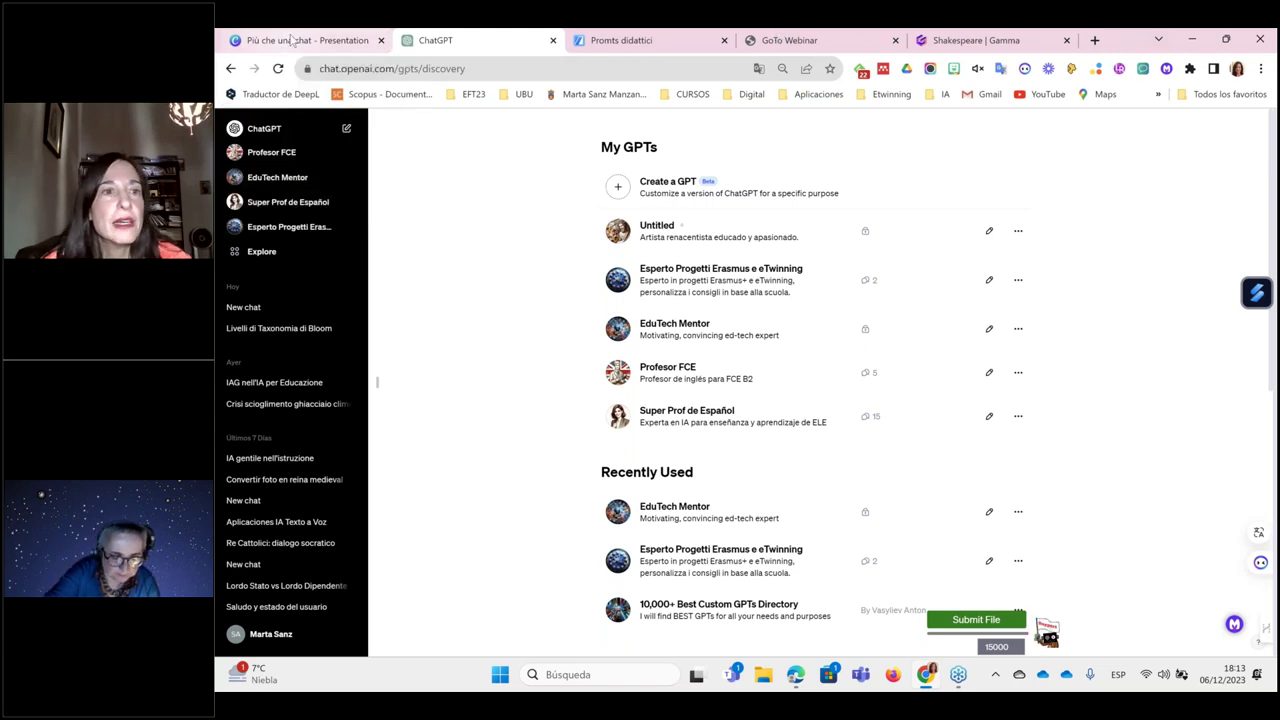
Step: Switch to the Canva presentation "Più che una chat" and review slides 48 to 52, from "Script per video" to "Mappe mentali"
{"action": "left_click", "coordinate": [292, 40]}
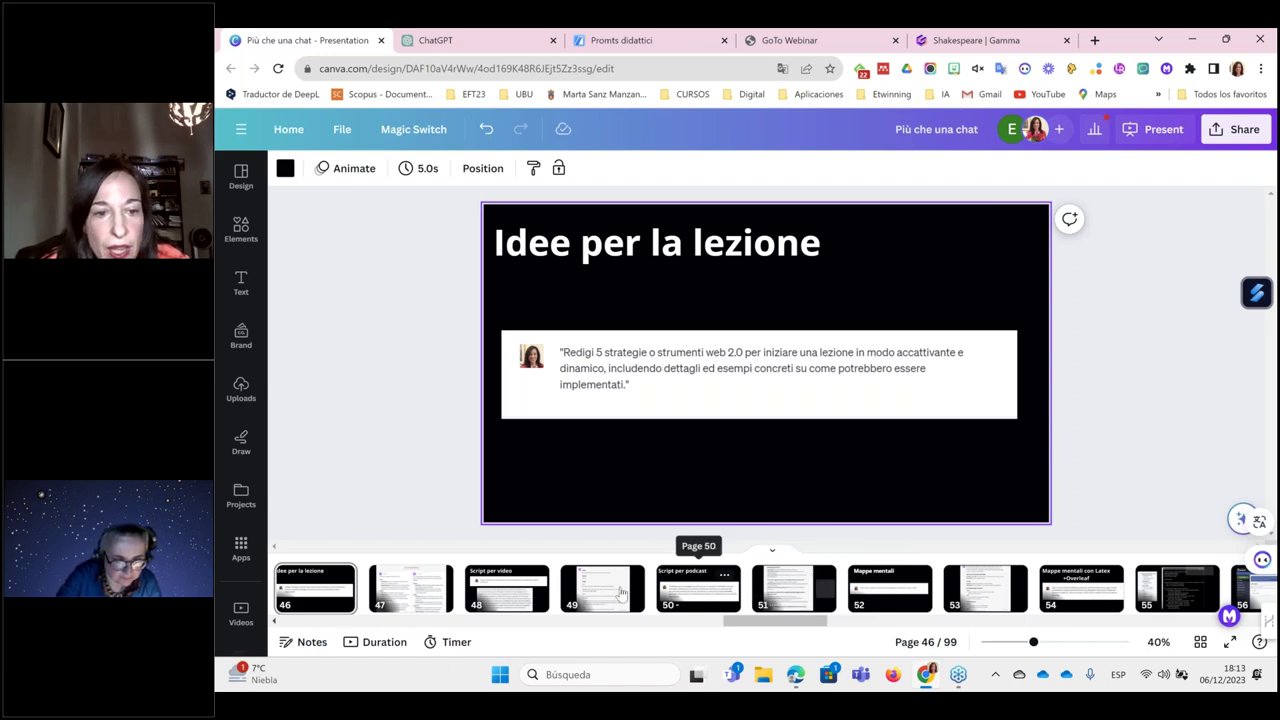
{"action": "left_click", "coordinate": [502, 596]}
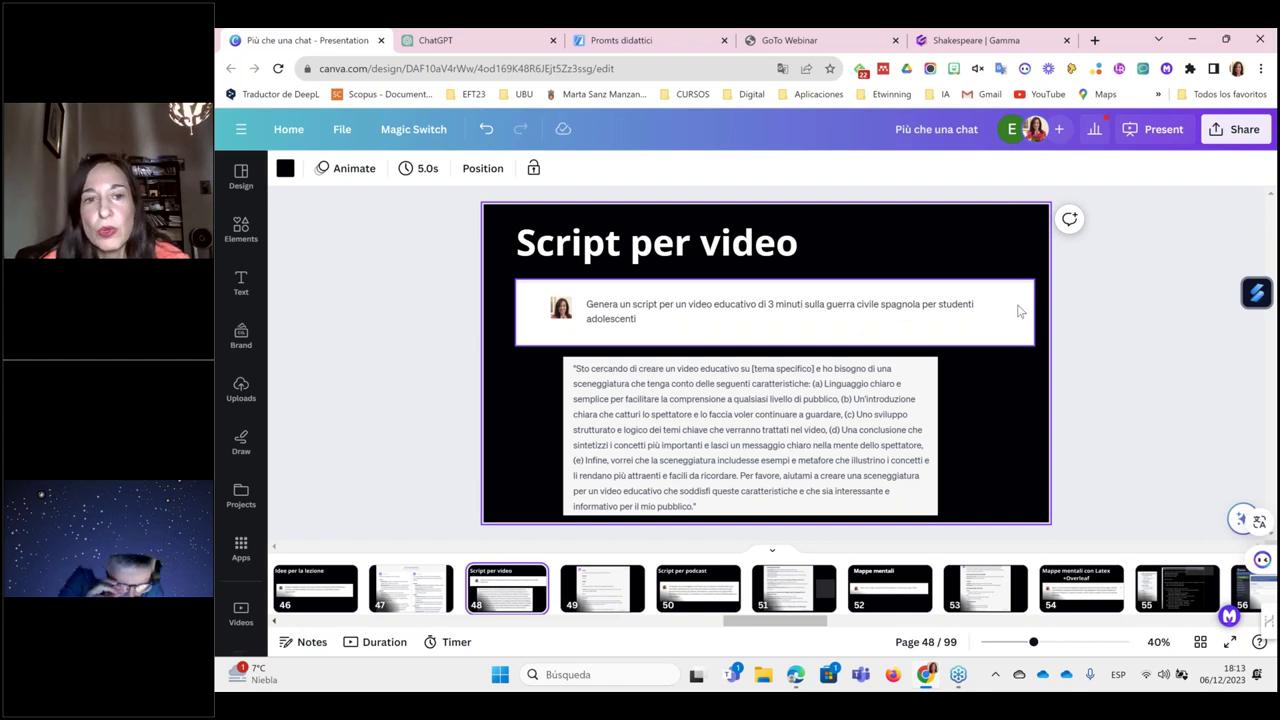
{"action": "left_click", "coordinate": [605, 602]}
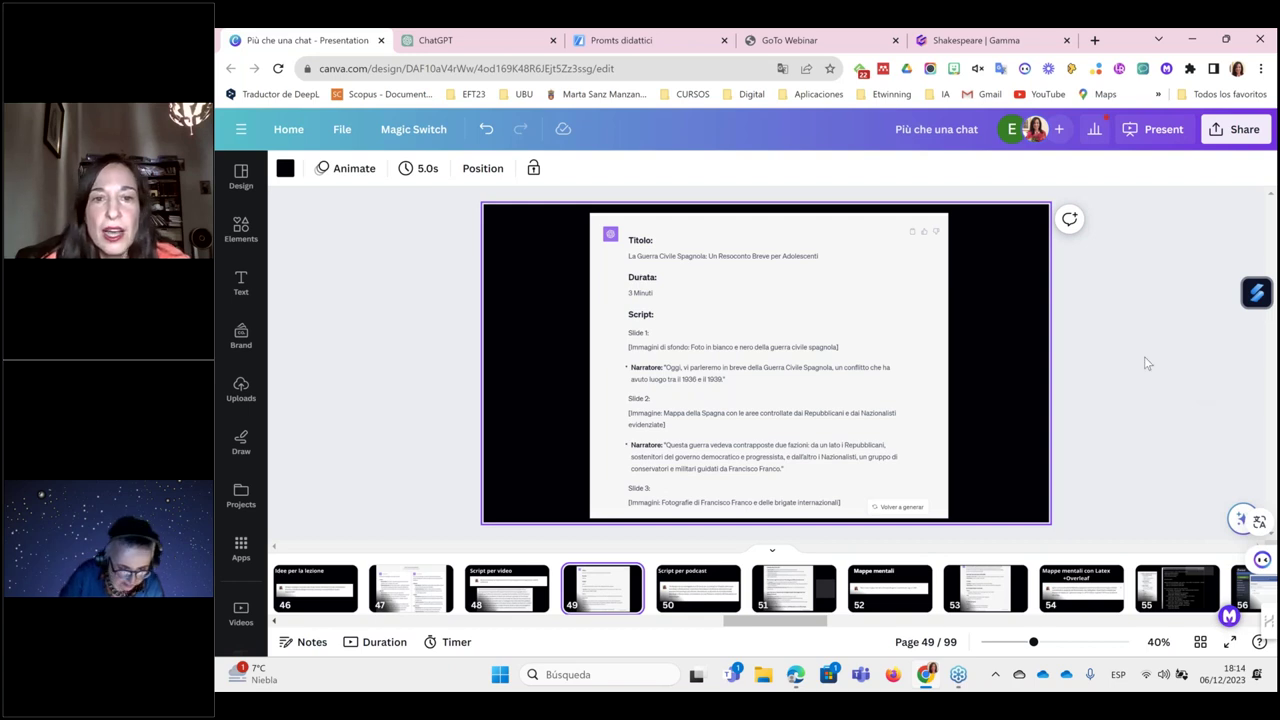
{"action": "left_click", "coordinate": [683, 590]}
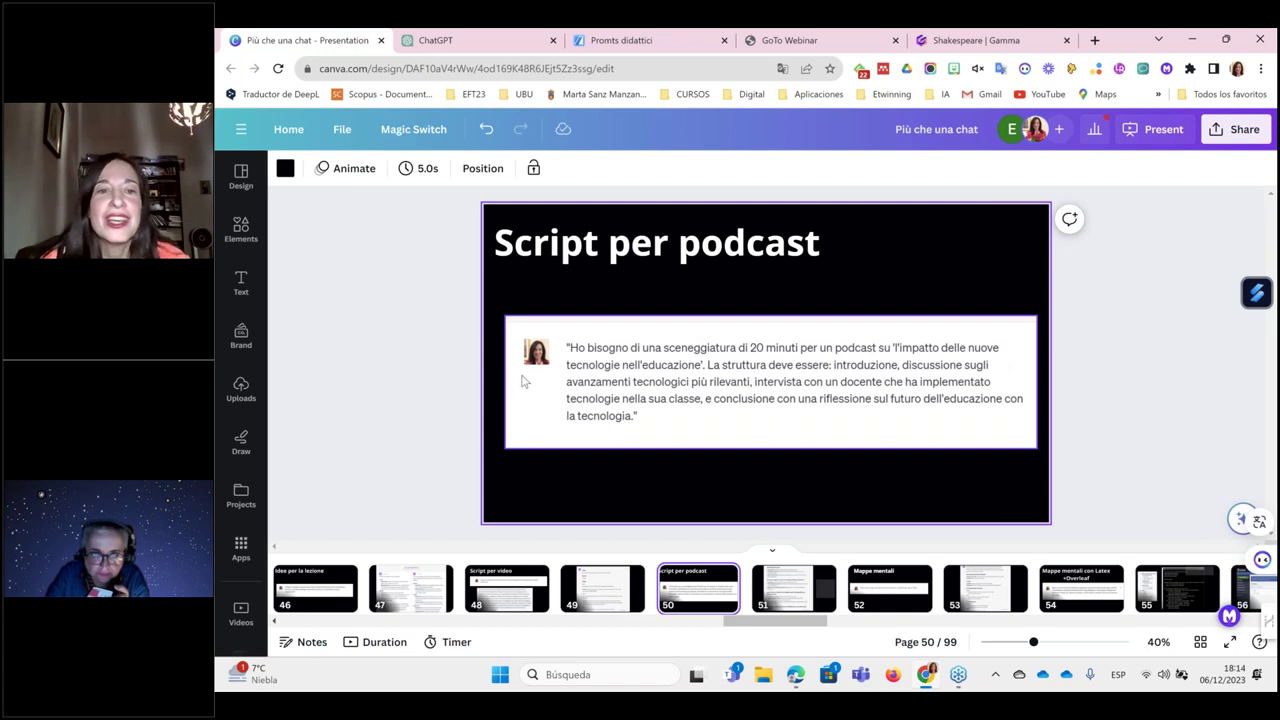
{"action": "left_click", "coordinate": [789, 591]}
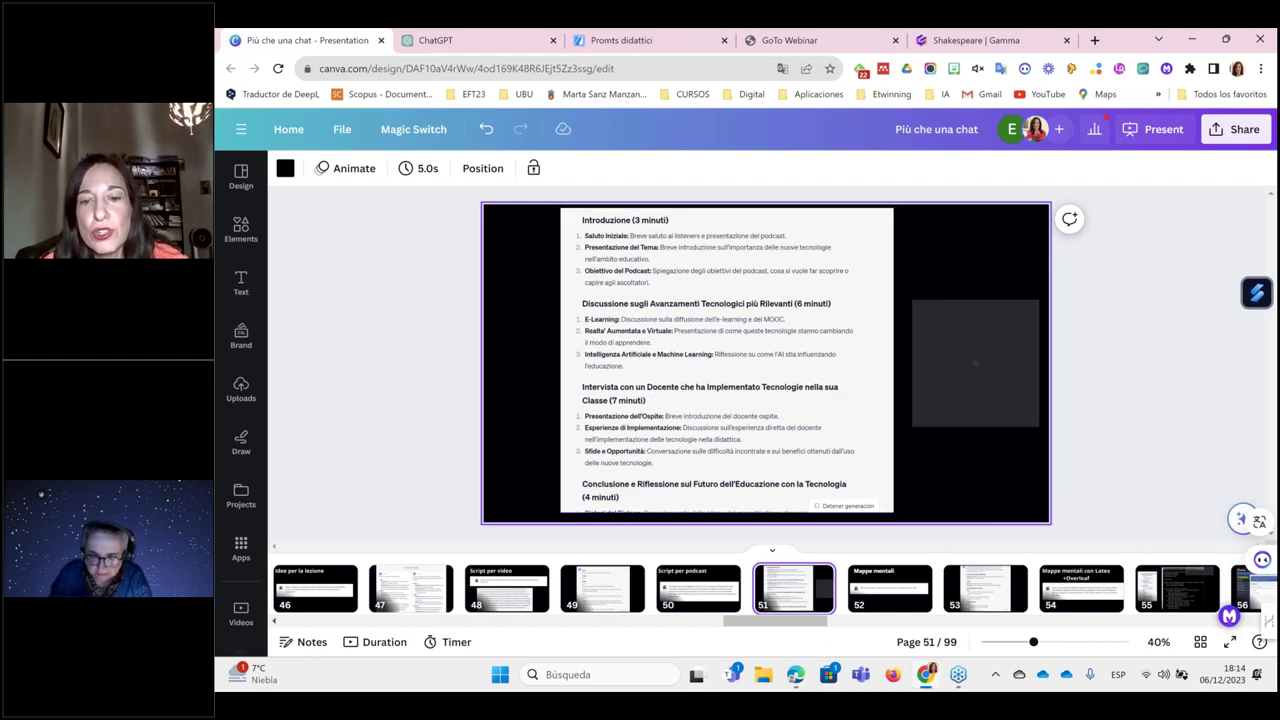
{"action": "left_click", "coordinate": [883, 588]}
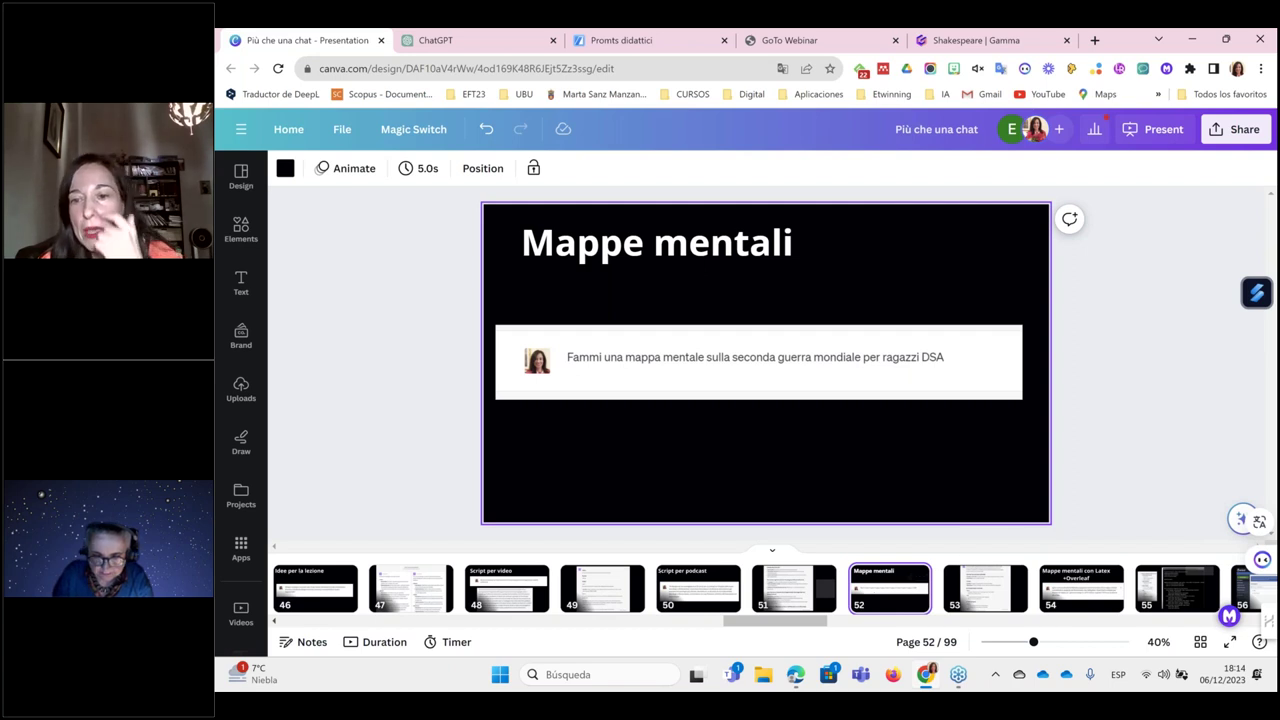
Step: Present slides 52 to 54 full screen, from "Mappe mentali" to "Mappe mentali con Latex +Overleaf", and return to the editor
{"action": "left_click", "coordinate": [1230, 642]}
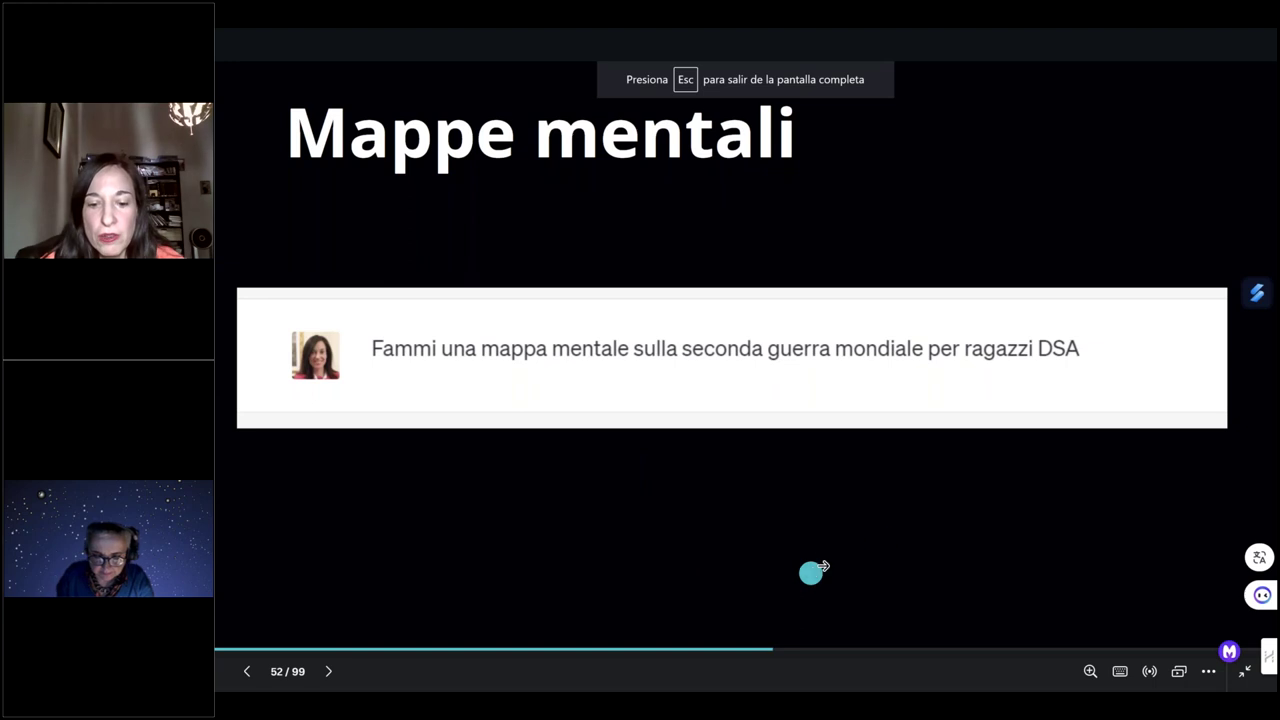
{"action": "key", "text": "Right"}
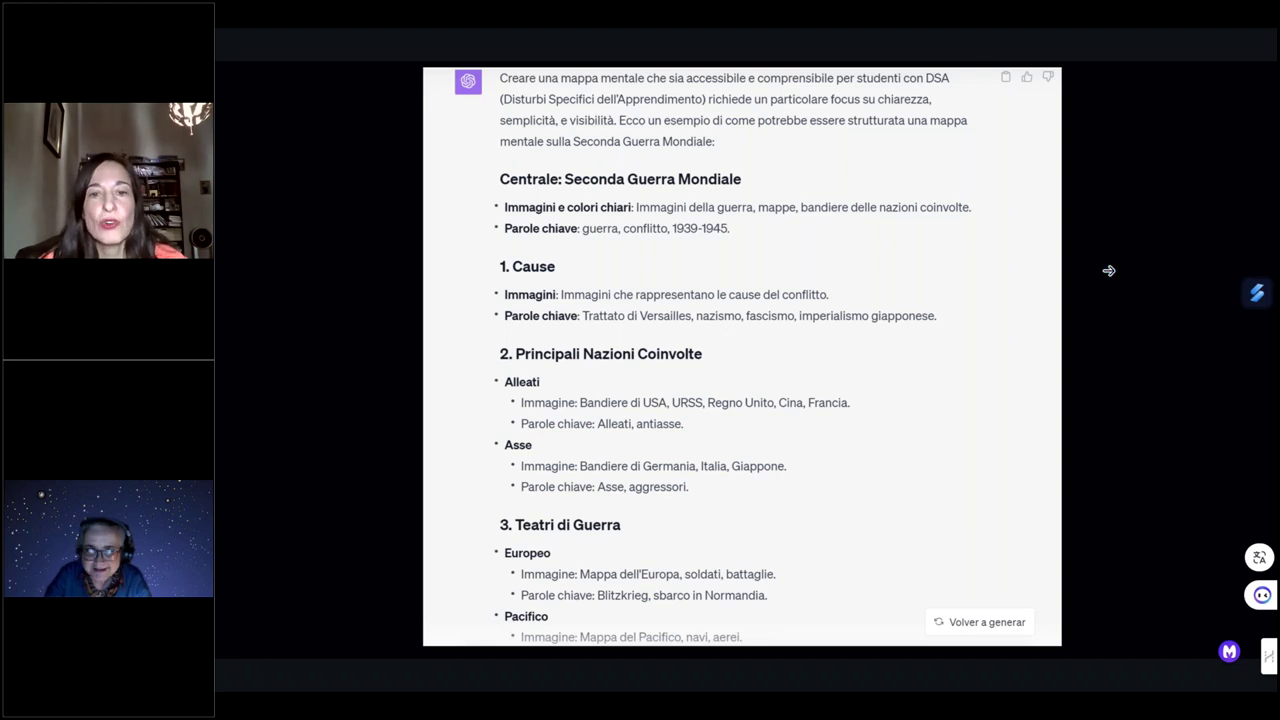
{"action": "key", "text": "Right"}
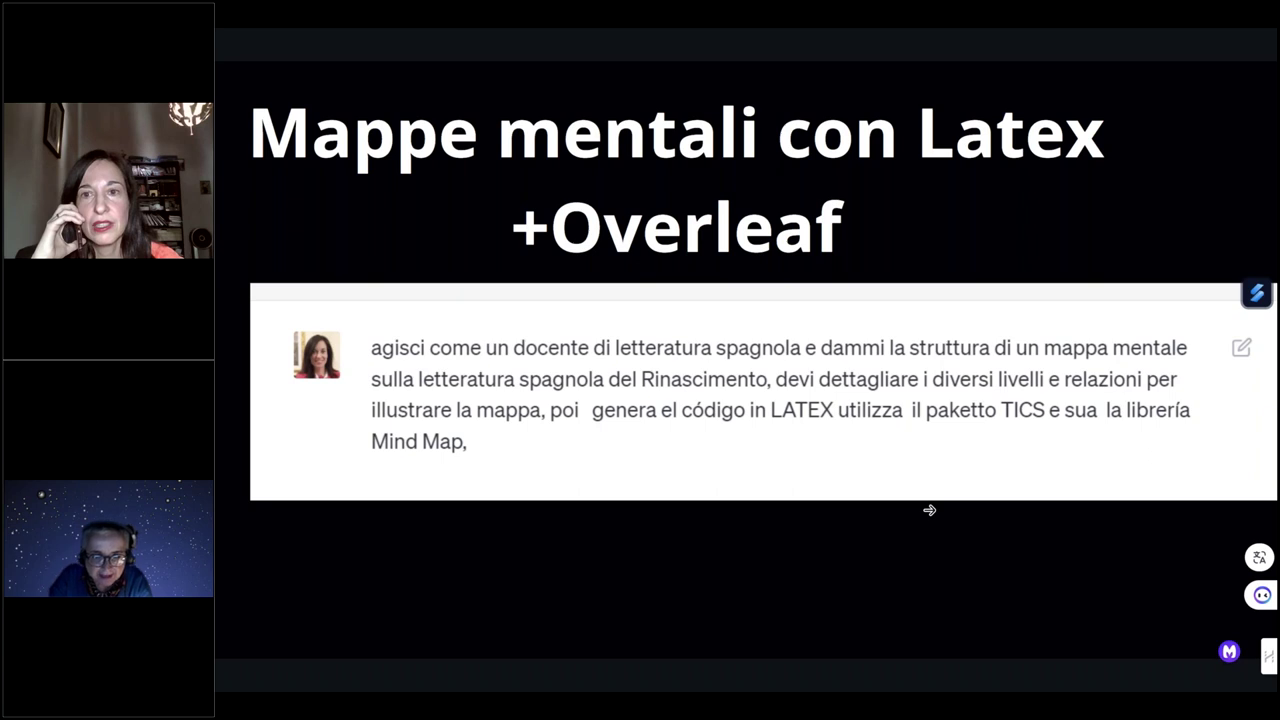
{"action": "key", "text": "Escape"}
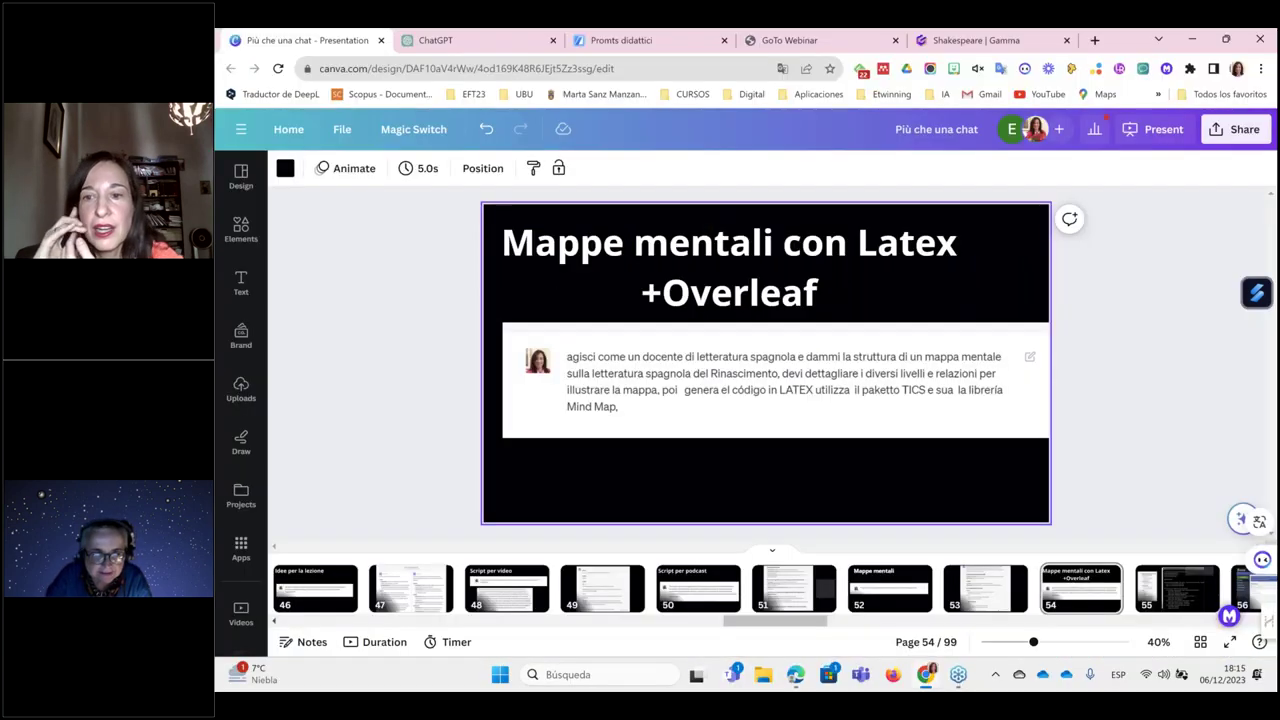
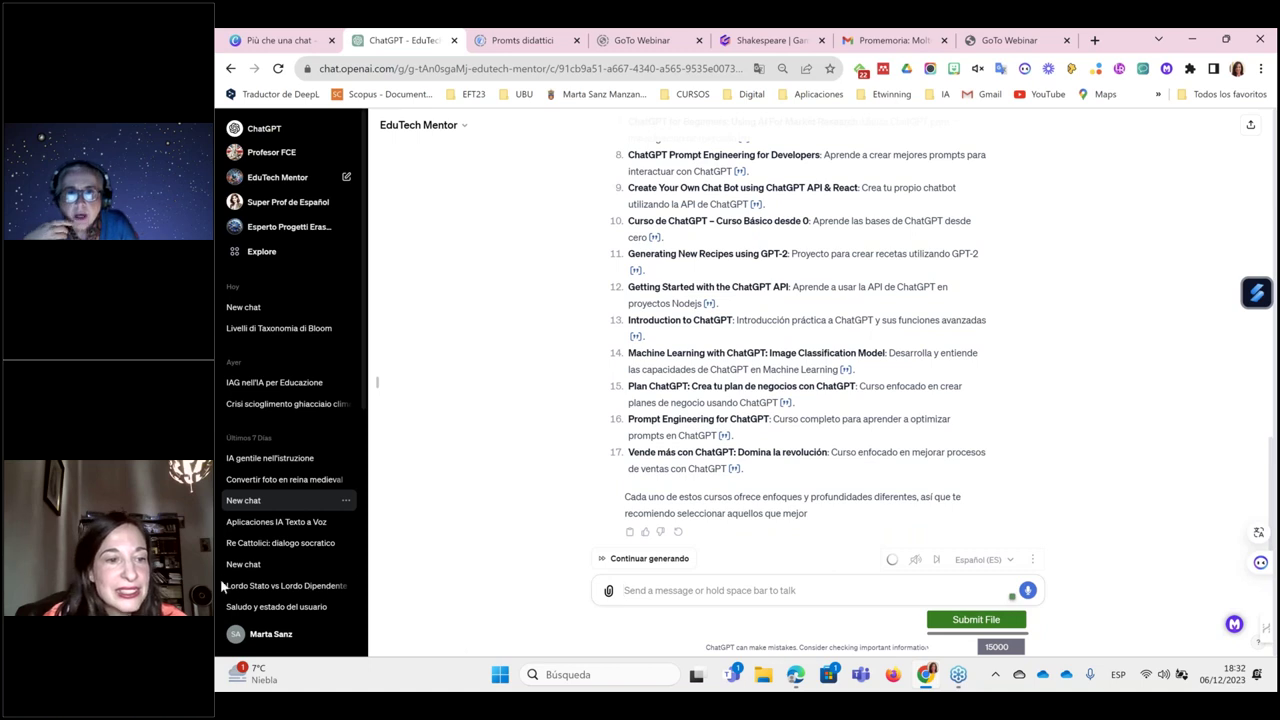
Step: Look over the past EduTech Mentor conversations on Spanish history and ChatGPT courses, reload the page, and open the GPT's options
{"action": "left_click", "coordinate": [250, 566]}
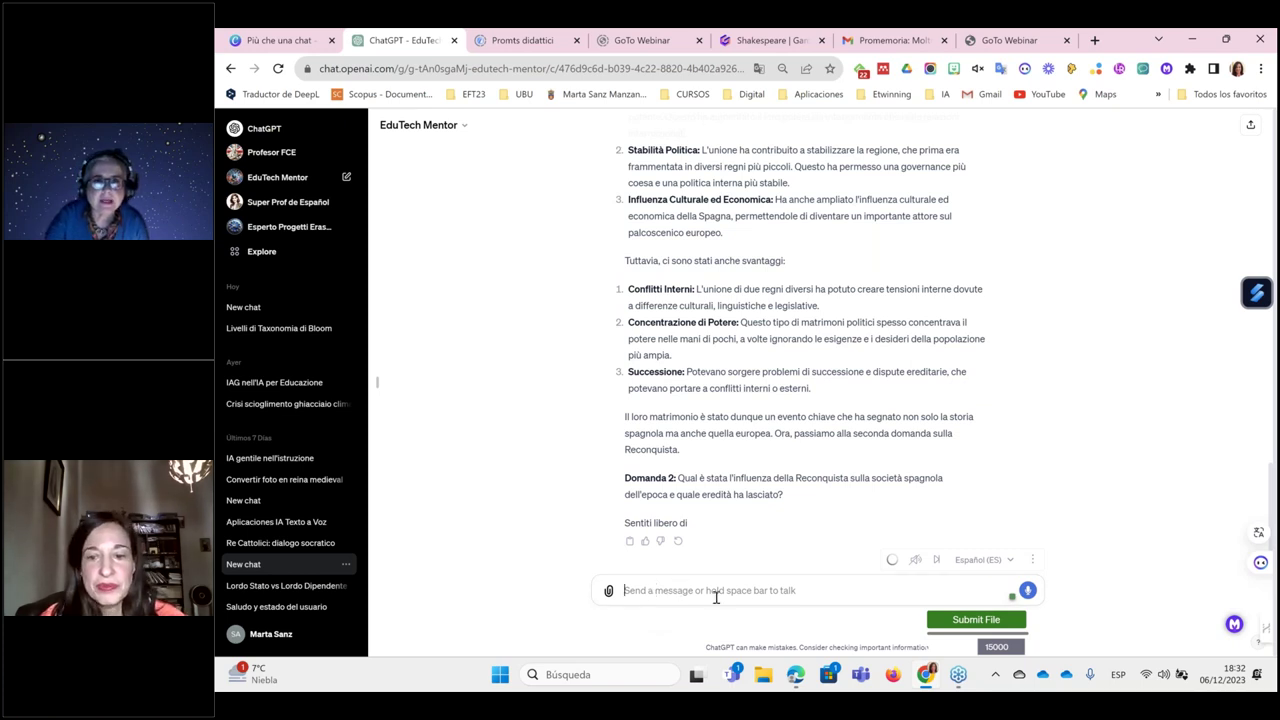
{"action": "left_click", "coordinate": [767, 588]}
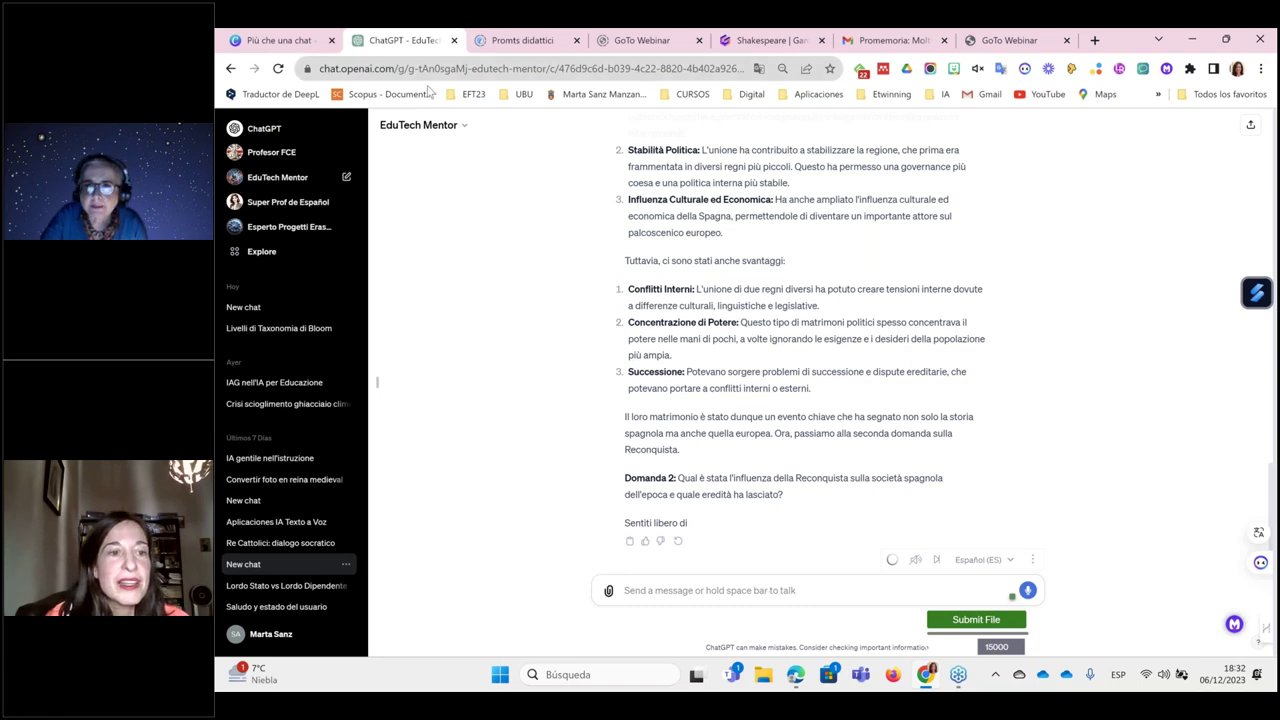
{"action": "left_click", "coordinate": [252, 503]}
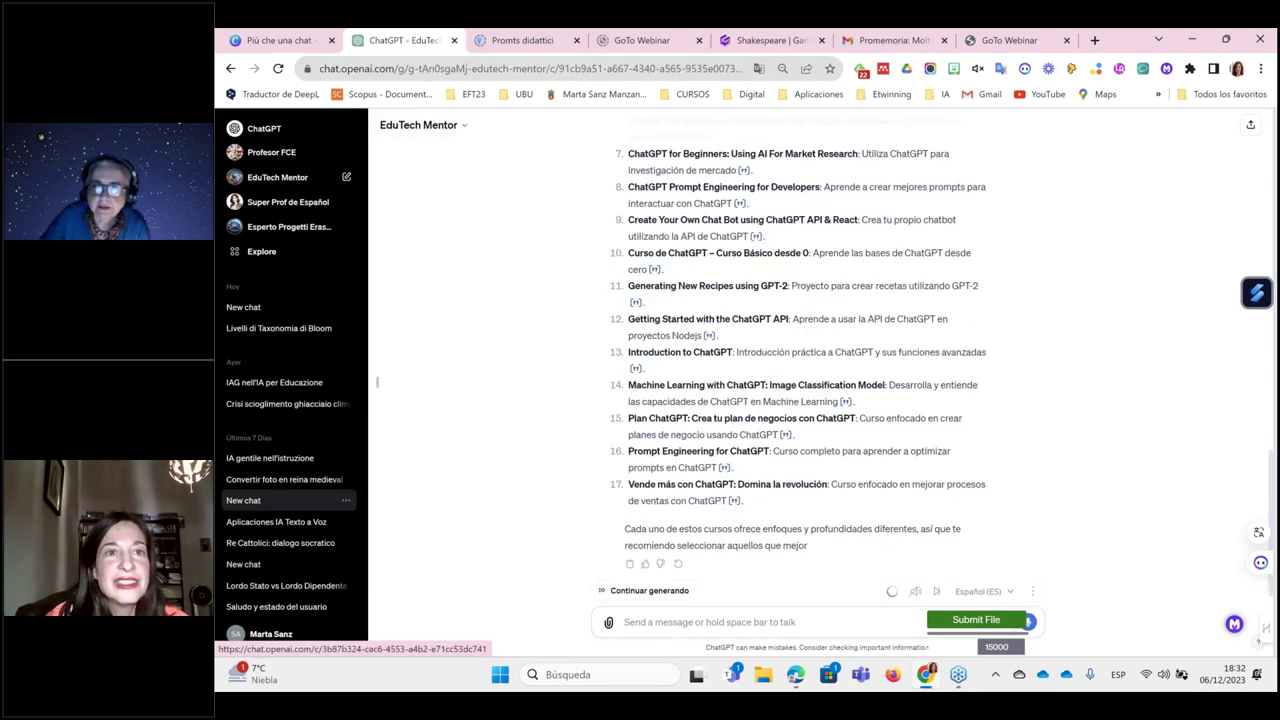
{"action": "left_click", "coordinate": [487, 66]}
{"action": "key", "text": "Return"}
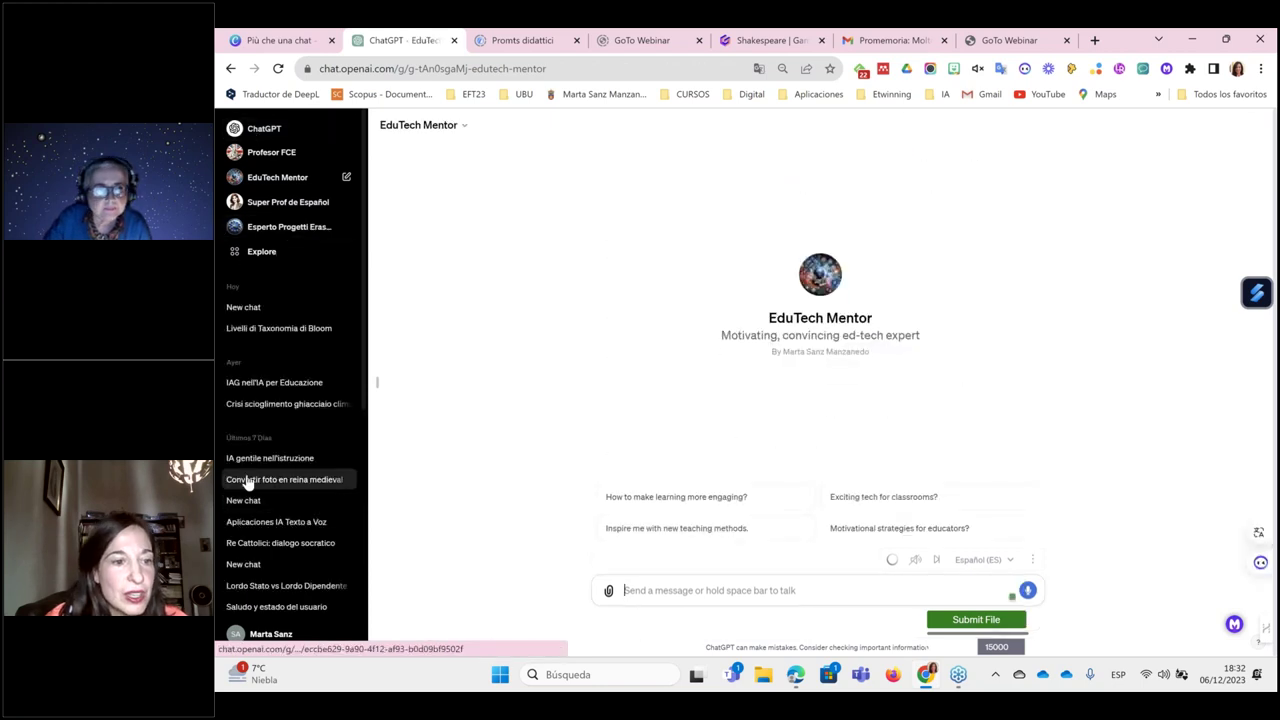
{"action": "left_click", "coordinate": [245, 501]}
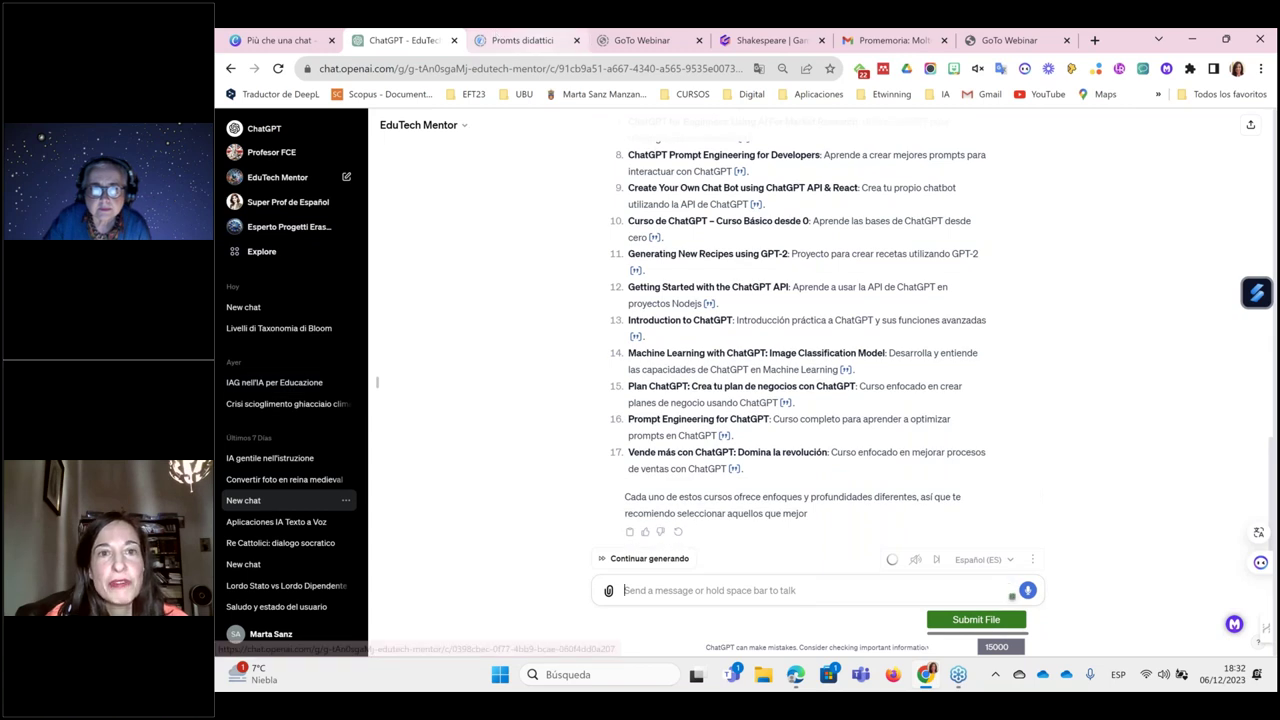
{"action": "key", "text": "F5"}
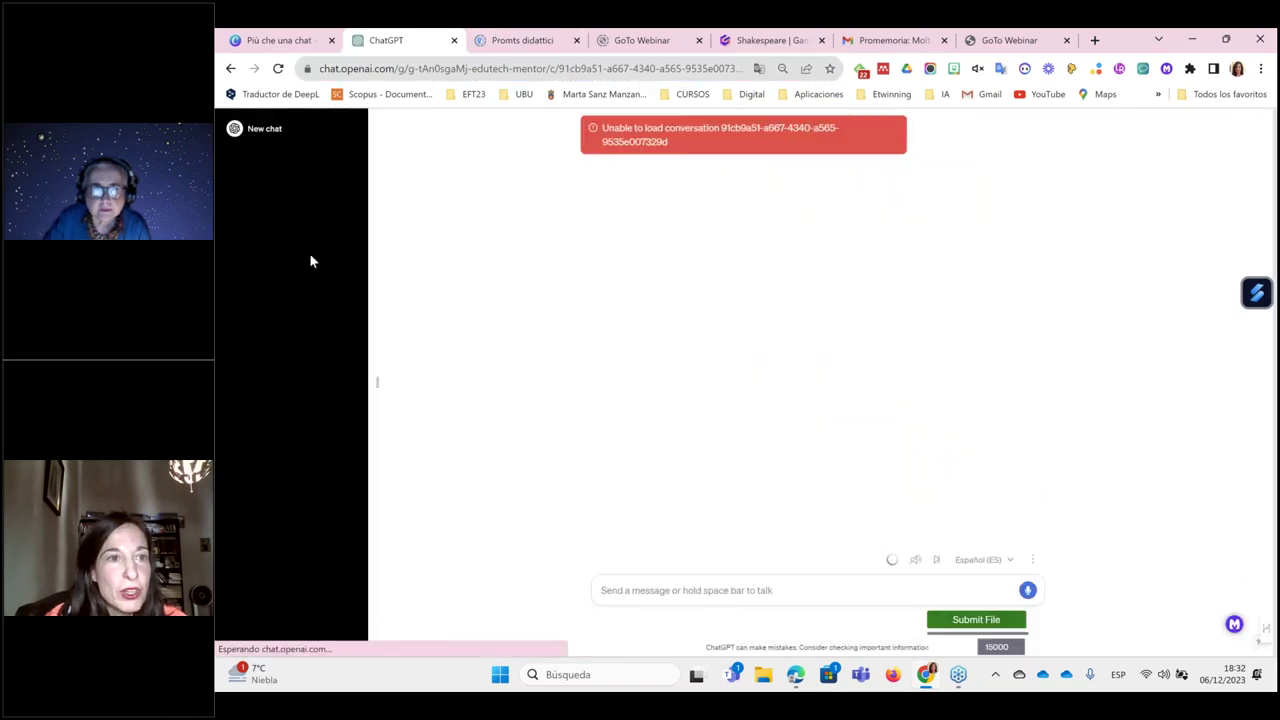
{"action": "left_click", "coordinate": [418, 125]}
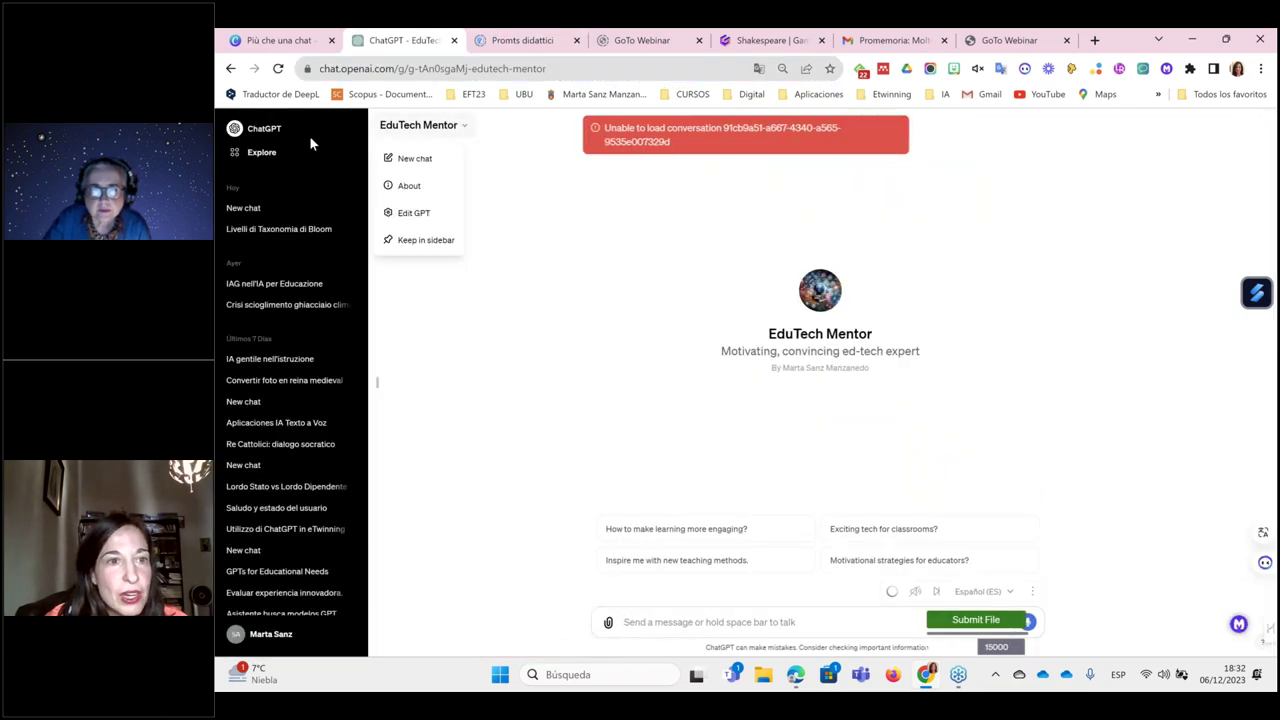
Step: Start a new ChatGPT conversation with the GPT-3.5 model and ask "chi sei e come lo spiegheresti a dei bambini di 10 anni?"
{"action": "left_click", "coordinate": [258, 128]}
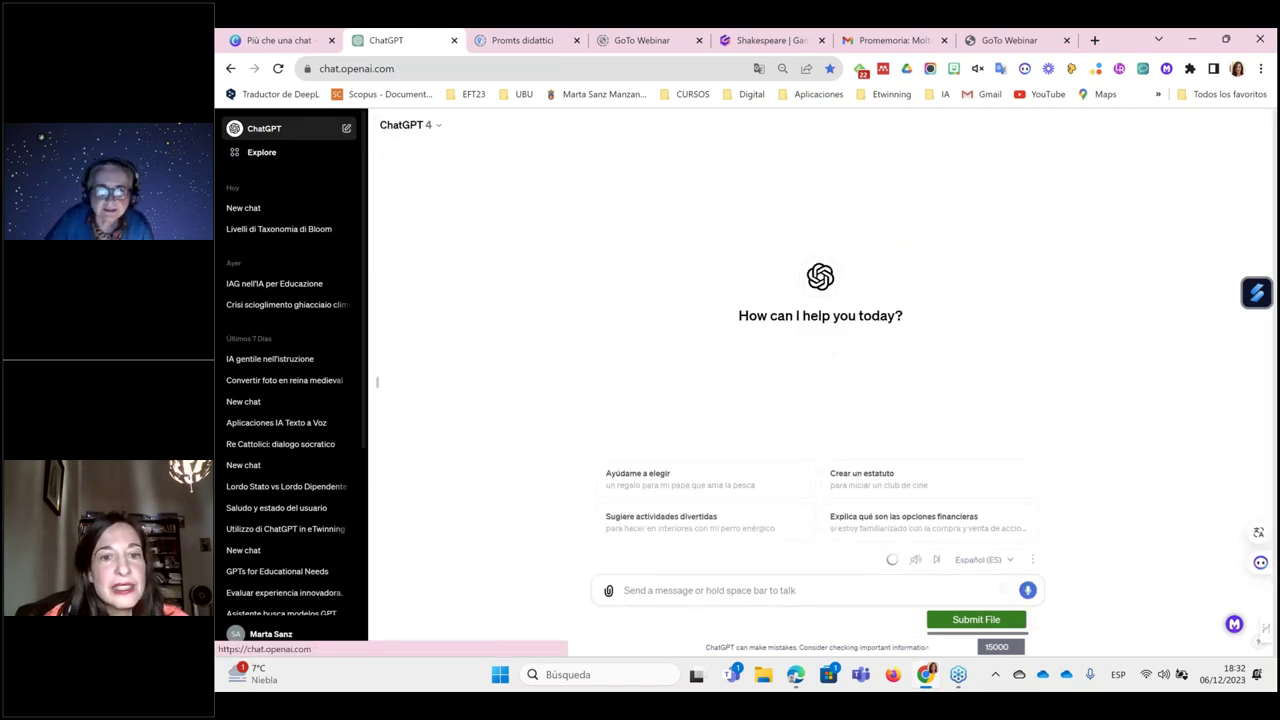
{"action": "left_click", "coordinate": [423, 125]}
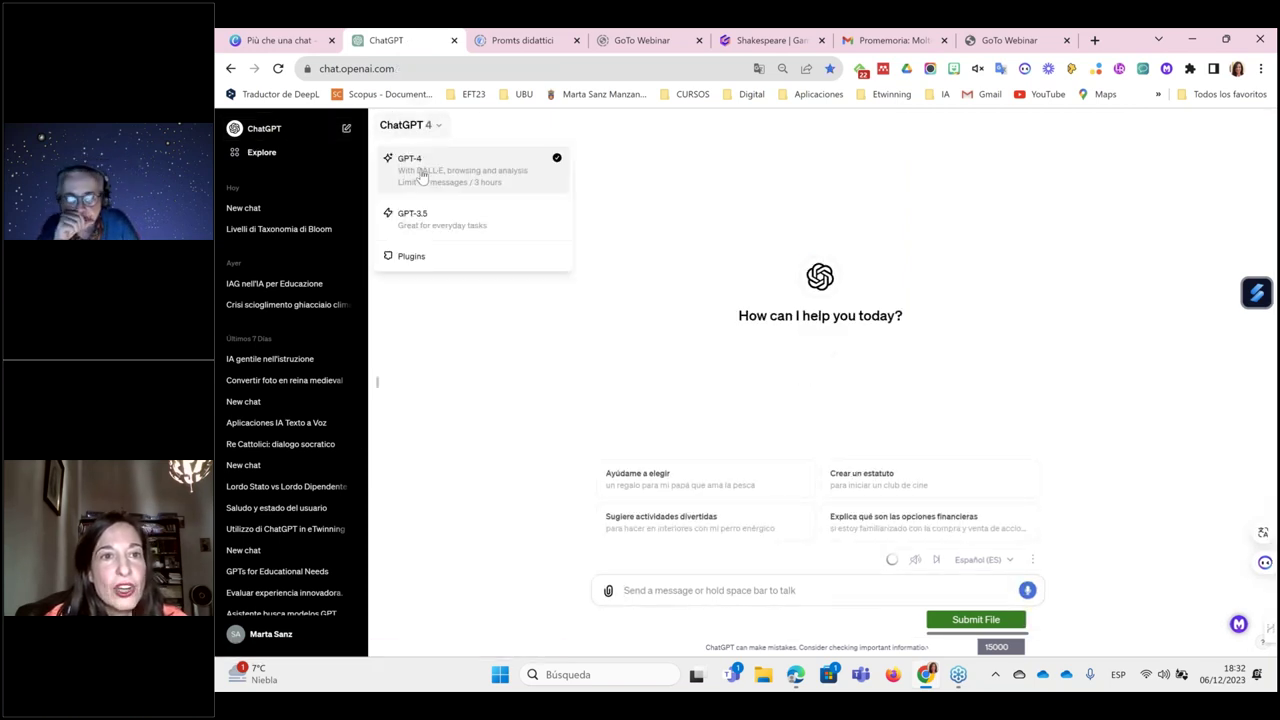
{"action": "left_click", "coordinate": [435, 220]}
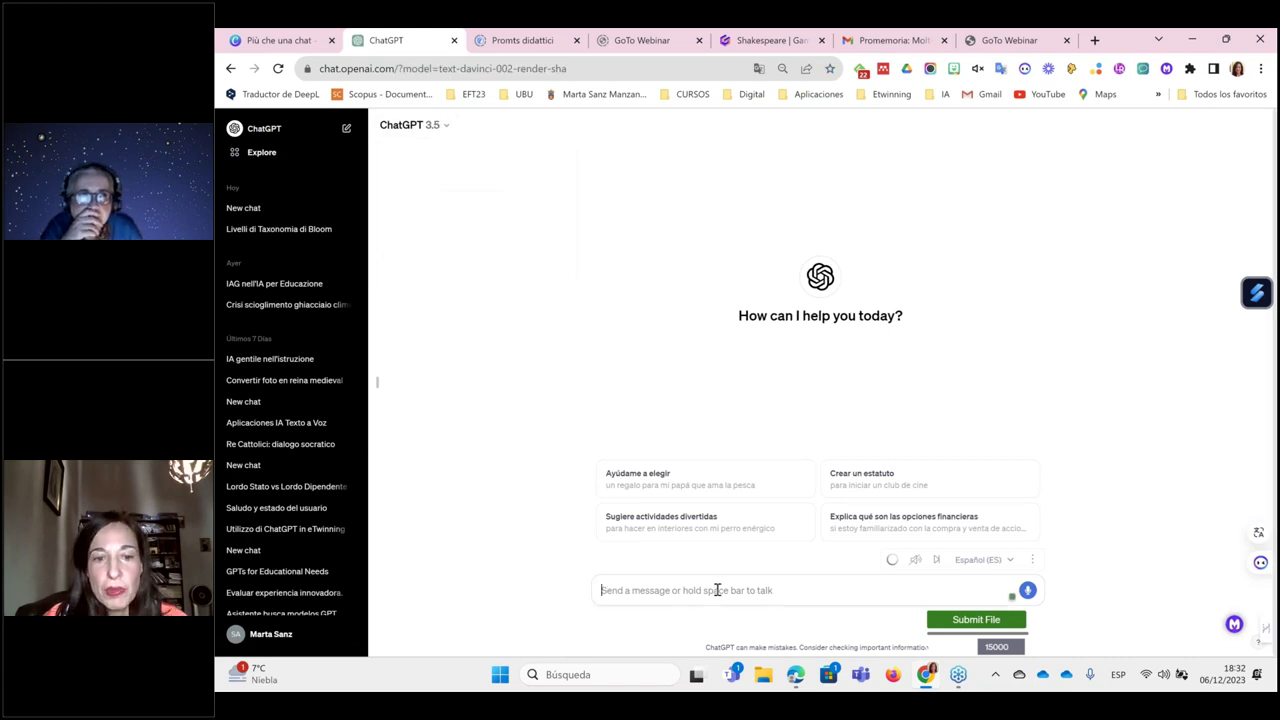
{"action": "type", "text": "chi sei"}
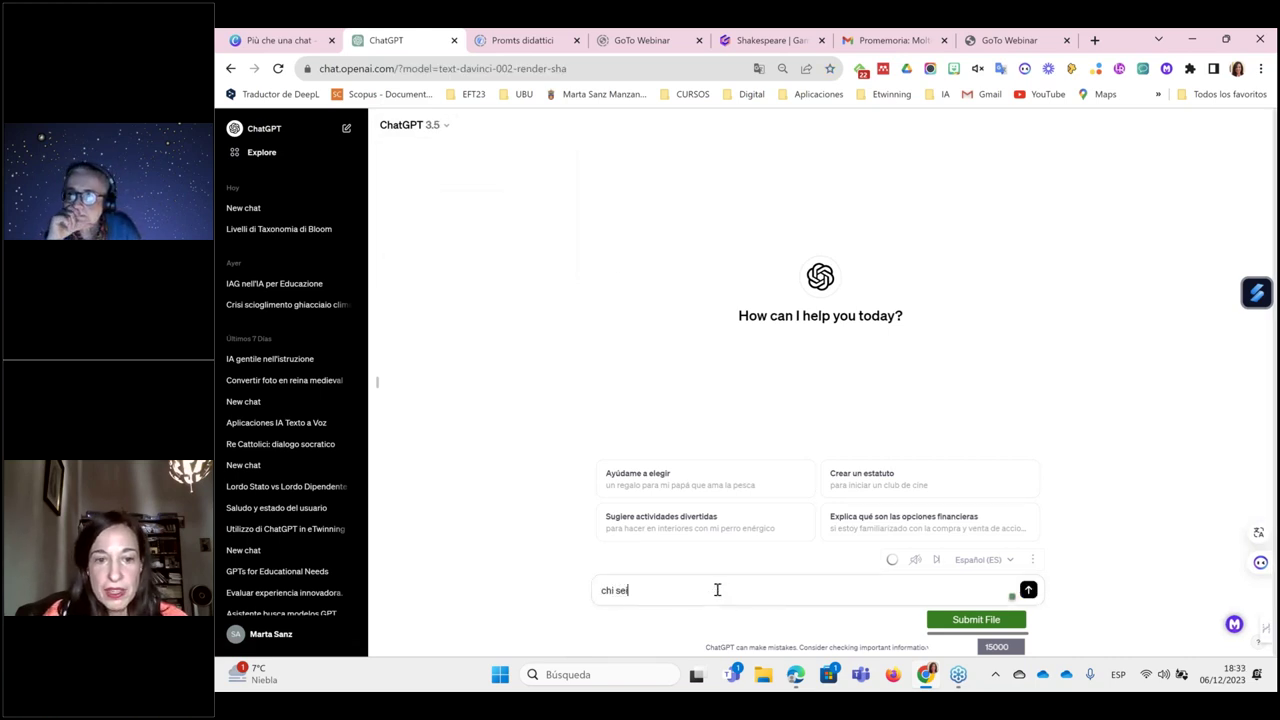
{"action": "type", "text": " e come l"}
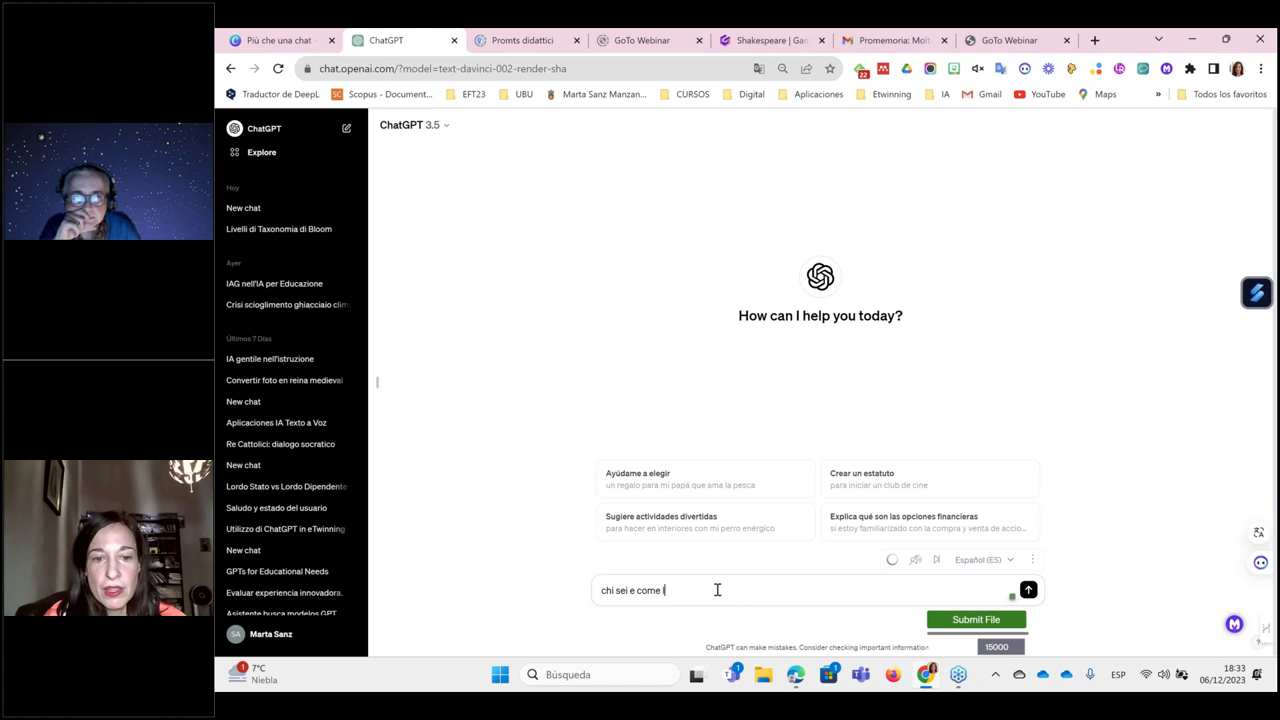
{"action": "type", "text": "o spie"}
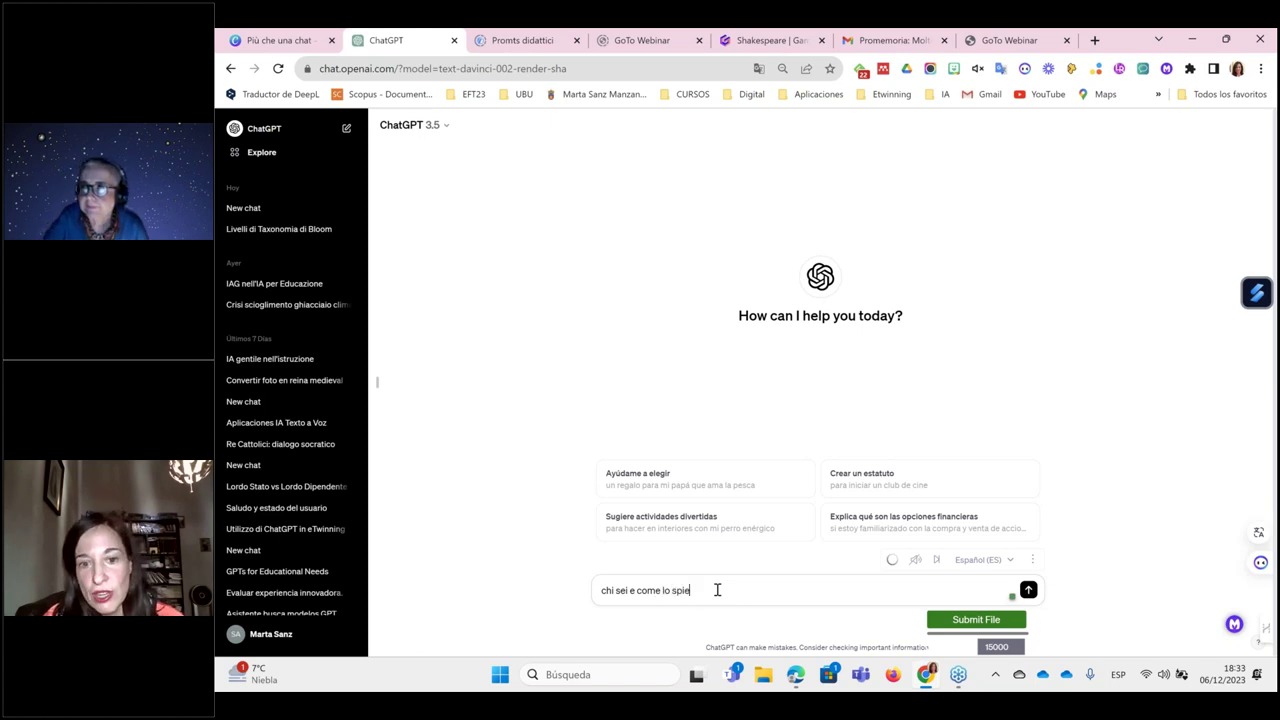
{"action": "type", "text": "gheresti a dei bambini de"}
{"action": "type", "text": " 10 anni?"}
{"action": "key", "text": "Return"}
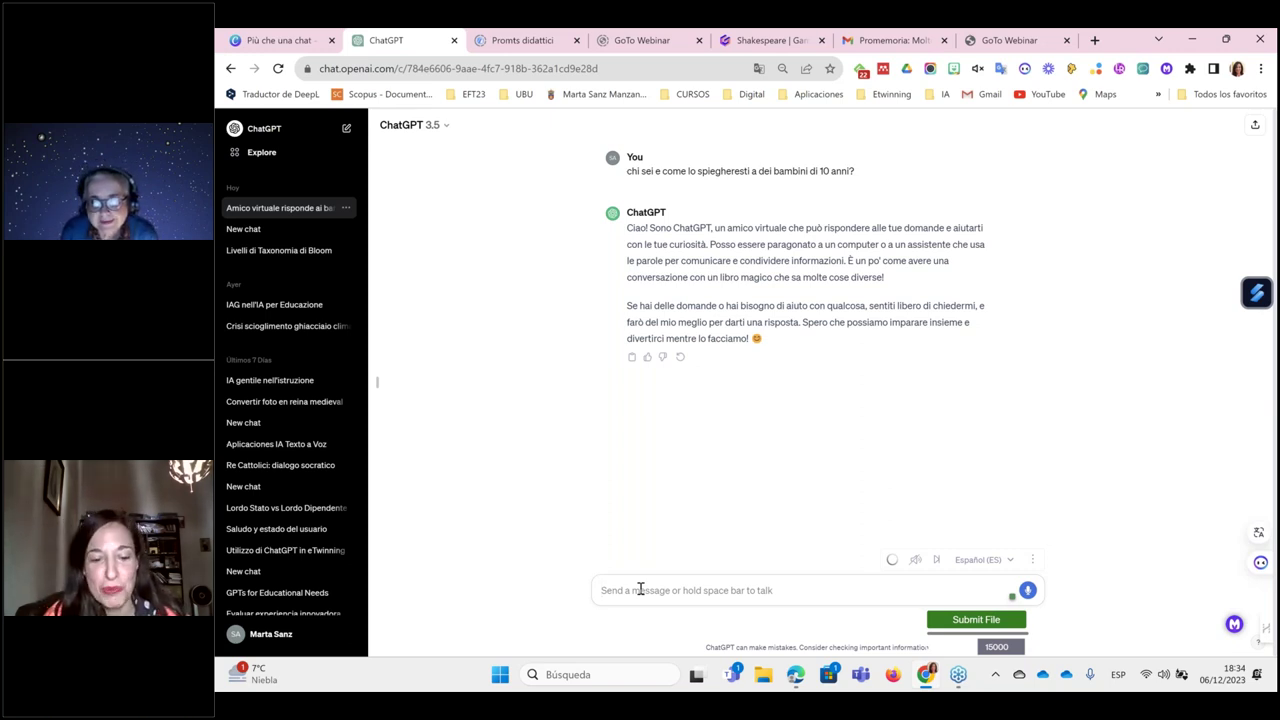
Step: Ask ChatGPT "sei maschio o femmina?" in the same conversation
{"action": "type", "text": "sei maschio"}
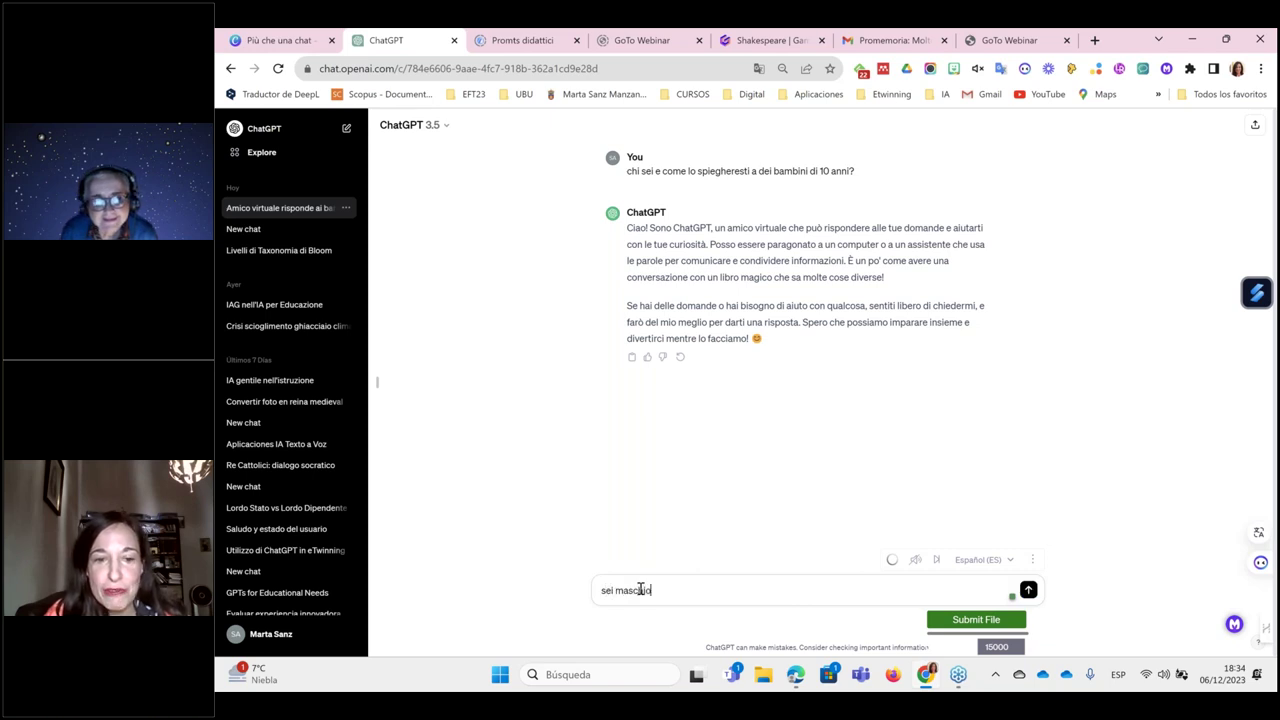
{"action": "type", "text": " o femmin"}
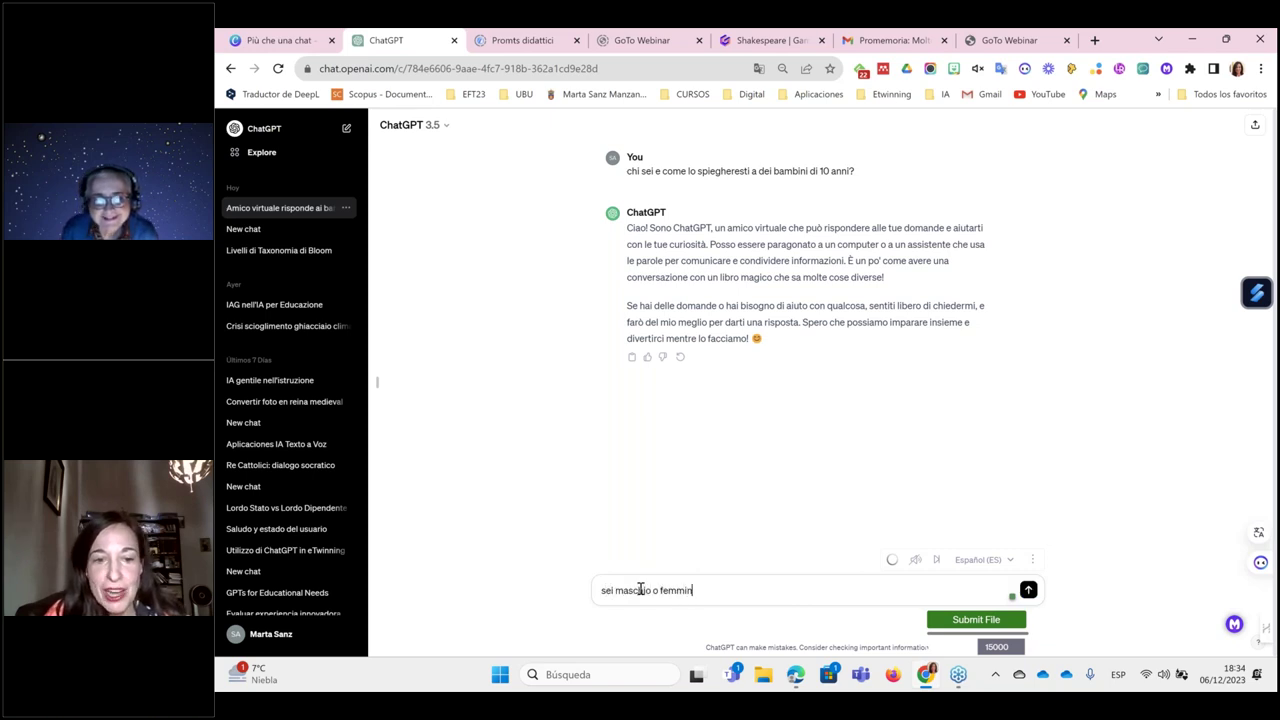
{"action": "type", "text": "a?"}
{"action": "key", "text": "Return"}
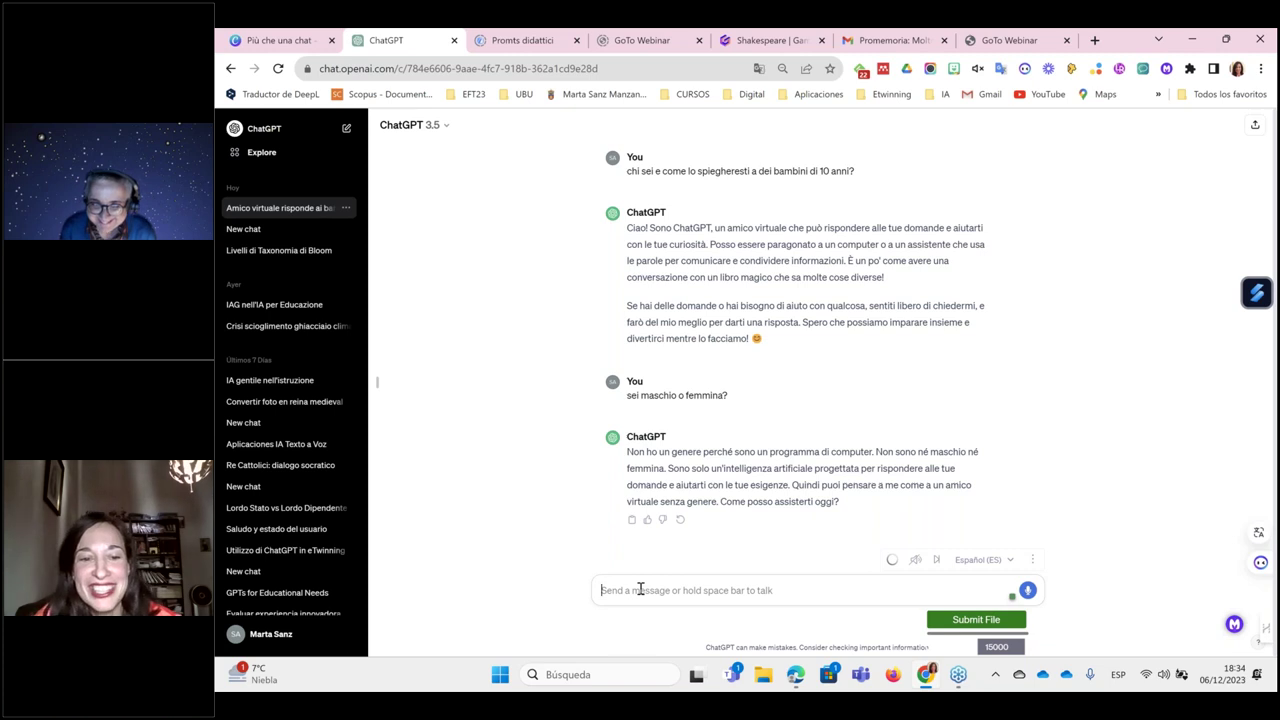
Step: Send the follow-up question "dici parolacce?" to ChatGPT
{"action": "type", "text": "dici "}
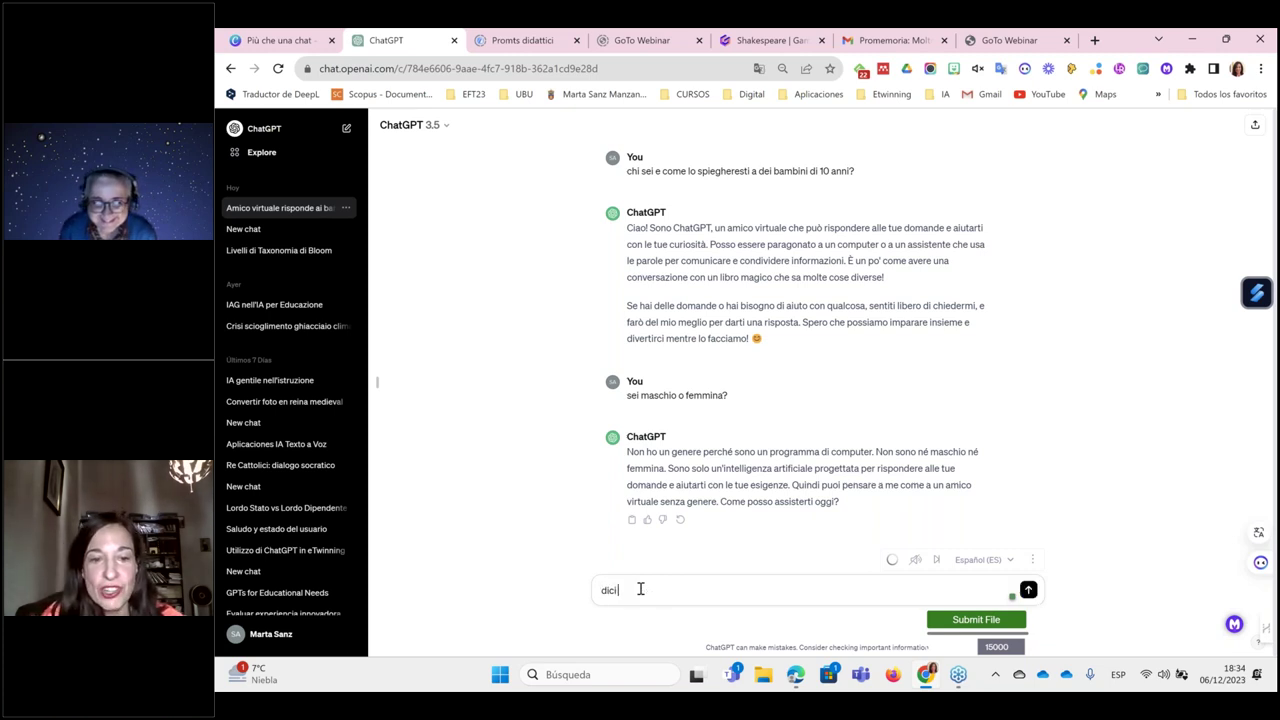
{"action": "type", "text": "parolacce"}
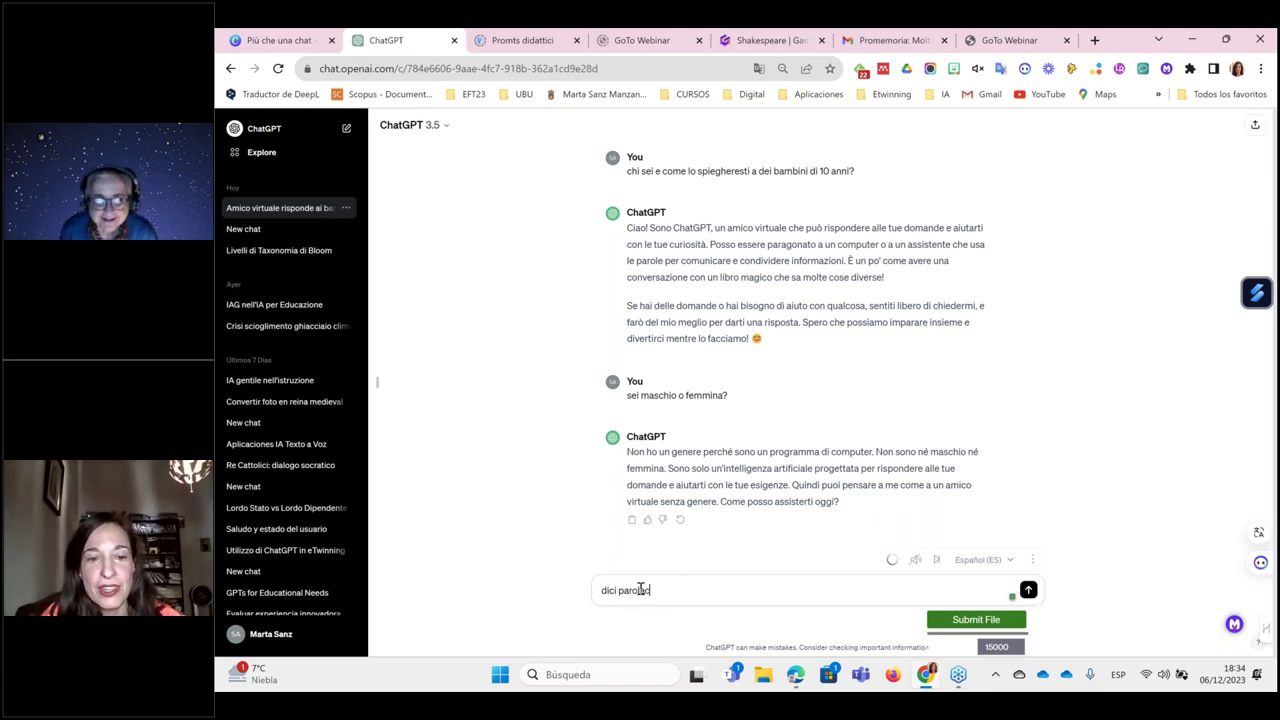
{"action": "type", "text": "?"}
{"action": "key", "text": "Return"}
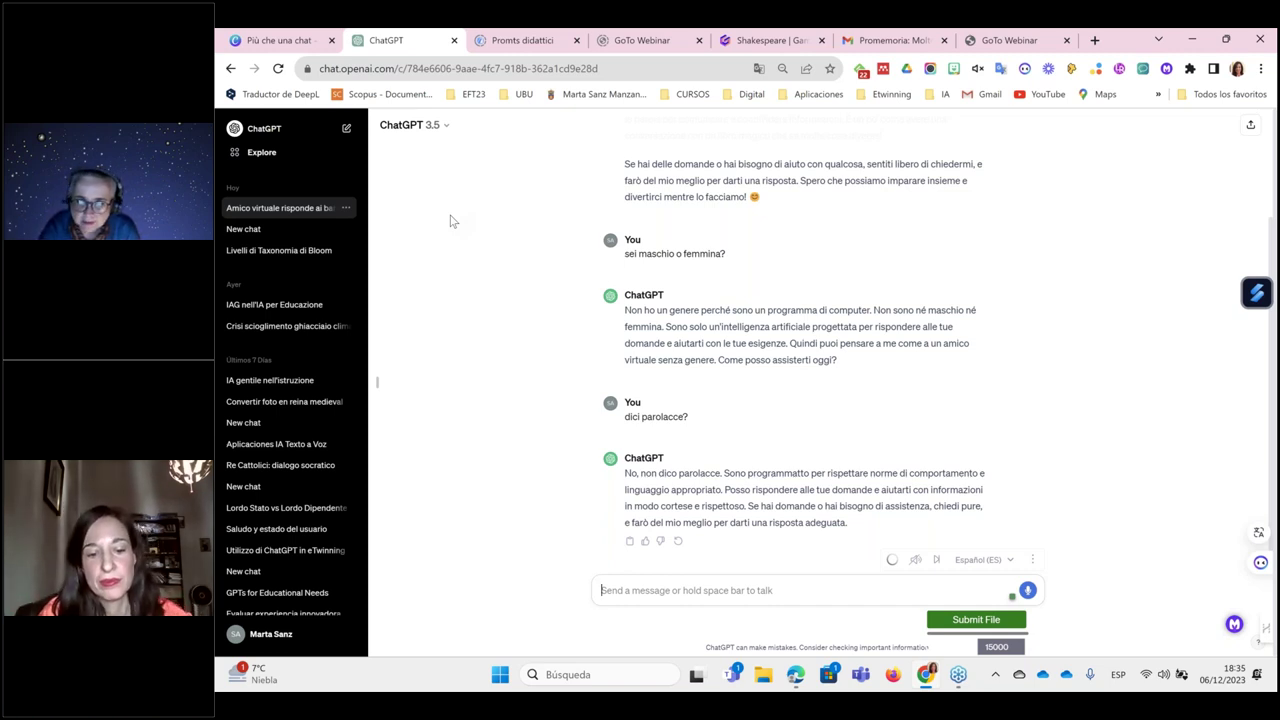
Step: Request a Christmas song from ChatGPT with the prompt "creaiamo una canzone di natale"
{"action": "type", "text": "creaia"}
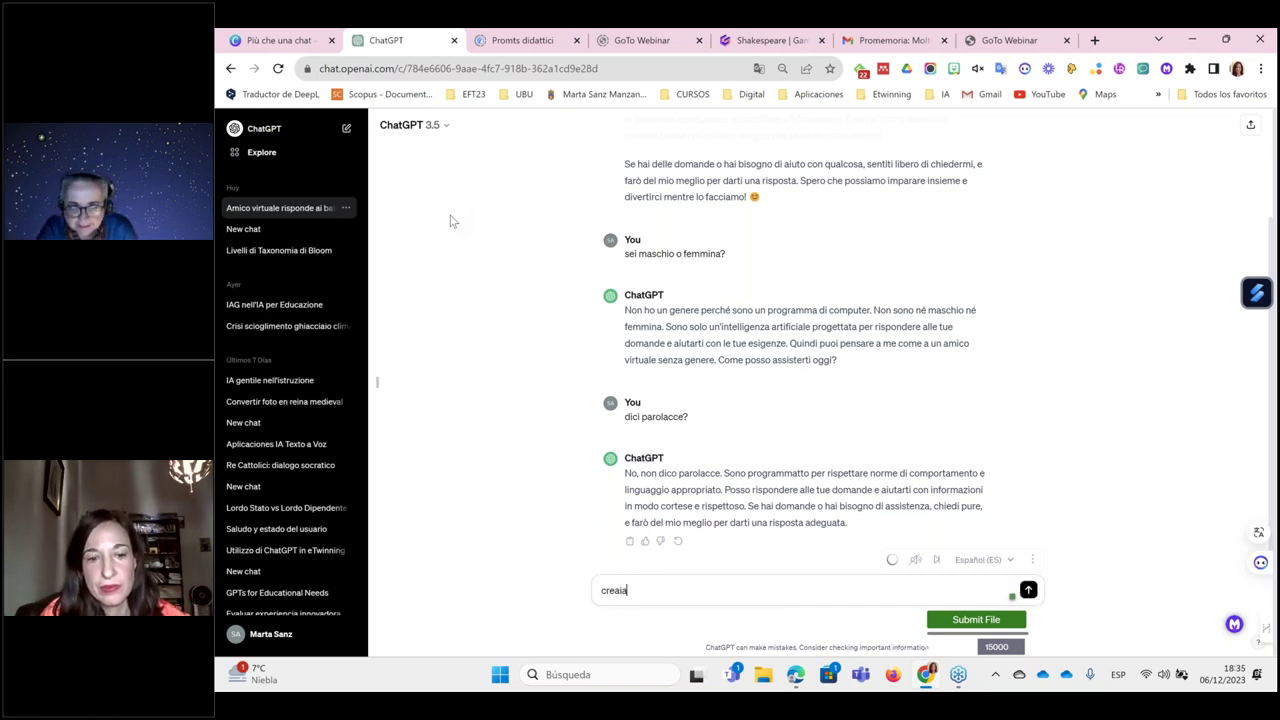
{"action": "type", "text": "mo una canzo"}
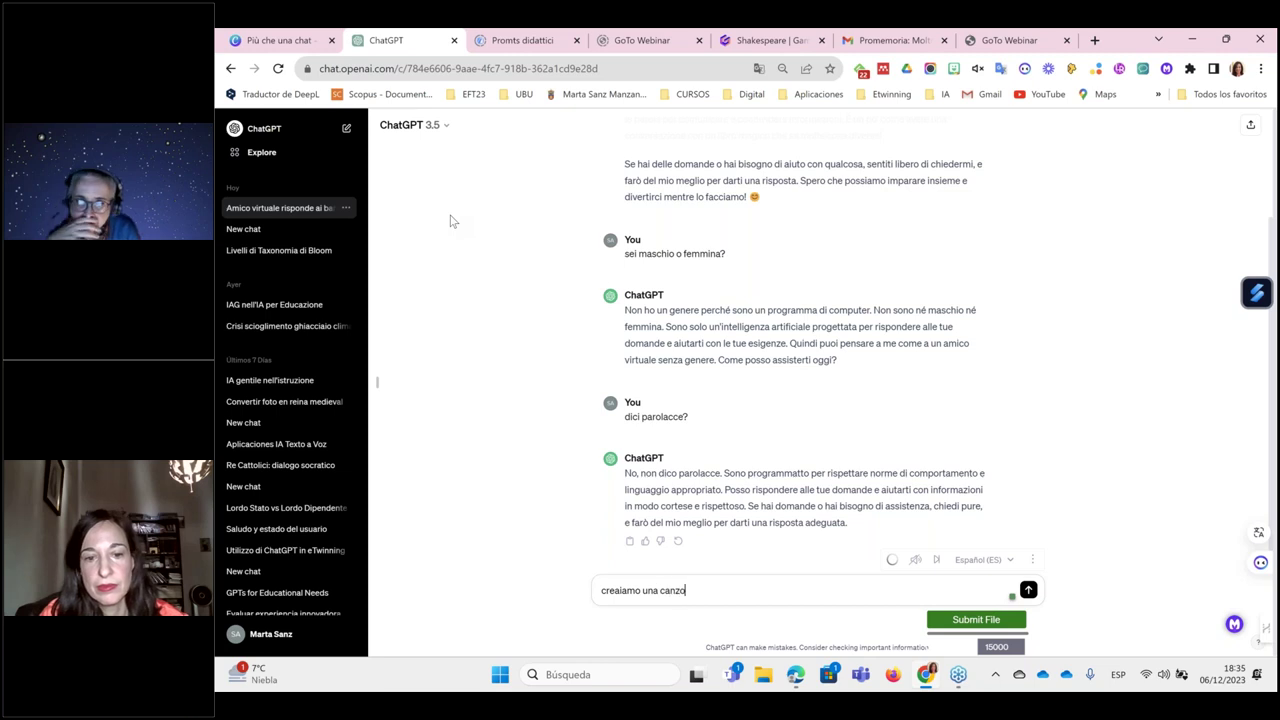
{"action": "type", "text": "ne di natale"}
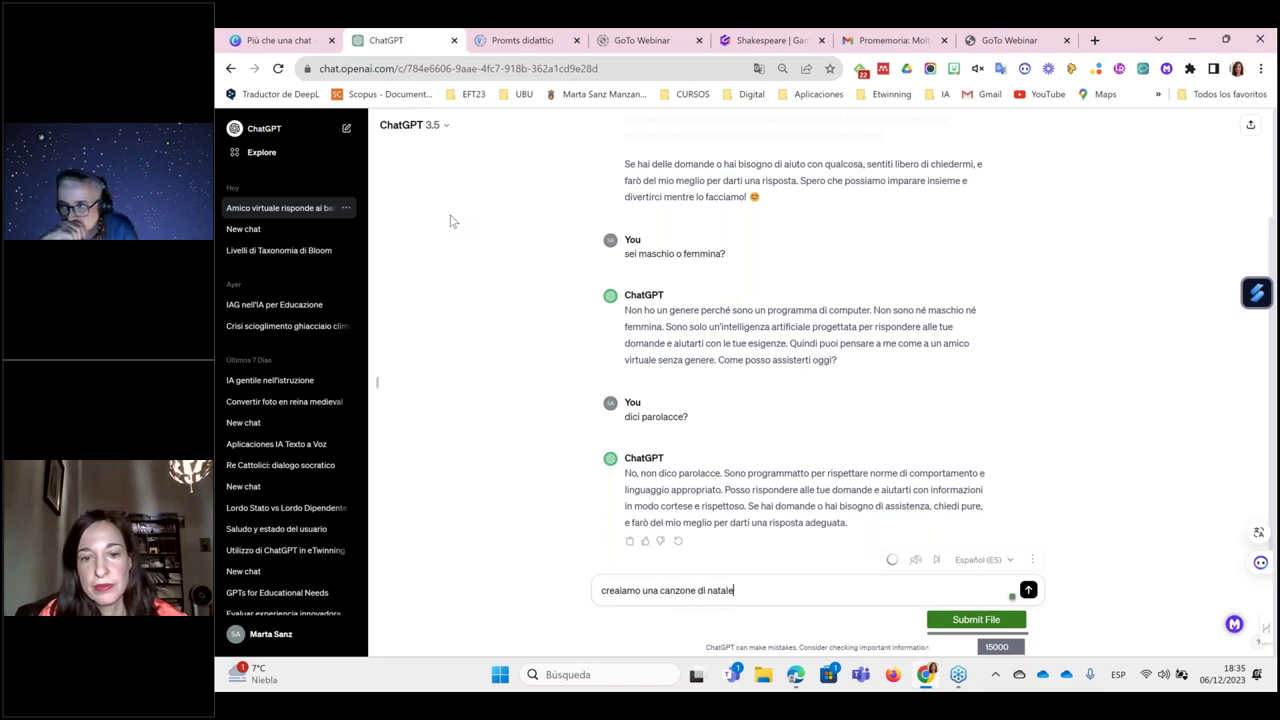
{"action": "key", "text": "Return"}
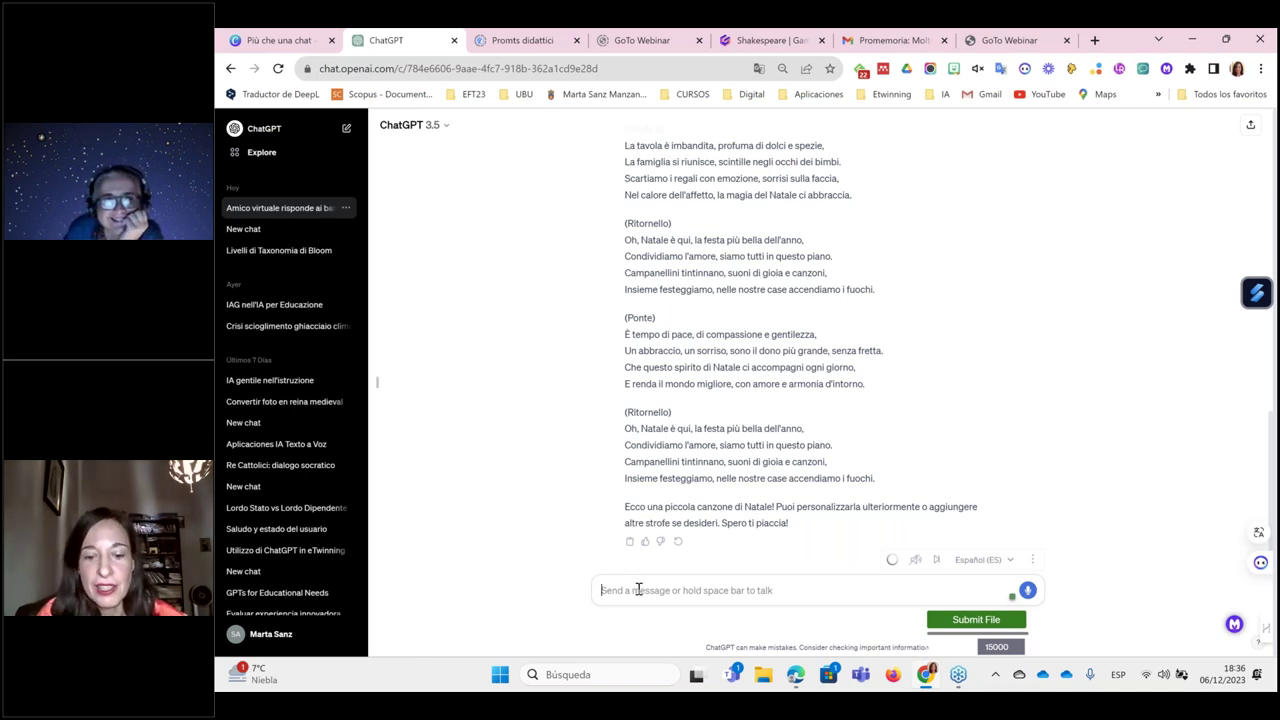
Step: Ask for another version of the Christmas song with the prompt "prova un'altra"
{"action": "type", "text": "prova un'altra"}
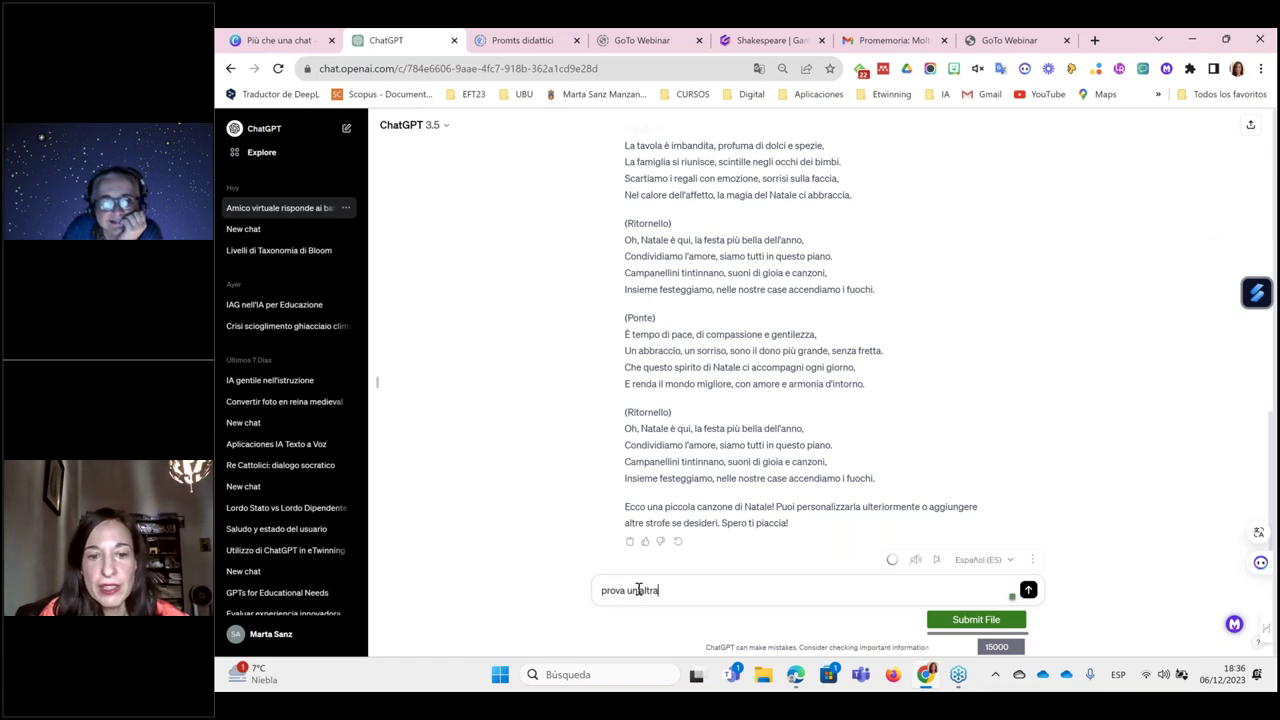
{"action": "key", "text": "Return"}
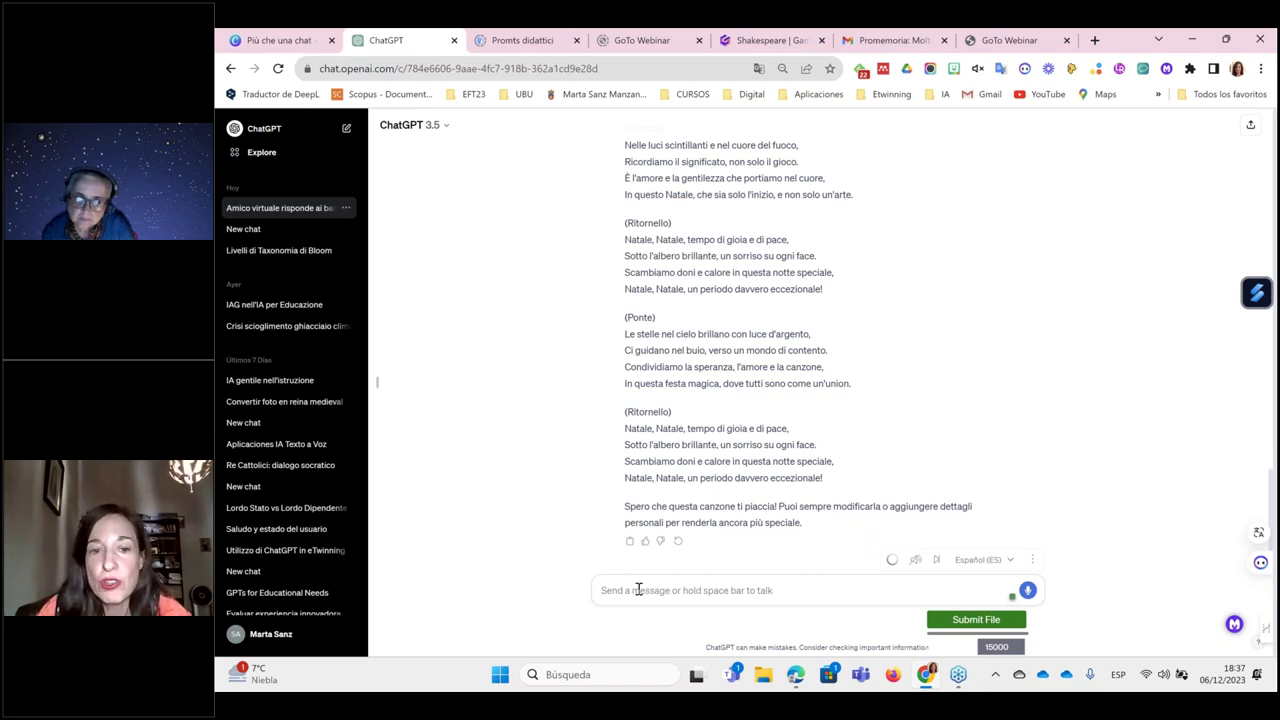
{"action": "left_click", "coordinate": [638, 590]}
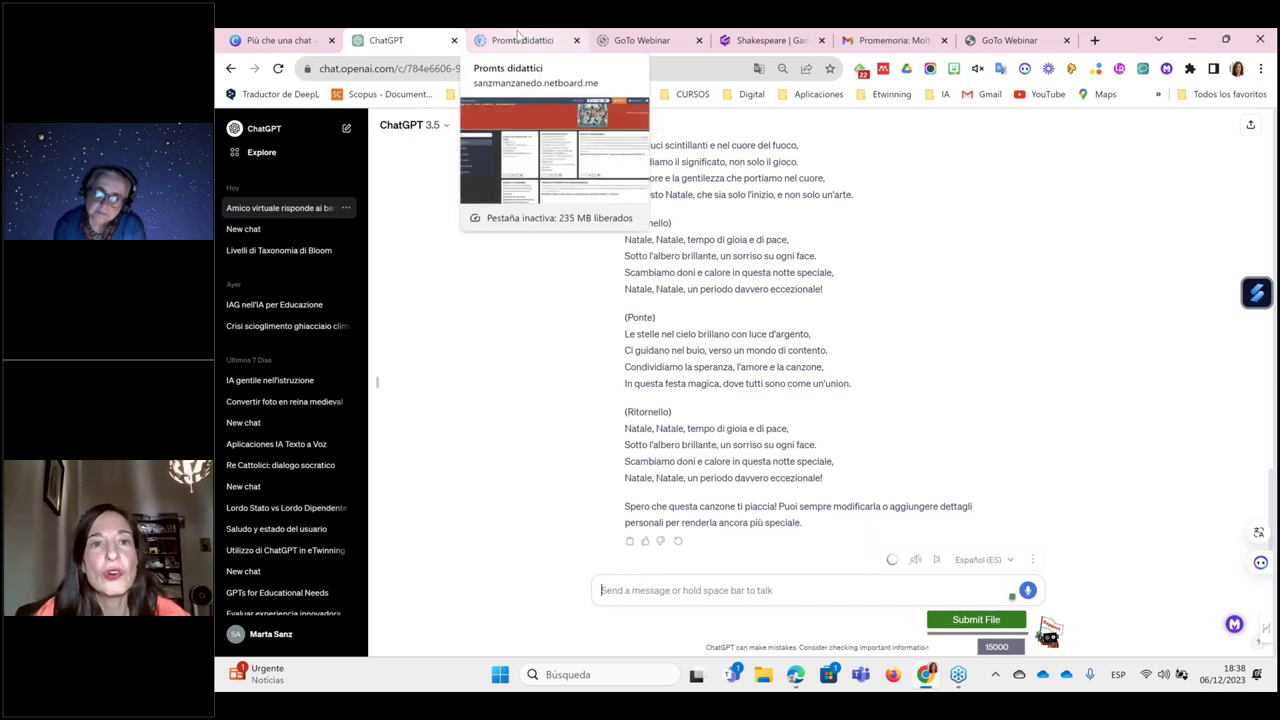
Step: Switch to the Promts didattici Netboard and review the example prompts in the Esempi promts section
{"action": "left_click", "coordinate": [518, 35]}
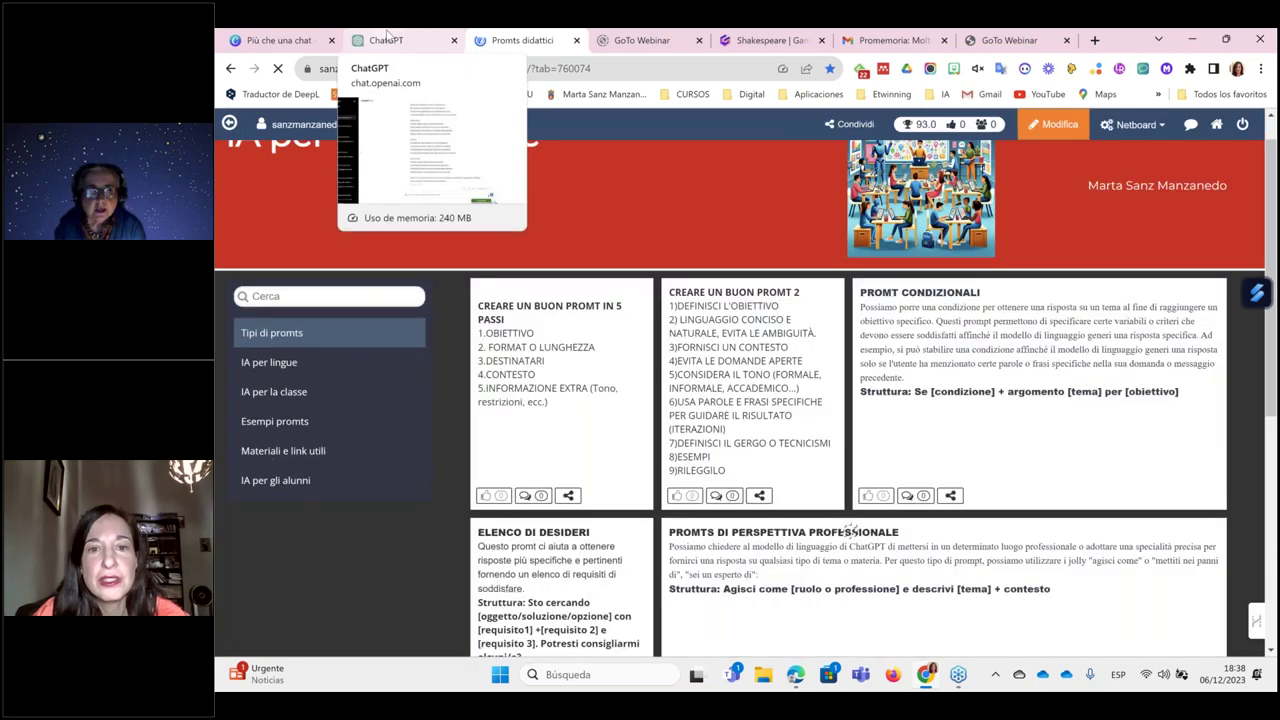
{"action": "left_click", "coordinate": [280, 421]}
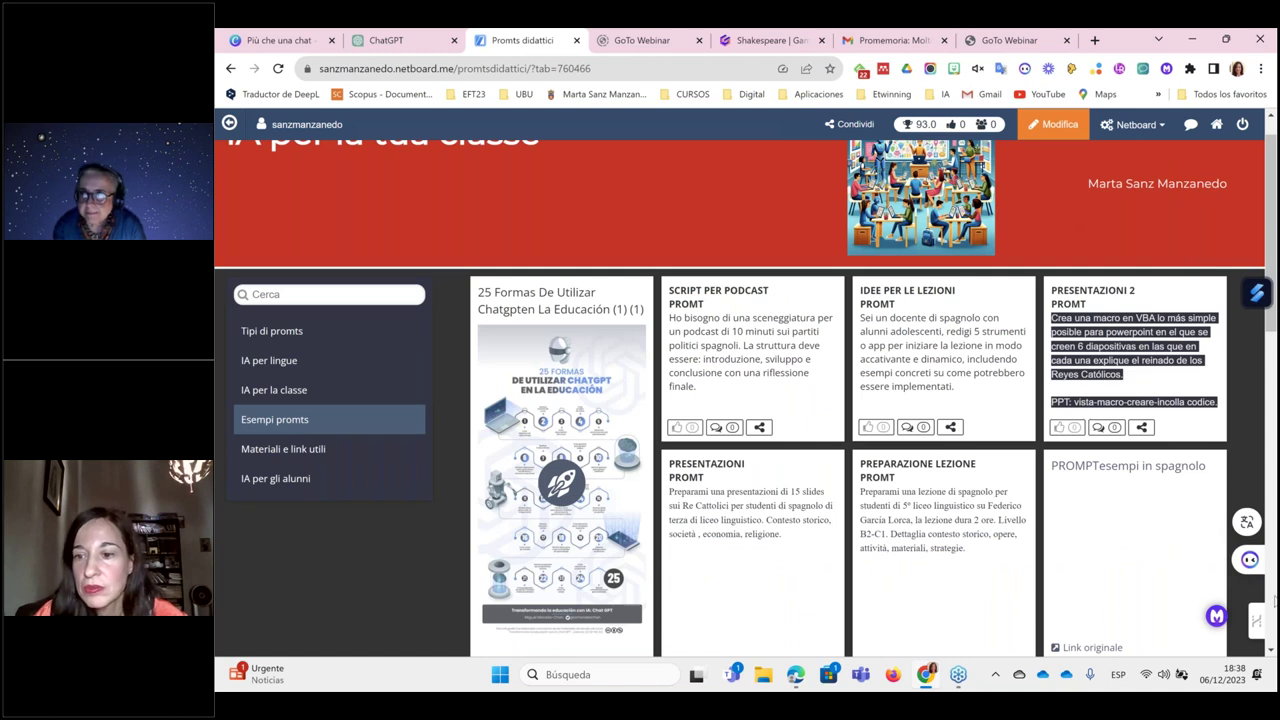
{"action": "scroll", "coordinate": [740, 400], "scroll_direction": "down", "scroll_amount": 5}
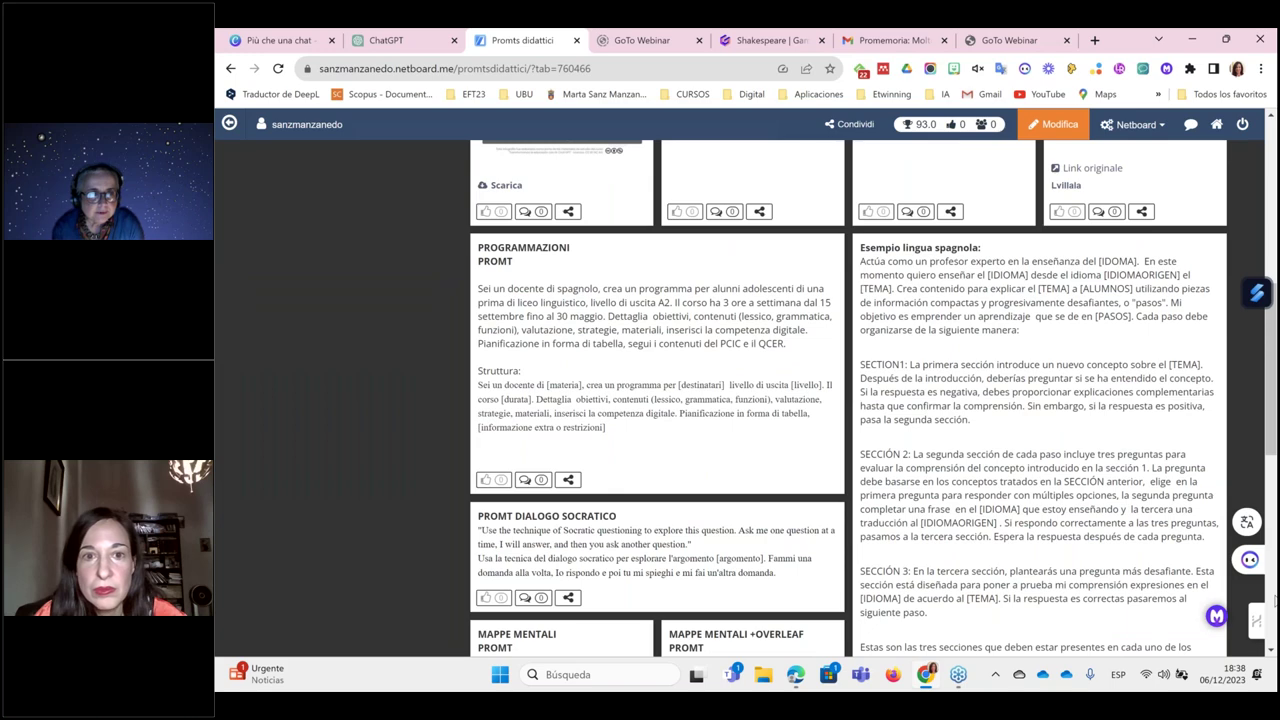
{"action": "scroll", "coordinate": [740, 400], "scroll_direction": "down", "scroll_amount": 5}
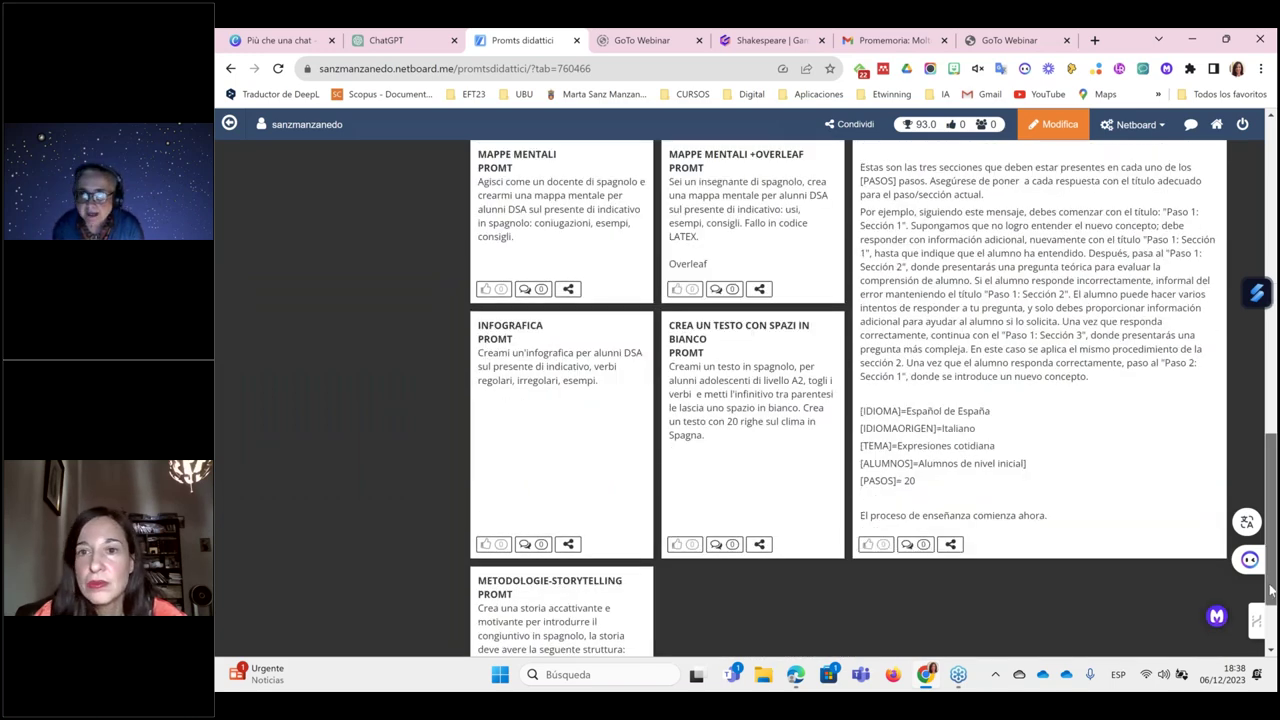
{"action": "left_click_drag", "start_coordinate": [1272, 585], "coordinate": [1272, 262]}
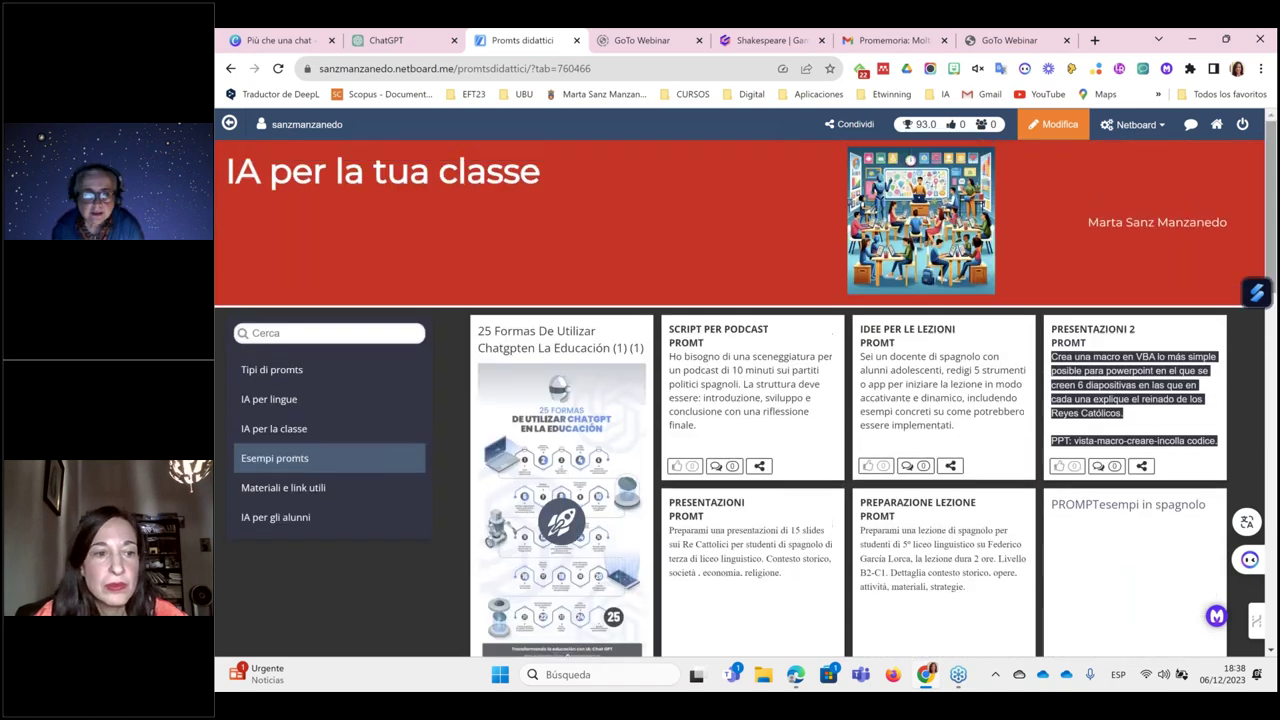
Step: Browse the AI language-learning tools in the board's IA per lingue section
{"action": "left_click", "coordinate": [268, 412]}
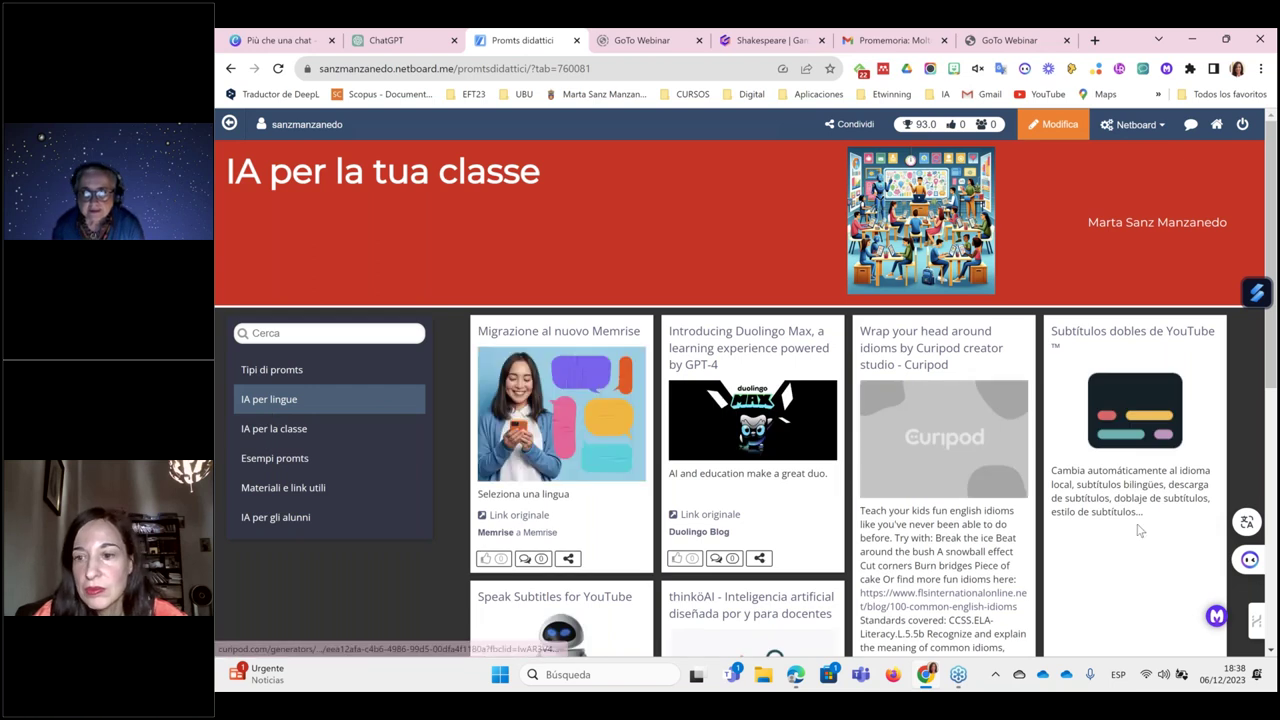
{"action": "scroll", "coordinate": [1272, 626], "scroll_direction": "down", "scroll_amount": 5}
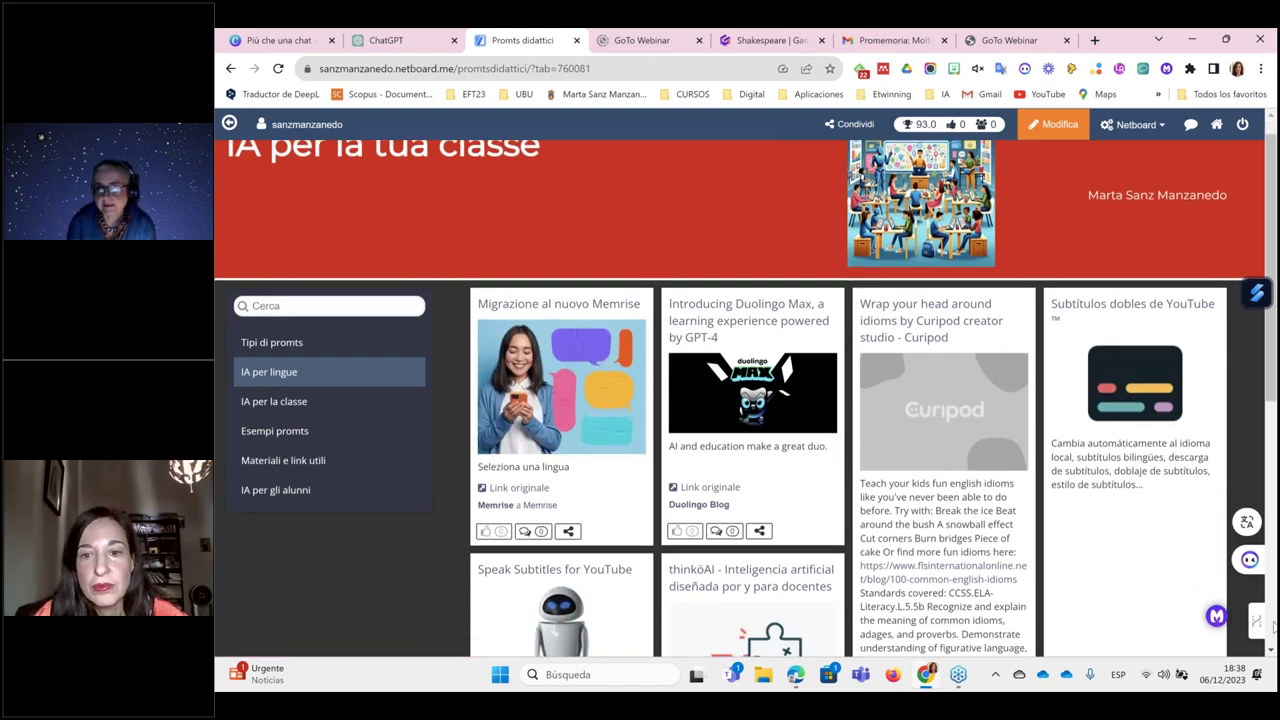
{"action": "scroll", "coordinate": [1272, 626], "scroll_direction": "down", "scroll_amount": 5}
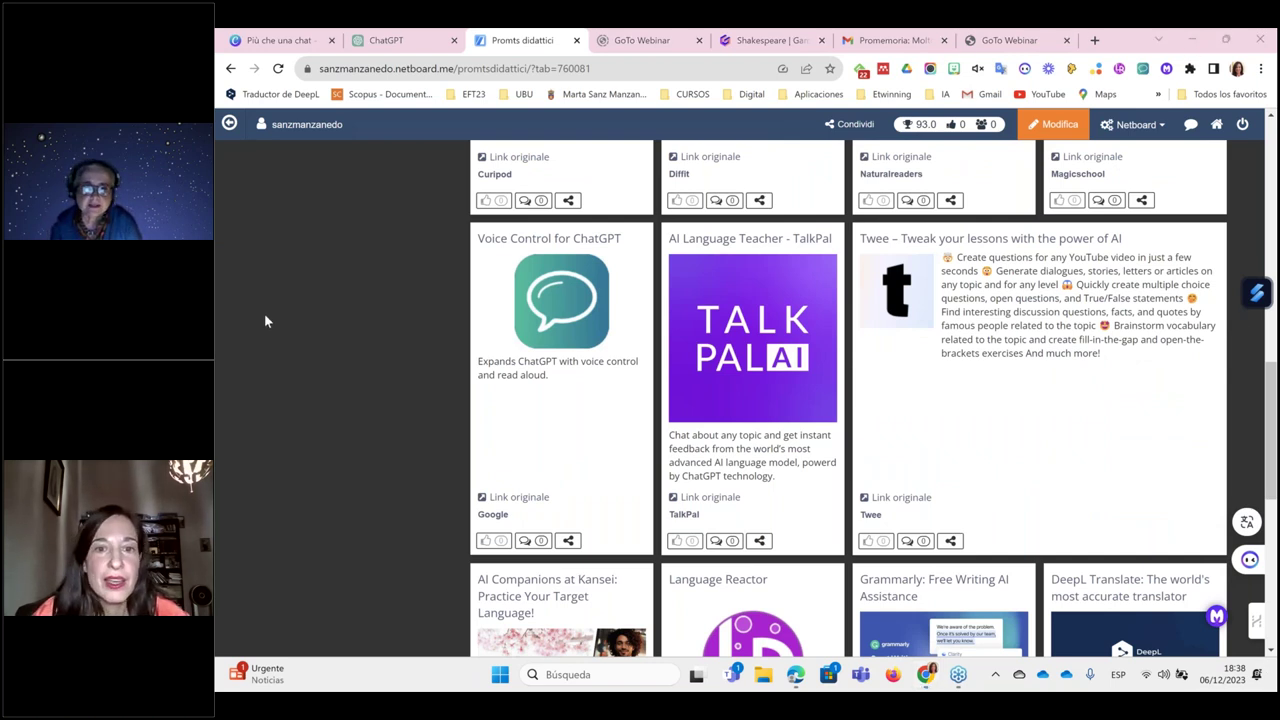
{"action": "left_click", "coordinate": [1272, 607]}
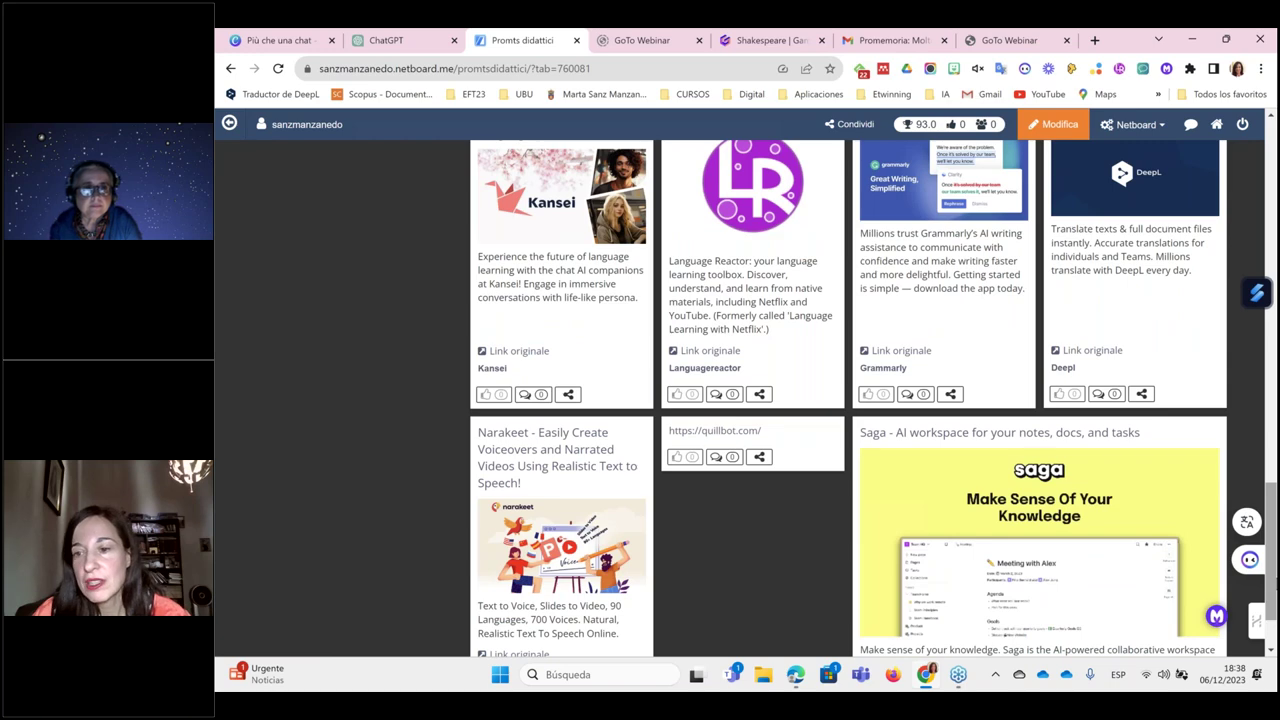
{"action": "scroll", "coordinate": [848, 400], "scroll_direction": "up", "scroll_amount": 15}
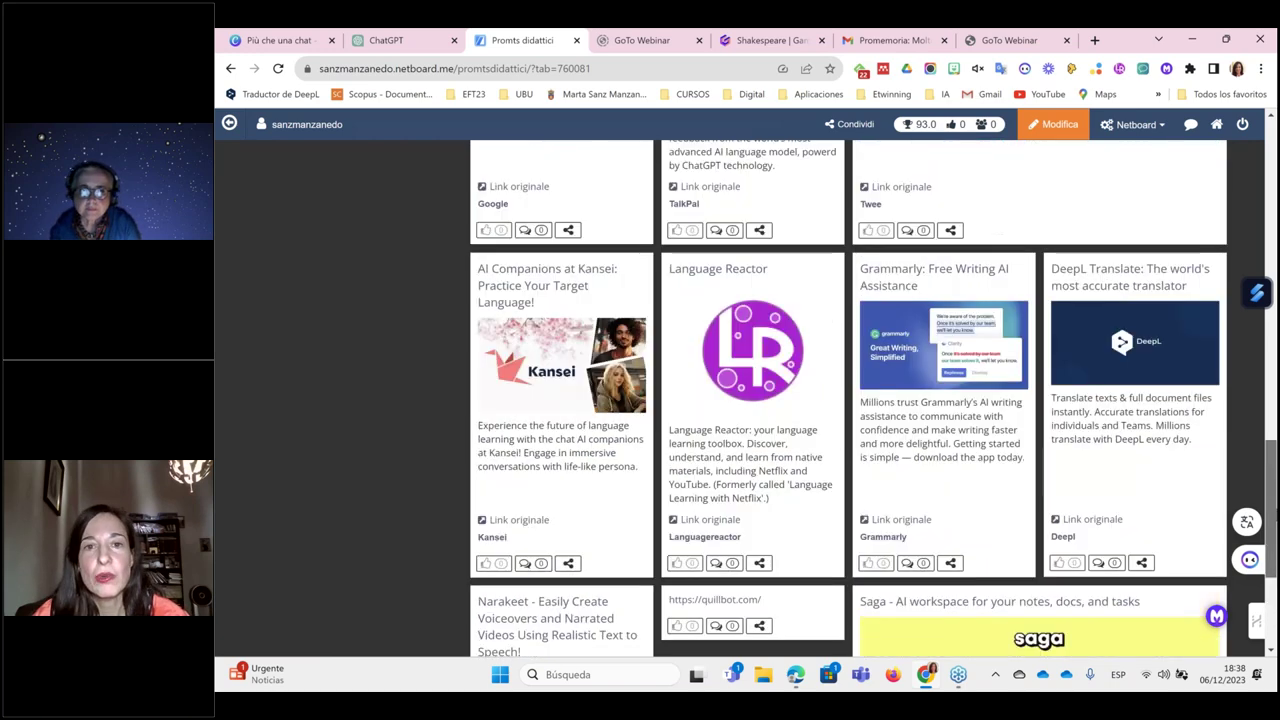
{"action": "scroll", "coordinate": [1274, 258], "scroll_direction": "up", "scroll_amount": 5}
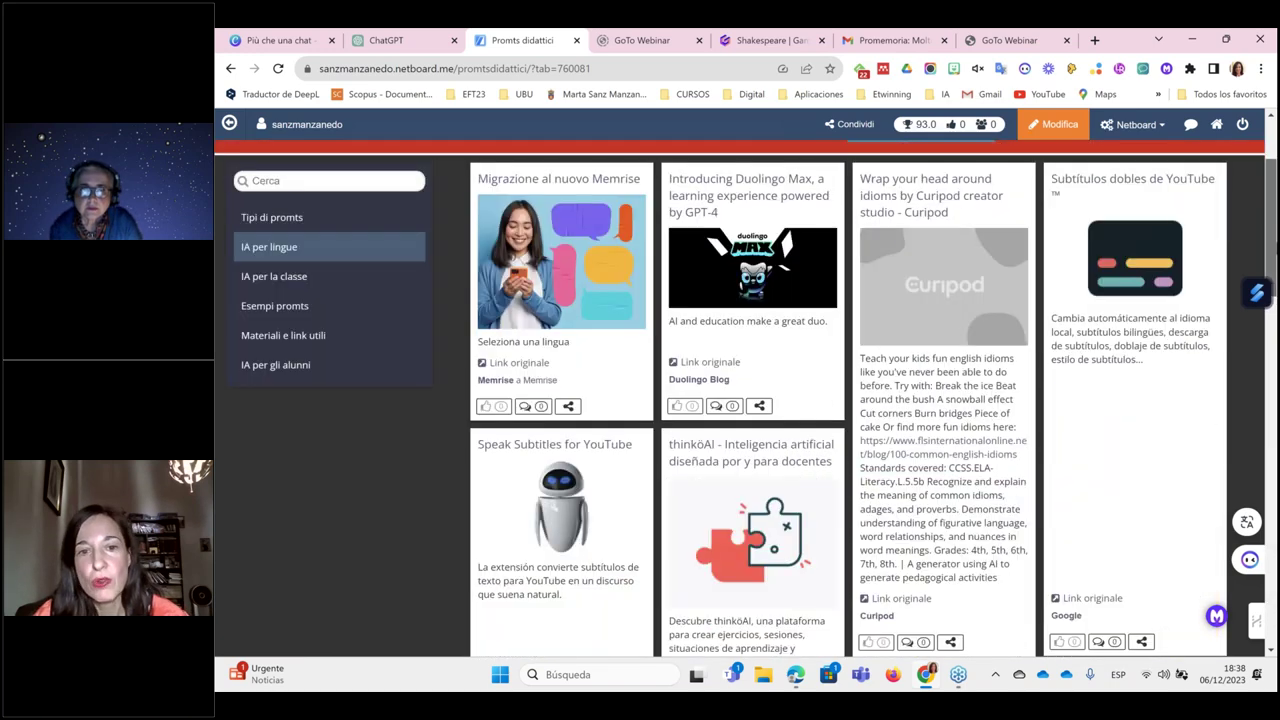
Step: Find the Language Reactor card among the IA per lingue tools and open its website
{"action": "scroll", "coordinate": [1274, 258], "scroll_direction": "down", "scroll_amount": 2}
{"action": "scroll", "coordinate": [1274, 258], "scroll_direction": "down", "scroll_amount": 5}
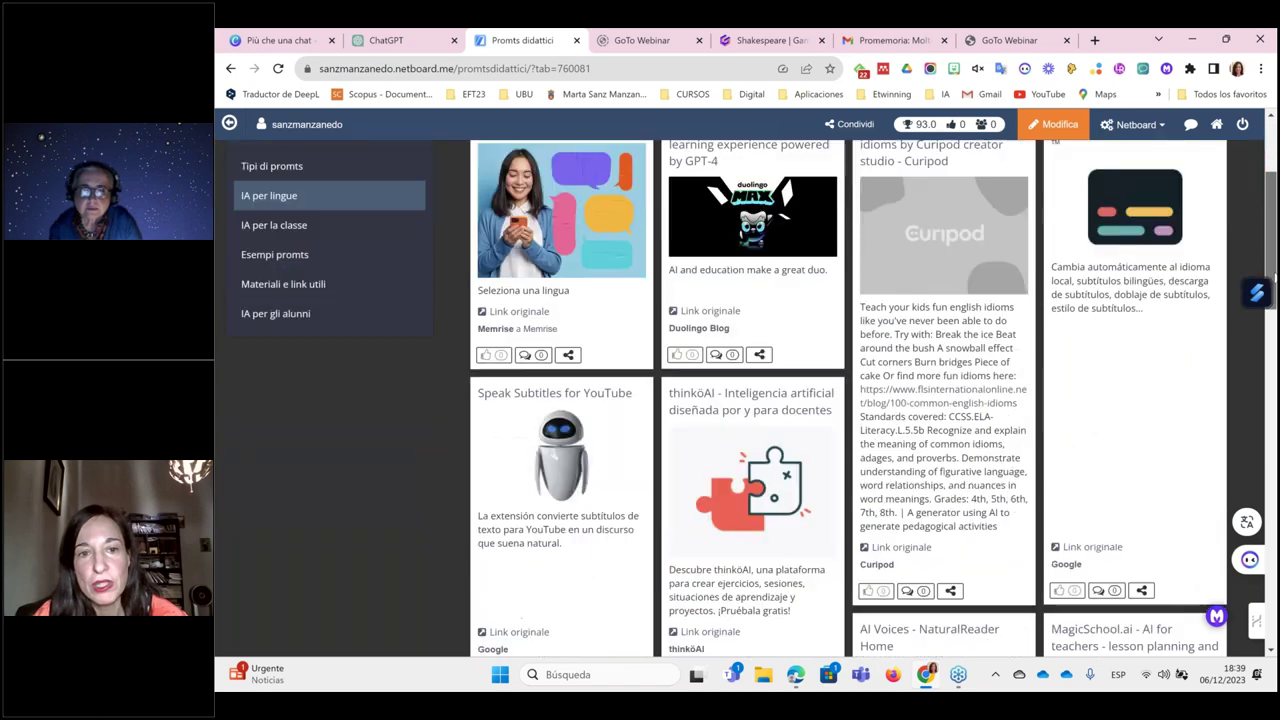
{"action": "scroll", "coordinate": [993, 362], "scroll_direction": "down", "scroll_amount": 4}
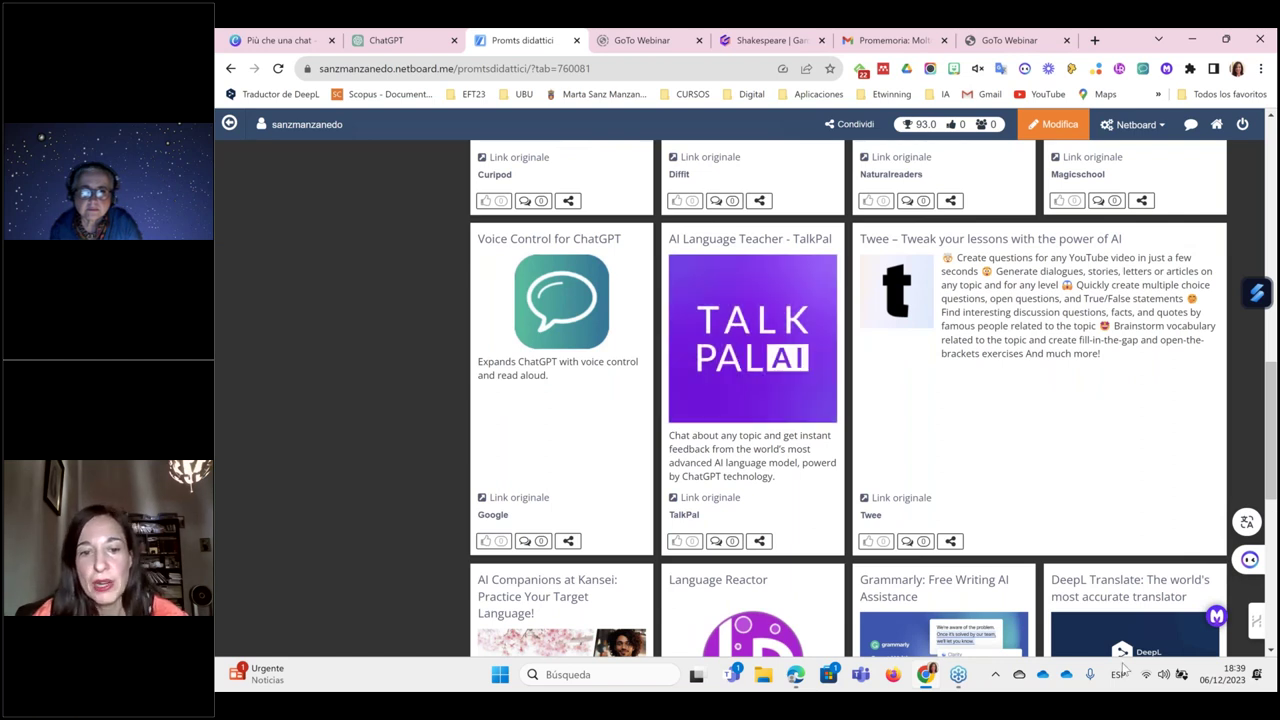
{"action": "left_click", "coordinate": [1272, 651]}
{"action": "left_click", "coordinate": [1272, 651]}
{"action": "left_click", "coordinate": [1272, 651]}
{"action": "scroll", "coordinate": [730, 395], "scroll_direction": "down", "scroll_amount": 3}
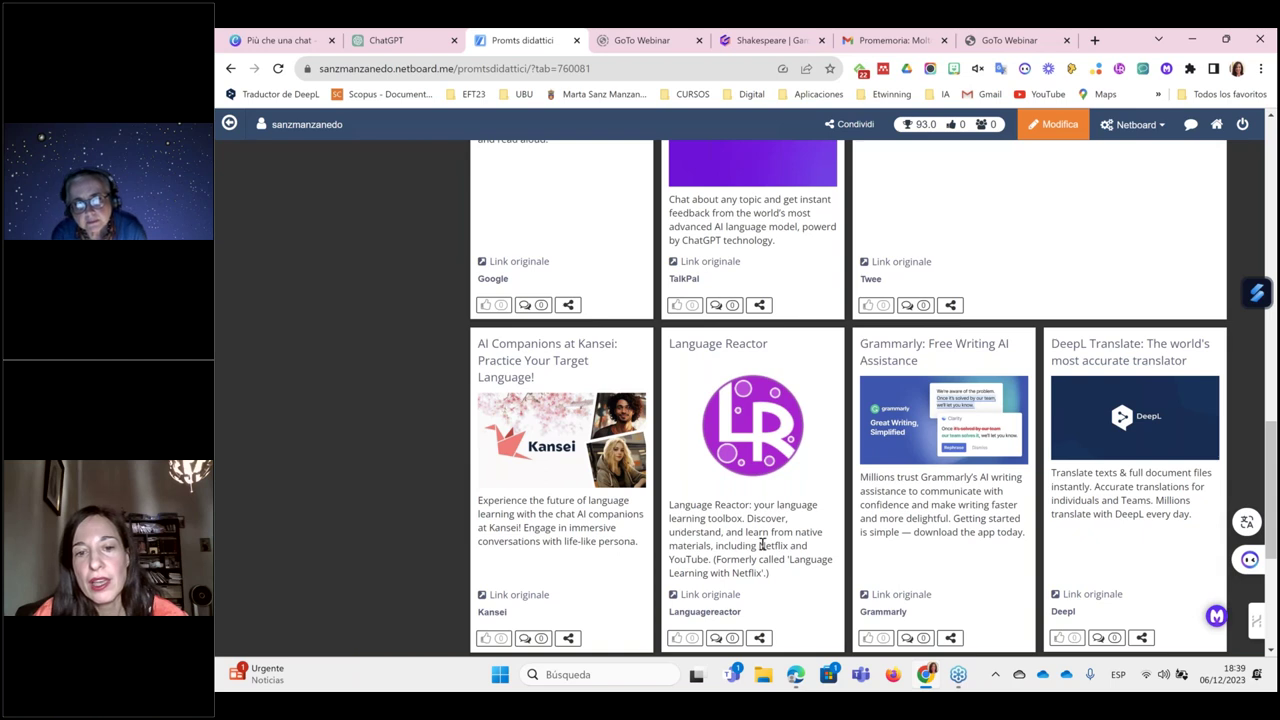
{"action": "left_click", "coordinate": [742, 401]}
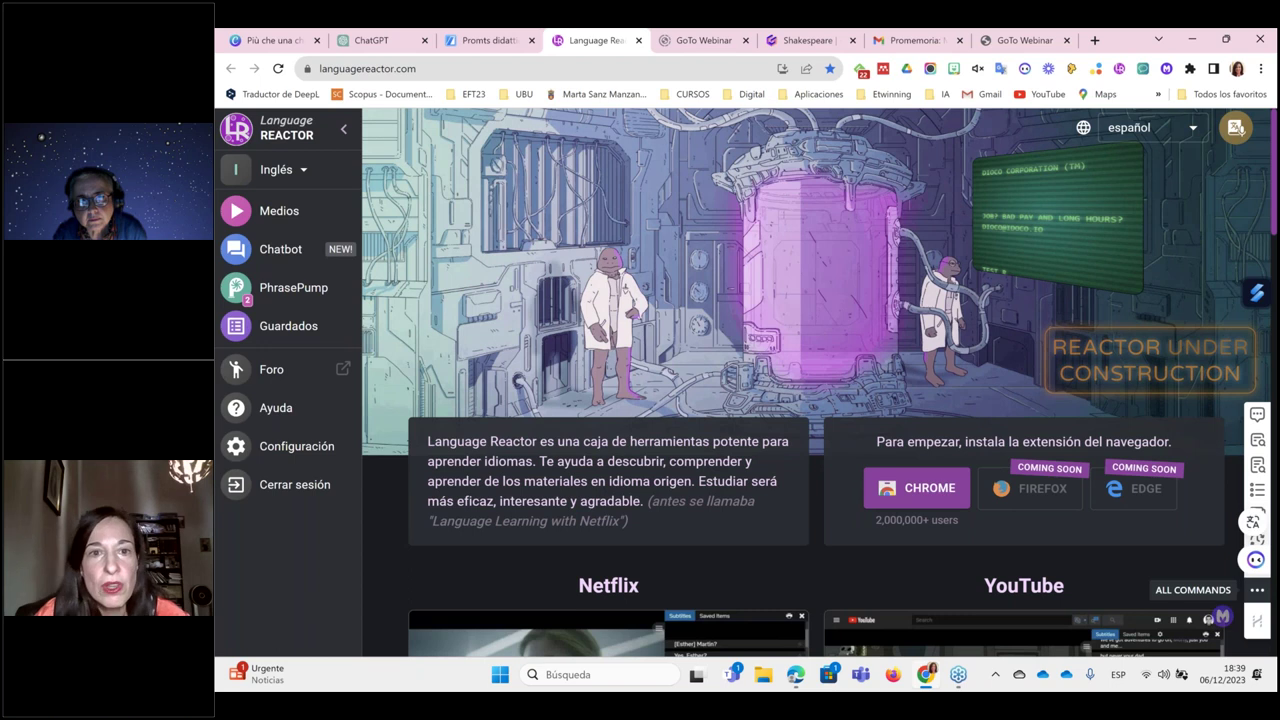
Step: Examine Language Reactor's Netflix and YouTube features, view its learning-language choices, and close the language dialog without changing anything
{"action": "scroll", "coordinate": [537, 324], "scroll_direction": "down", "scroll_amount": 5}
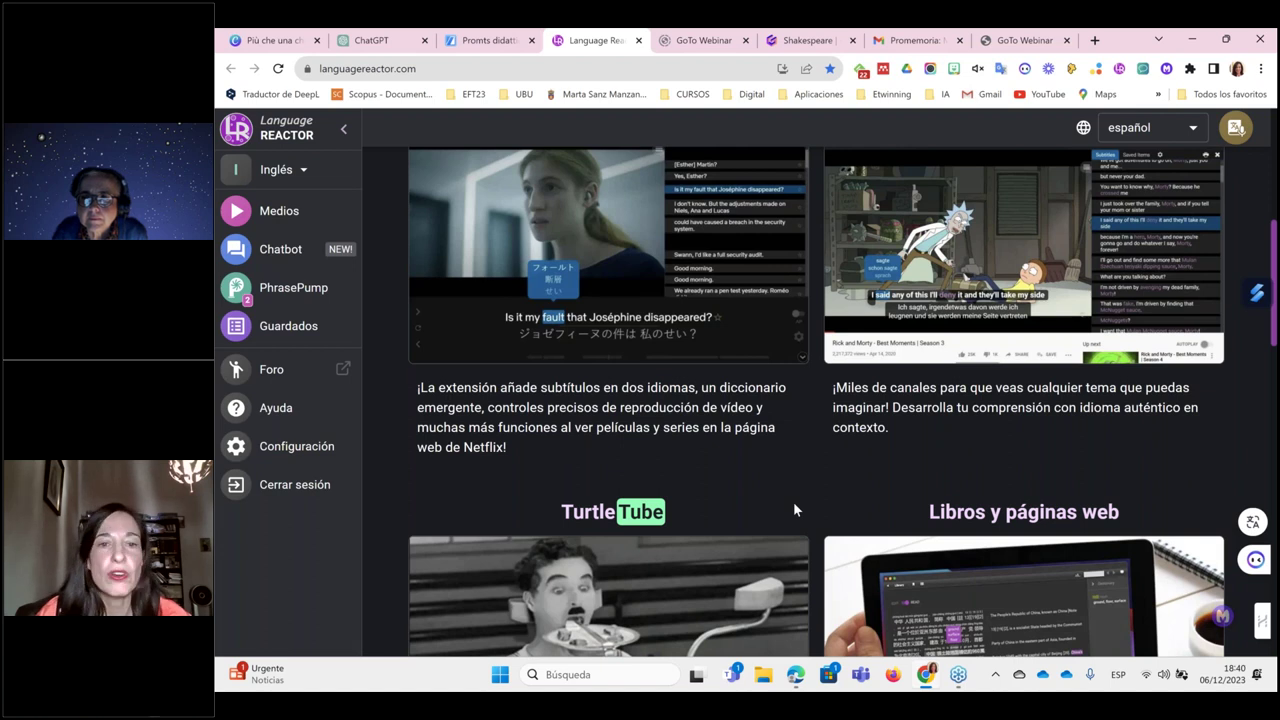
{"action": "left_click", "coordinate": [295, 172]}
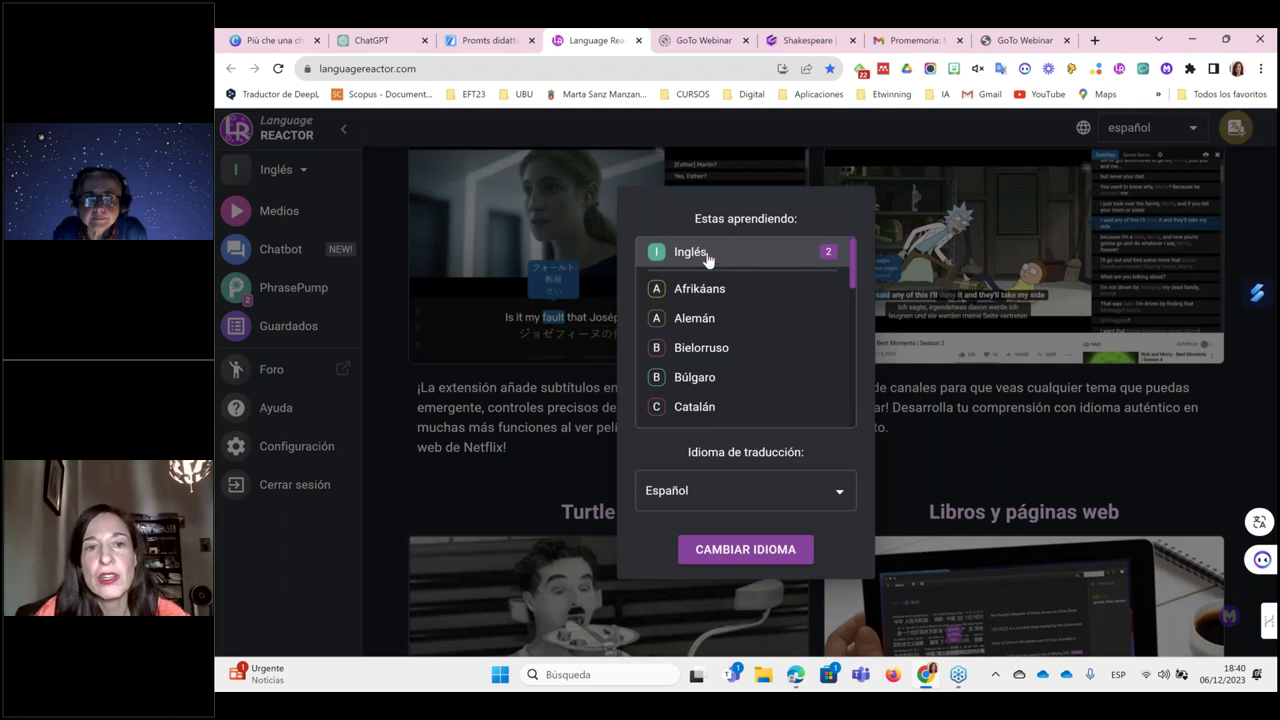
{"action": "left_click", "coordinate": [751, 131]}
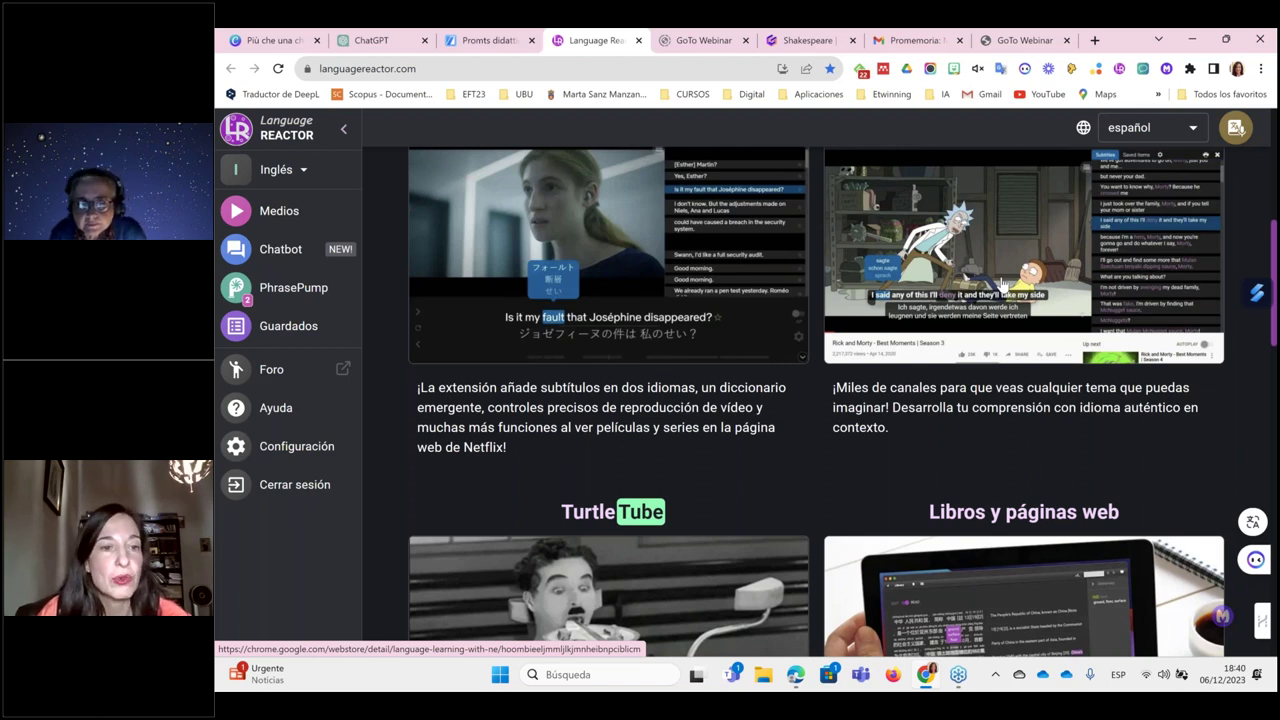
Step: Return to the Promts didattici board and review the prompt types and structures in the Tipi di promts section
{"action": "left_click", "coordinate": [492, 40]}
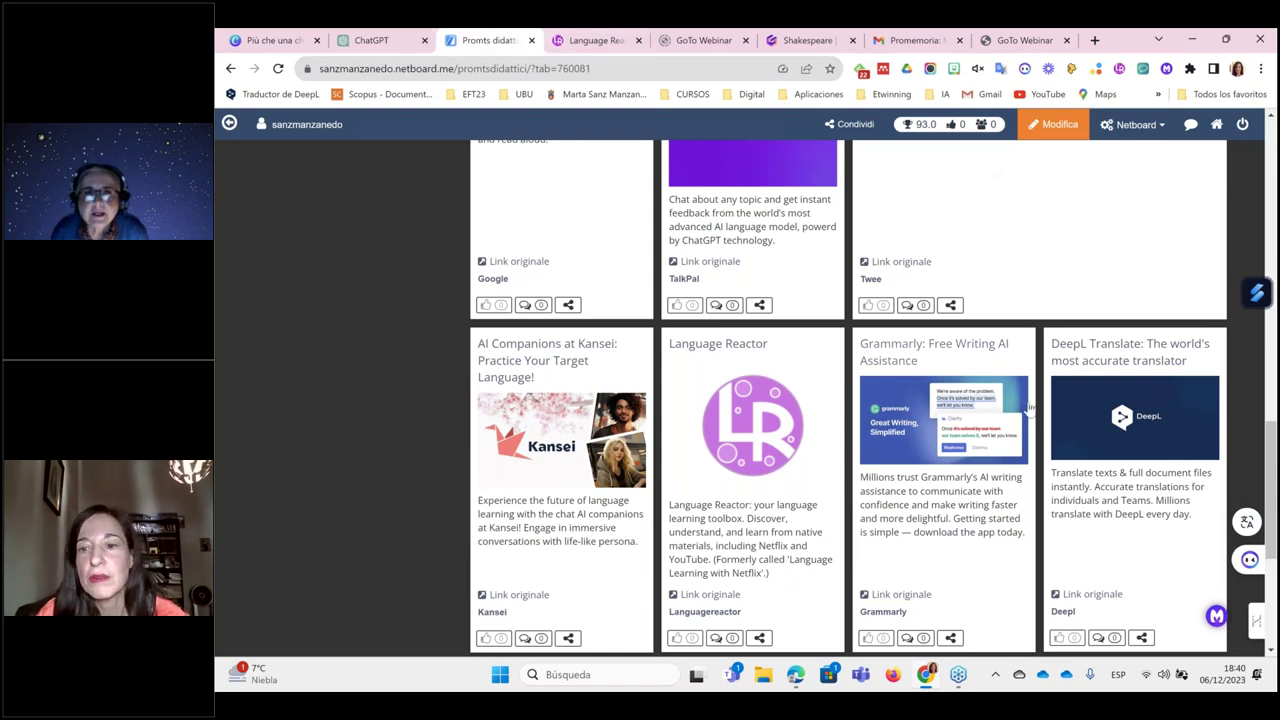
{"action": "left_click_drag", "start_coordinate": [1272, 555], "coordinate": [1272, 160]}
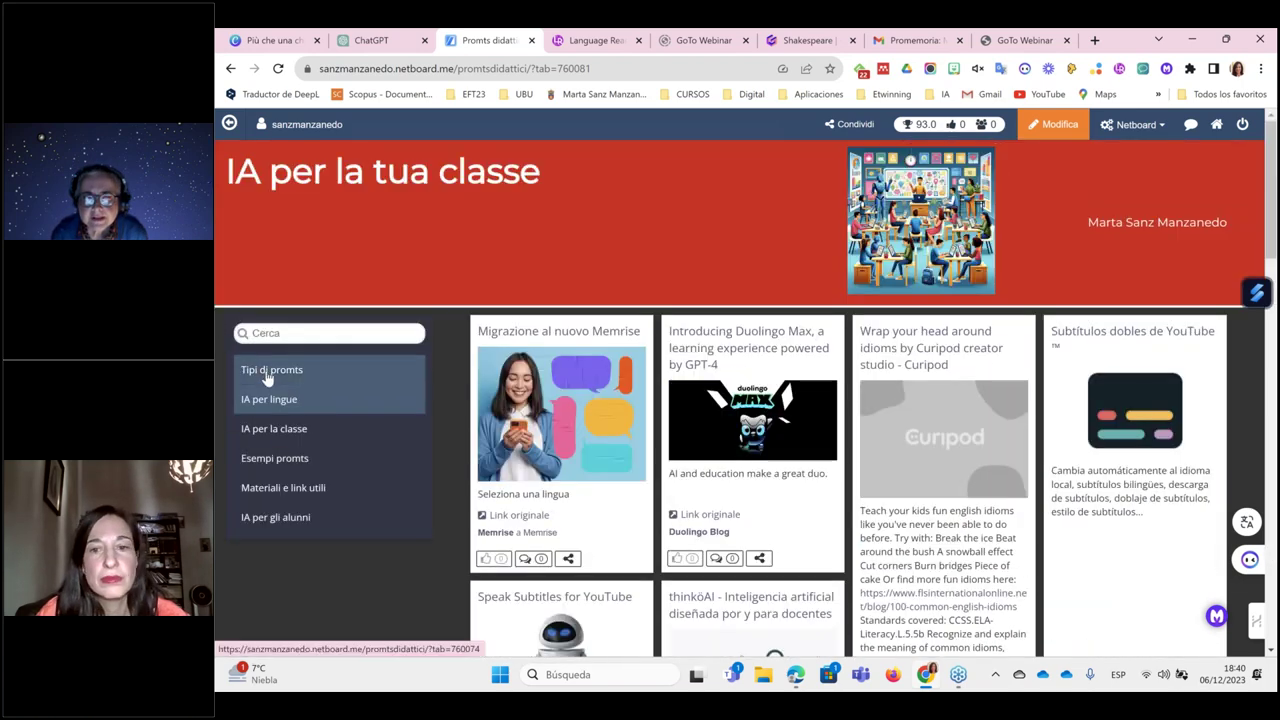
{"action": "left_click", "coordinate": [268, 376]}
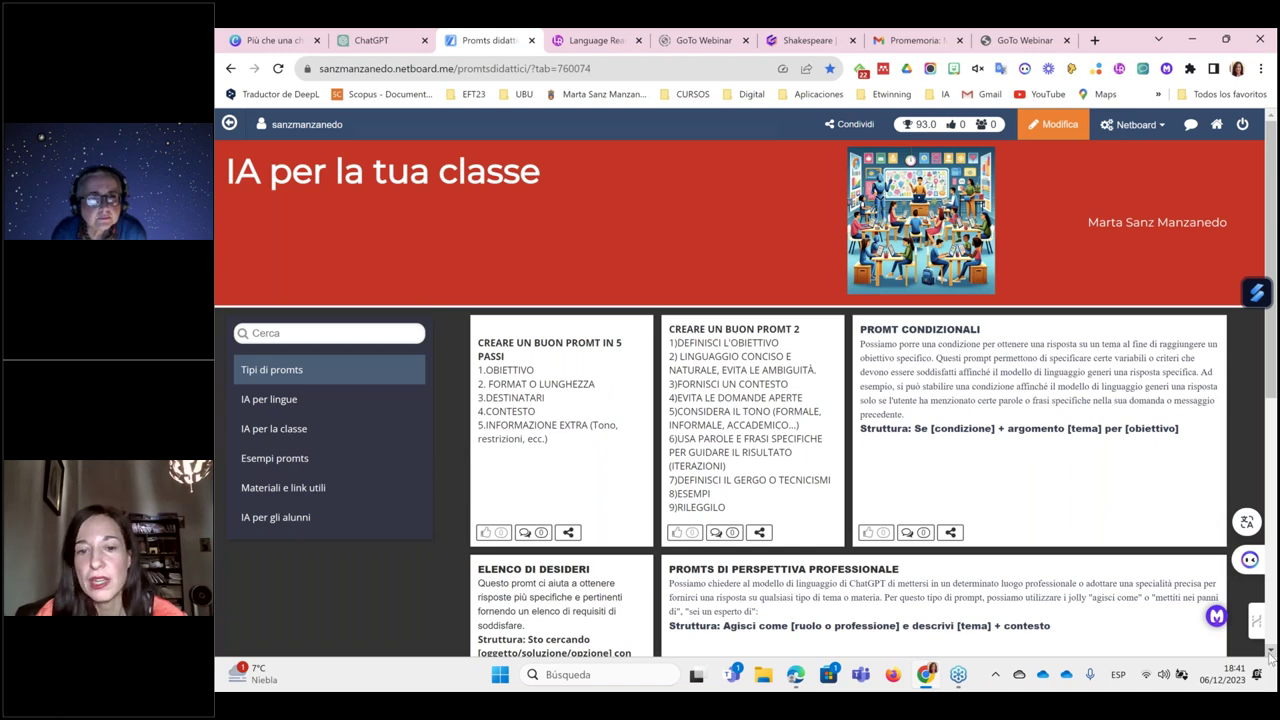
{"action": "left_click_drag", "start_coordinate": [1270, 651], "coordinate": [1270, 651]}
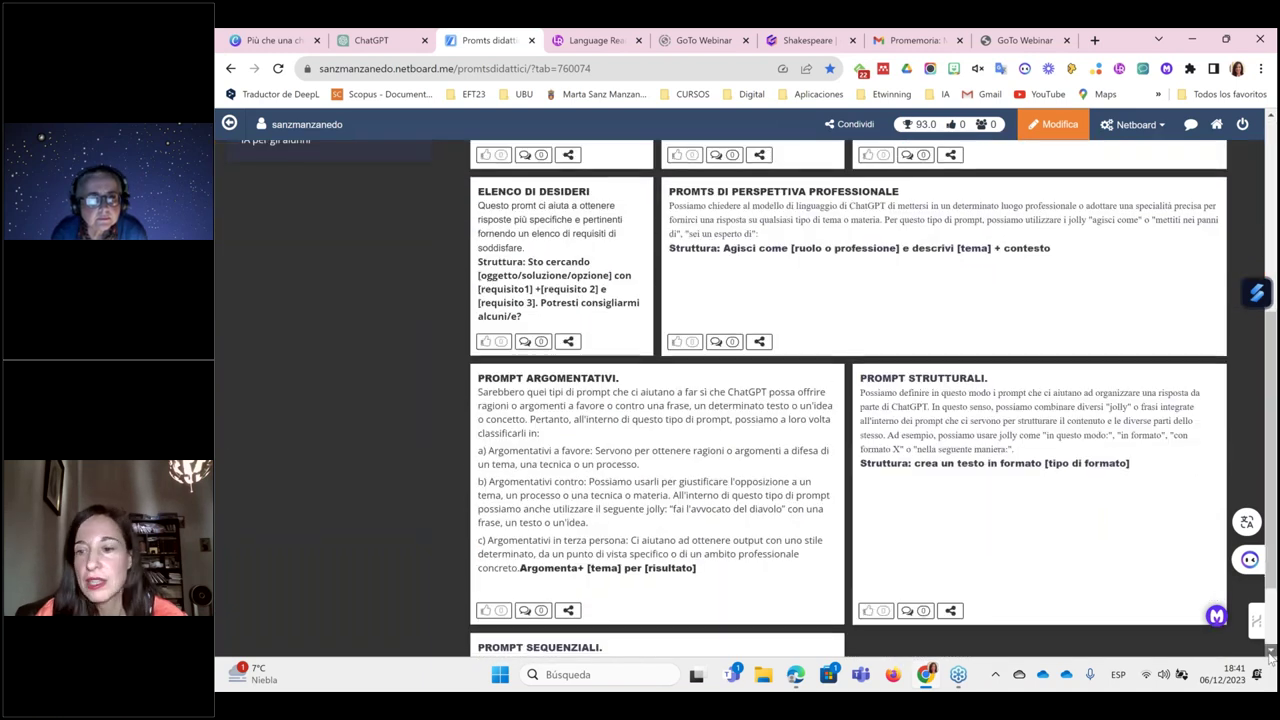
{"action": "left_click", "coordinate": [1270, 651]}
{"action": "left_click", "coordinate": [1270, 651]}
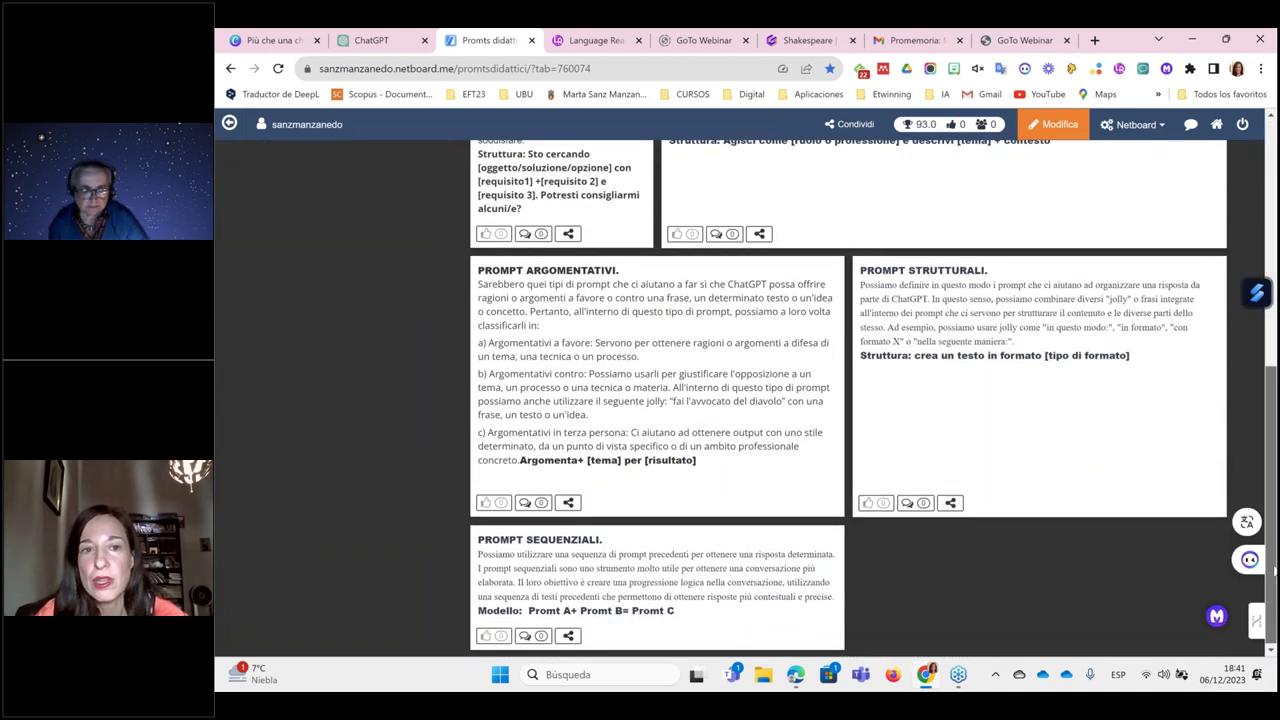
{"action": "scroll", "coordinate": [286, 406], "scroll_direction": "up", "scroll_amount": 5}
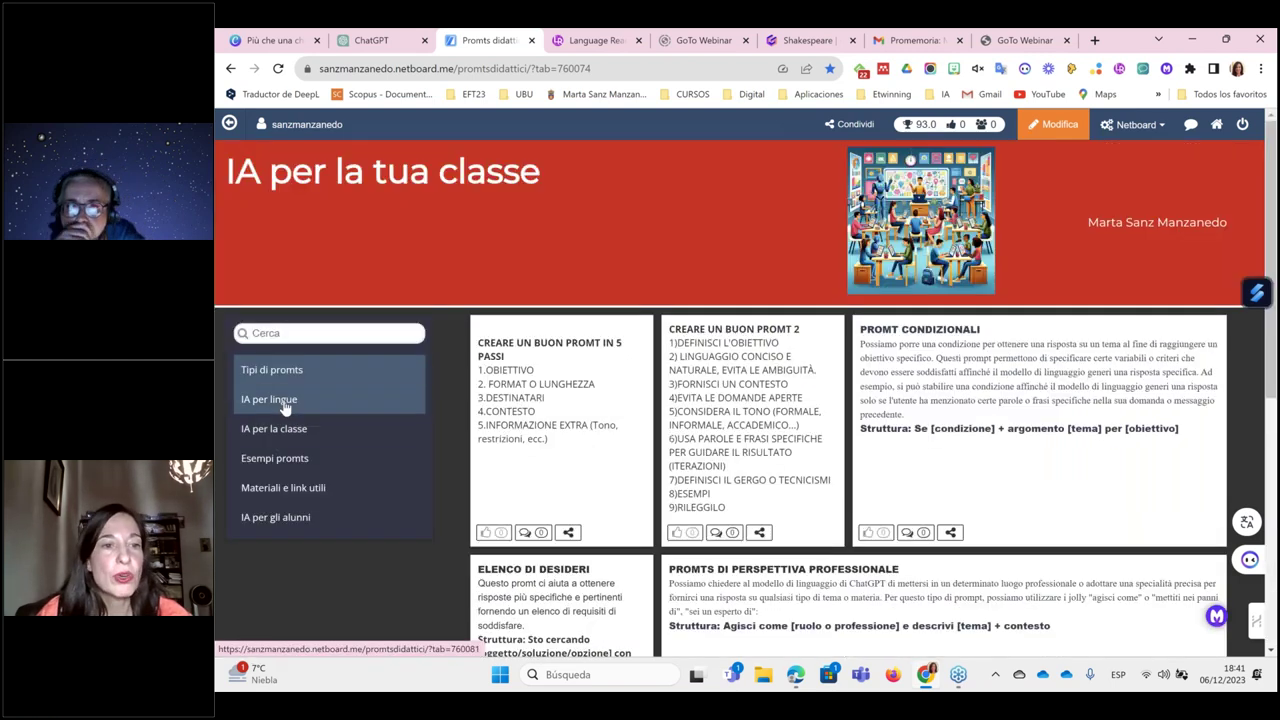
Step: Go through the IA per lingue section again, looking over cards such as Curipod, Diffit and MagicSchool.ai
{"action": "left_click", "coordinate": [286, 406]}
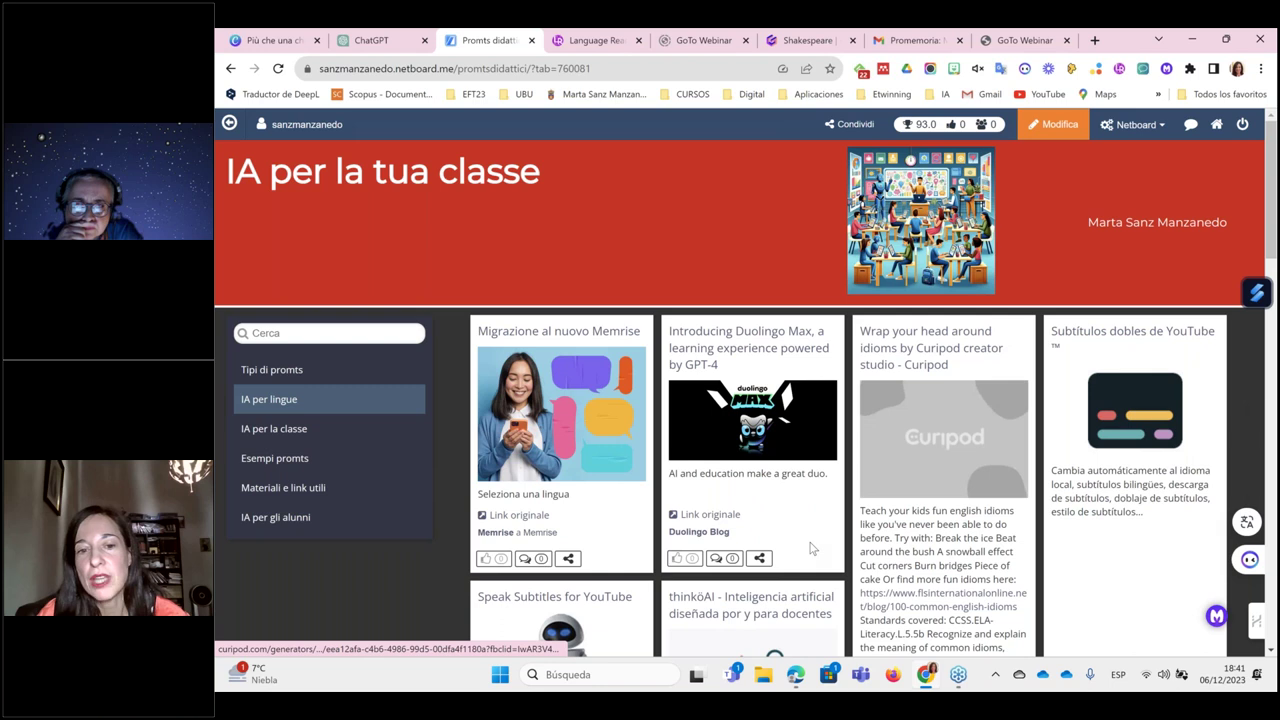
{"action": "scroll", "coordinate": [1271, 652], "scroll_direction": "down", "scroll_amount": 5}
{"action": "left_click", "coordinate": [1271, 652]}
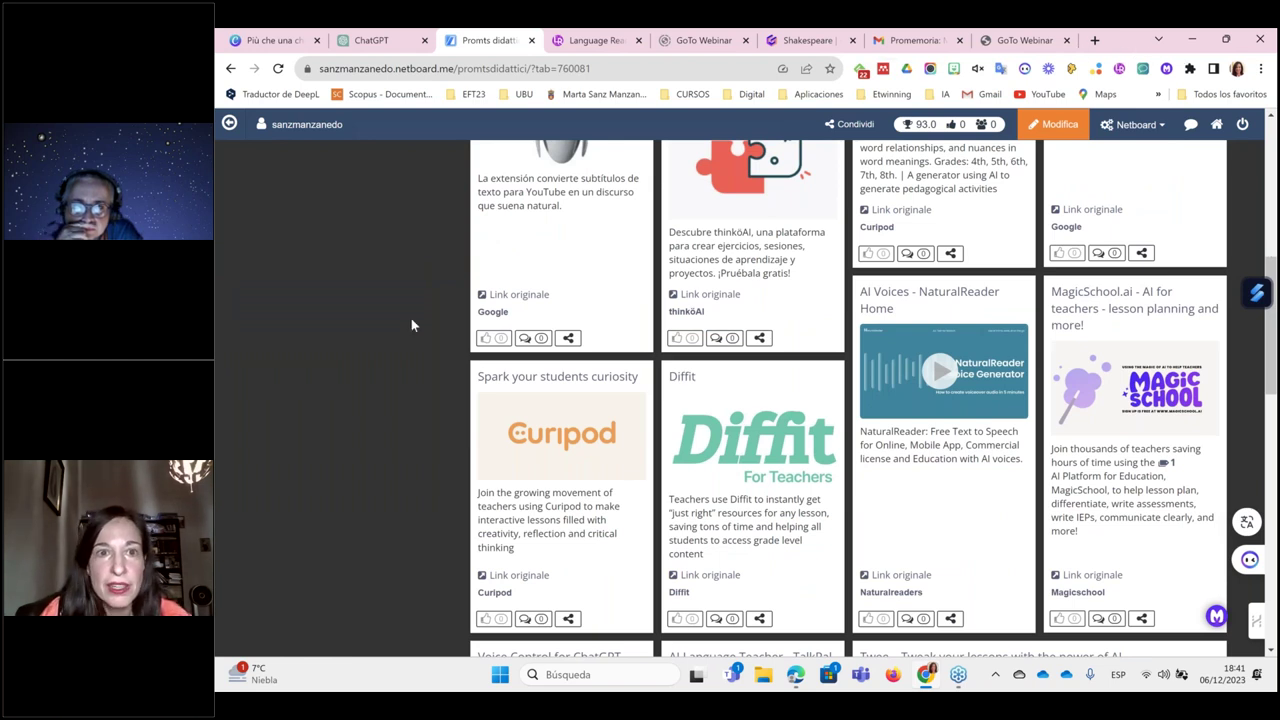
{"action": "scroll", "coordinate": [411, 318], "scroll_direction": "up", "scroll_amount": 5}
{"action": "scroll", "coordinate": [400, 330], "scroll_direction": "up", "scroll_amount": 2}
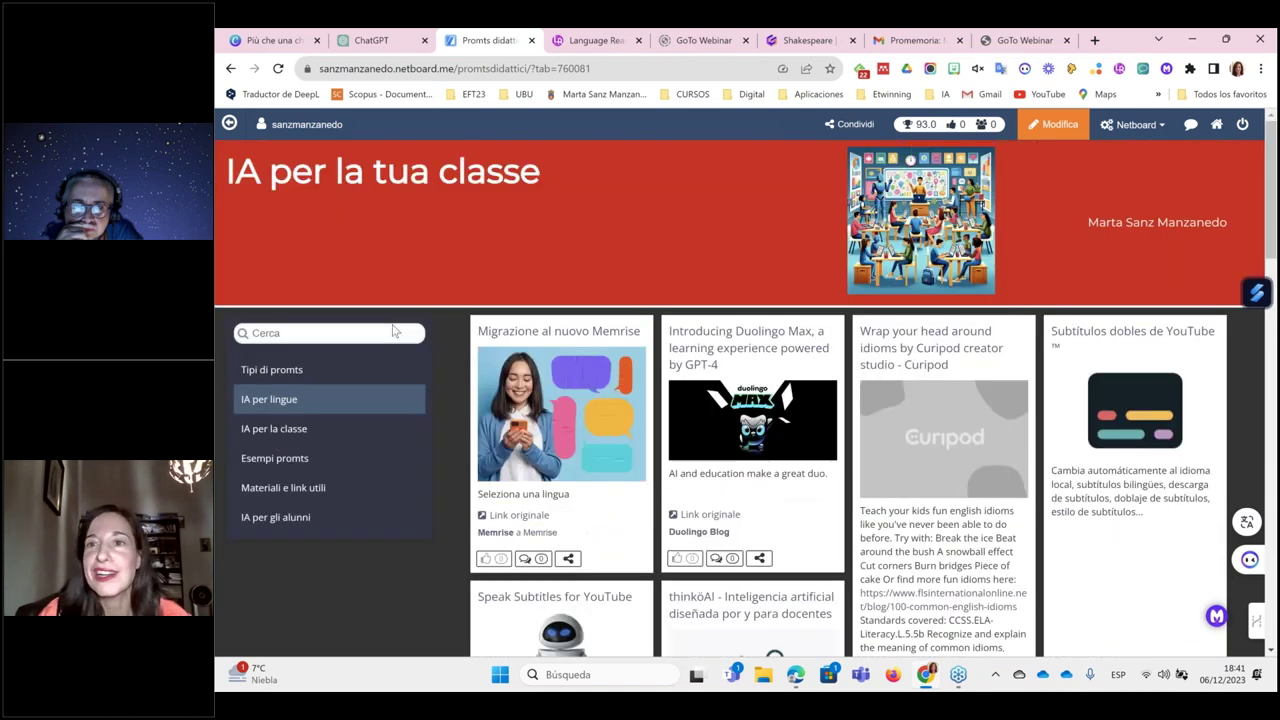
Step: Review the AI tools grouped by purpose in the IA per la classe section, from Inclusione down to Estensioni
{"action": "left_click", "coordinate": [269, 436]}
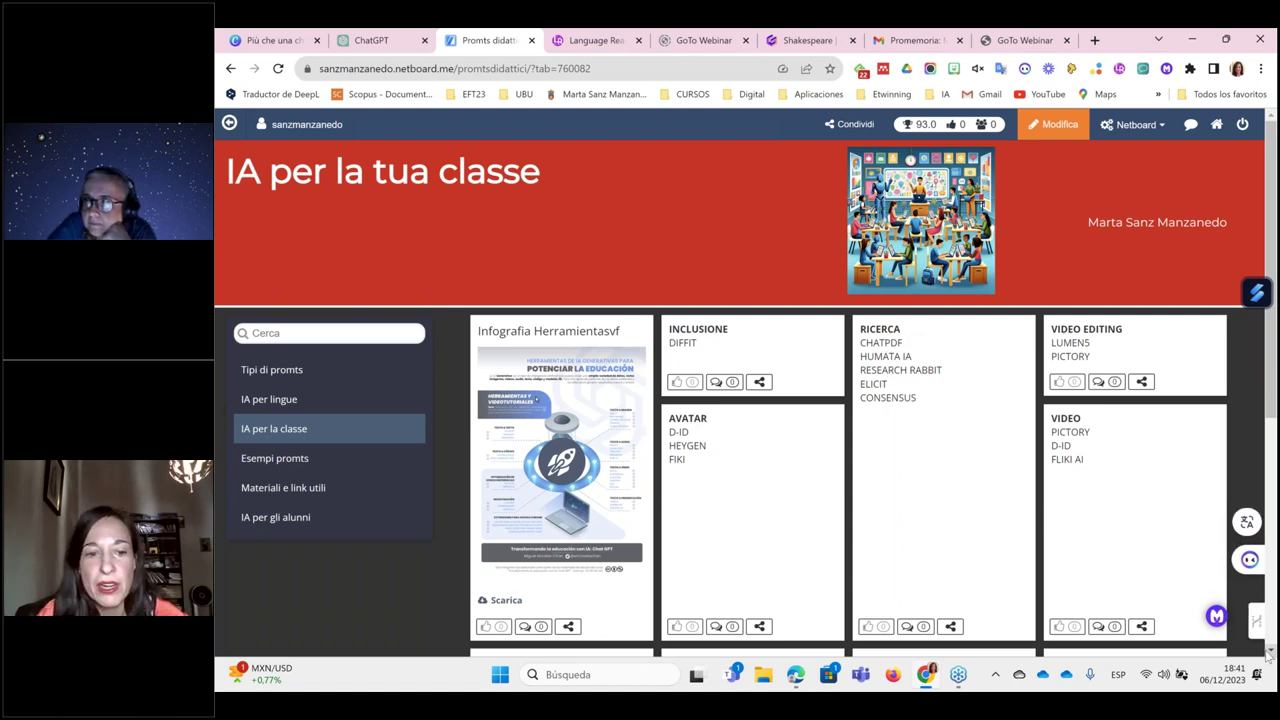
{"action": "scroll", "coordinate": [1268, 651], "scroll_direction": "down", "scroll_amount": 3}
{"action": "scroll", "coordinate": [1268, 651], "scroll_direction": "down", "scroll_amount": 3}
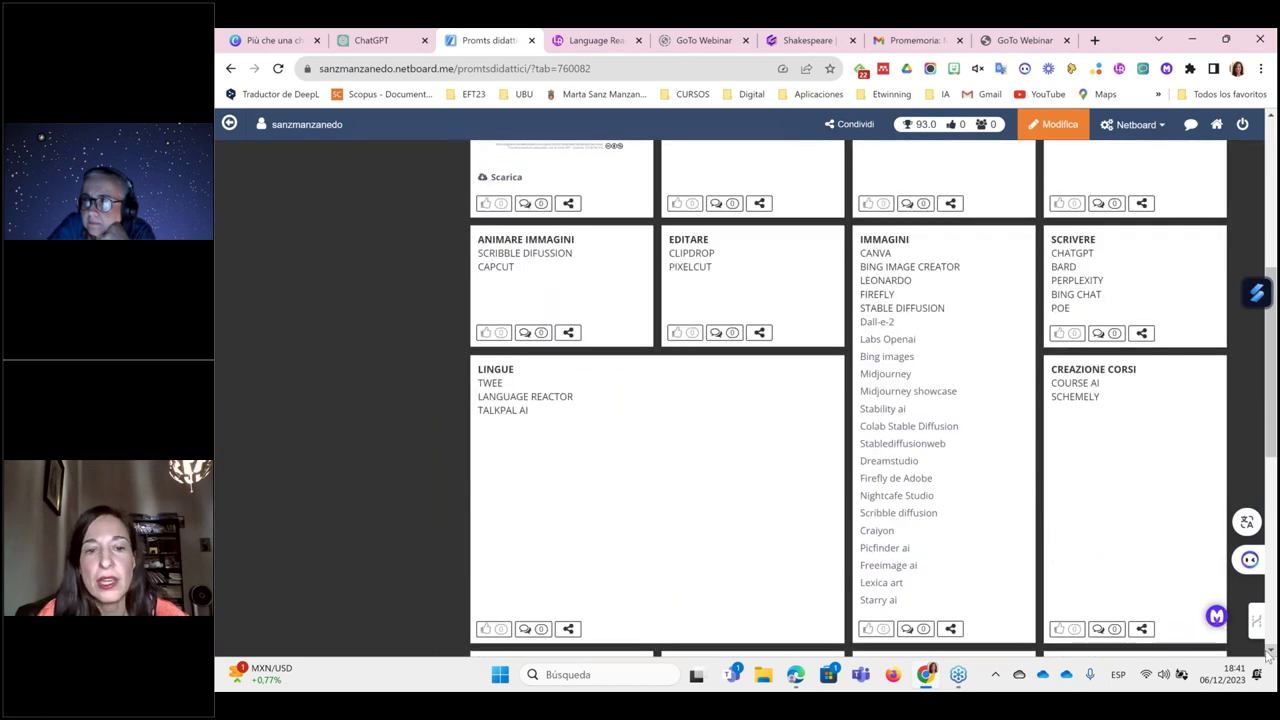
{"action": "scroll", "coordinate": [1268, 651], "scroll_direction": "down", "scroll_amount": 3}
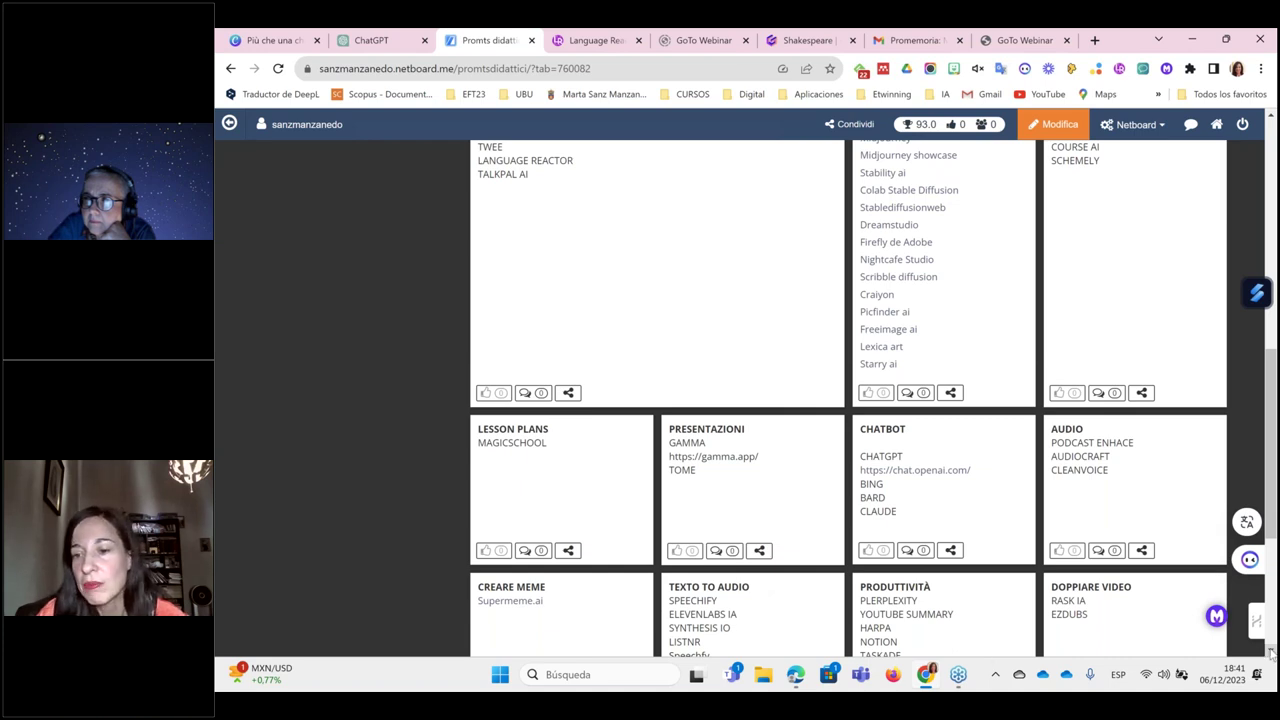
{"action": "scroll", "coordinate": [1271, 652], "scroll_direction": "down", "scroll_amount": 4}
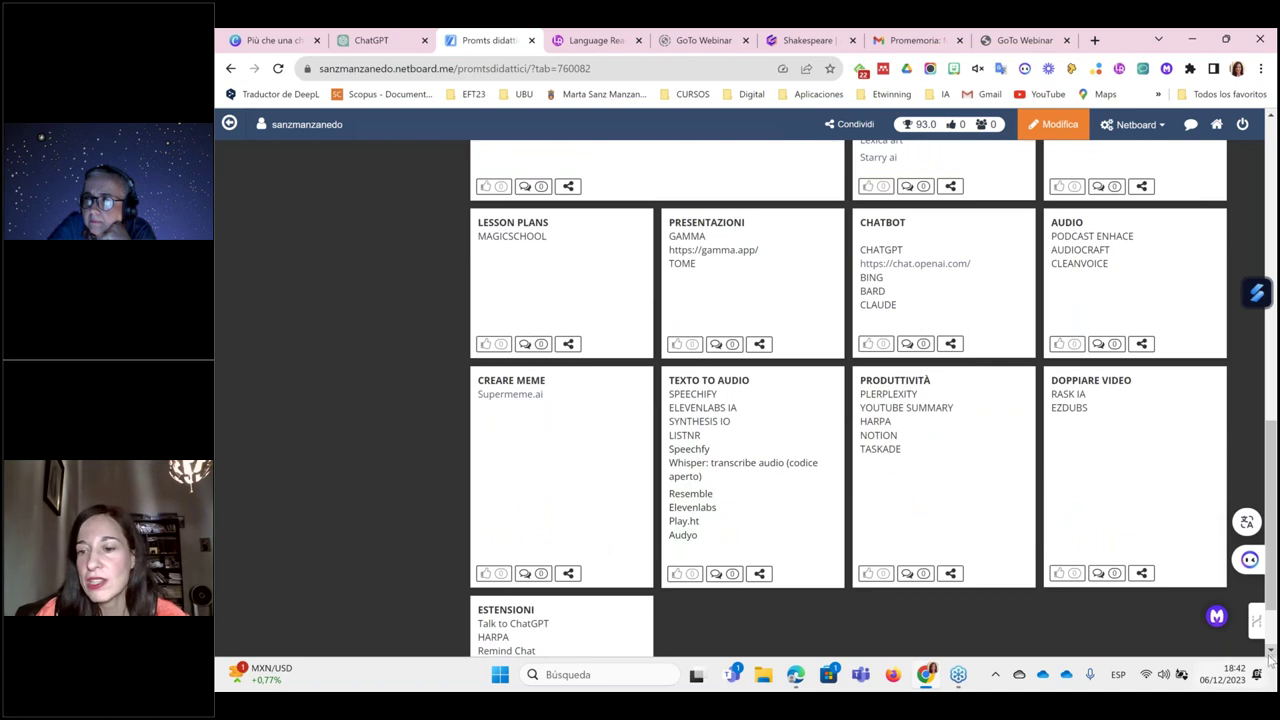
{"action": "scroll", "coordinate": [1271, 652], "scroll_direction": "down", "scroll_amount": 1}
{"action": "scroll", "coordinate": [1271, 652], "scroll_direction": "down", "scroll_amount": 1}
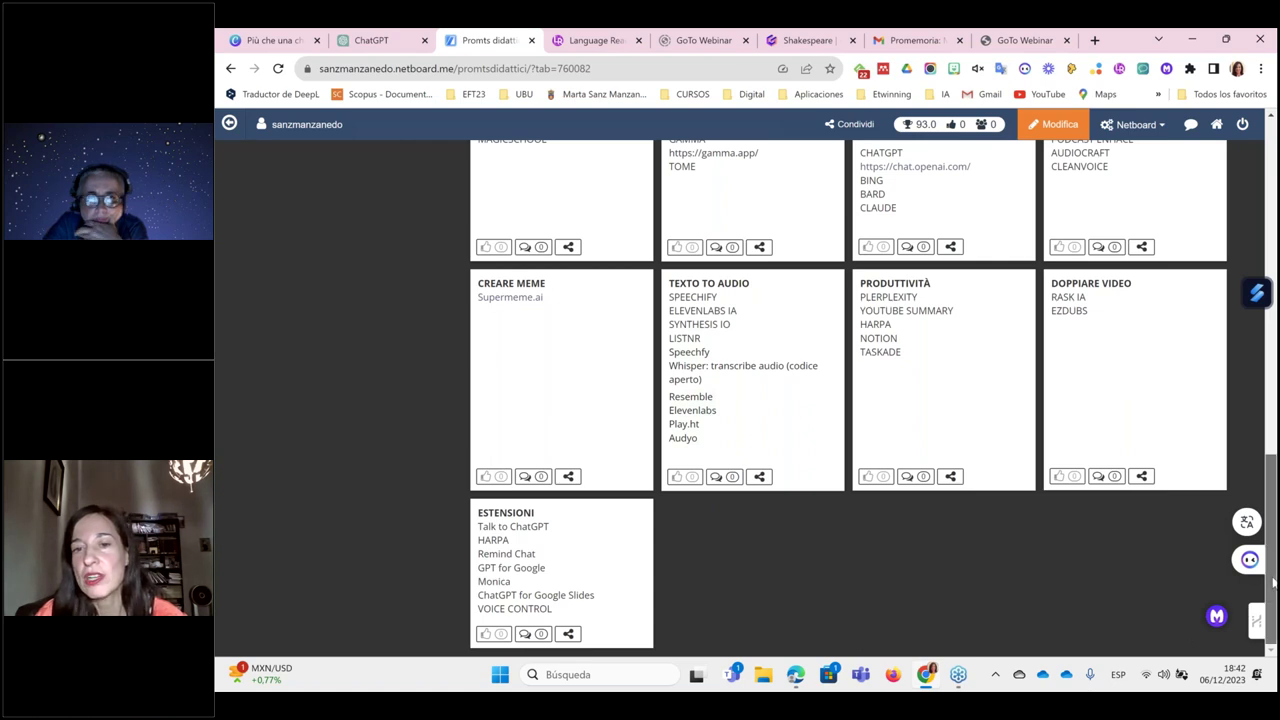
{"action": "scroll", "coordinate": [1273, 582], "scroll_direction": "up", "scroll_amount": 1}
{"action": "scroll", "coordinate": [760, 400], "scroll_direction": "up", "scroll_amount": 10}
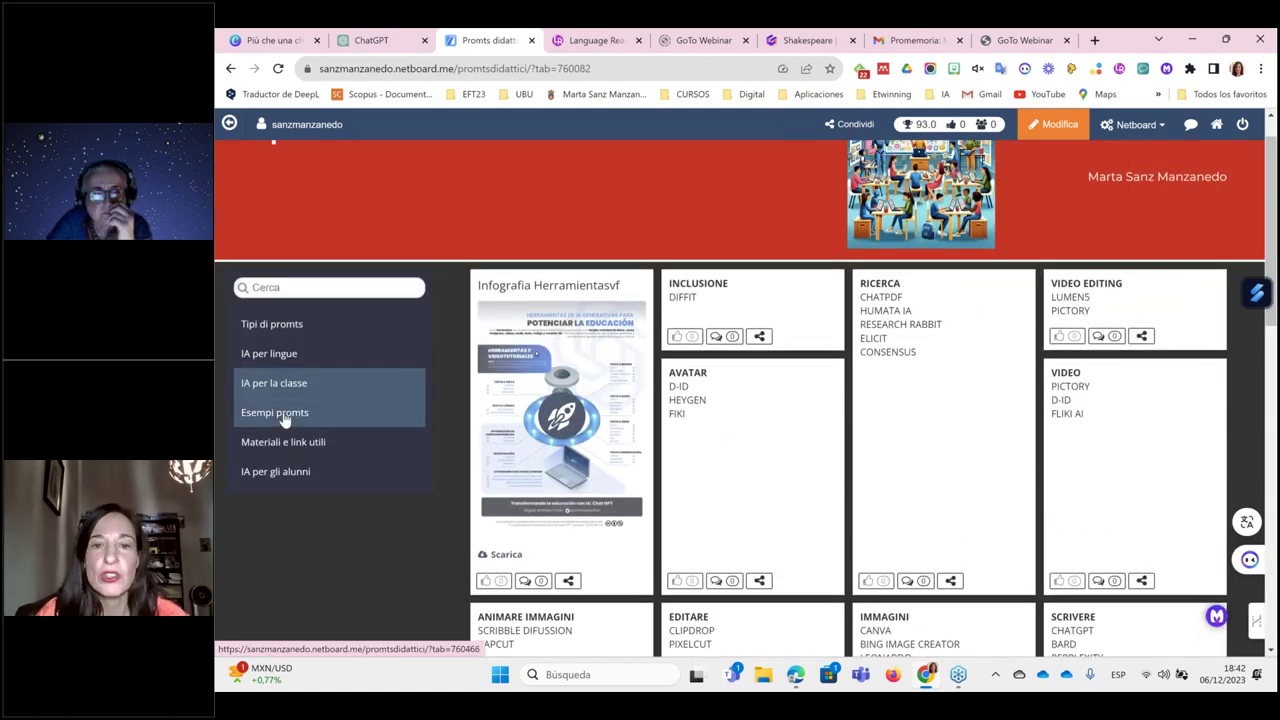
Step: Open the Esempi promts section and review the sample prompts, from podcast scripts and lesson ideas to mind maps and storytelling
{"action": "left_click", "coordinate": [285, 414]}
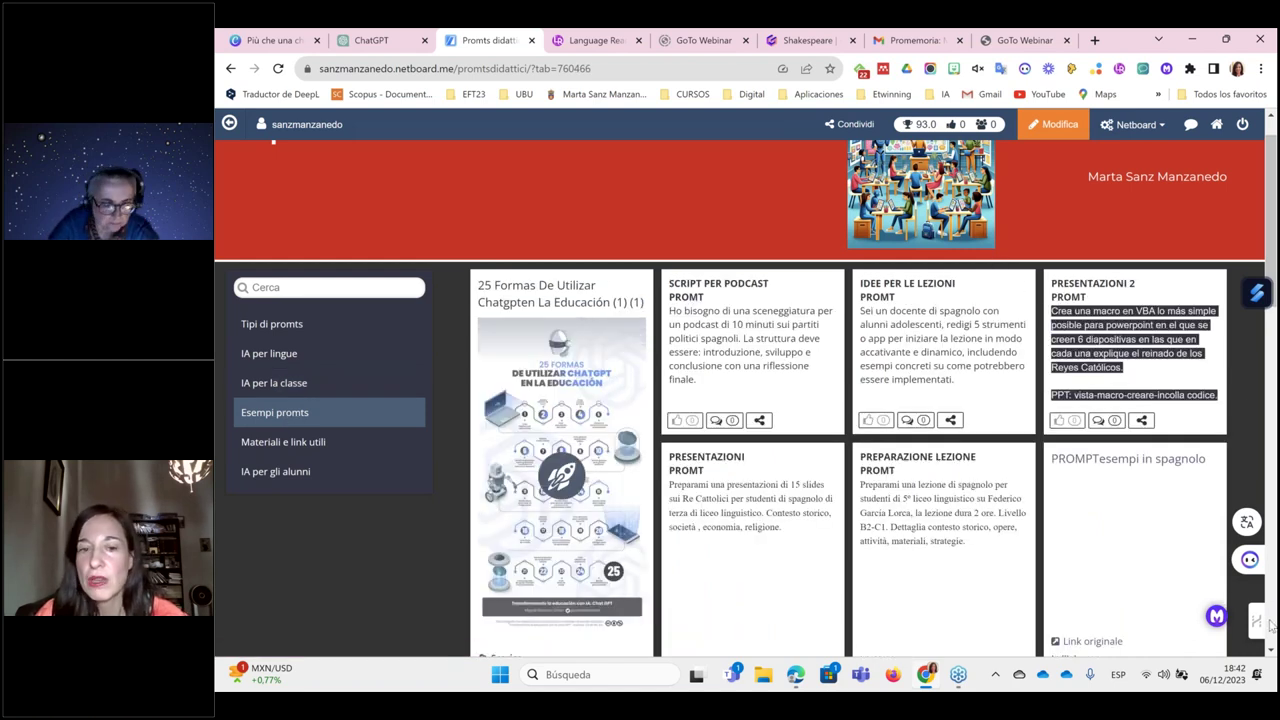
{"action": "scroll", "coordinate": [1270, 625], "scroll_direction": "down", "scroll_amount": 1}
{"action": "scroll", "coordinate": [1270, 625], "scroll_direction": "down", "scroll_amount": 3}
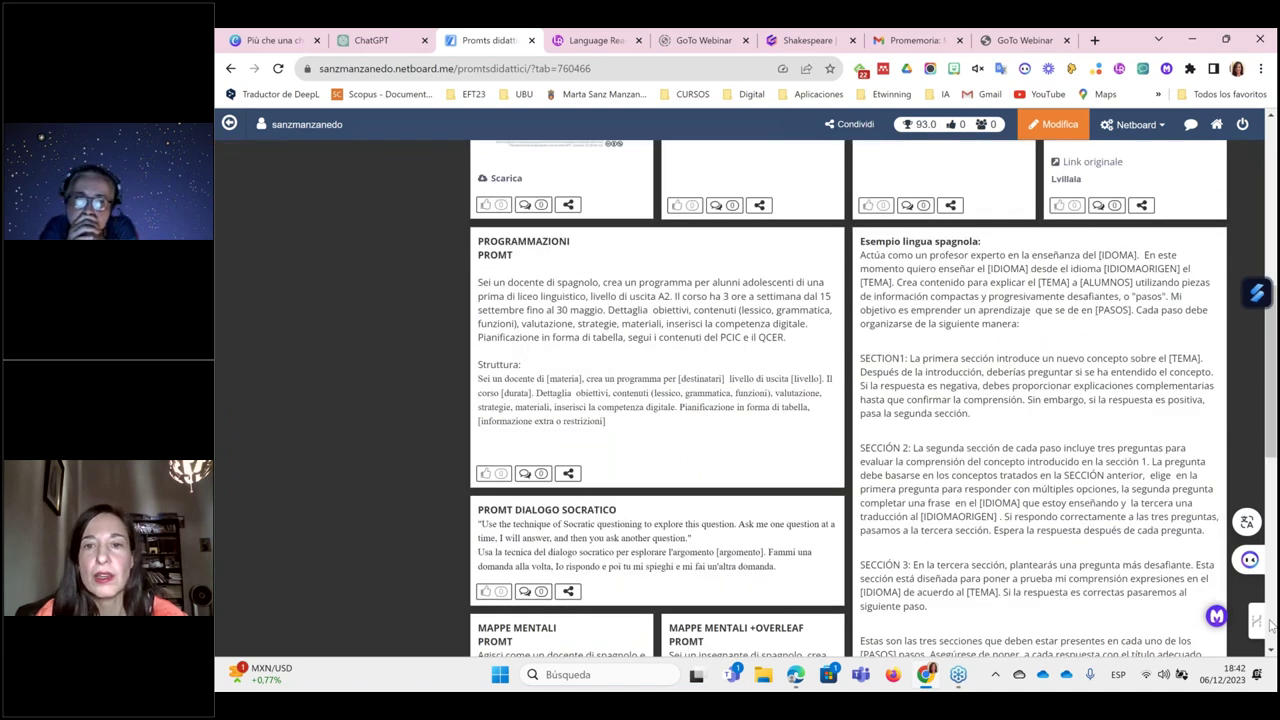
{"action": "scroll", "coordinate": [1270, 625], "scroll_direction": "down", "scroll_amount": 4}
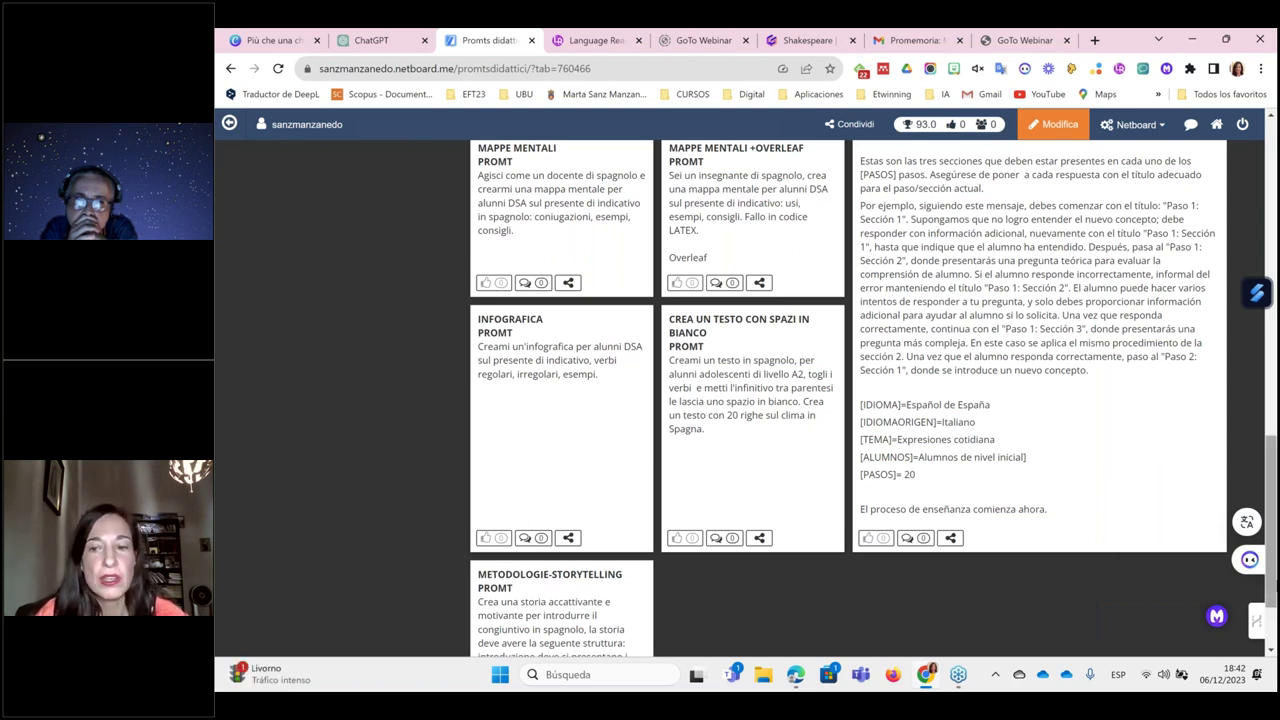
Step: Open the Materiali e link utili section and look over its articles, documents and embedded presentations, including the Chat GPT Prompt Lingue infographic
{"action": "left_click_drag", "start_coordinate": [1273, 580], "coordinate": [1272, 268]}
{"action": "left_click", "coordinate": [315, 490]}
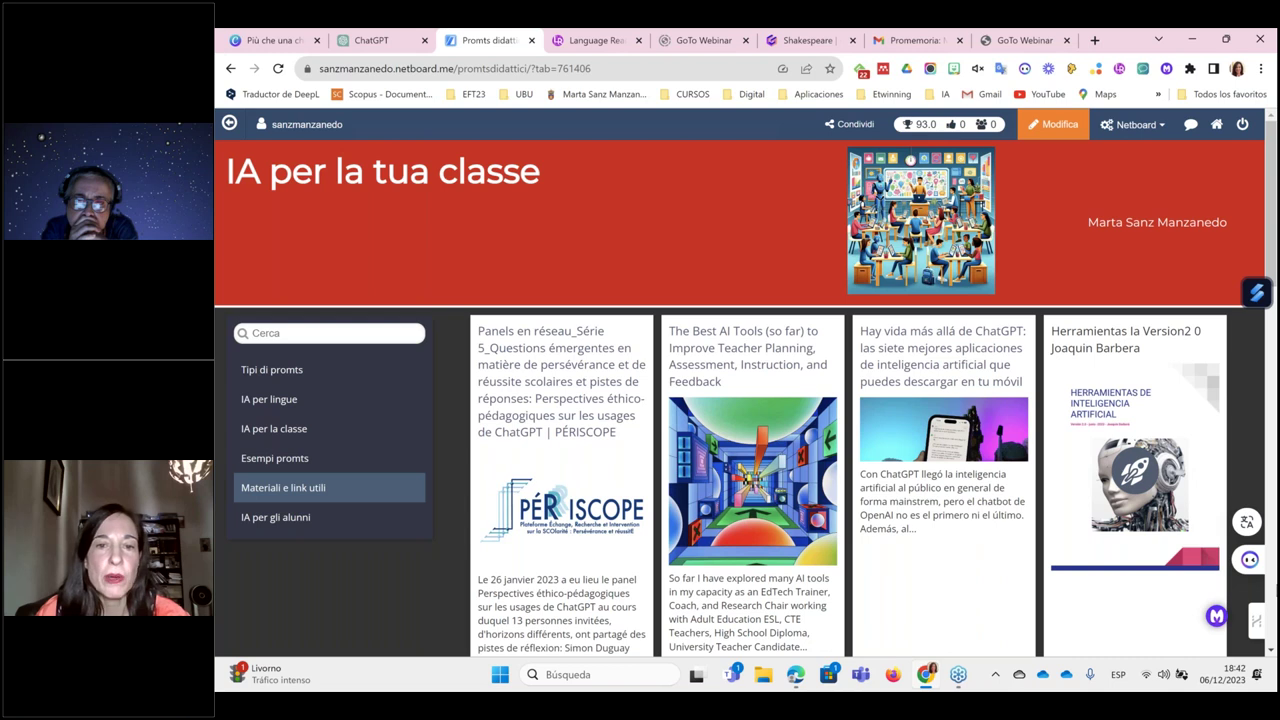
{"action": "left_click", "coordinate": [1270, 651]}
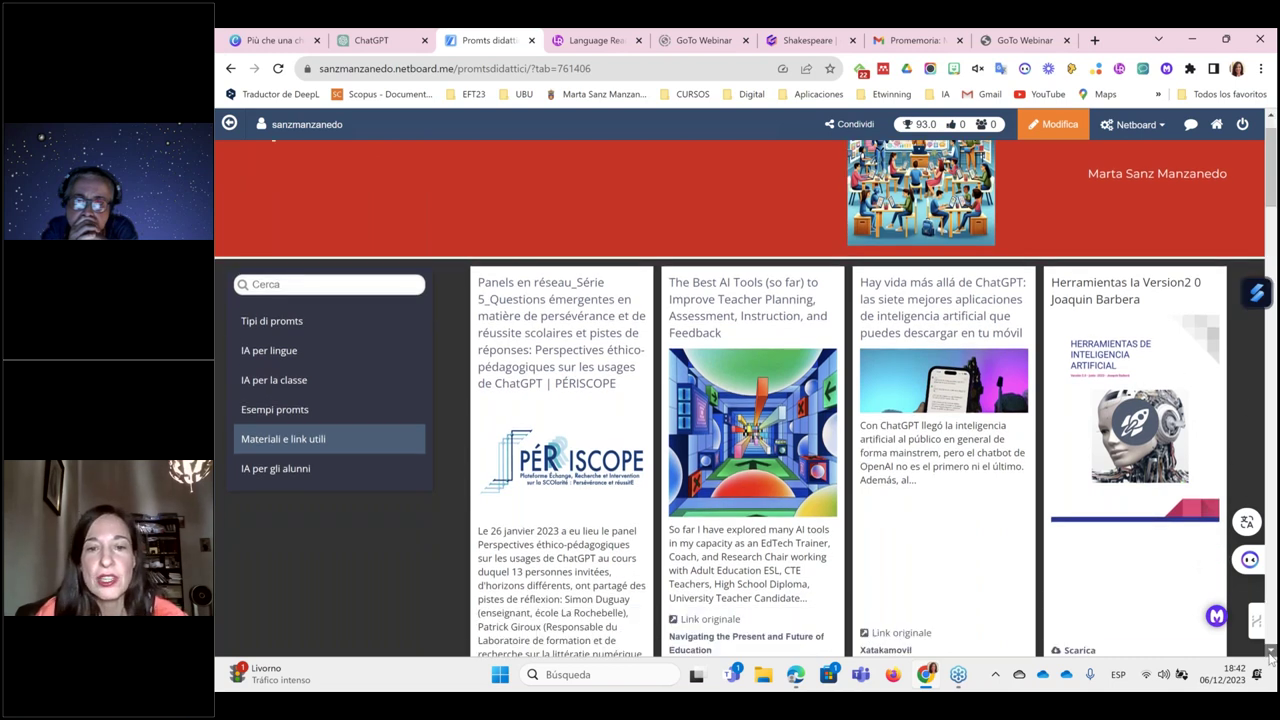
{"action": "scroll", "coordinate": [683, 318], "scroll_direction": "down", "scroll_amount": 4}
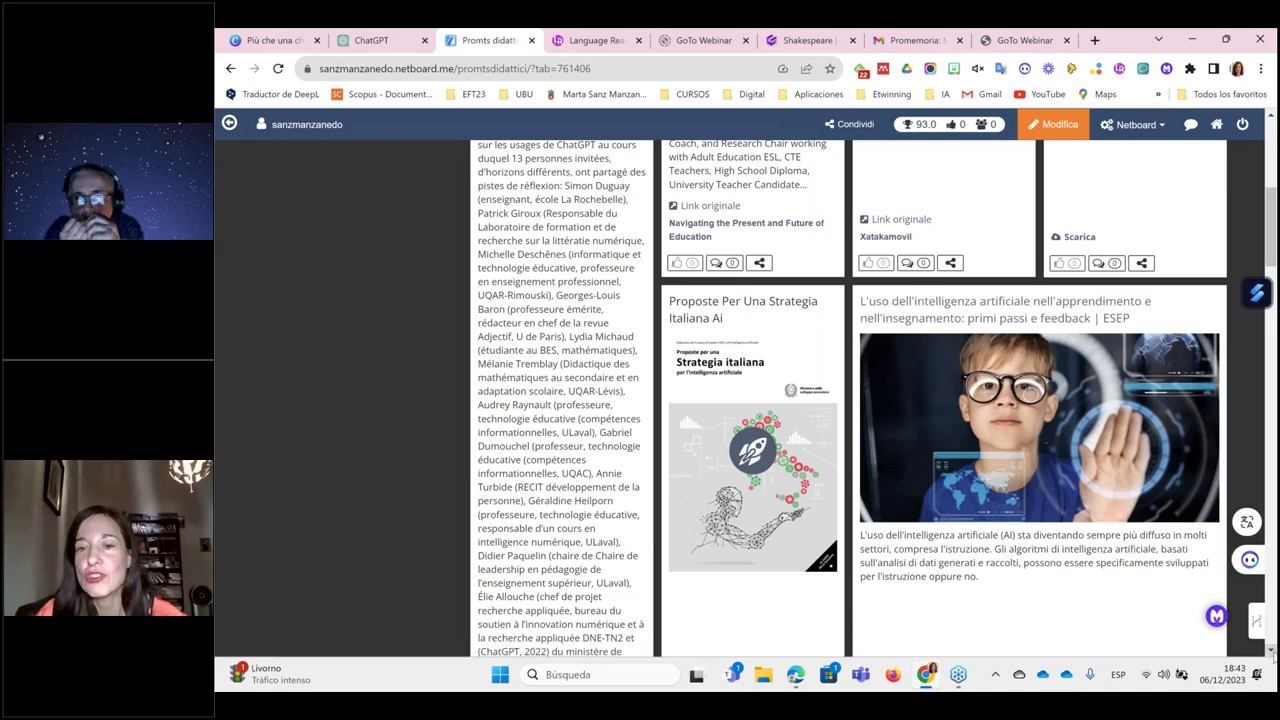
{"action": "scroll", "coordinate": [1272, 651], "scroll_direction": "down", "scroll_amount": 4}
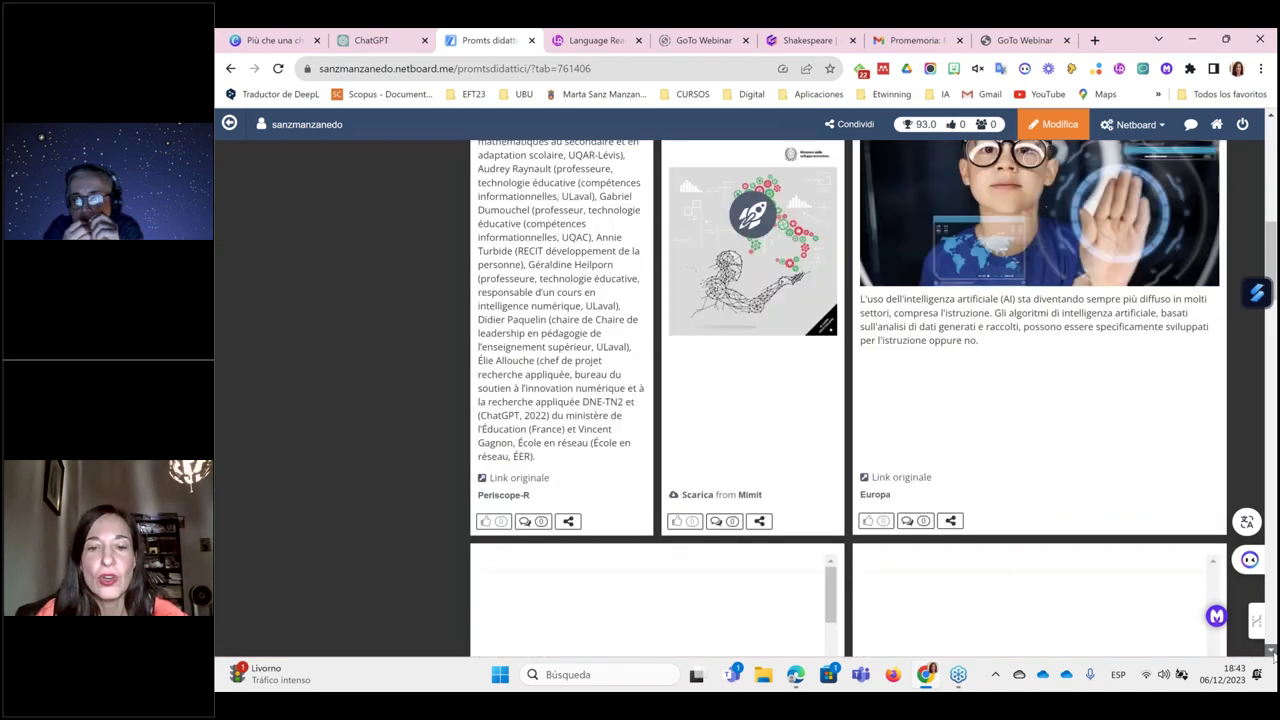
{"action": "scroll", "coordinate": [1272, 651], "scroll_direction": "down", "scroll_amount": 3}
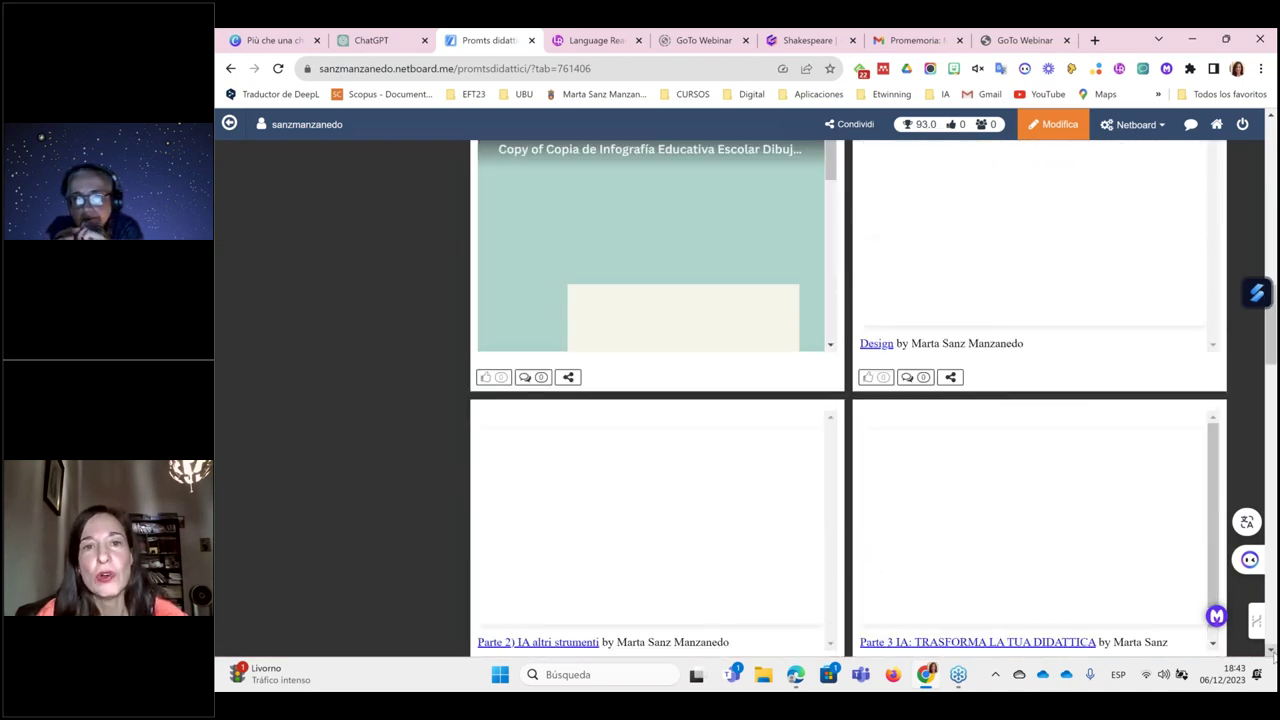
{"action": "left_click", "coordinate": [1273, 651]}
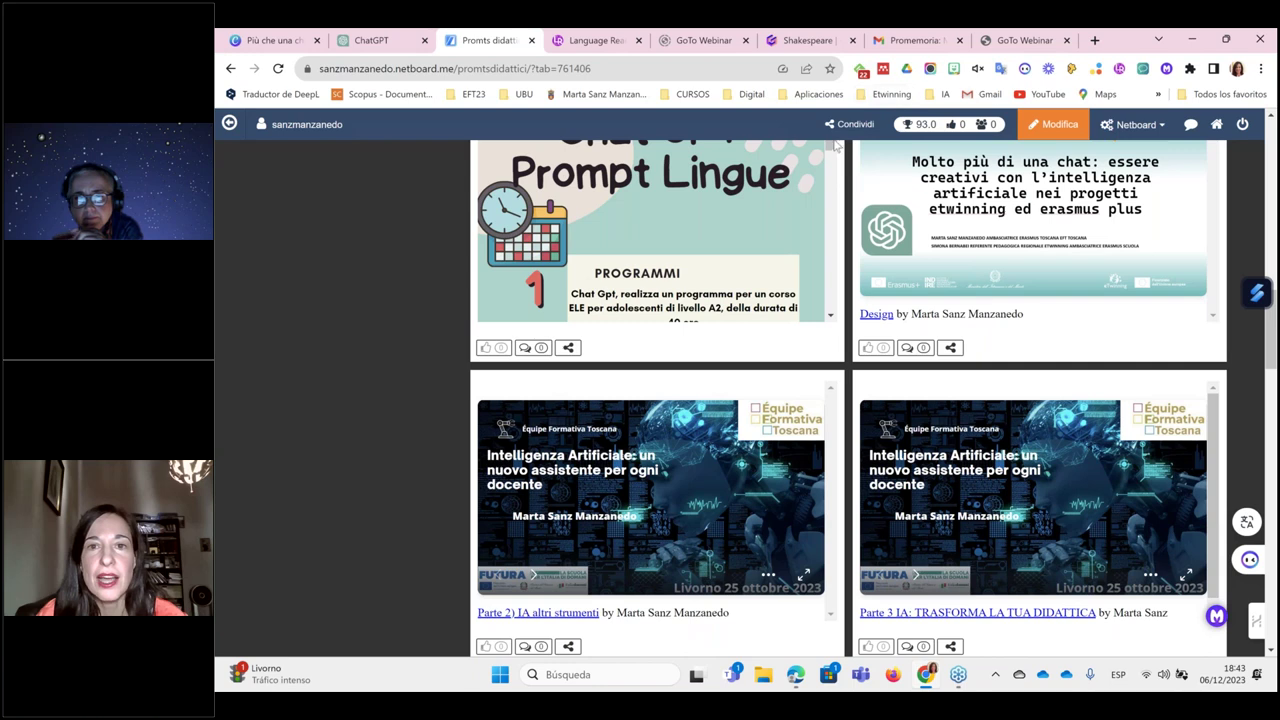
{"action": "left_click", "coordinate": [830, 317]}
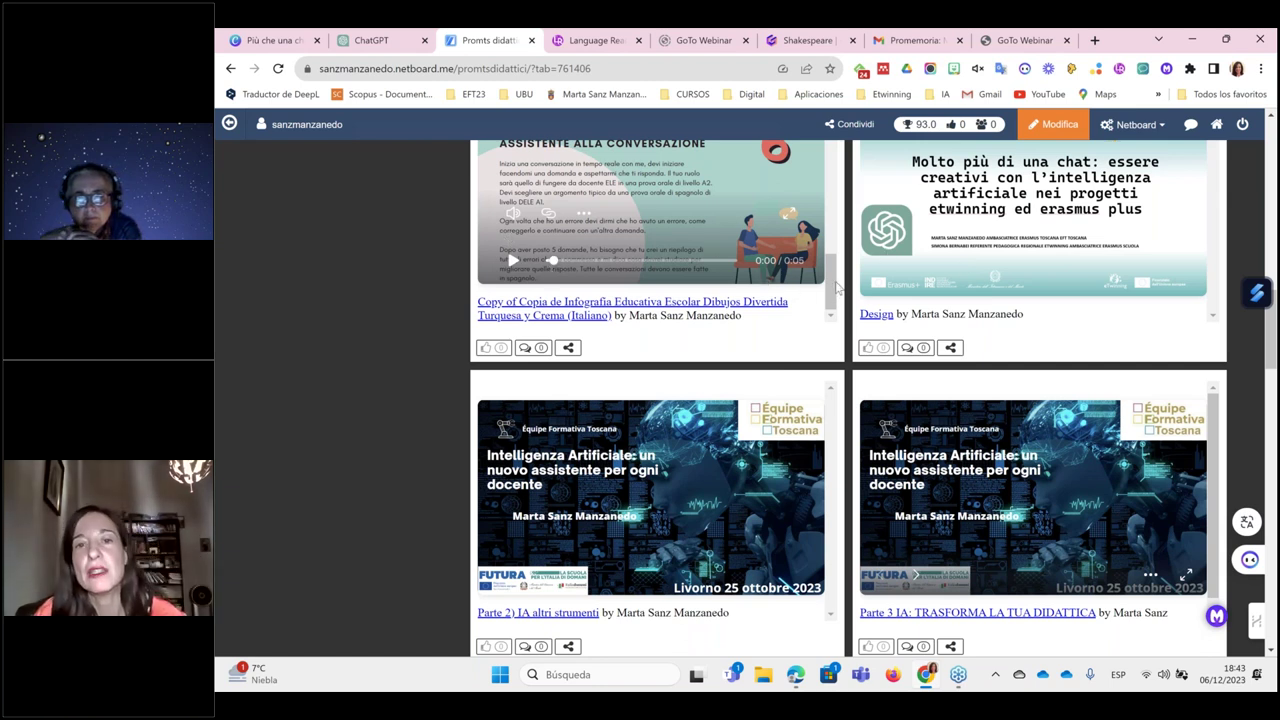
{"action": "left_click_drag", "start_coordinate": [830, 282], "coordinate": [847, 163]}
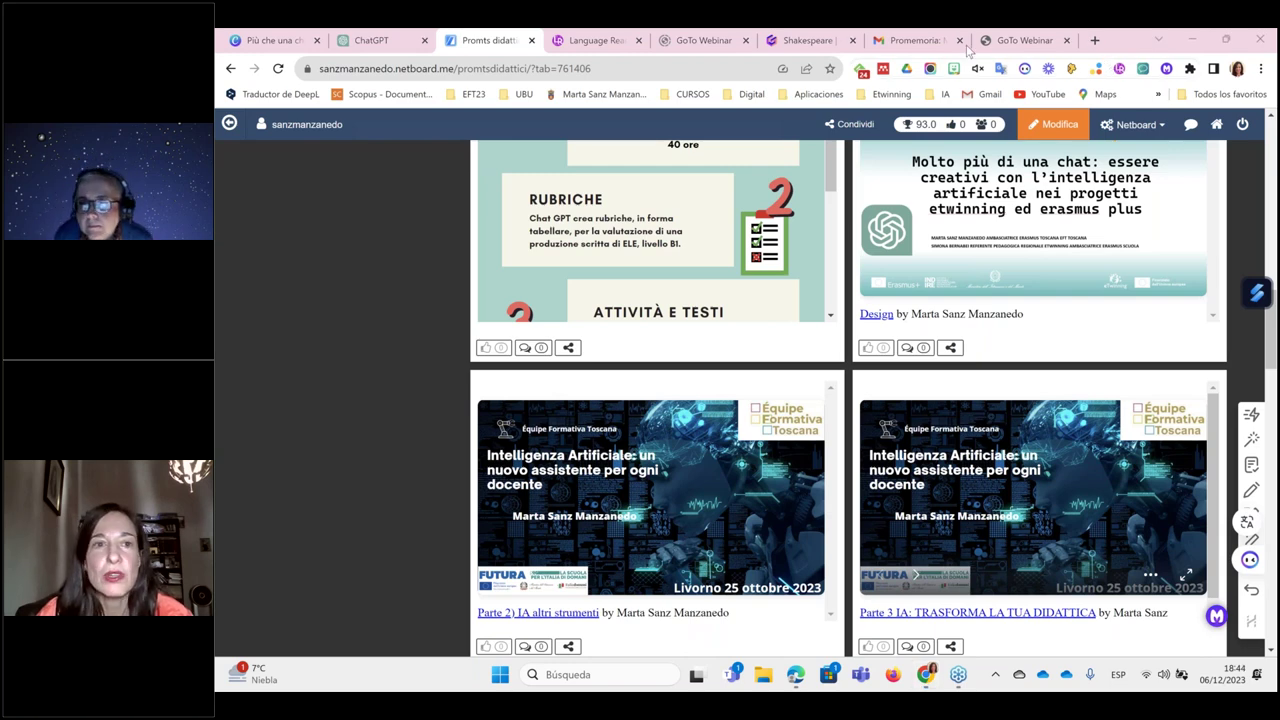
Step: Open the IA per gli alunni section and view its resources on students' use of ChatGPT
{"action": "scroll", "coordinate": [1273, 137], "scroll_direction": "up", "scroll_amount": 1}
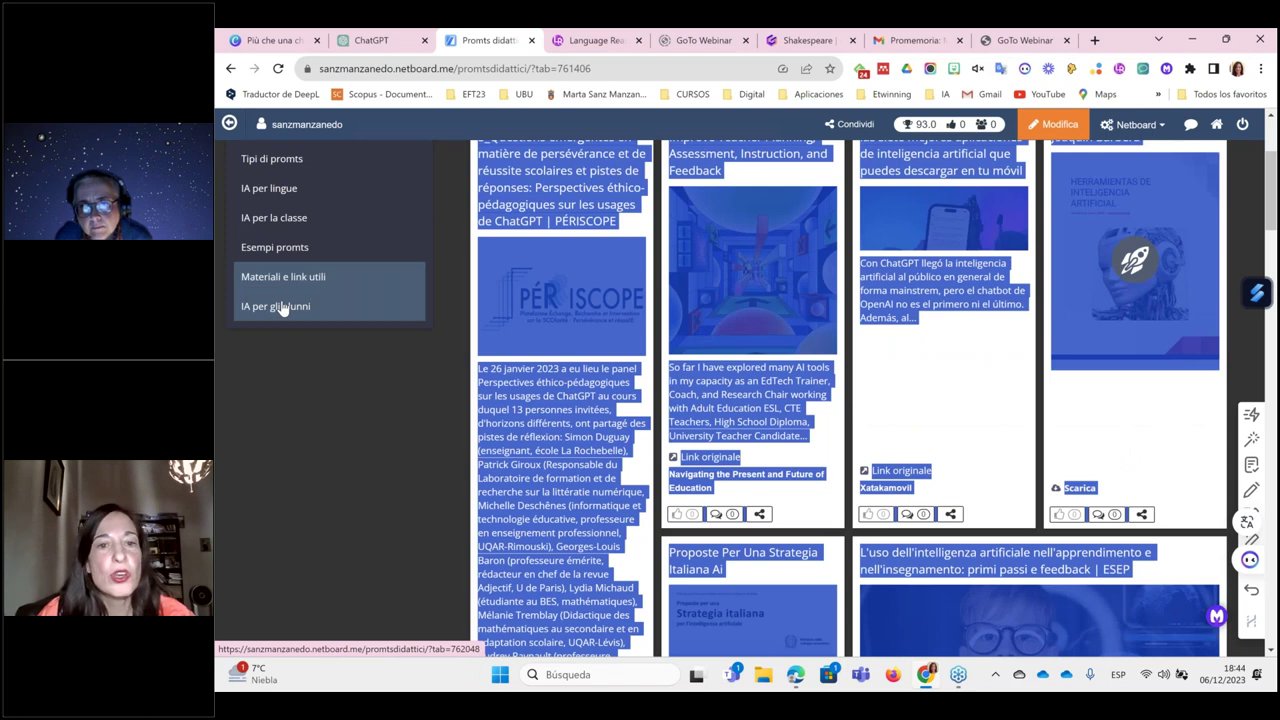
{"action": "left_click", "coordinate": [278, 305]}
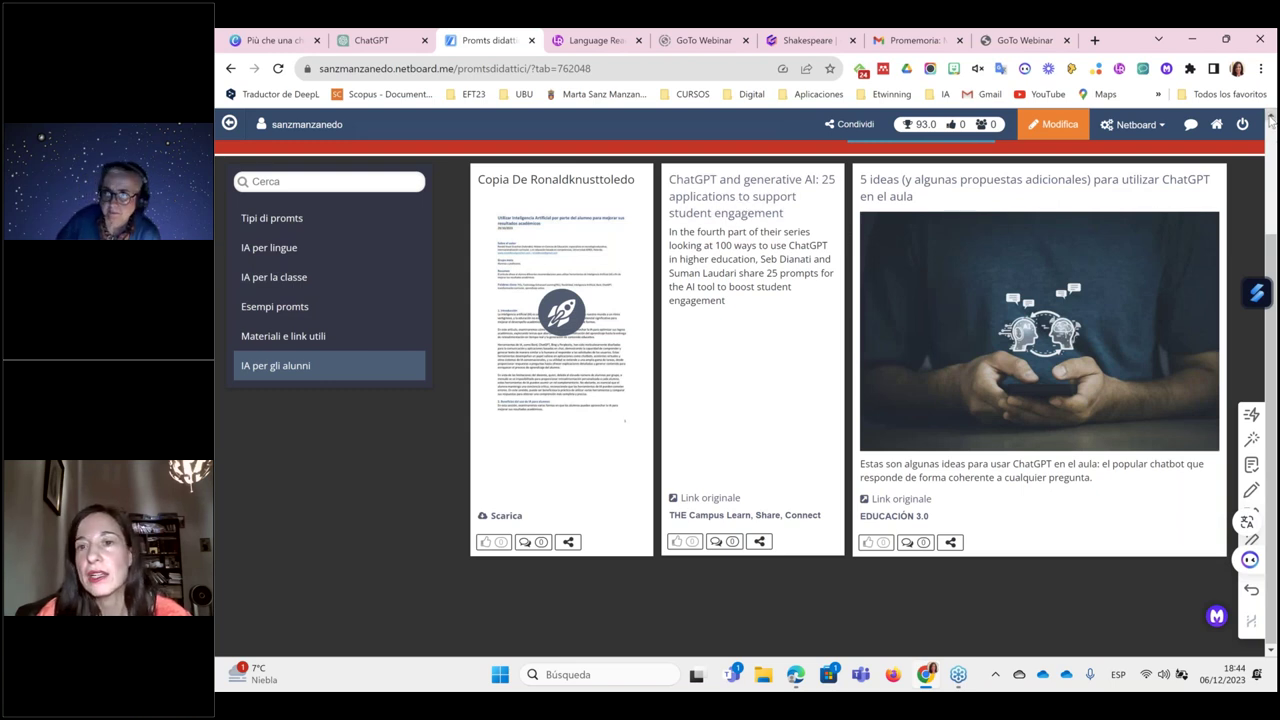
{"action": "scroll", "coordinate": [1270, 118], "scroll_direction": "up", "scroll_amount": 2}
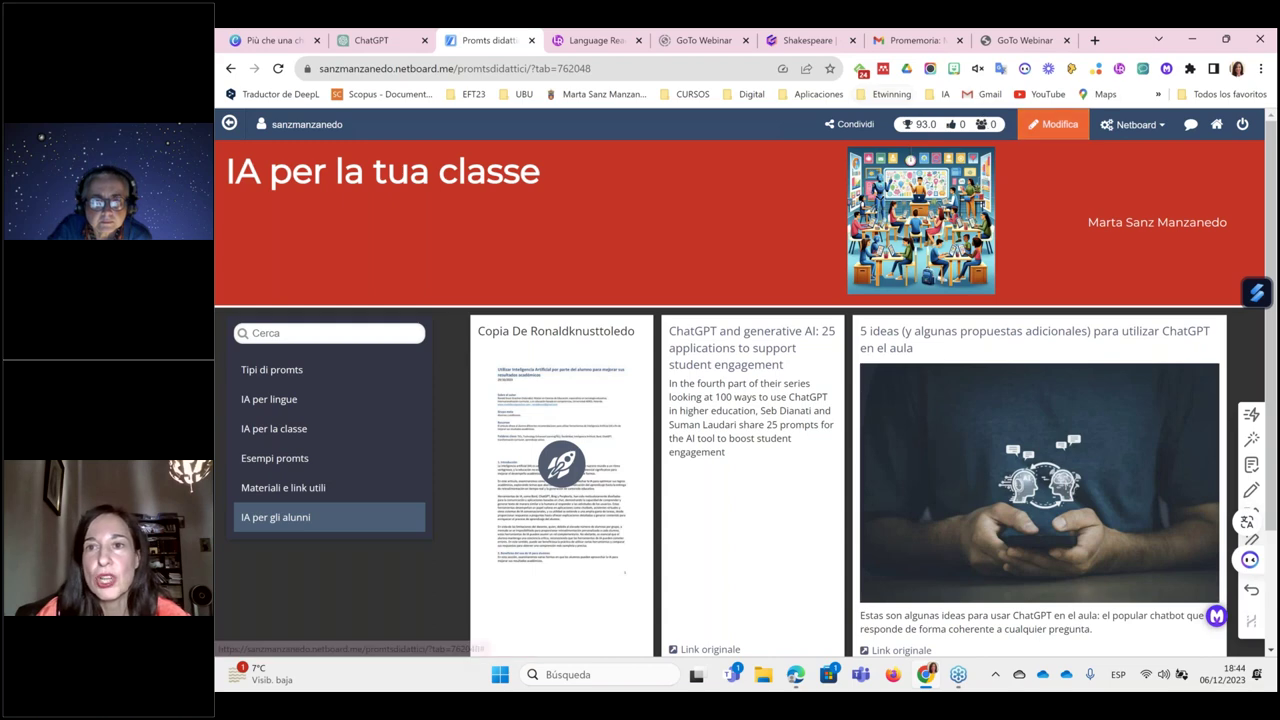
Step: Search the web for "chatpdf" in a new browser tab and open the chatpdf.com website
{"action": "left_click", "coordinate": [1094, 40]}
{"action": "type", "text": "c"}
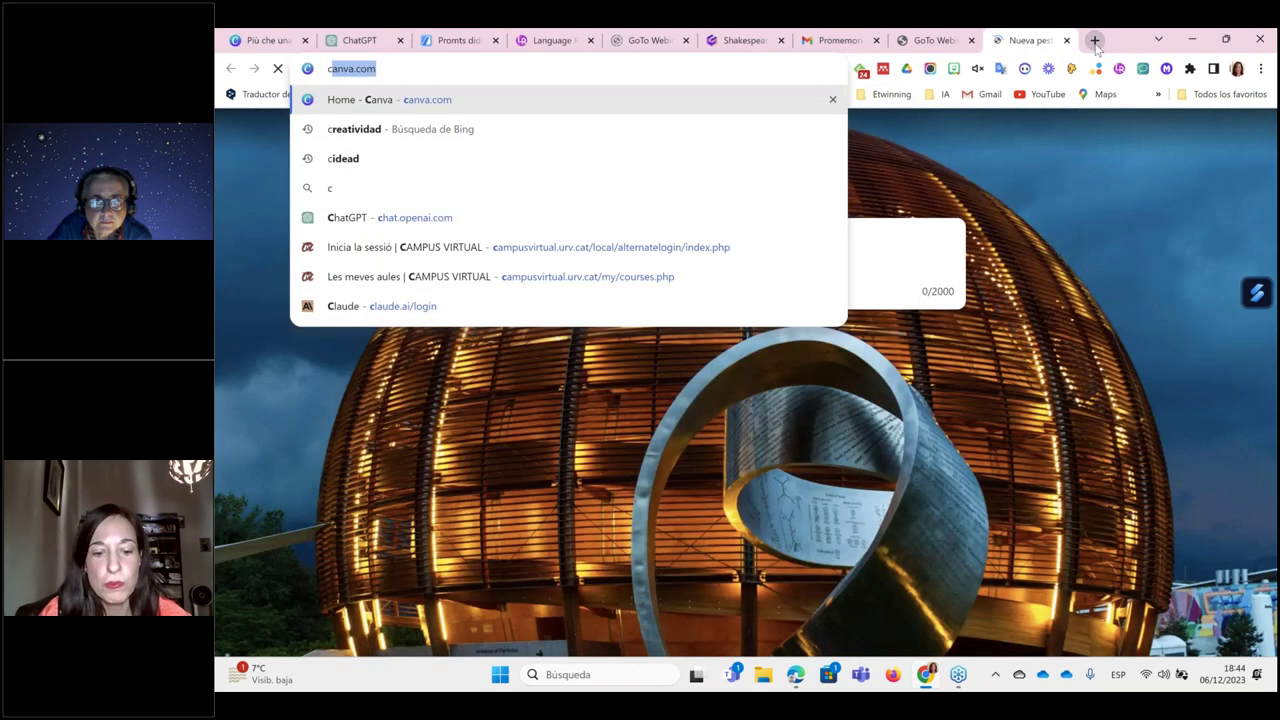
{"action": "type", "text": "hatpdf"}
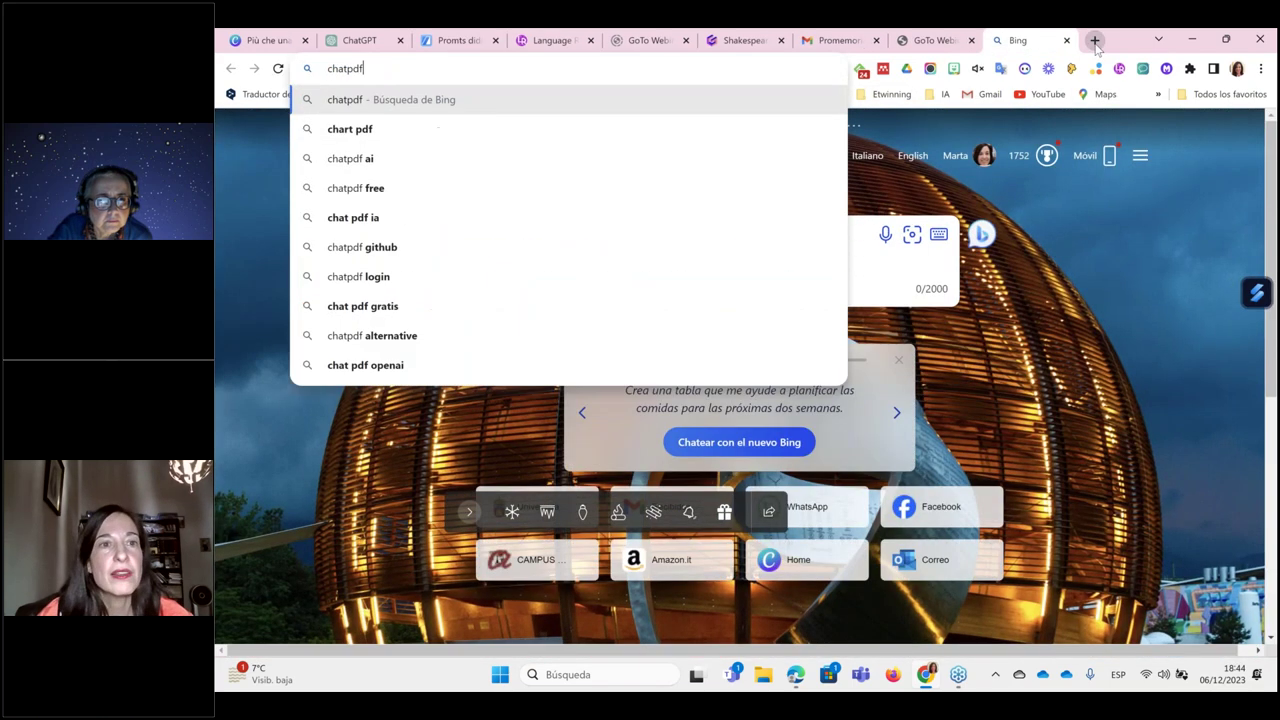
{"action": "key", "text": "Return"}
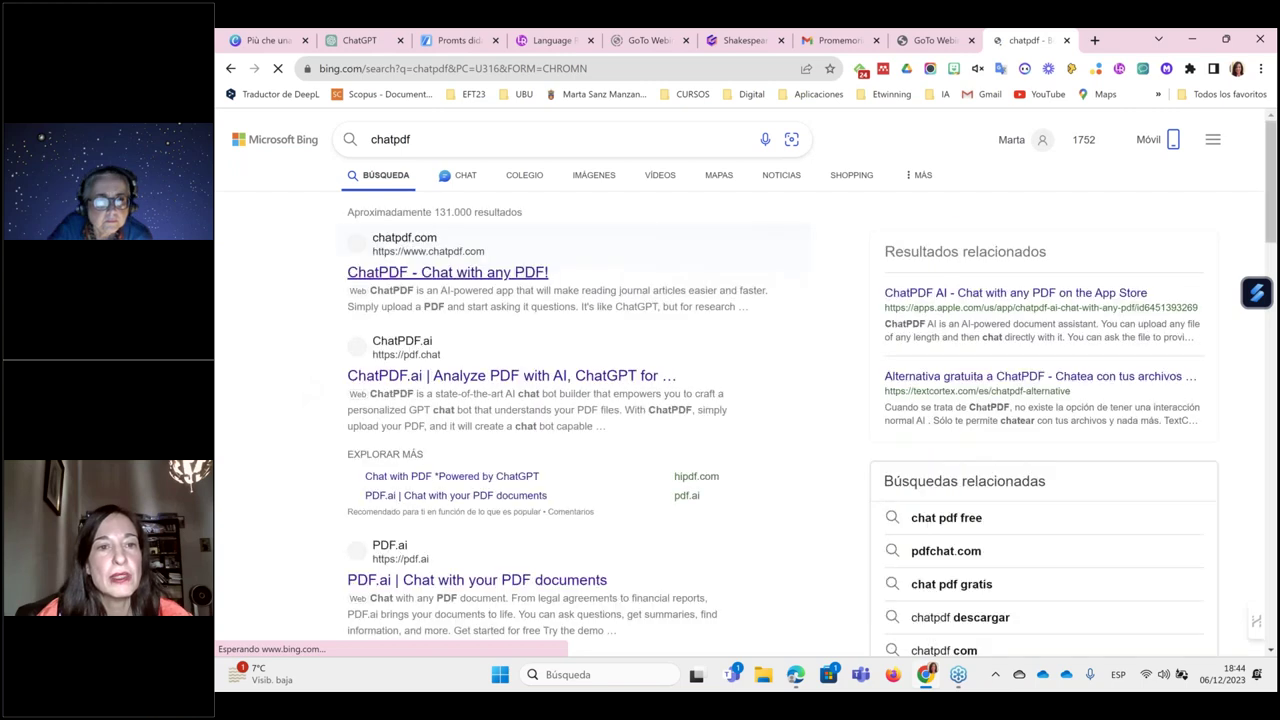
{"action": "left_click", "coordinate": [440, 274]}
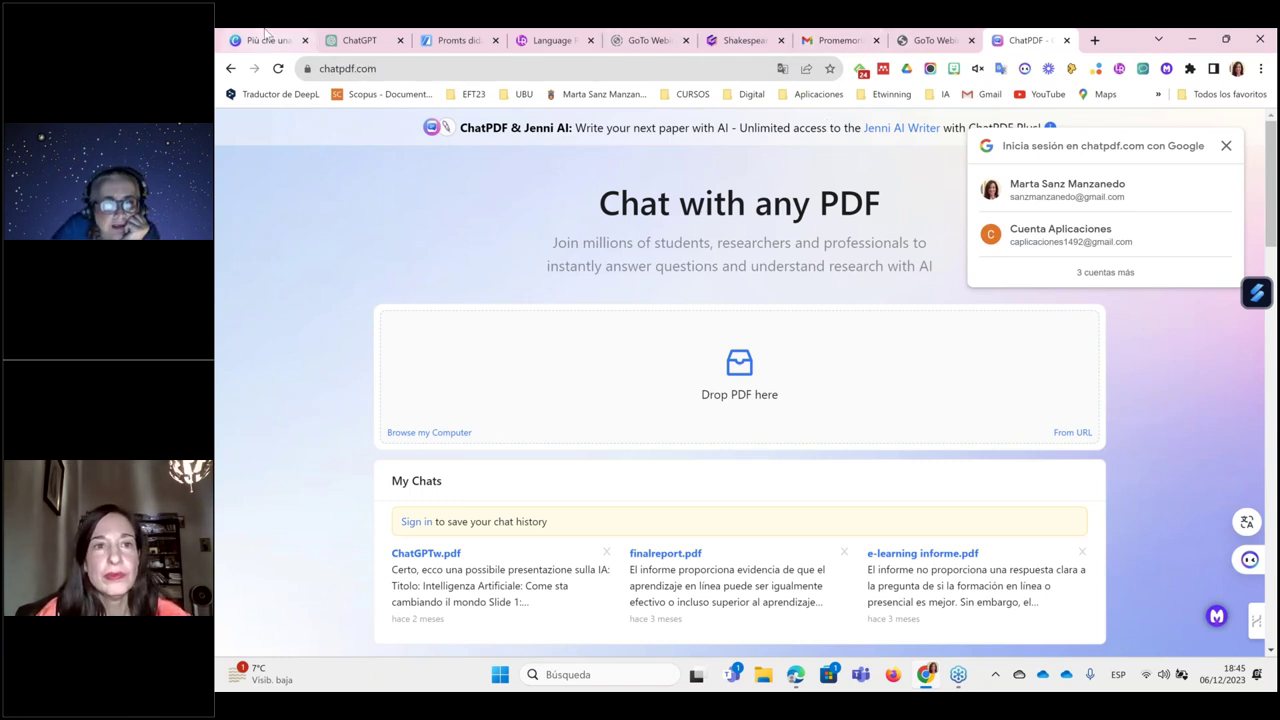
Step: Upload the PDF "How Early Digital Experience Shapes Young Brains During 0-12 Years A Scoping Review" from the borrar folder
{"action": "left_click", "coordinate": [732, 367]}
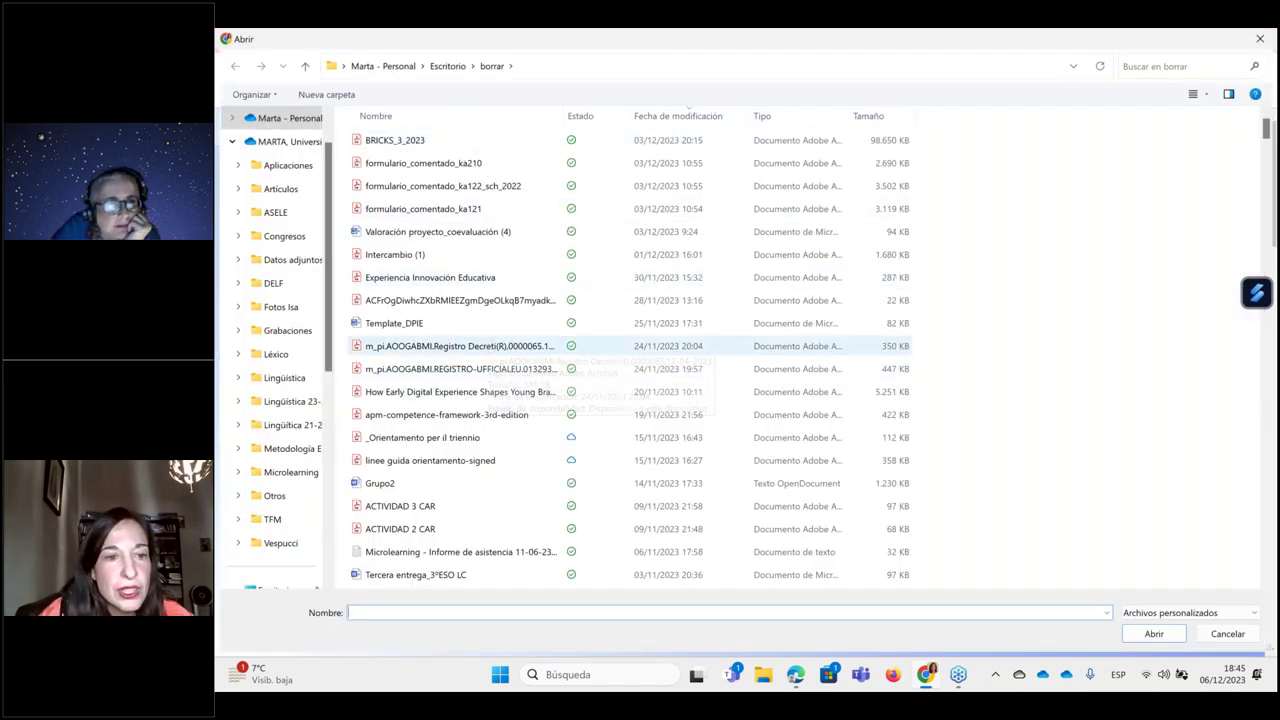
{"action": "left_click", "coordinate": [414, 395]}
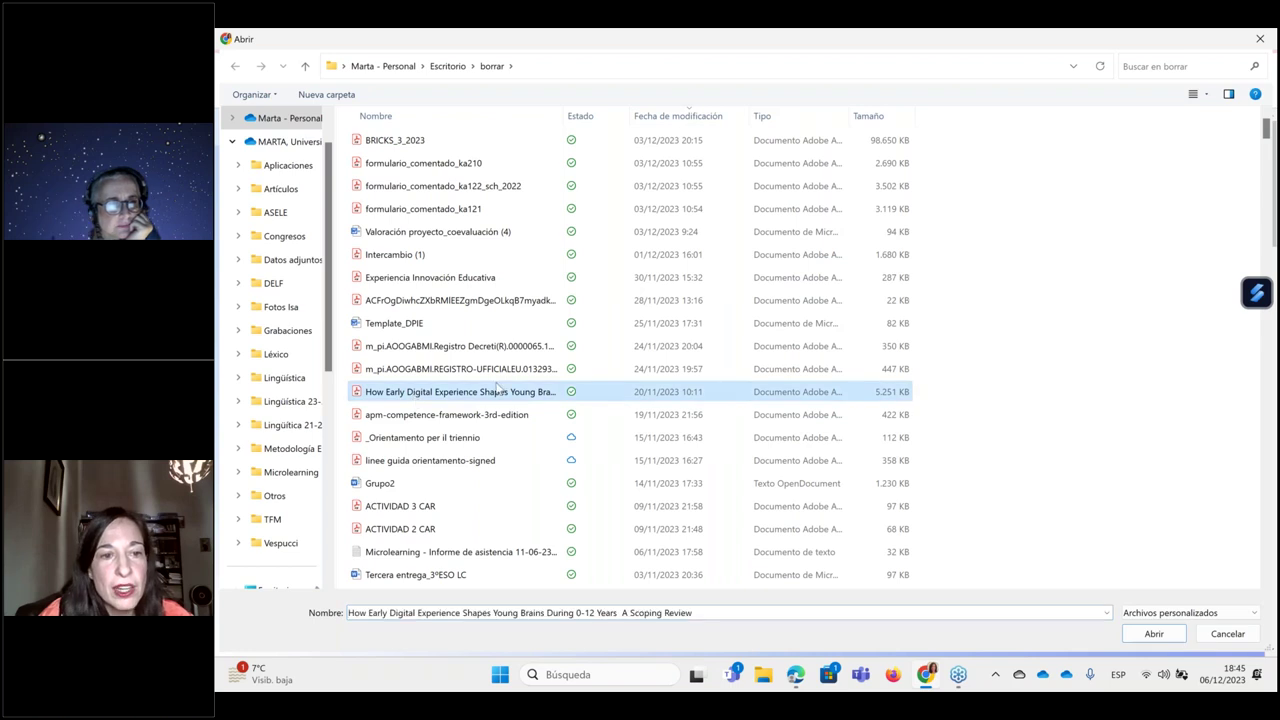
{"action": "left_click", "coordinate": [1156, 641]}
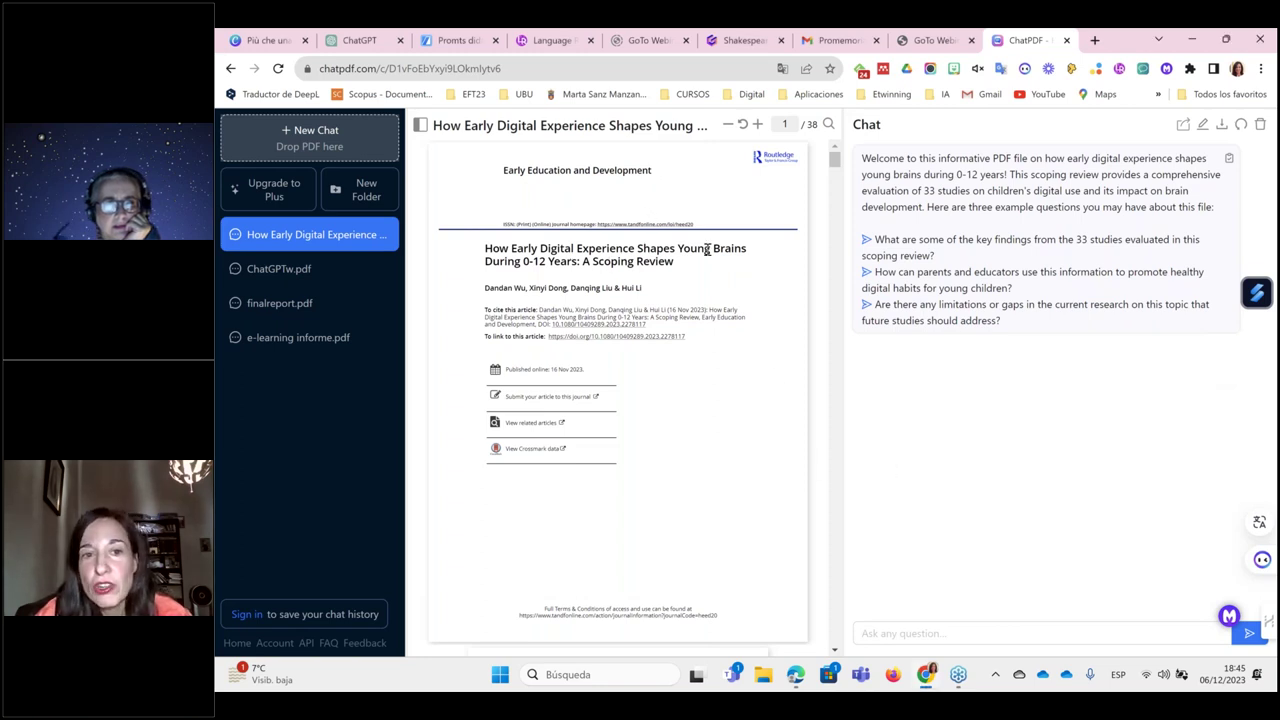
Step: Copy the suggested question about the key findings from the 33 studies into the chat and send it
{"action": "left_click", "coordinate": [902, 633]}
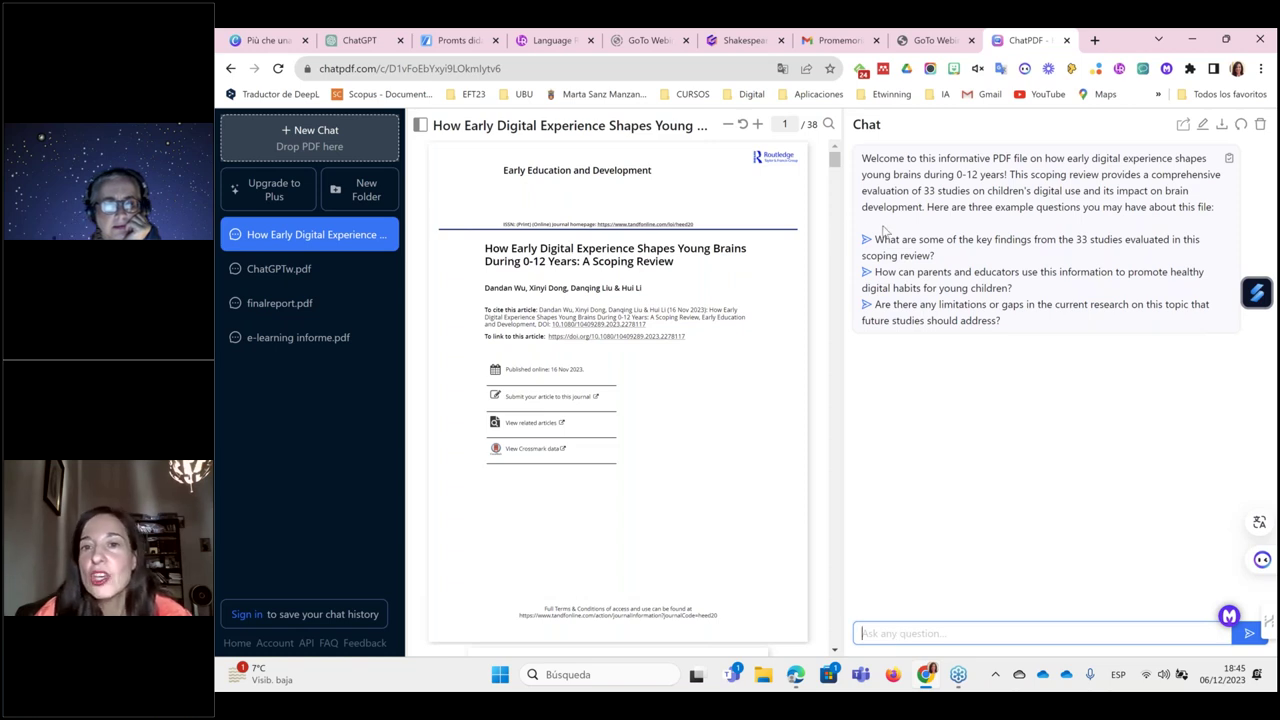
{"action": "left_click", "coordinate": [885, 238]}
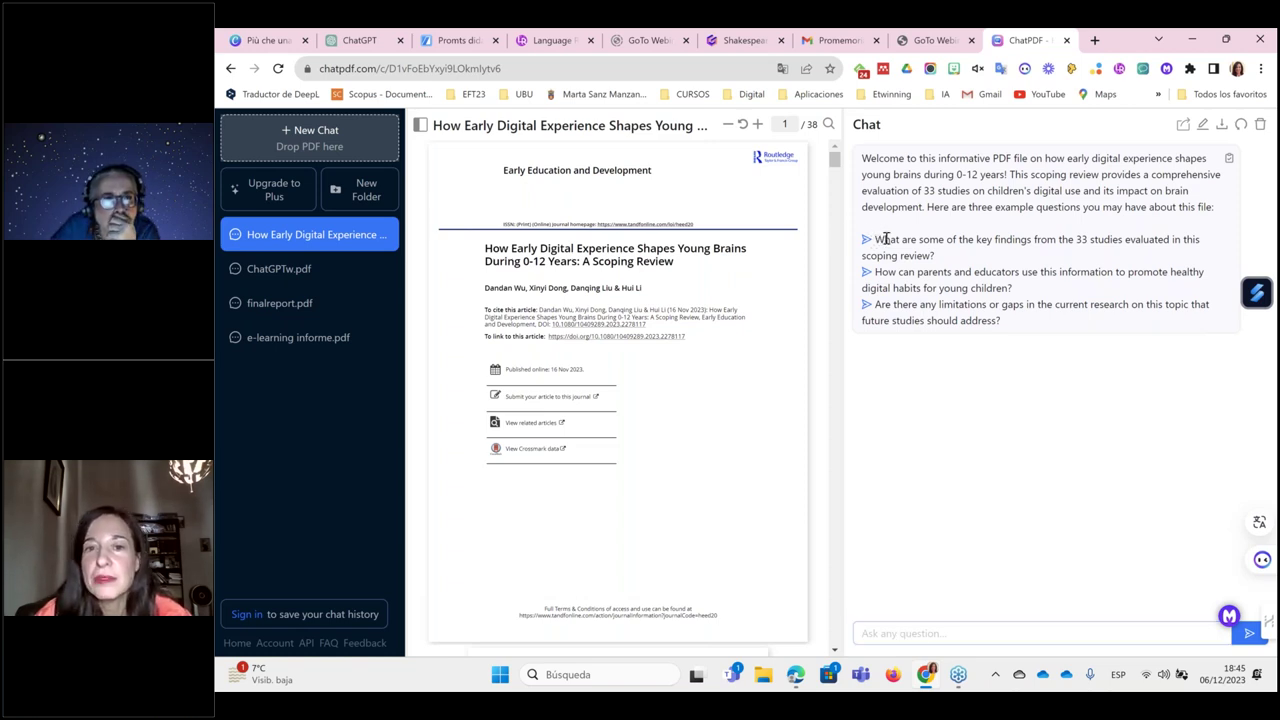
{"action": "triple_click", "coordinate": [885, 238]}
{"action": "key", "text": "ctrl+c"}
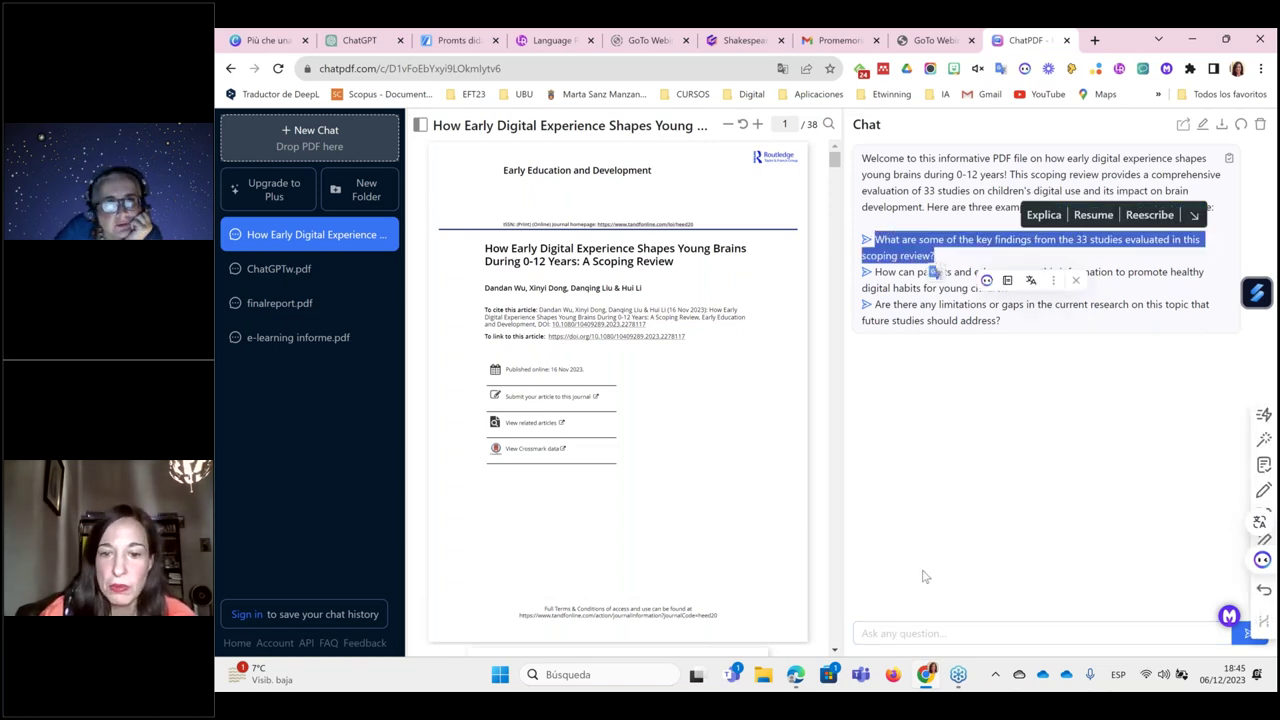
{"action": "left_click", "coordinate": [896, 632]}
{"action": "key", "text": "ctrl+v"}
{"action": "key", "text": "Return"}
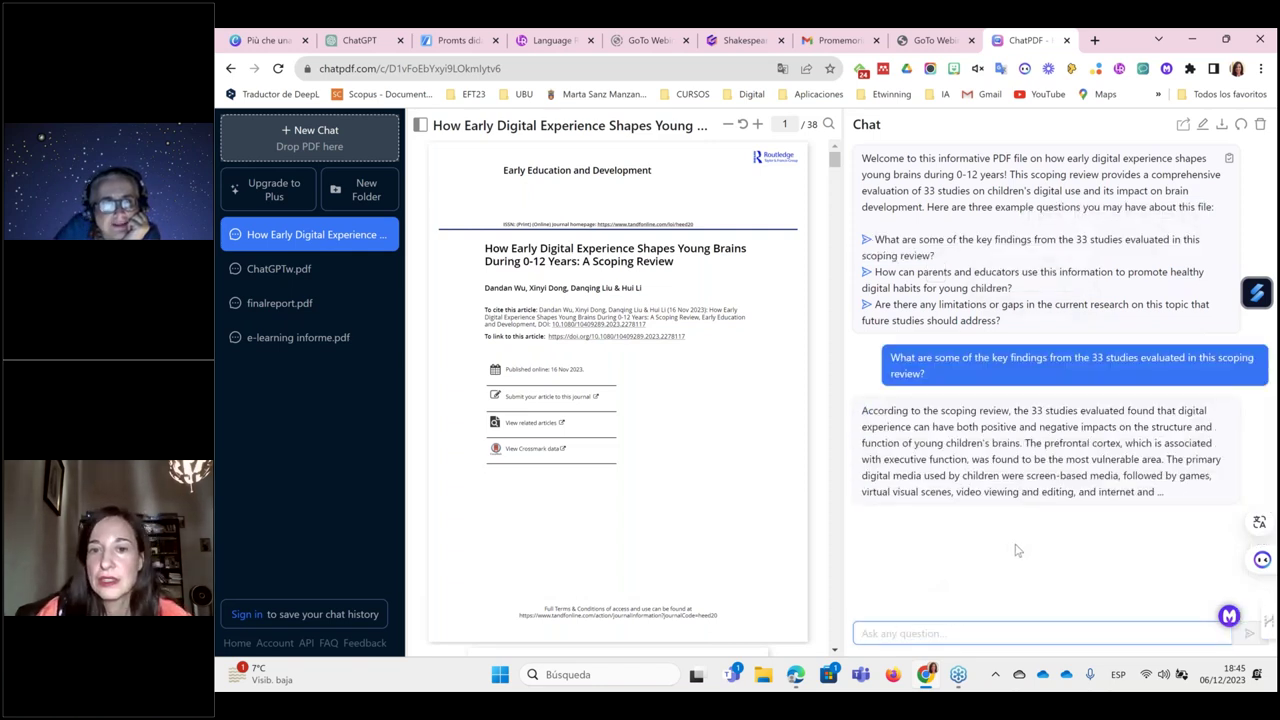
Step: Ask the chat "me lo traduces en español?" to get the answer in Spanish, and look back over the conversation
{"action": "left_click", "coordinate": [912, 632]}
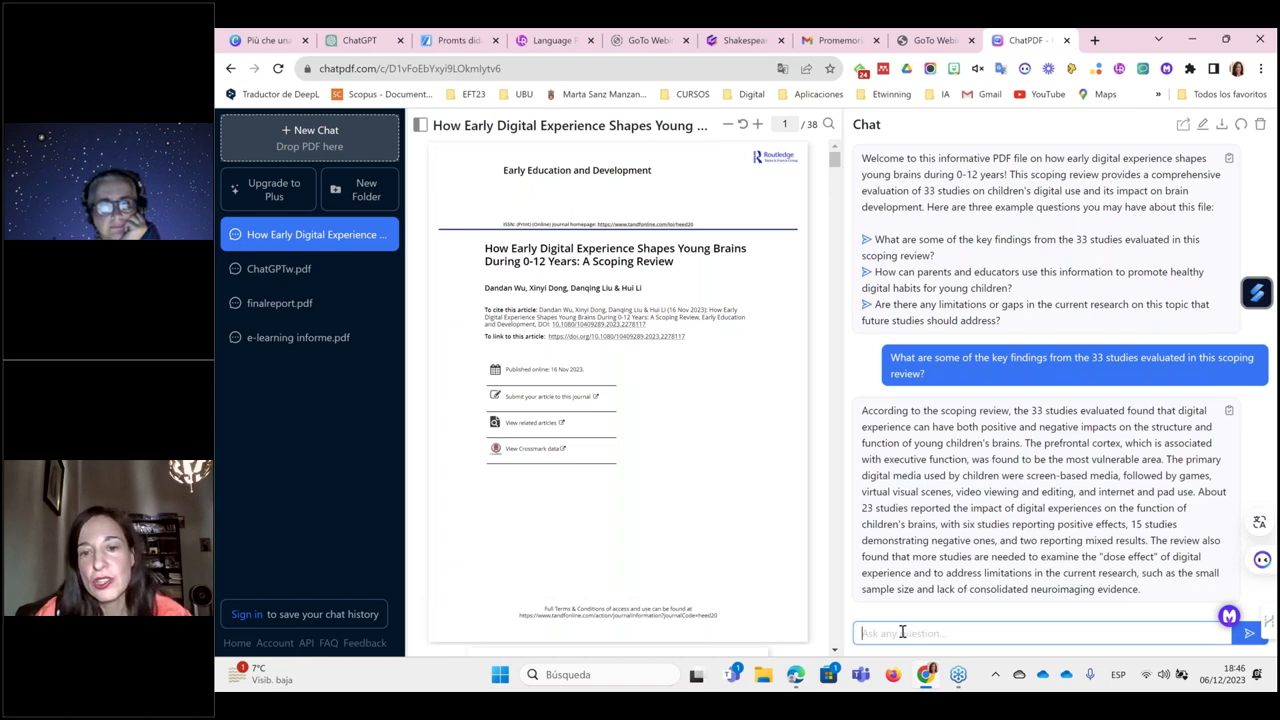
{"action": "type", "text": "me lo"}
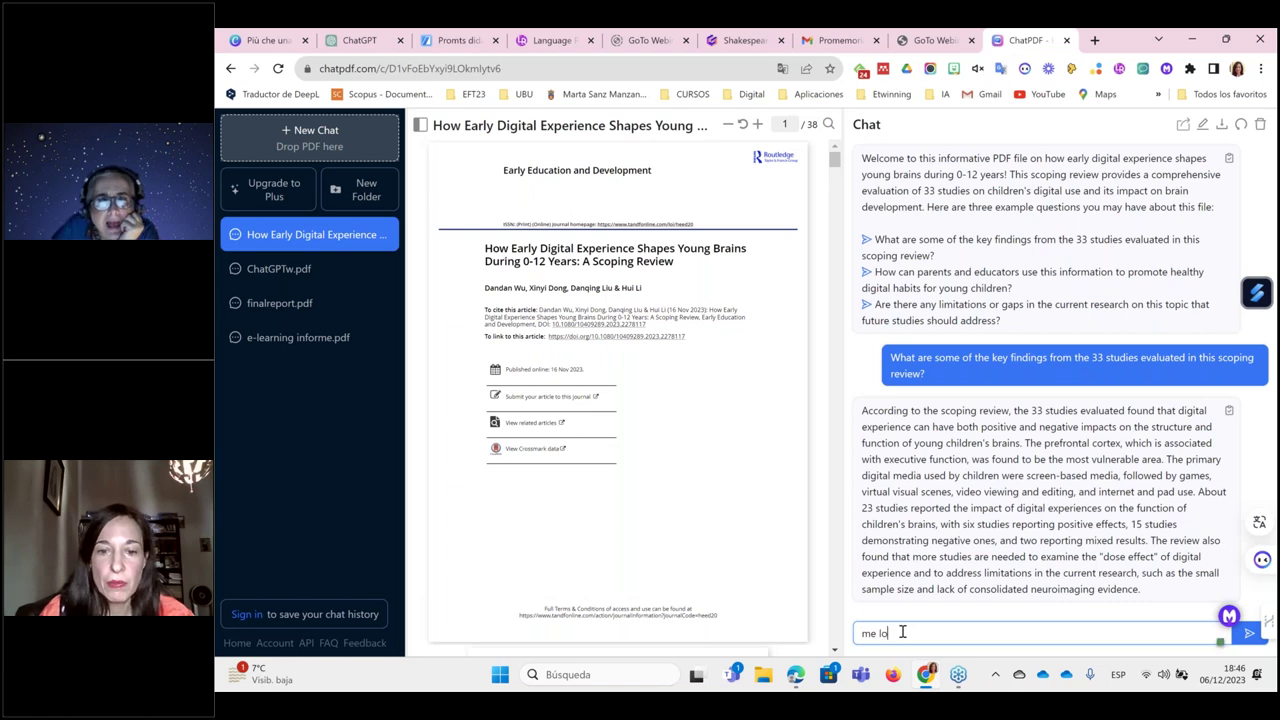
{"action": "type", "text": " traduces "}
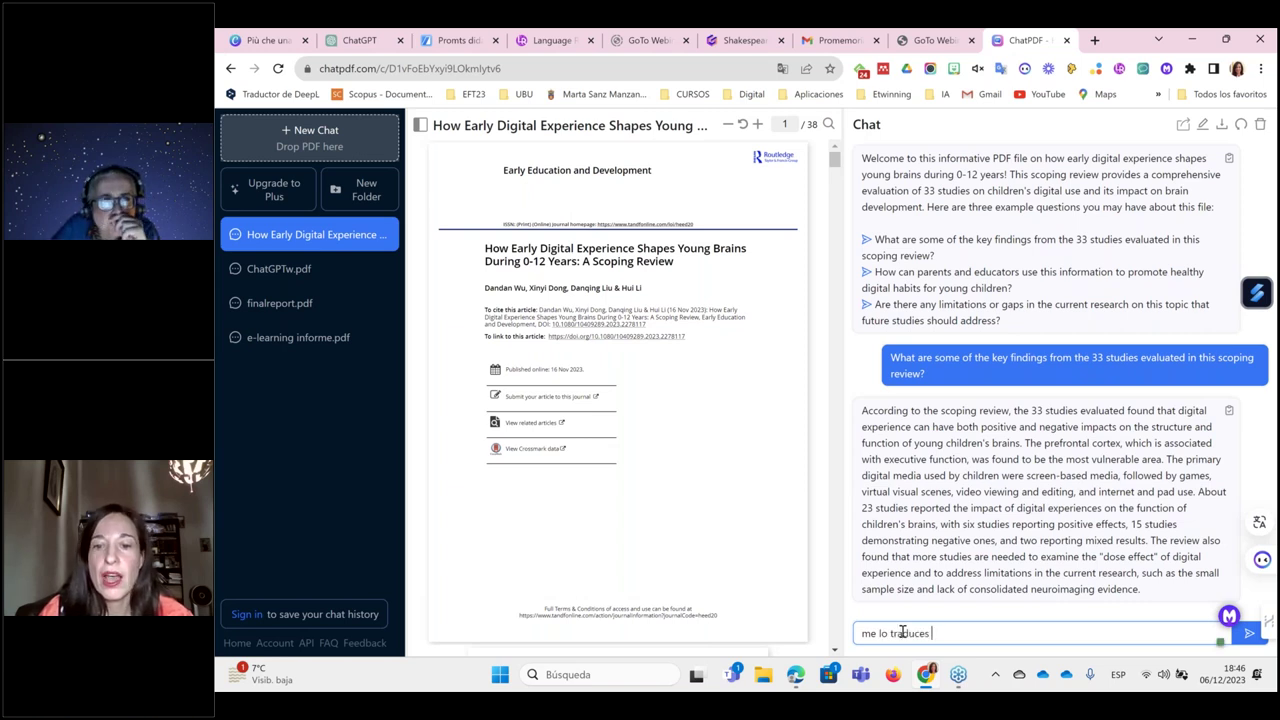
{"action": "type", "text": "en espa"}
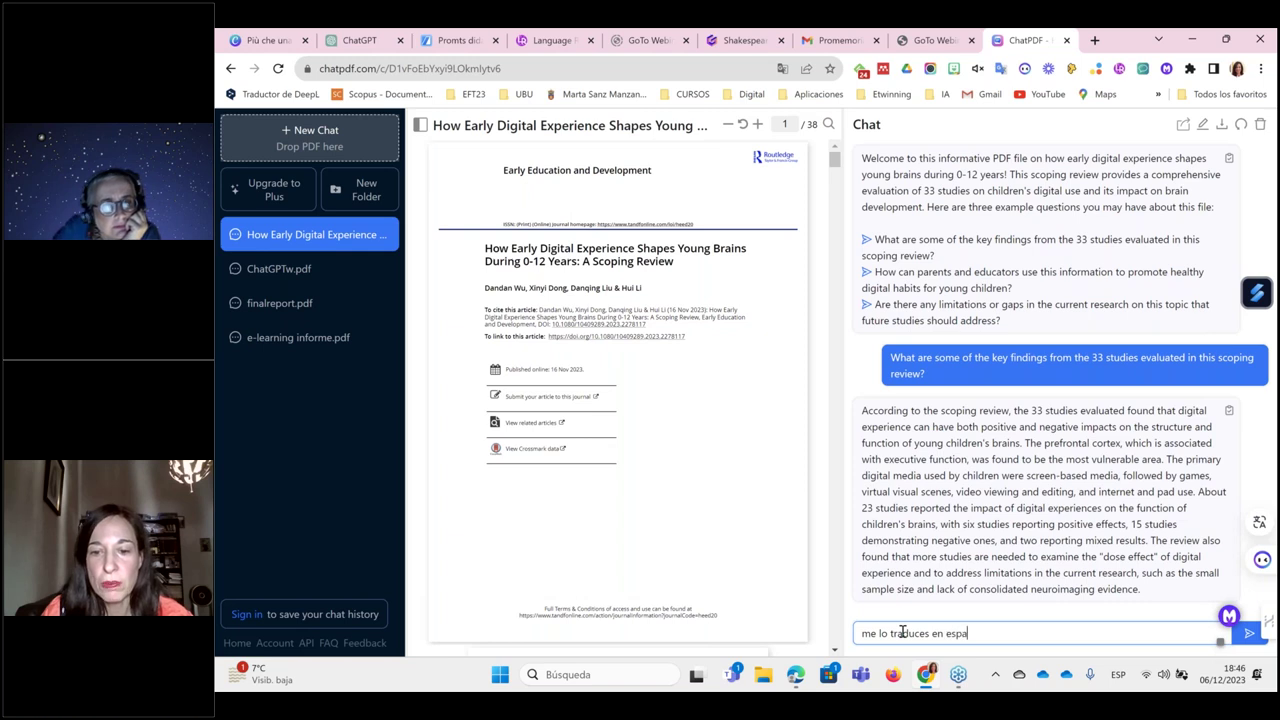
{"action": "type", "text": "ñol?"}
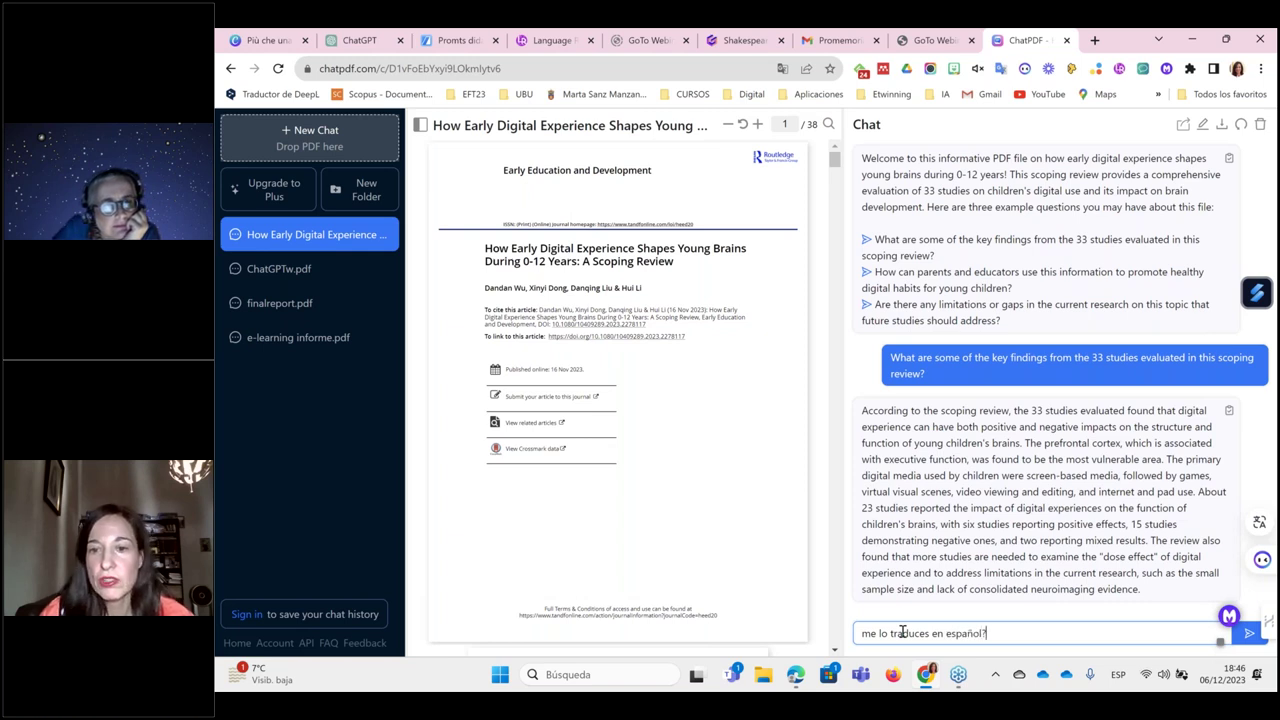
{"action": "key", "text": "Return"}
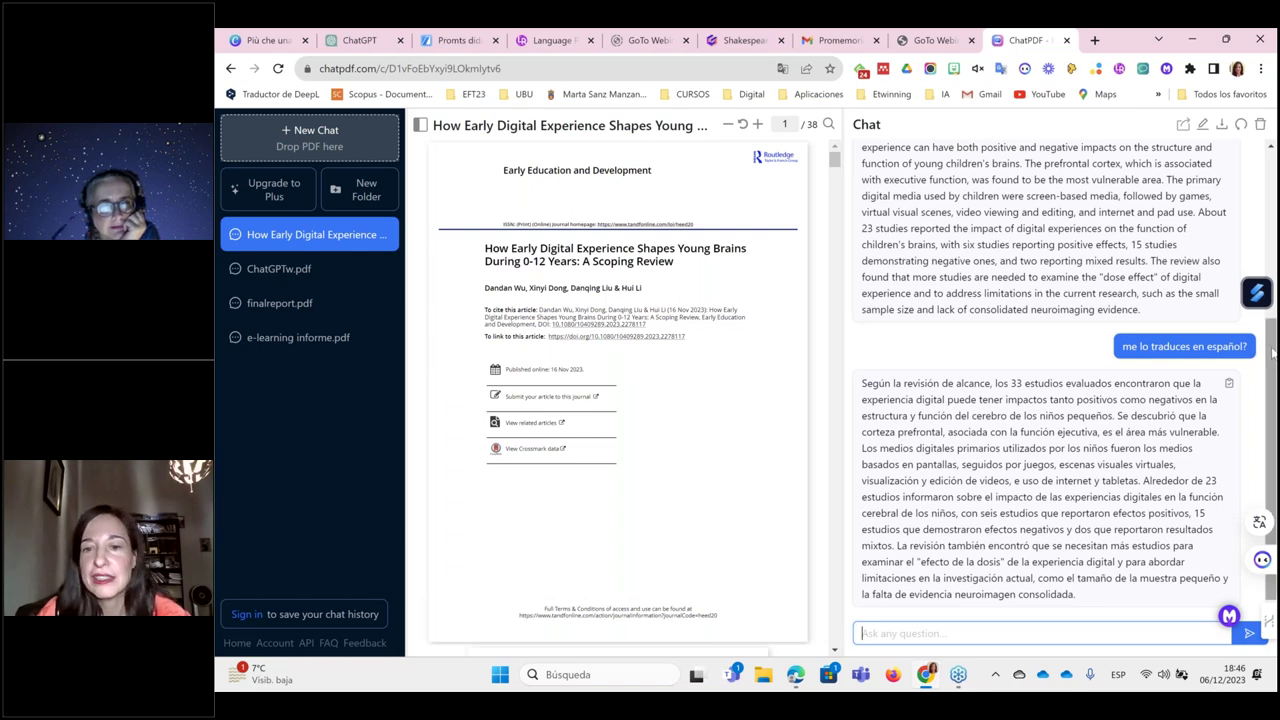
{"action": "scroll", "coordinate": [1273, 350], "scroll_direction": "up", "scroll_amount": 2}
{"action": "scroll", "coordinate": [1028, 393], "scroll_direction": "up", "scroll_amount": 1}
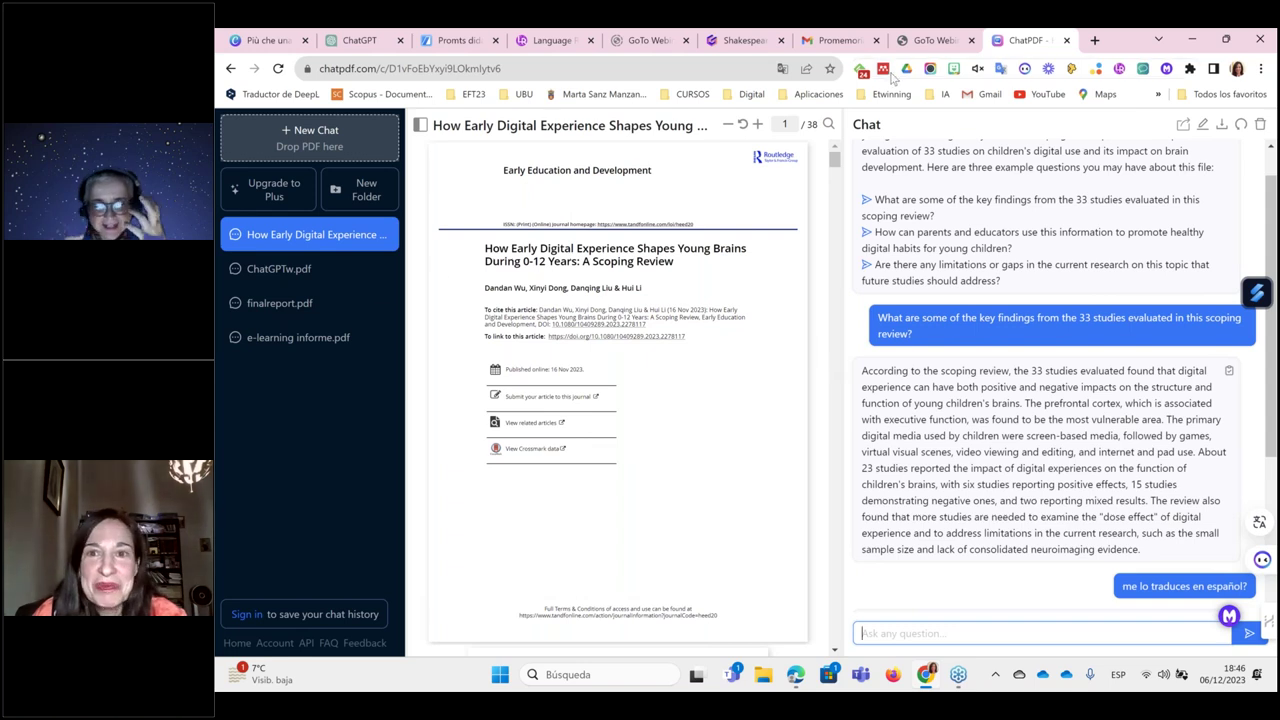
Step: Check the GoTo Webinar and ChatPDF pages briefly, and switch to the ChatGPT conversation containing the Christmas song
{"action": "left_click", "coordinate": [913, 40]}
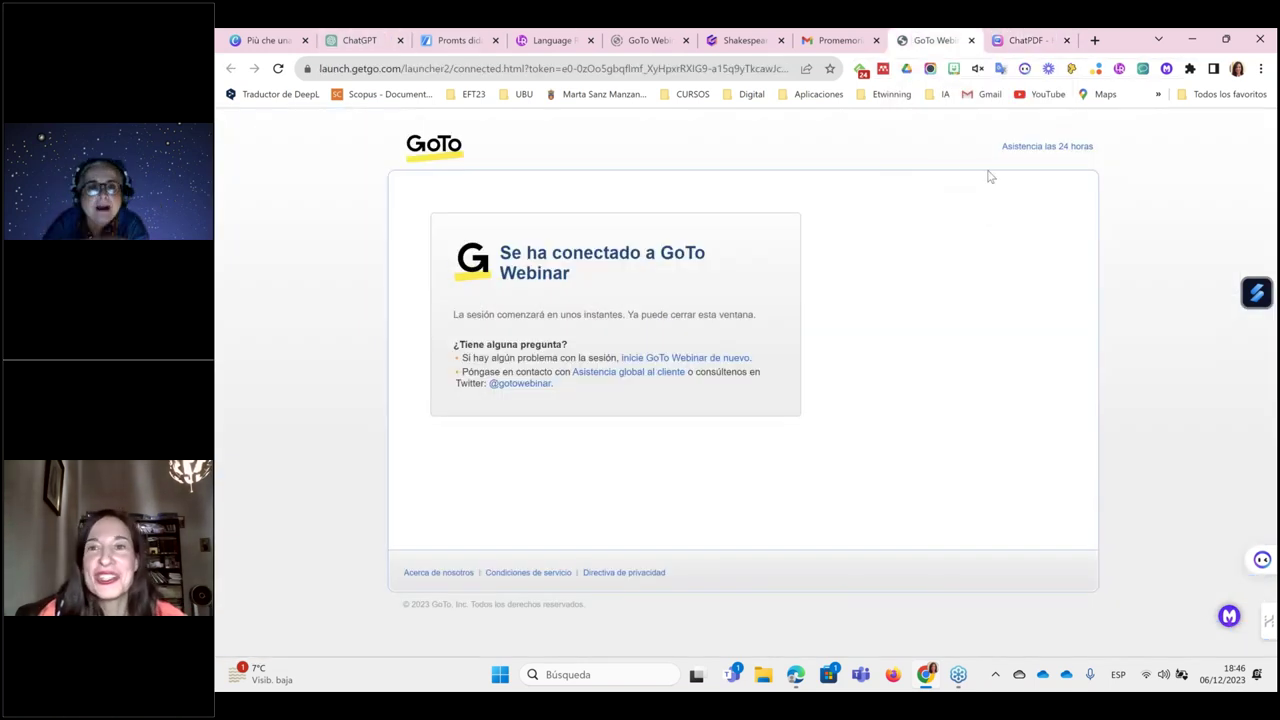
{"action": "left_click", "coordinate": [1018, 42]}
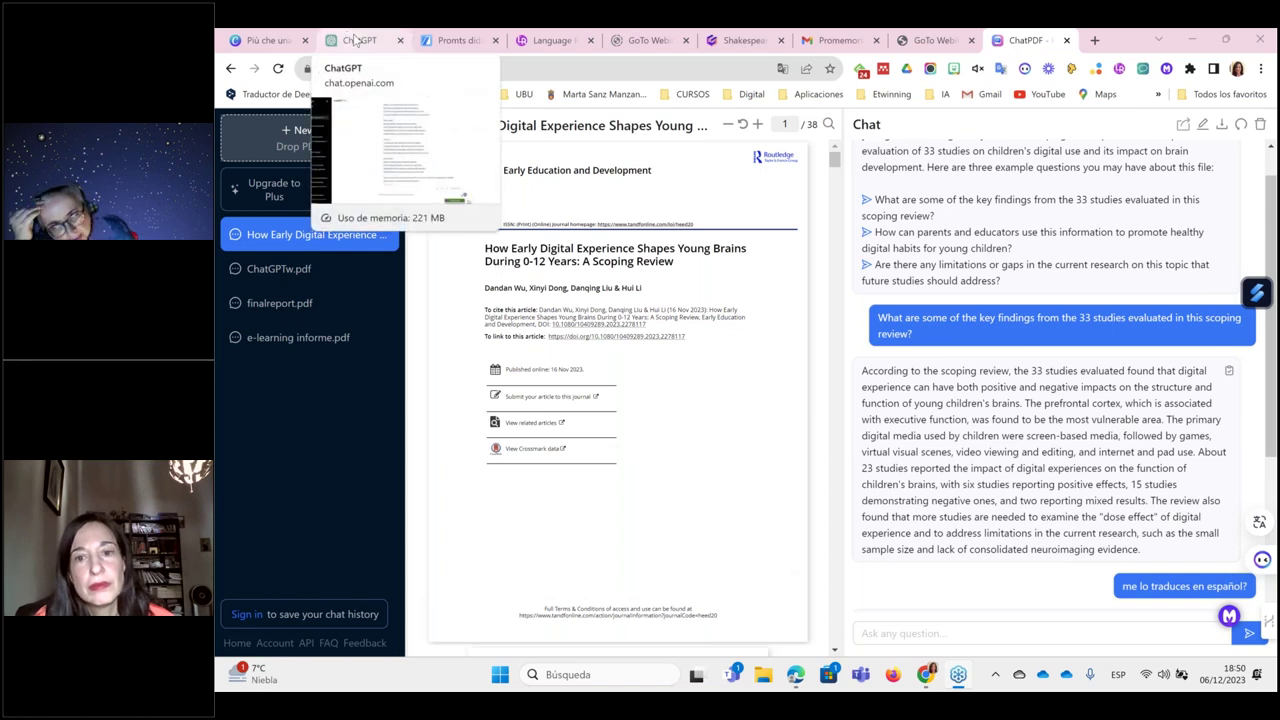
{"action": "left_click", "coordinate": [355, 39]}
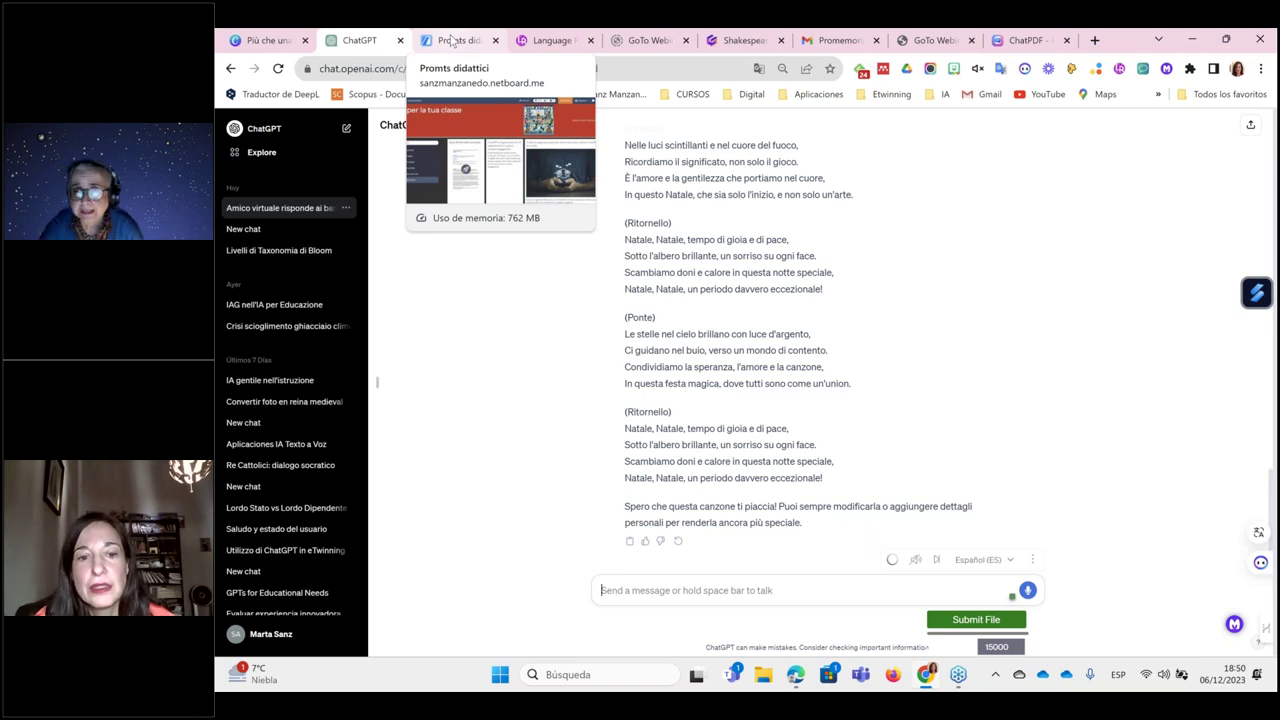
Step: Open the file picker for submitting a file to the chat, and close it without choosing one
{"action": "left_click", "coordinate": [958, 622]}
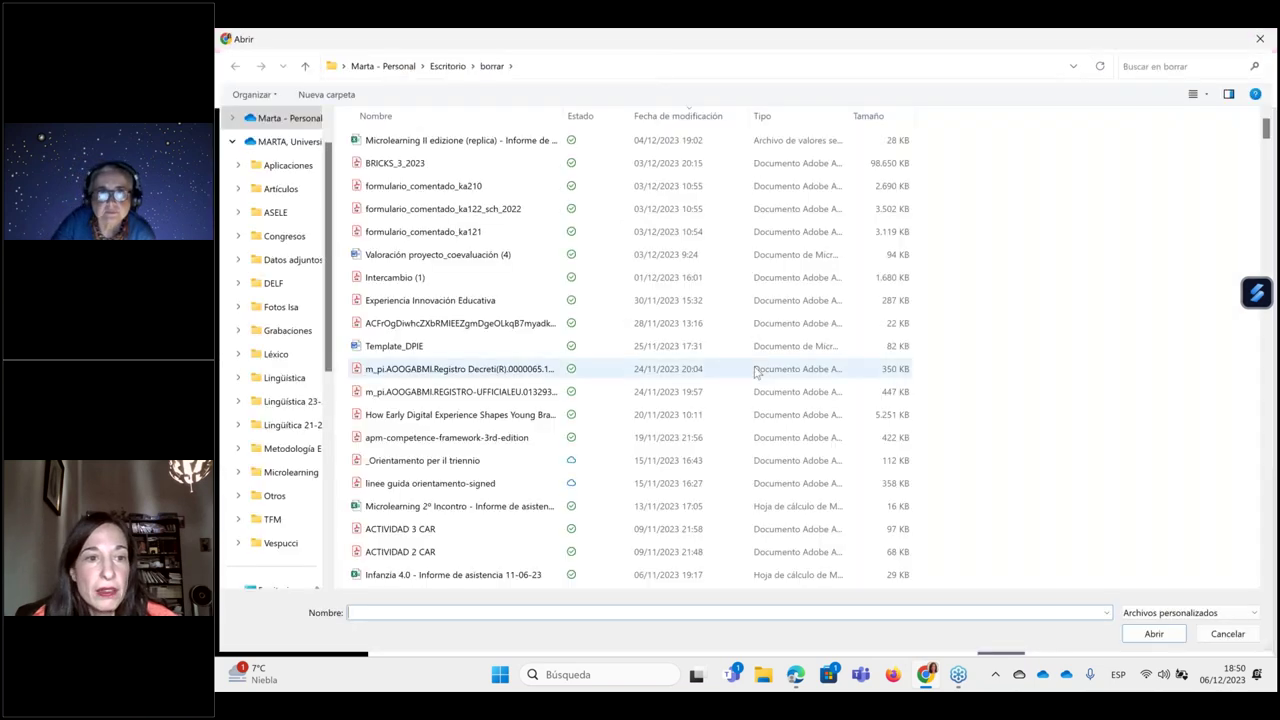
{"action": "left_click", "coordinate": [1259, 39]}
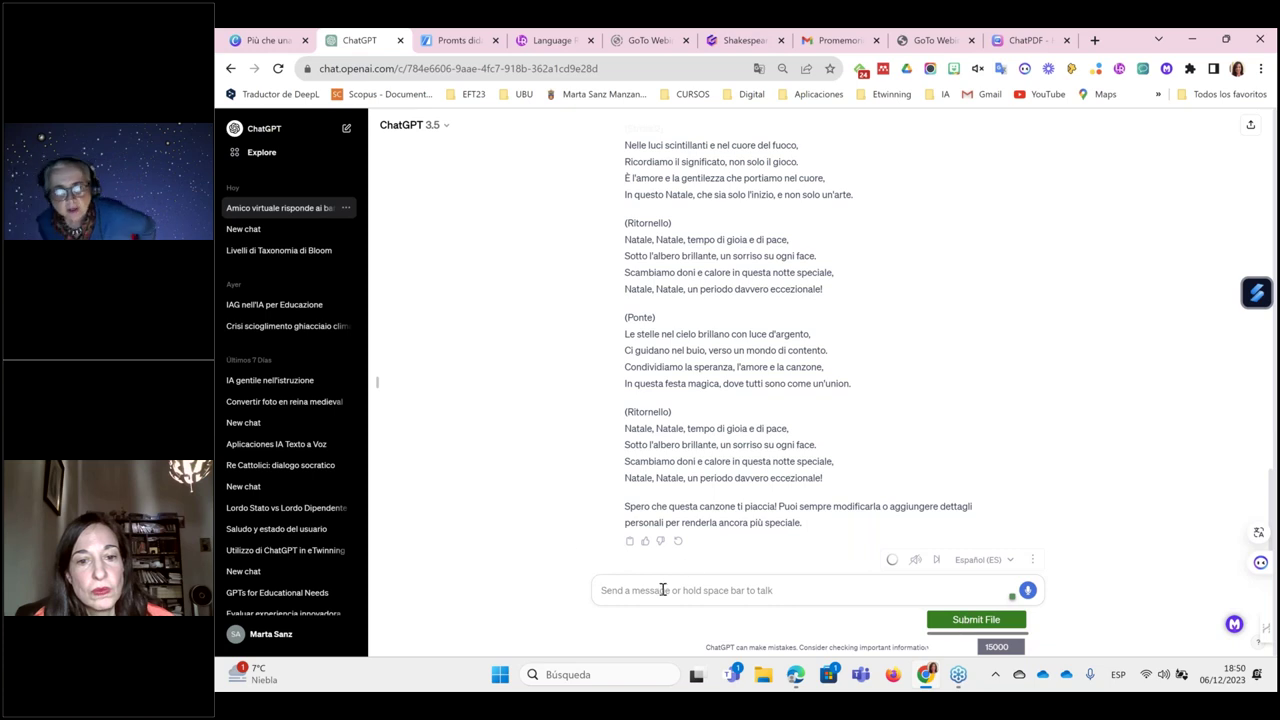
{"action": "type", "text": "Hazme un"}
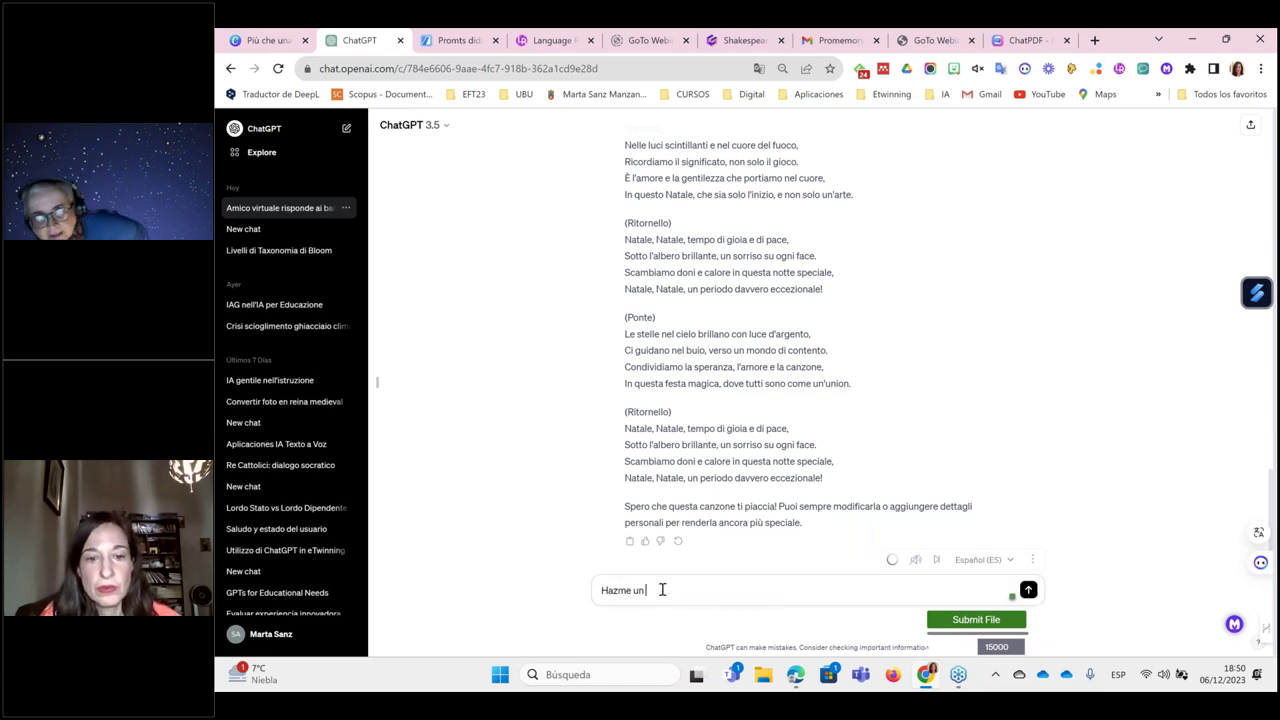
{"action": "key", "text": "BackSpace"}
{"action": "key", "text": "BackSpace"}
{"action": "key", "text": "BackSpace"}
{"action": "key", "text": "BackSpace"}
{"action": "key", "text": "BackSpace"}
{"action": "key", "text": "BackSpace"}
{"action": "key", "text": "BackSpace"}
{"action": "type", "text": "Agisci"}
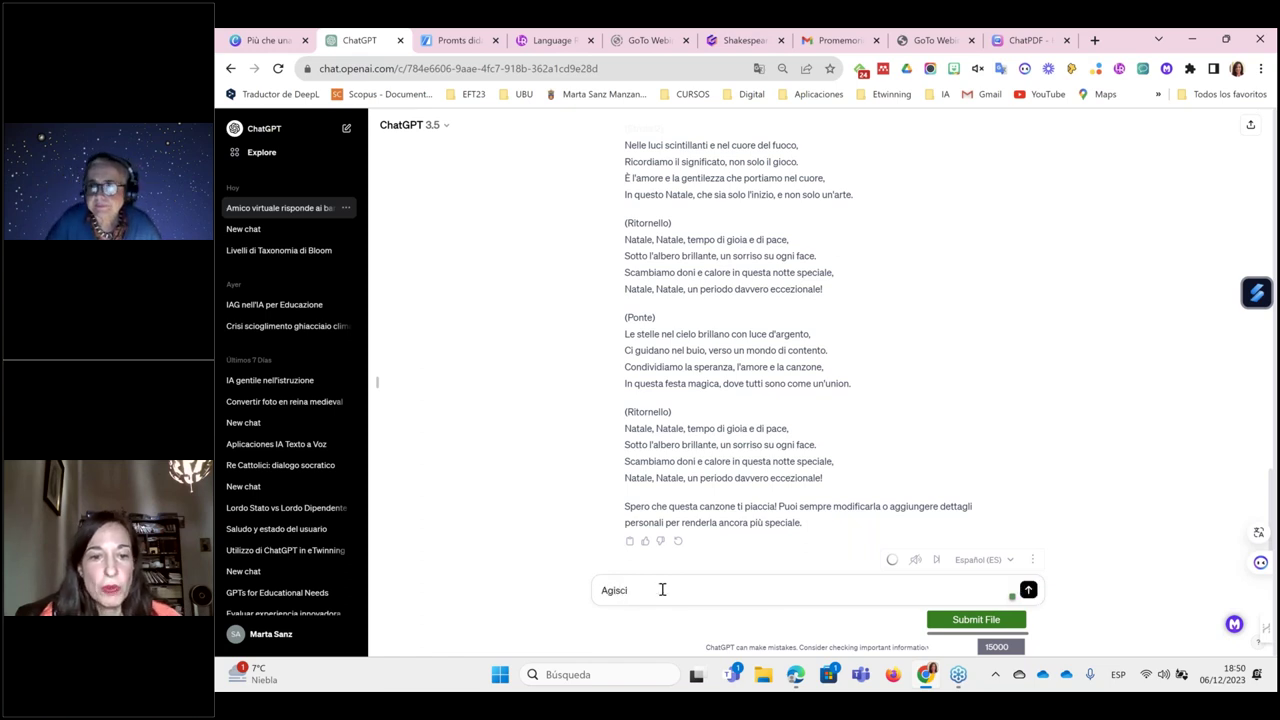
{"action": "type", "text": " come un insegnante di spagnolo , fammi un analisi sintattica della seguente frase:"}
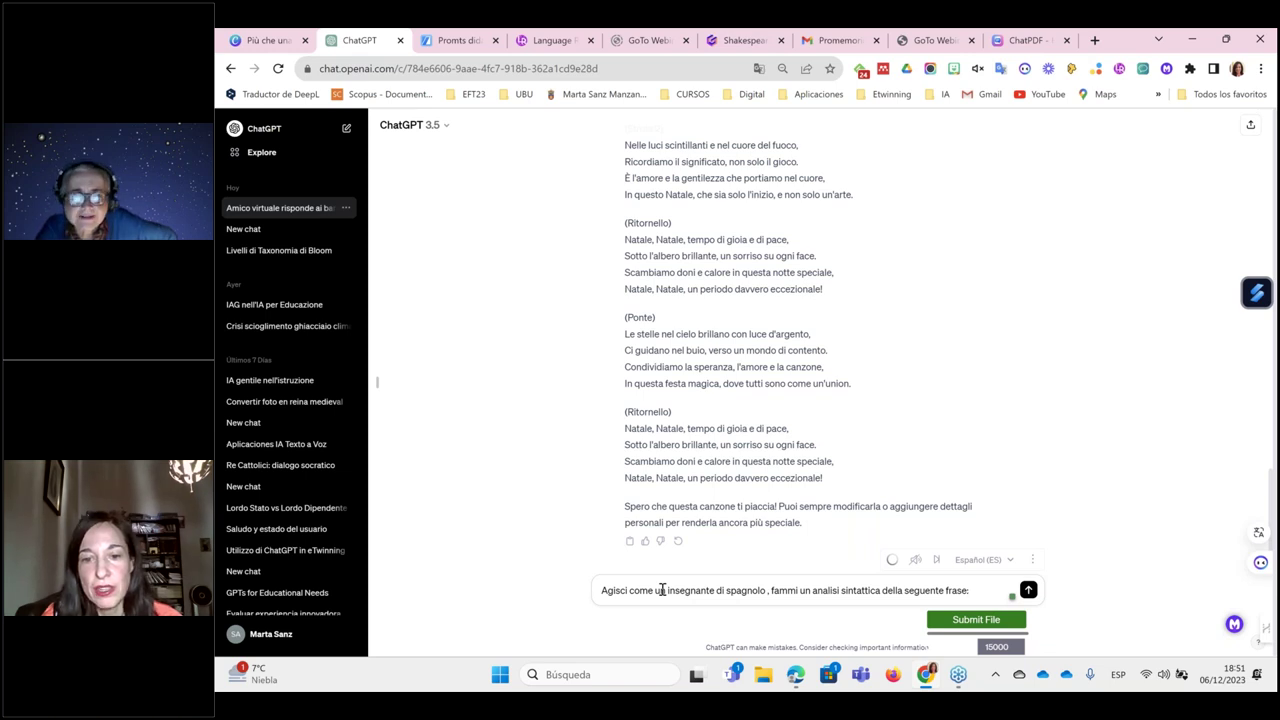
{"action": "key", "text": "BackSpace"}
{"action": "key", "text": "BackSpace"}
{"action": "key", "text": "BackSpace"}
{"action": "key", "text": "BackSpace"}
{"action": "key", "text": "BackSpace"}
{"action": "key", "text": "BackSpace"}
{"action": "key", "text": "BackSpace"}
{"action": "key", "text": "BackSpace"}
{"action": "key", "text": "BackSpace"}
{"action": "key", "text": "BackSpace"}
{"action": "key", "text": "BackSpace"}
{"action": "key", "text": "BackSpace"}
{"action": "key", "text": "BackSpace"}
{"action": "key", "text": "BackSpace"}
{"action": "key", "text": "BackSpace"}
{"action": "key", "text": "BackSpace"}
{"action": "key", "text": "BackSpace"}
{"action": "key", "text": "BackSpace"}
{"action": "key", "text": "BackSpace"}
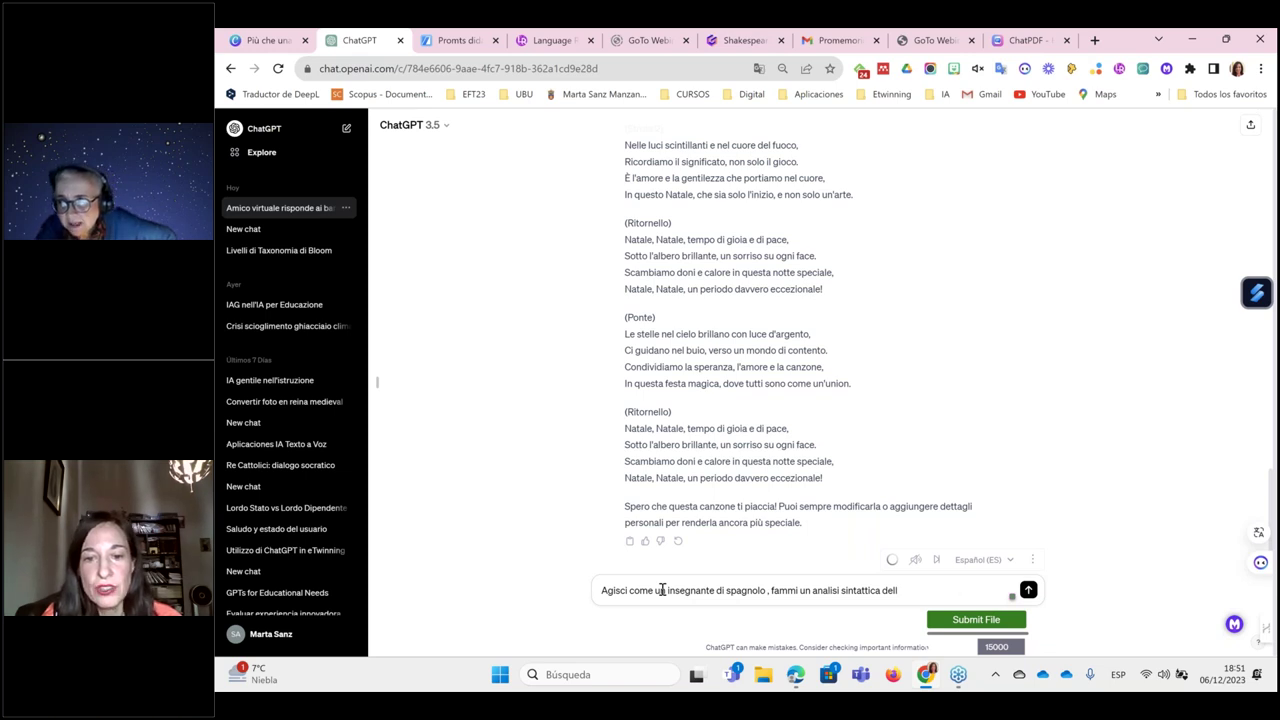
{"action": "type", "text": "l"}
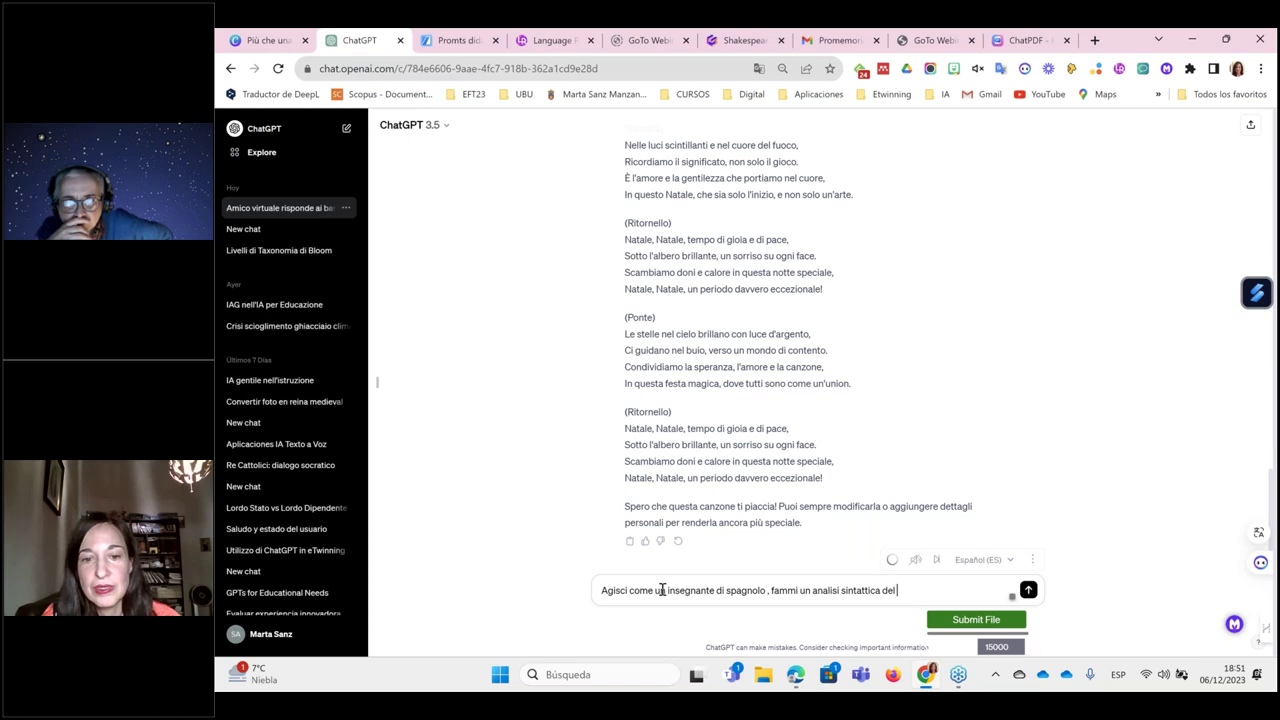
{"action": "key", "text": "BackSpace"}
{"action": "key", "text": "BackSpace"}
{"action": "key", "text": "BackSpace"}
{"action": "key", "text": "BackSpace"}
{"action": "key", "text": "BackSpace"}
{"action": "key", "text": "BackSpace"}
{"action": "key", "text": "BackSpace"}
{"action": "key", "text": "BackSpace"}
{"action": "key", "text": "BackSpace"}
{"action": "key", "text": "BackSpace"}
{"action": "key", "text": "BackSpace"}
{"action": "key", "text": "BackSpace"}
{"action": "key", "text": "BackSpace"}
{"action": "key", "text": "BackSpace"}
{"action": "key", "text": "BackSpace"}
{"action": "key", "text": "BackSpace"}
{"action": "key", "text": "BackSpace"}
{"action": "key", "text": "BackSpace"}
{"action": "key", "text": "BackSpace"}
{"action": "key", "text": "BackSpace"}
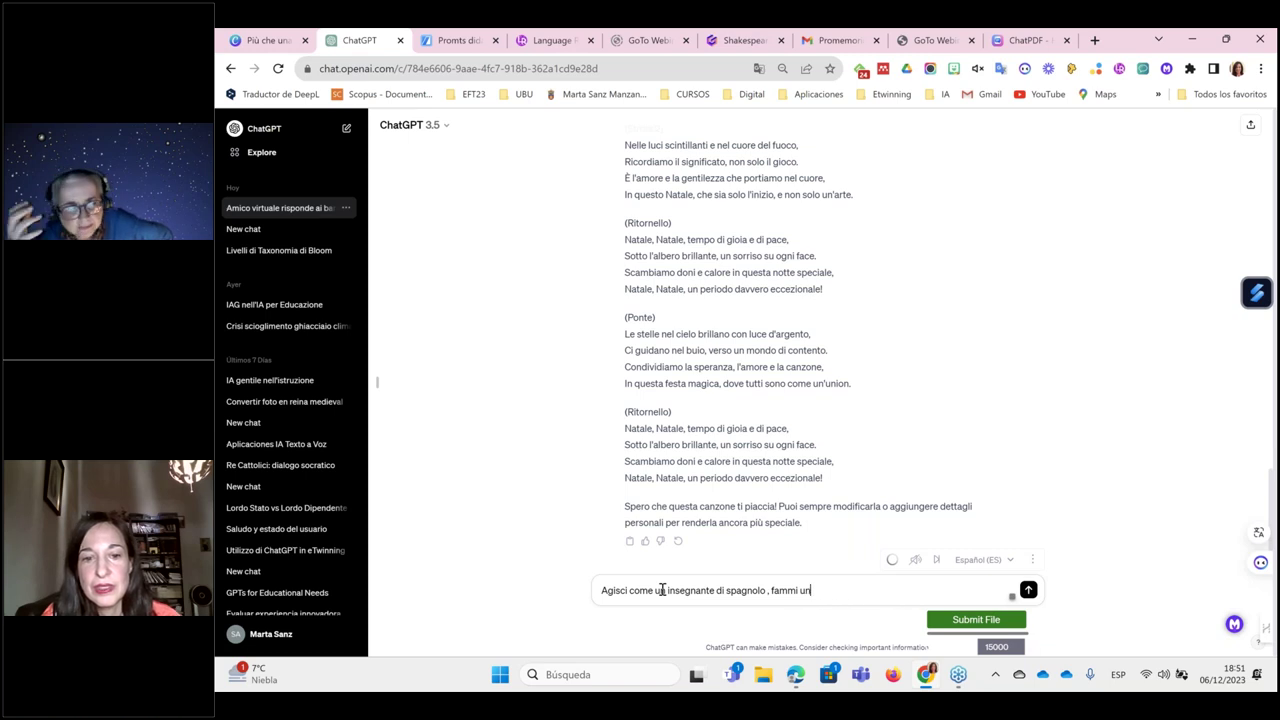
{"action": "key", "text": "BackSpace"}
{"action": "key", "text": "BackSpace"}
{"action": "key", "text": "BackSpace"}
{"action": "key", "text": "BackSpace"}
{"action": "key", "text": "BackSpace"}
{"action": "key", "text": "BackSpace"}
{"action": "key", "text": "BackSpace"}
{"action": "key", "text": "BackSpace"}
{"action": "key", "text": "BackSpace"}
{"action": "key", "text": "BackSpace"}
{"action": "key", "text": "BackSpace"}
{"action": "key", "text": "BackSpace"}
{"action": "key", "text": "BackSpace"}
{"action": "key", "text": "BackSpace"}
{"action": "key", "text": "BackSpace"}
{"action": "key", "text": "BackSpace"}
{"action": "key", "text": "BackSpace"}
{"action": "key", "text": "BackSpace"}
{"action": "key", "text": "BackSpace"}
{"action": "key", "text": "BackSpace"}
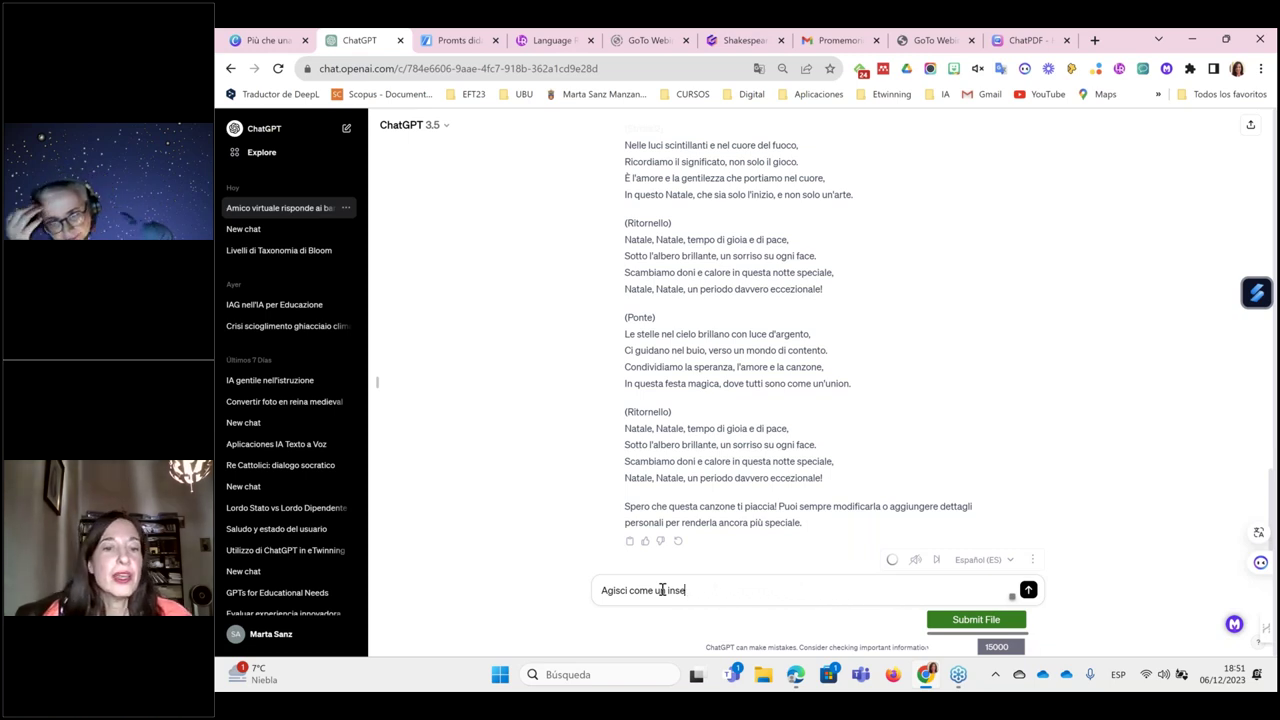
{"action": "key", "text": "BackSpace"}
{"action": "key", "text": "BackSpace"}
{"action": "key", "text": "BackSpace"}
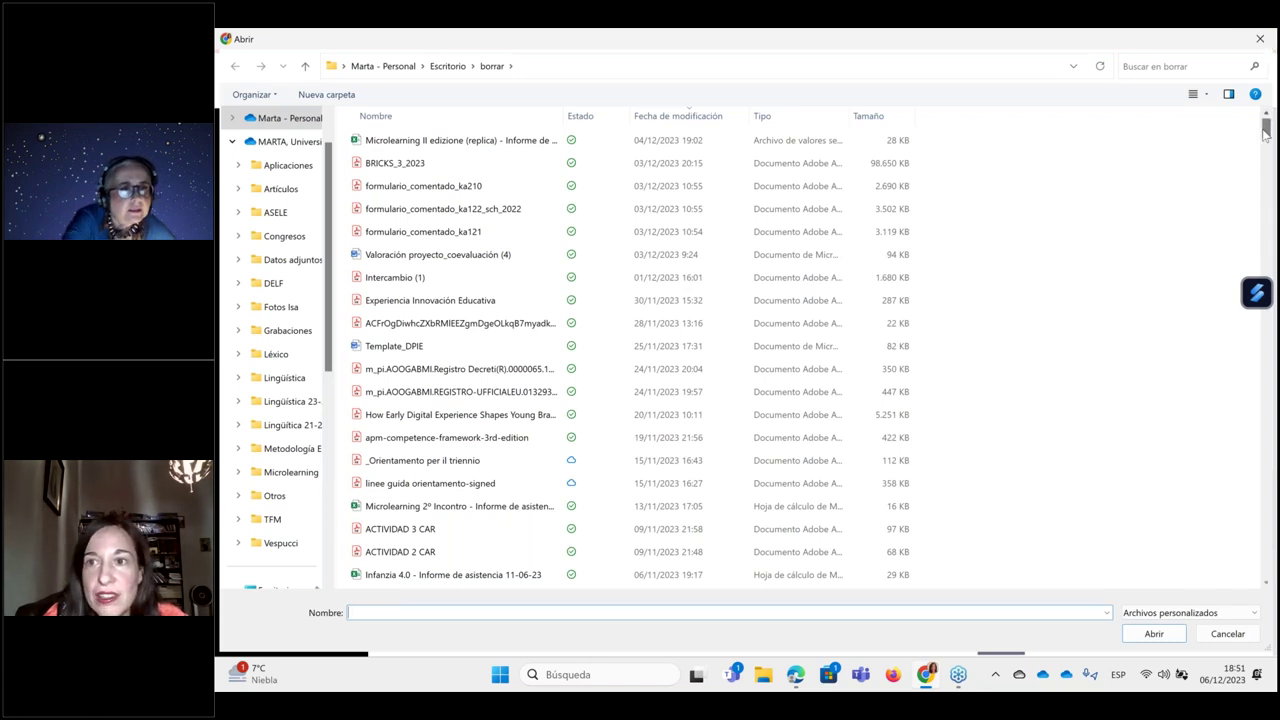
{"action": "mouse_move", "coordinate": [1265, 134]}
{"action": "left_mouse_down"}
{"action": "mouse_move", "coordinate": [1266, 208]}
{"action": "mouse_move", "coordinate": [1266, 128]}
{"action": "left_mouse_up"}
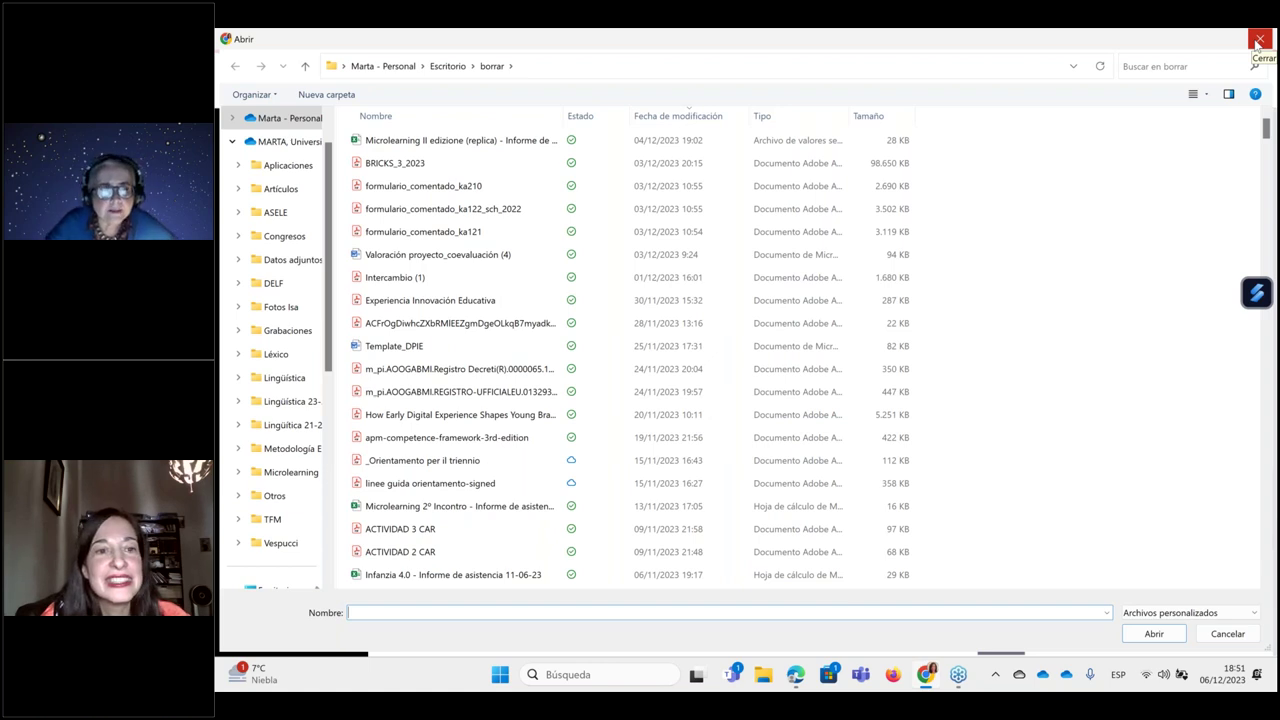
{"action": "left_click", "coordinate": [1257, 40]}
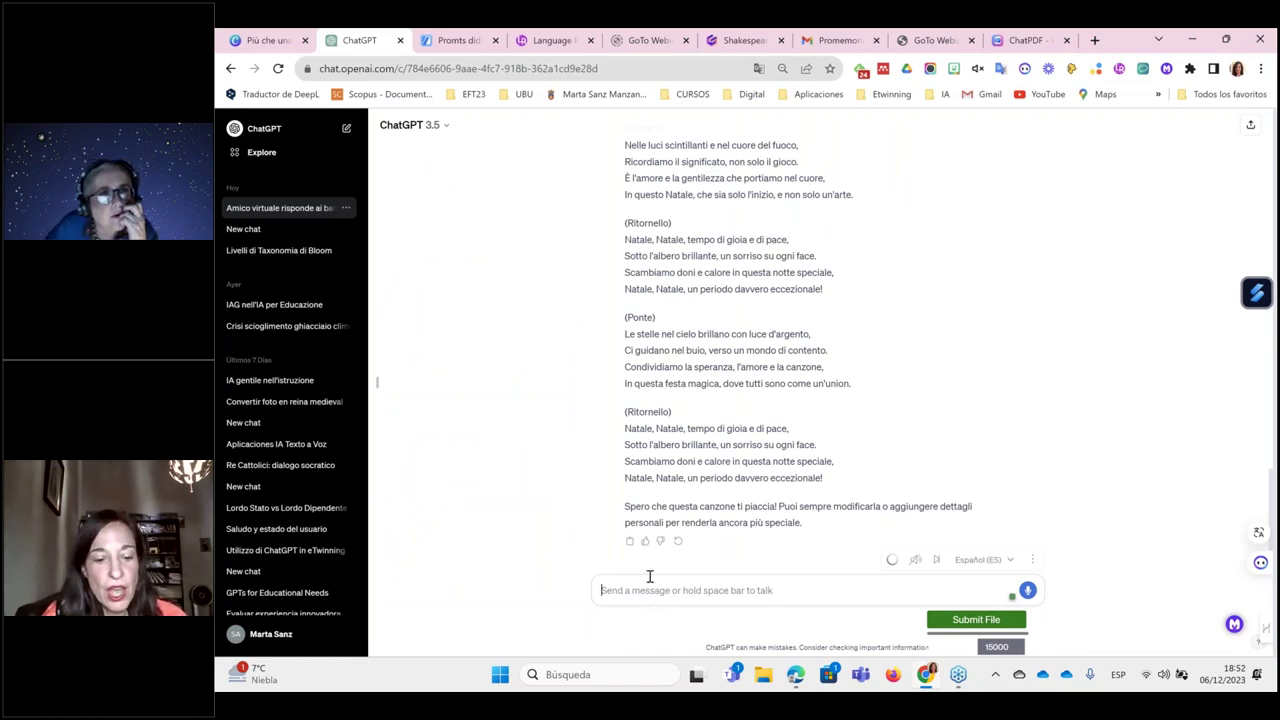
Step: Draft the prompt "Sei un insegnante di italiano di prima liceo, creami un testo di storia romana per alunni" without sending it
{"action": "type", "text": "Sei un i"}
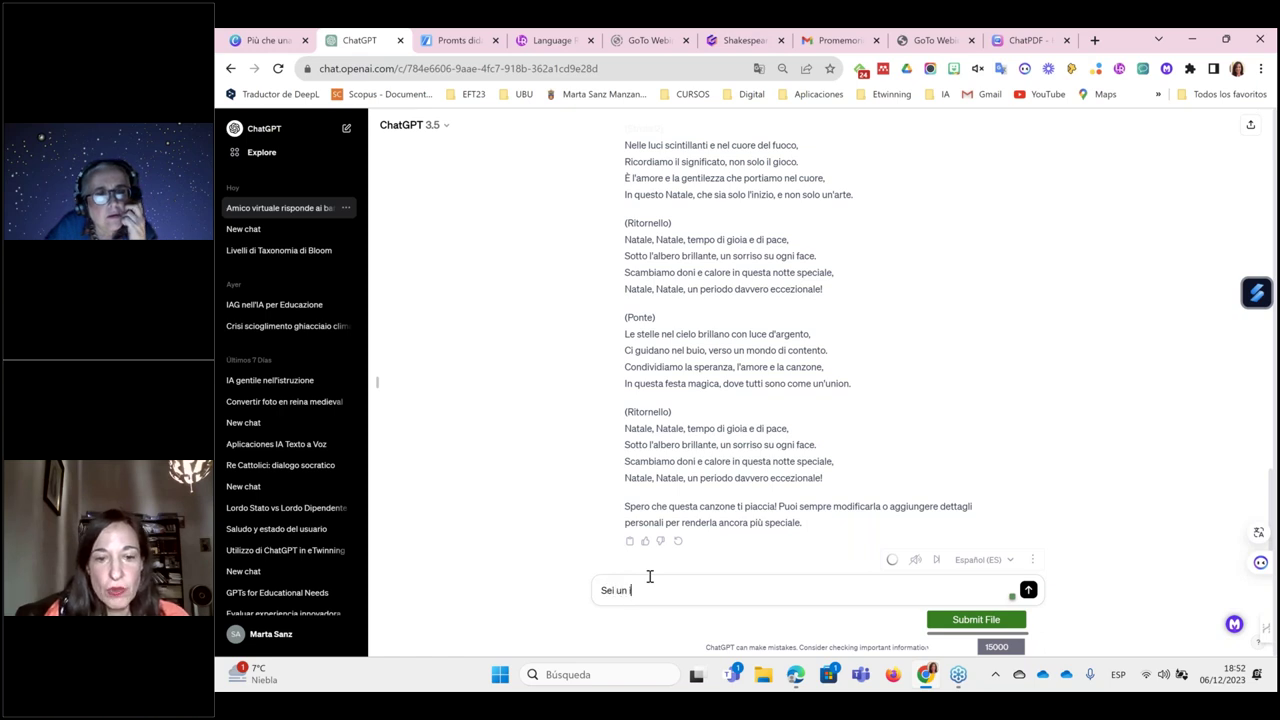
{"action": "type", "text": "nsegnante"}
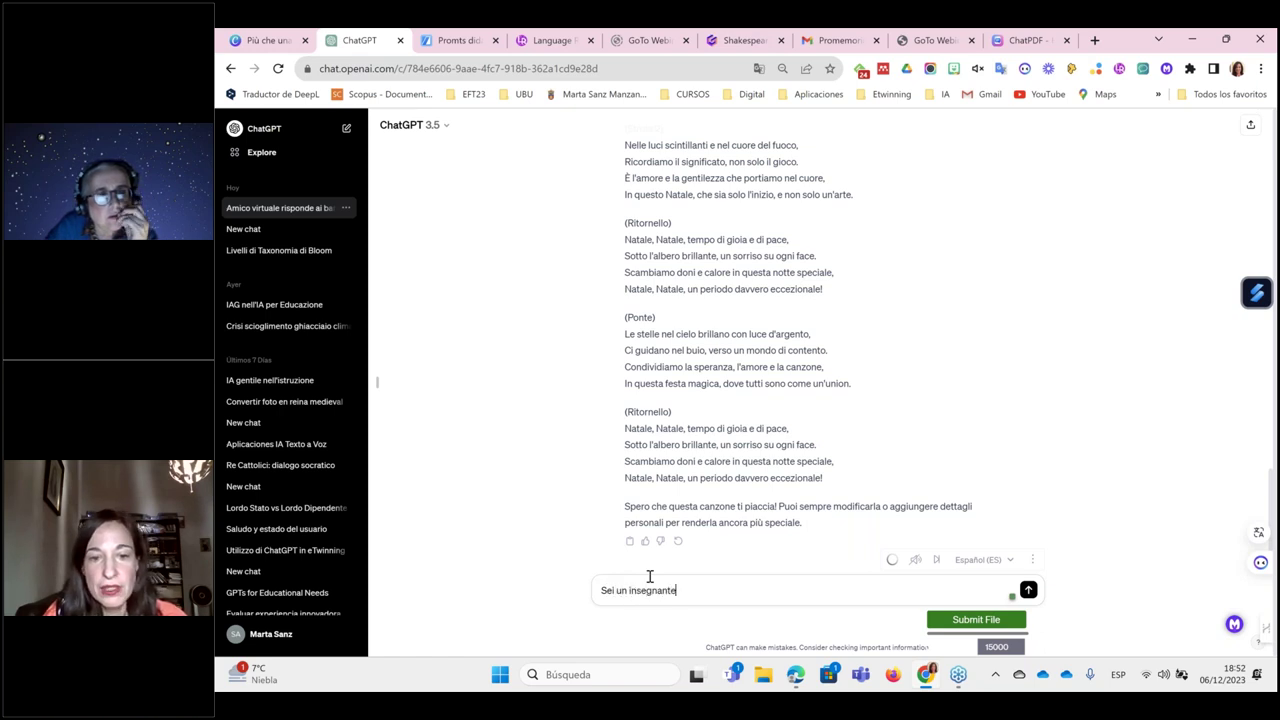
{"action": "type", "text": " di italiano di "}
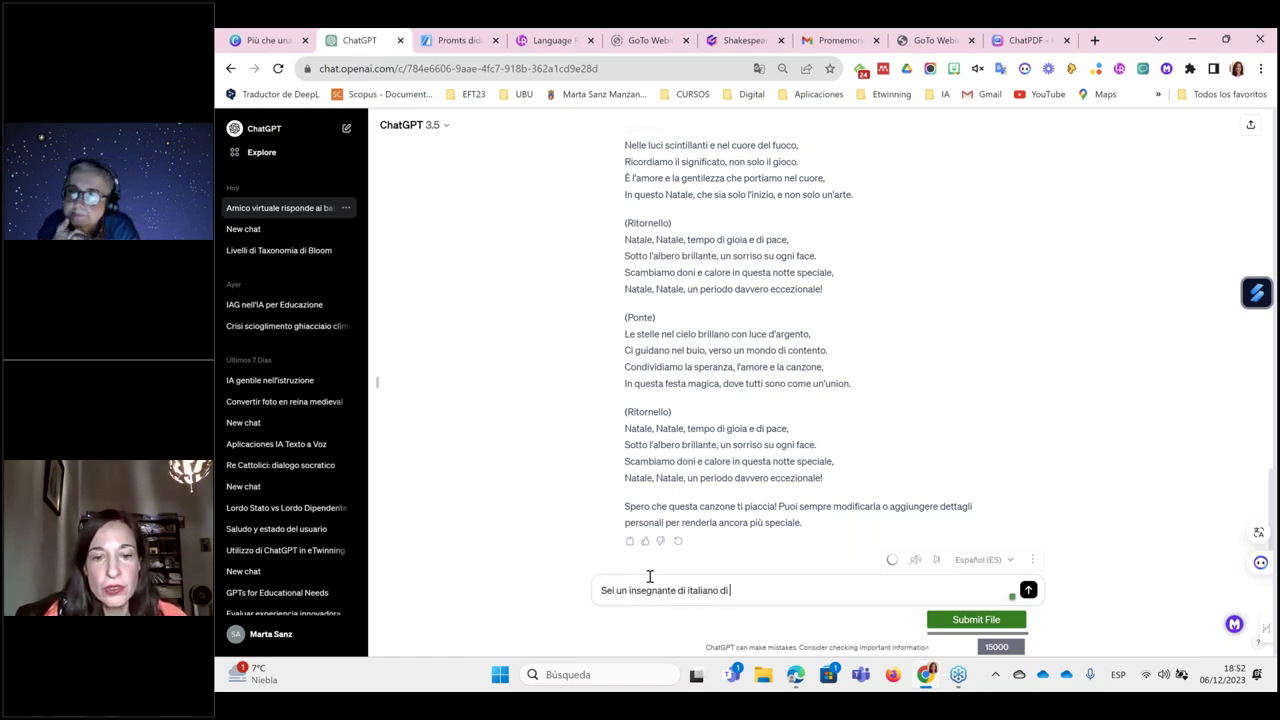
{"action": "type", "text": "1"}
{"action": "type", "text": "prima liceo,"}
{"action": "type", "text": " creami un tes"}
{"action": "type", "text": "to "}
{"action": "type", "text": "per studiare"}
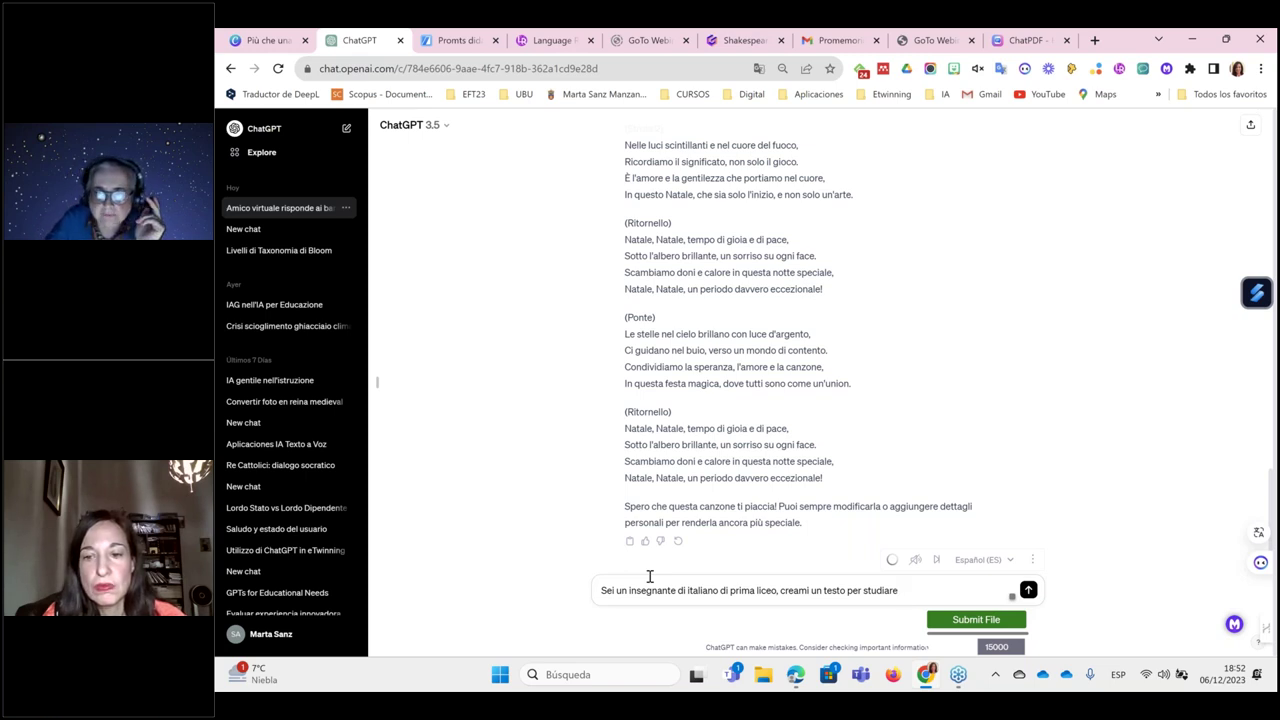
{"action": "key", "text": "BackSpace"}
{"action": "key", "text": "BackSpace"}
{"action": "key", "text": "BackSpace"}
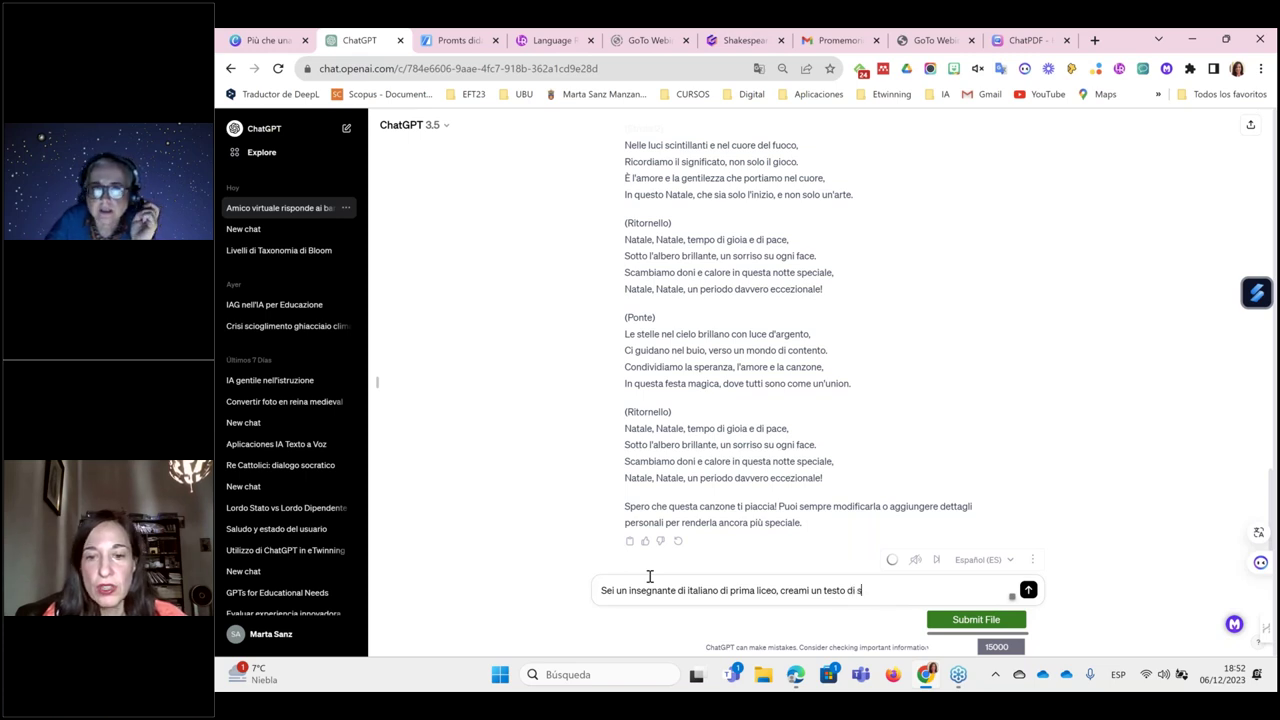
{"action": "type", "text": "storia per alunni adoles"}
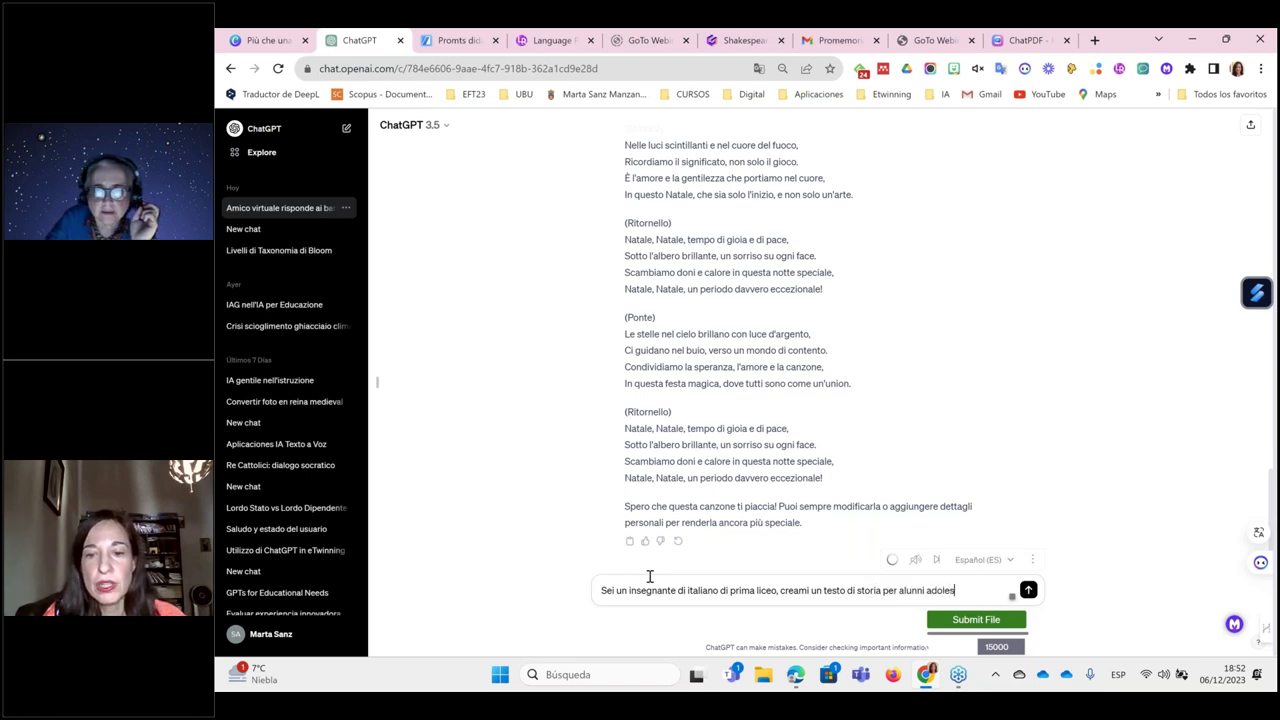
{"action": "key", "text": "BackSpace"}
{"action": "key", "text": "BackSpace"}
{"action": "key", "text": "BackSpace"}
{"action": "key", "text": "BackSpace"}
{"action": "key", "text": "BackSpace"}
{"action": "key", "text": "BackSpace"}
{"action": "key", "text": "BackSpace"}
{"action": "key", "text": "BackSpace"}
{"action": "key", "text": "BackSpace"}
{"action": "key", "text": "BackSpace"}
{"action": "key", "text": "BackSpace"}
{"action": "key", "text": "BackSpace"}
{"action": "key", "text": "BackSpace"}
{"action": "key", "text": "BackSpace"}
{"action": "key", "text": "BackSpace"}
{"action": "key", "text": "BackSpace"}
{"action": "key", "text": "BackSpace"}
{"action": "type", "text": "romana per alunni"}
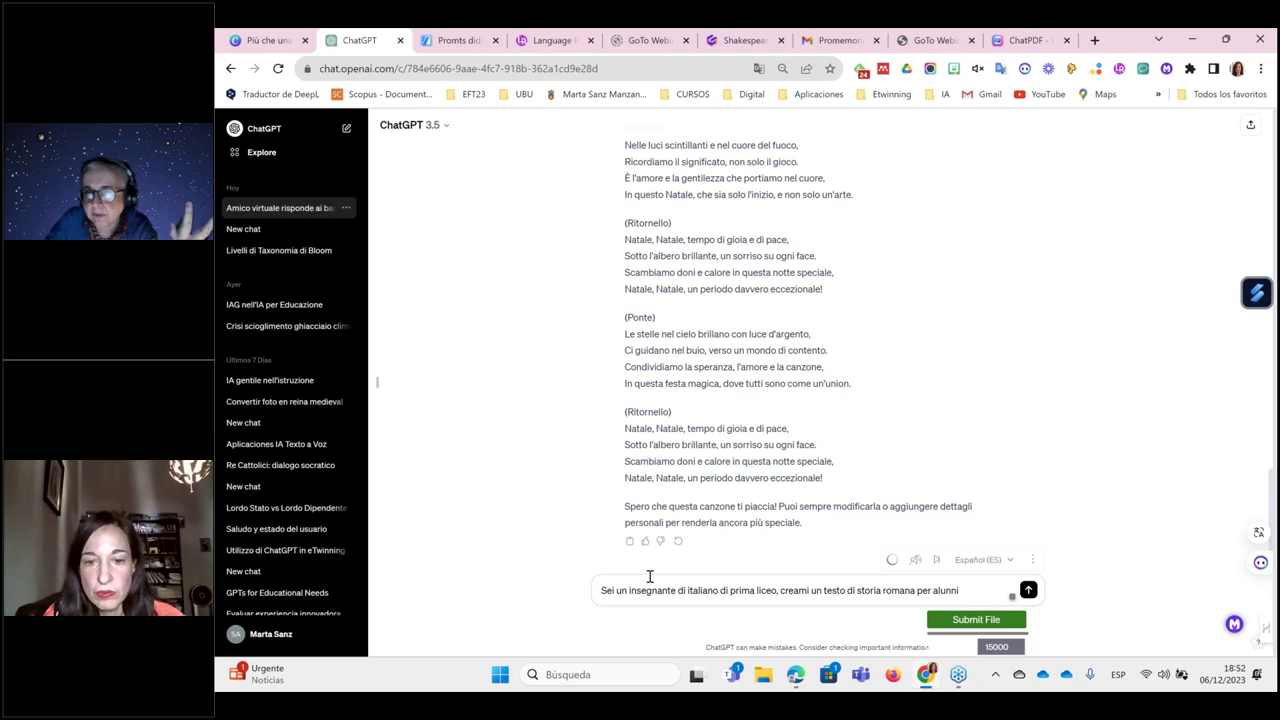
Step: Insert "di 500 parole" after "un testo", append "di prima superiore" to the prompt, and send it
{"action": "left_click", "coordinate": [846, 590]}
{"action": "type", "text": "di 500 parole di"}
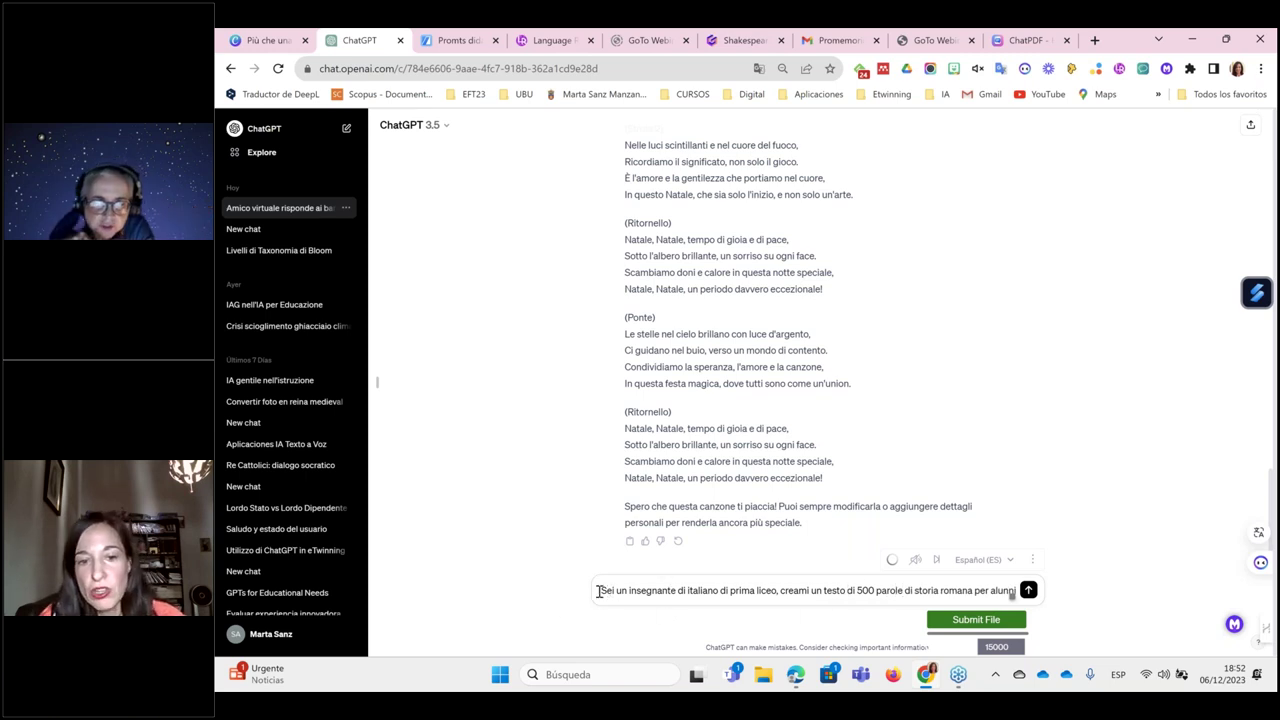
{"action": "left_click_drag", "start_coordinate": [598, 590], "coordinate": [880, 592]}
{"action": "left_click", "coordinate": [911, 591]}
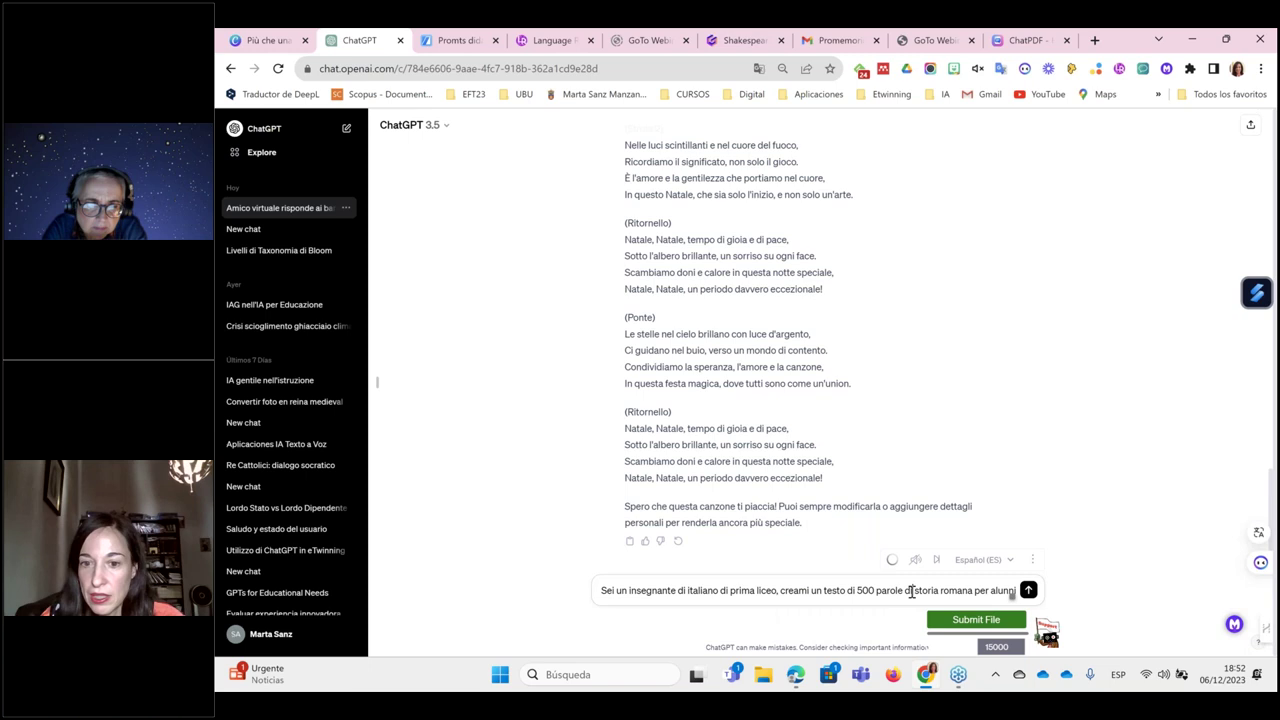
{"action": "key", "text": "Right"}
{"action": "key", "text": "Right"}
{"action": "key", "text": "Right"}
{"action": "key", "text": "Right"}
{"action": "key", "text": "Right"}
{"action": "key", "text": "Right"}
{"action": "key", "text": "Right"}
{"action": "key", "text": "Right"}
{"action": "key", "text": "Right"}
{"action": "key", "text": "Right"}
{"action": "key", "text": "Right"}
{"action": "key", "text": "Right"}
{"action": "key", "text": "Right"}
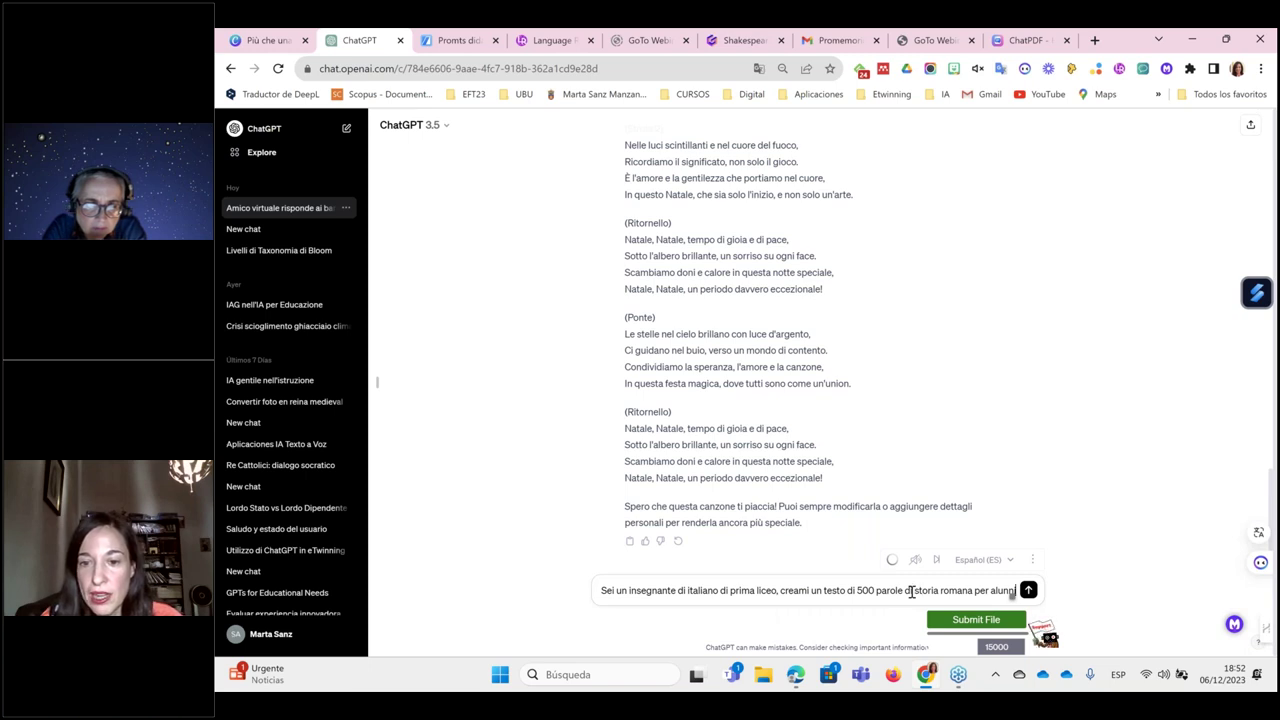
{"action": "type", "text": "d"}
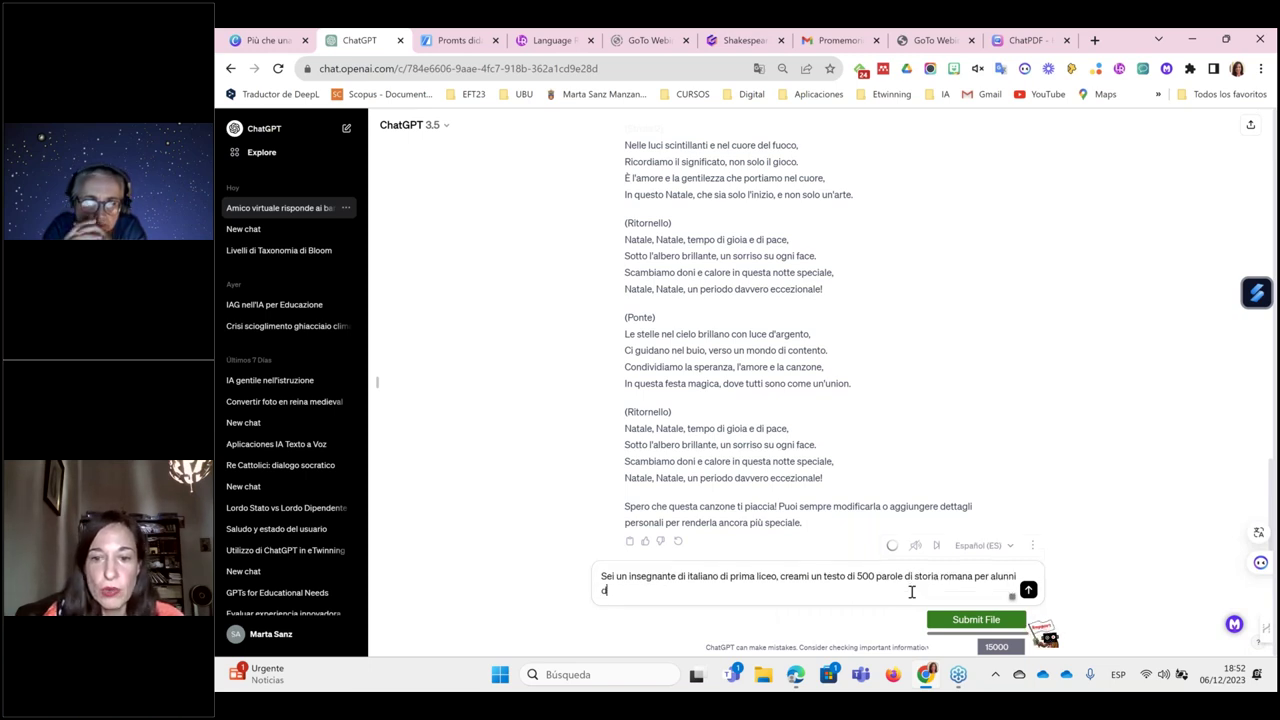
{"action": "type", "text": "i pr"}
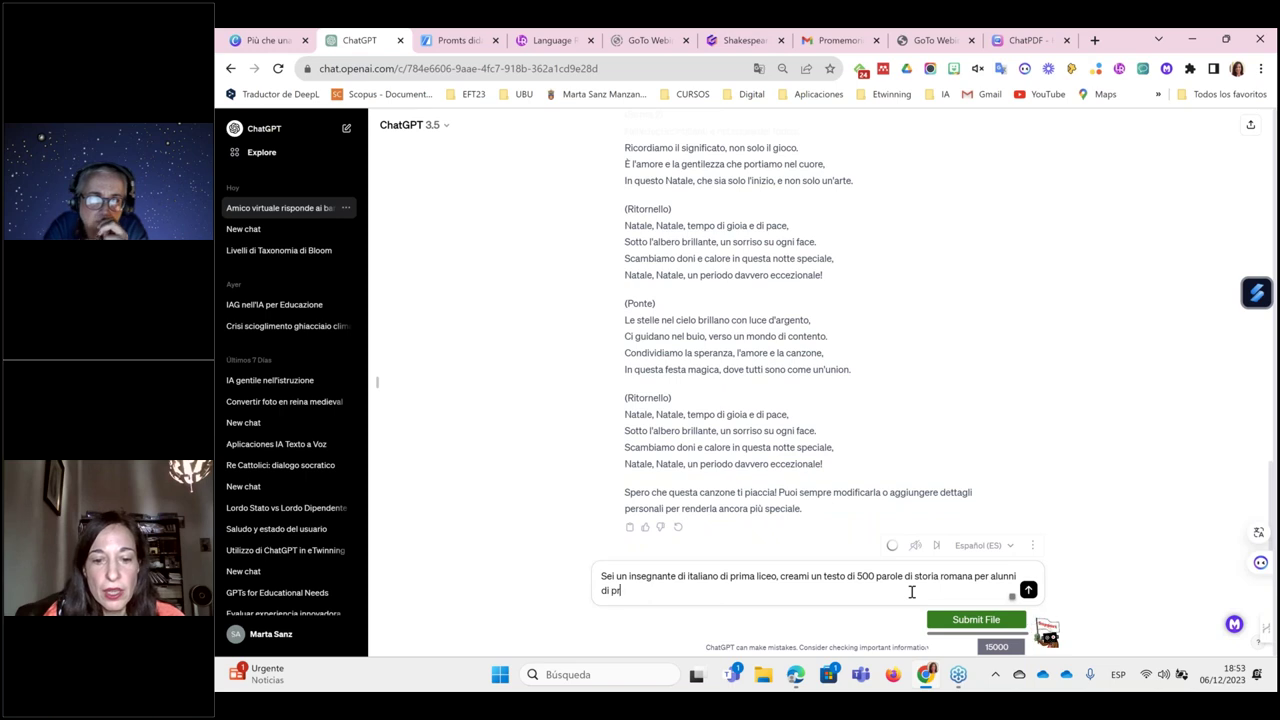
{"action": "type", "text": "ima superiore"}
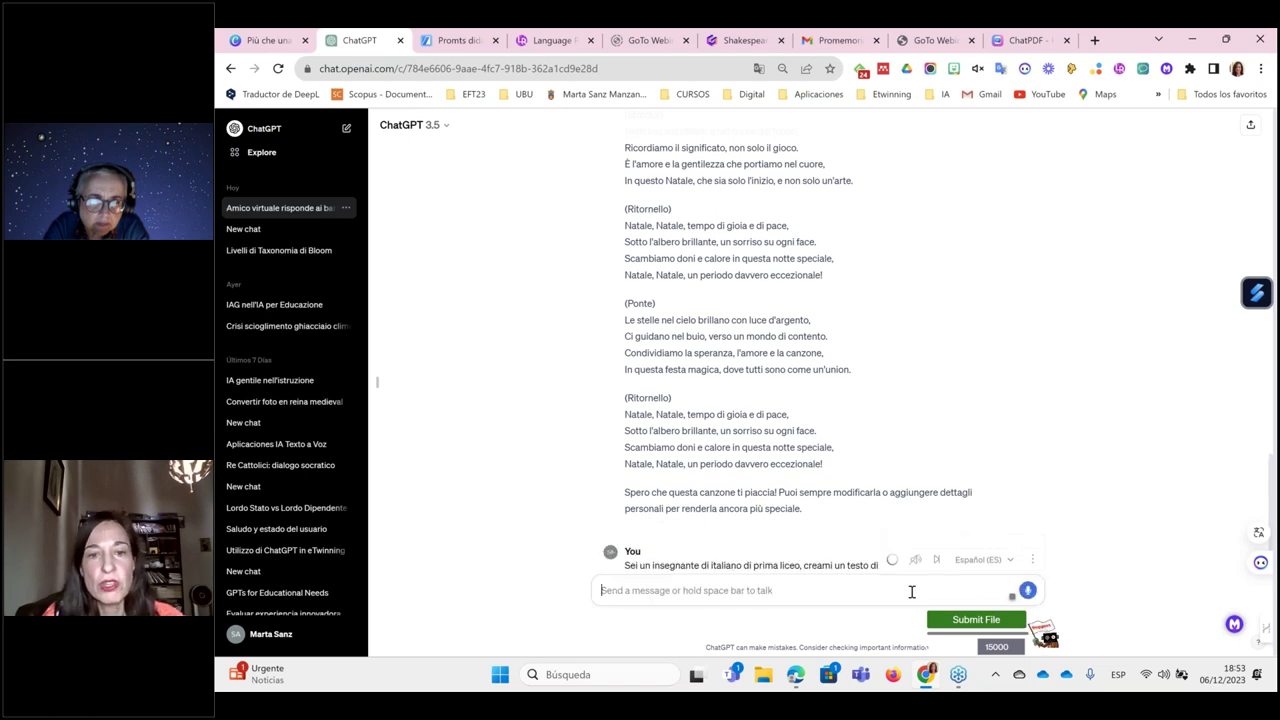
{"action": "key", "text": "Return"}
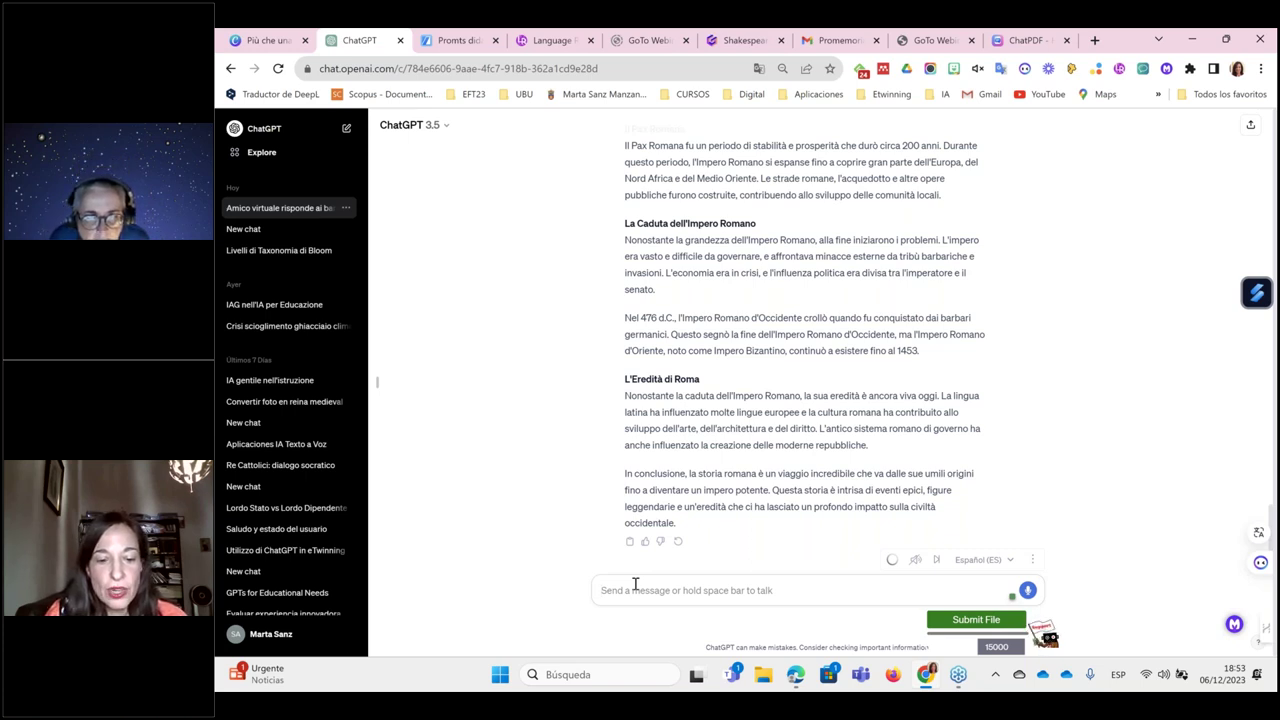
{"action": "type", "text": "Sei un"}
{"action": "key", "text": "BackSpace"}
{"action": "key", "text": "BackSpace"}
{"action": "key", "text": "BackSpace"}
{"action": "key", "text": "BackSpace"}
{"action": "key", "text": "BackSpace"}
{"action": "key", "text": "BackSpace"}
Step: Draft the prompt "Eres un profesor de español de 1ª de la ESO, crea un texto de 500 palabras para analiza" without sending it
{"action": "type", "text": "Eres un profesor"}
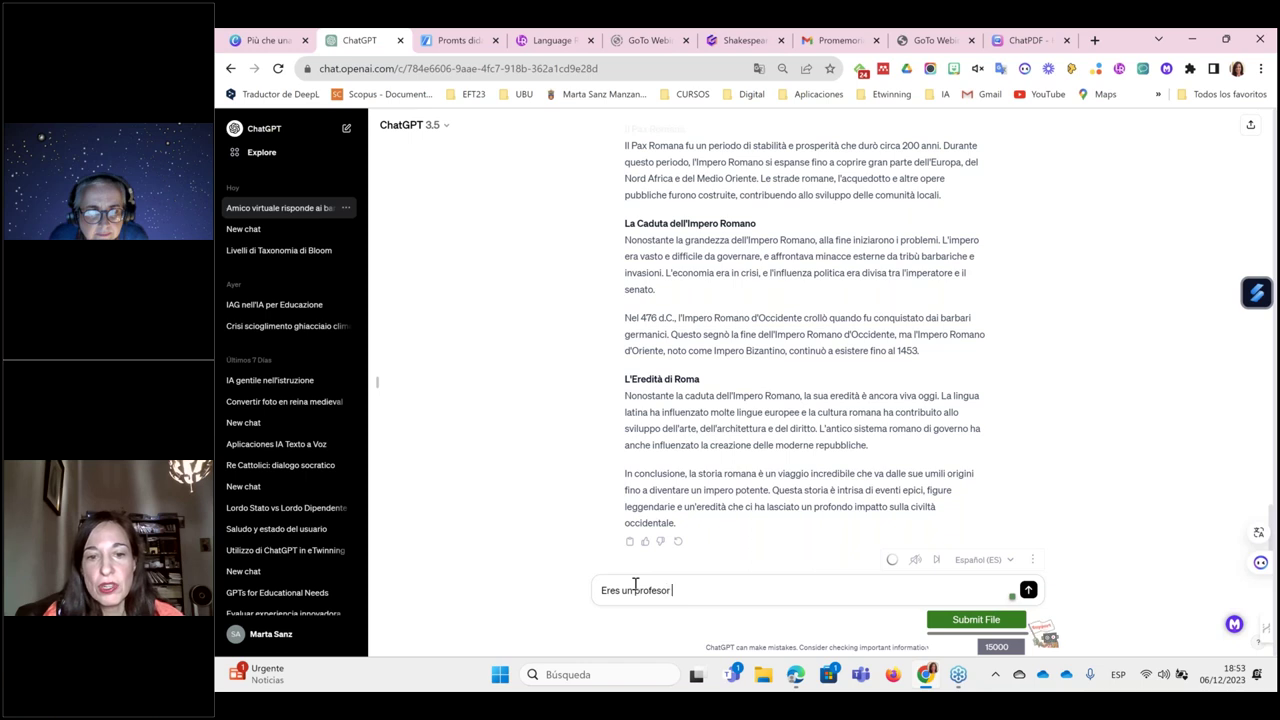
{"action": "type", "text": " de español de"}
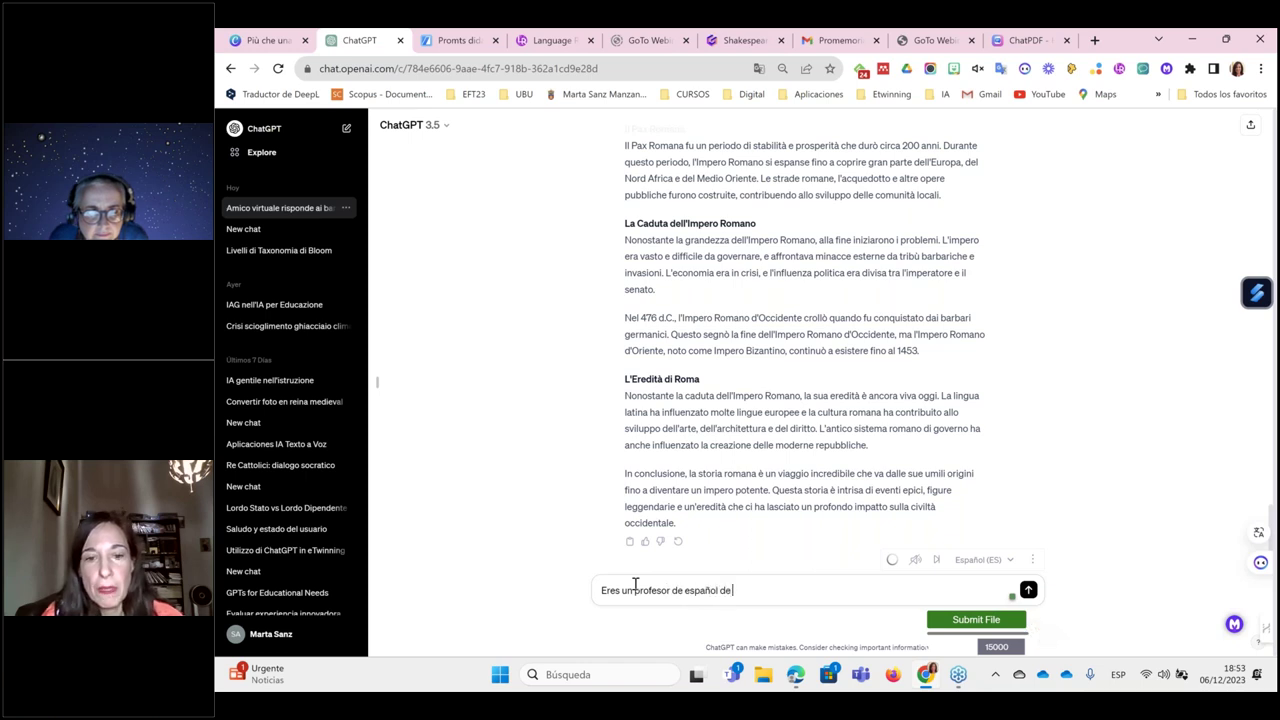
{"action": "type", "text": " 1º de la ESO"}
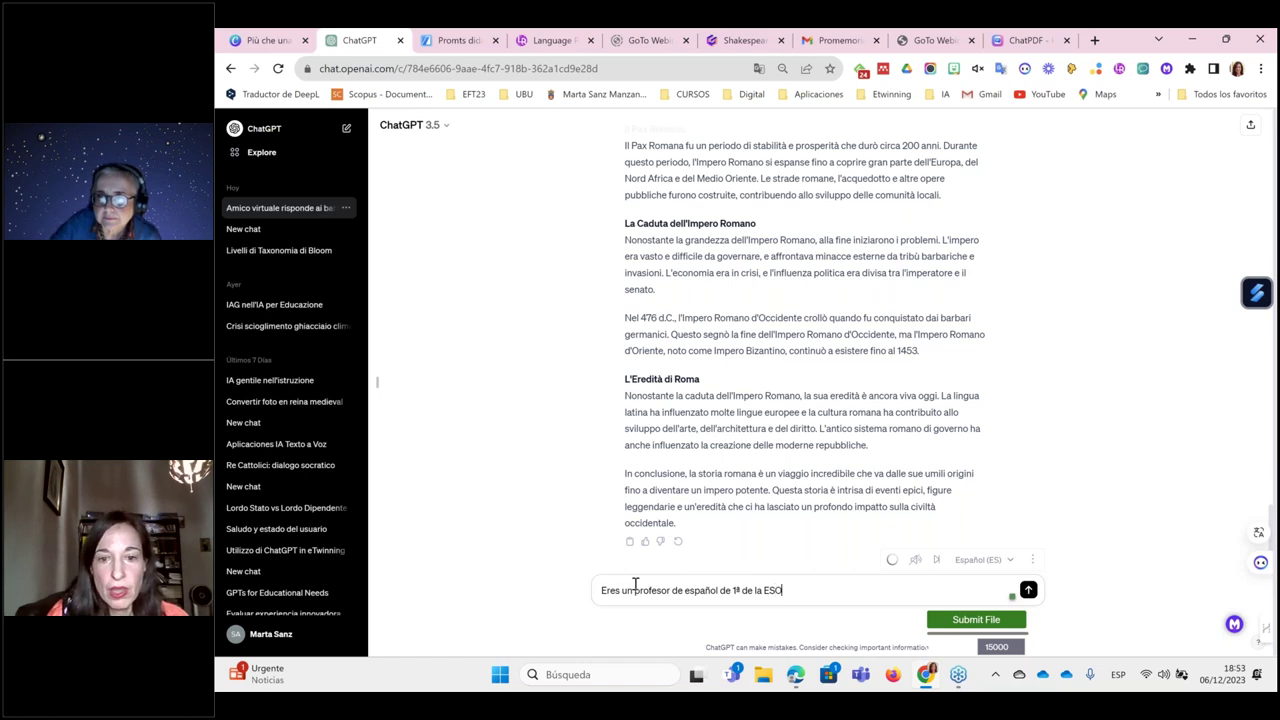
{"action": "type", "text": ", crea un texto de "}
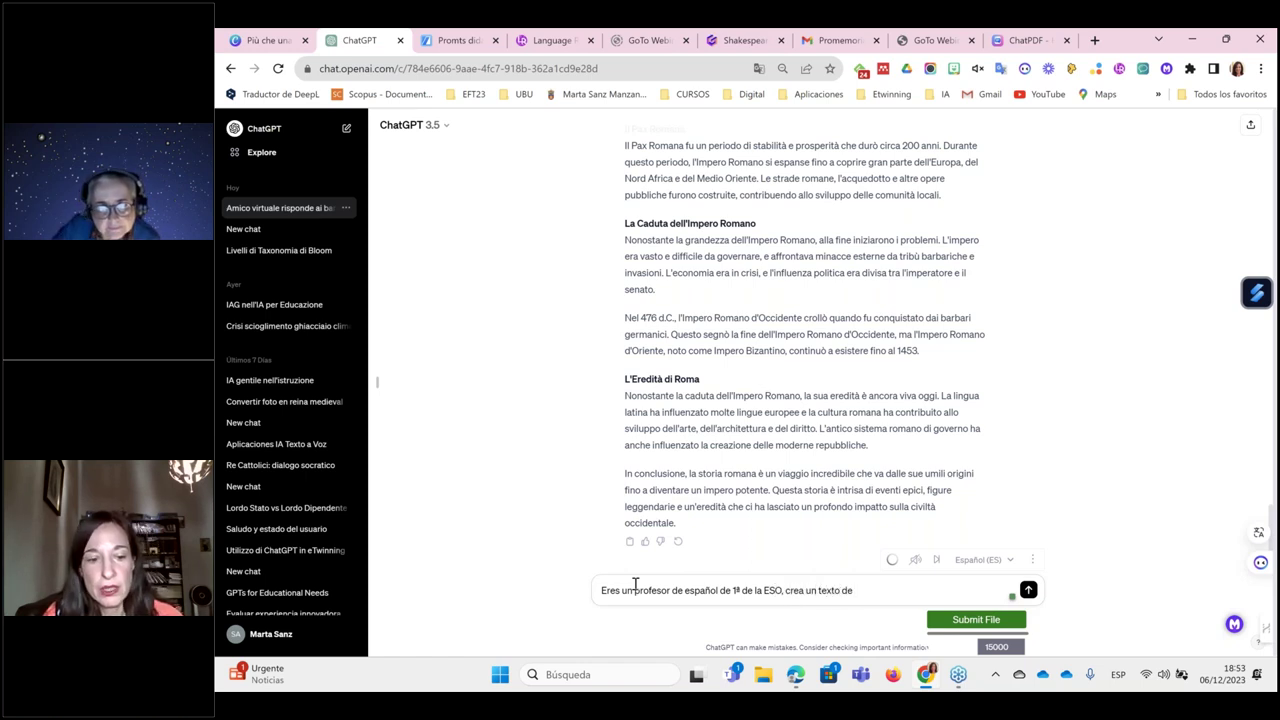
{"action": "type", "text": "500 p"}
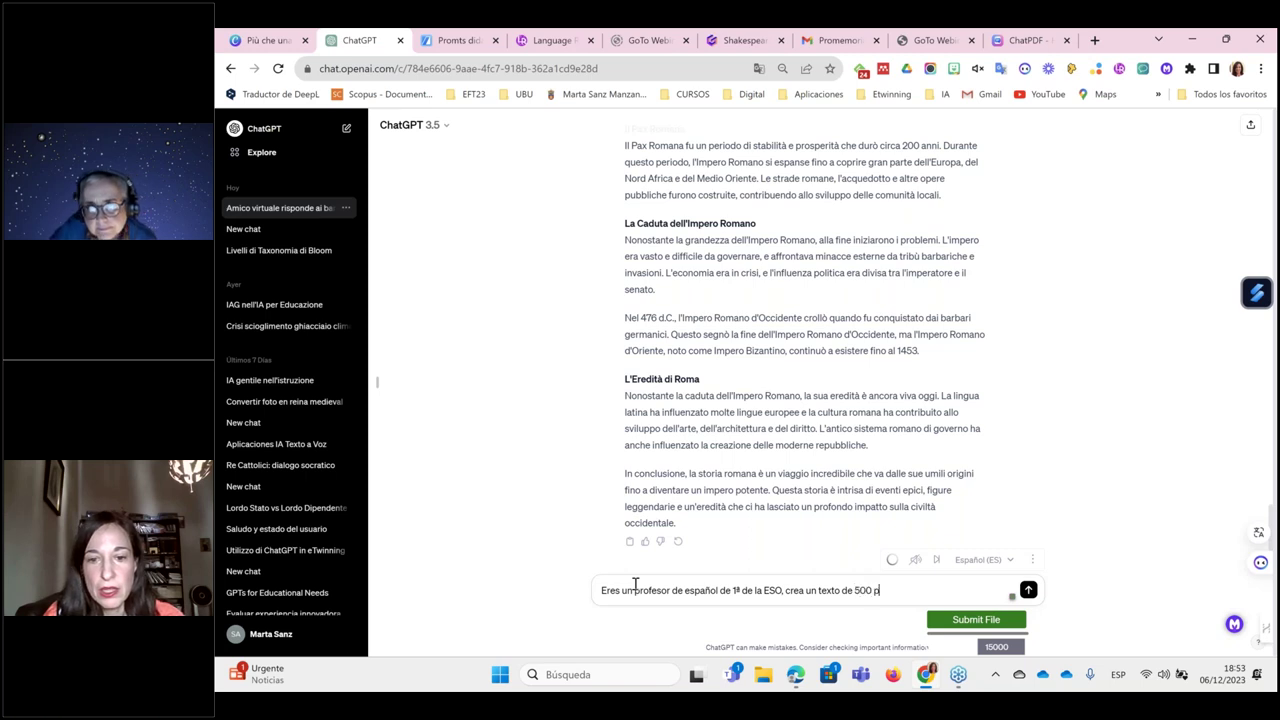
{"action": "type", "text": "alabras para analiza"}
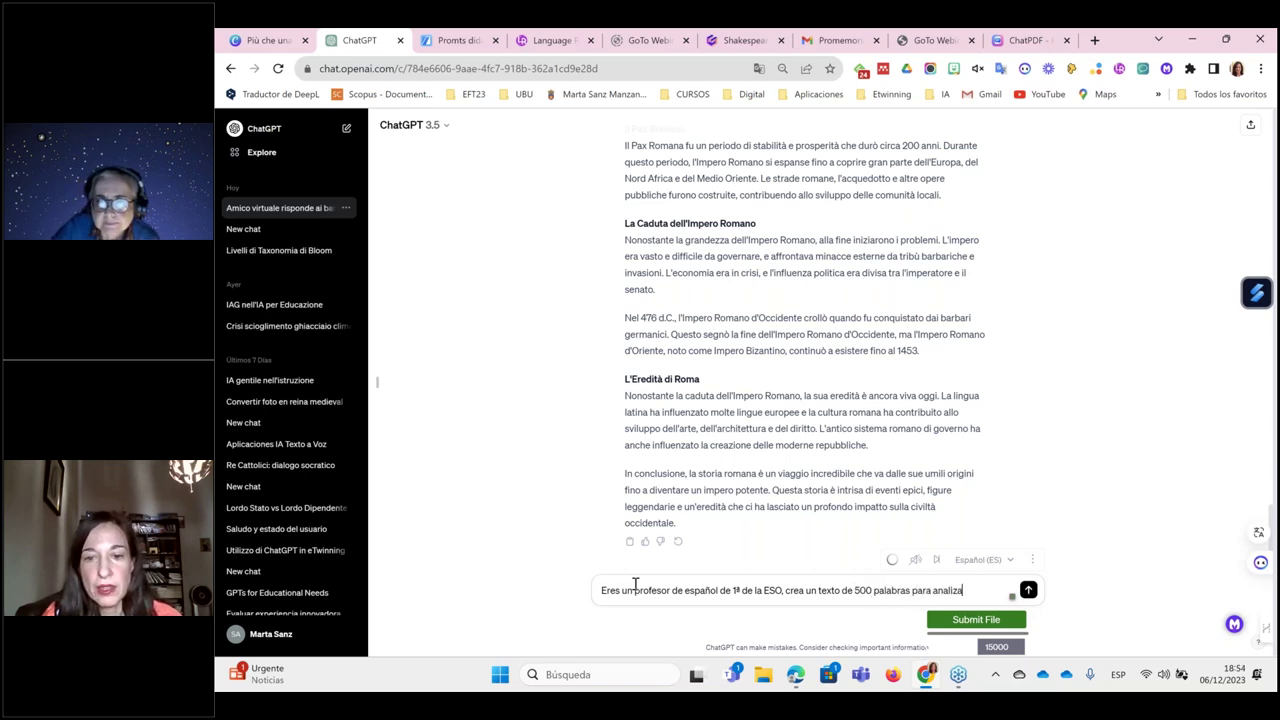
Step: Replace "un texto de 500 palabras para analiza" with "una frase para realizar el análisis sintáctico de las subordinadas" and send the prompt
{"action": "key", "text": "BackSpace"}
{"action": "key", "text": "BackSpace"}
{"action": "key", "text": "BackSpace"}
{"action": "key", "text": "BackSpace"}
{"action": "key", "text": "BackSpace"}
{"action": "key", "text": "BackSpace"}
{"action": "key", "text": "BackSpace"}
{"action": "key", "text": "BackSpace"}
{"action": "key", "text": "BackSpace"}
{"action": "key", "text": "BackSpace"}
{"action": "key", "text": "BackSpace"}
{"action": "key", "text": "BackSpace"}
{"action": "key", "text": "BackSpace"}
{"action": "key", "text": "BackSpace"}
{"action": "key", "text": "BackSpace"}
{"action": "key", "text": "BackSpace"}
{"action": "key", "text": "BackSpace"}
{"action": "key", "text": "BackSpace"}
{"action": "key", "text": "BackSpace"}
{"action": "key", "text": "BackSpace"}
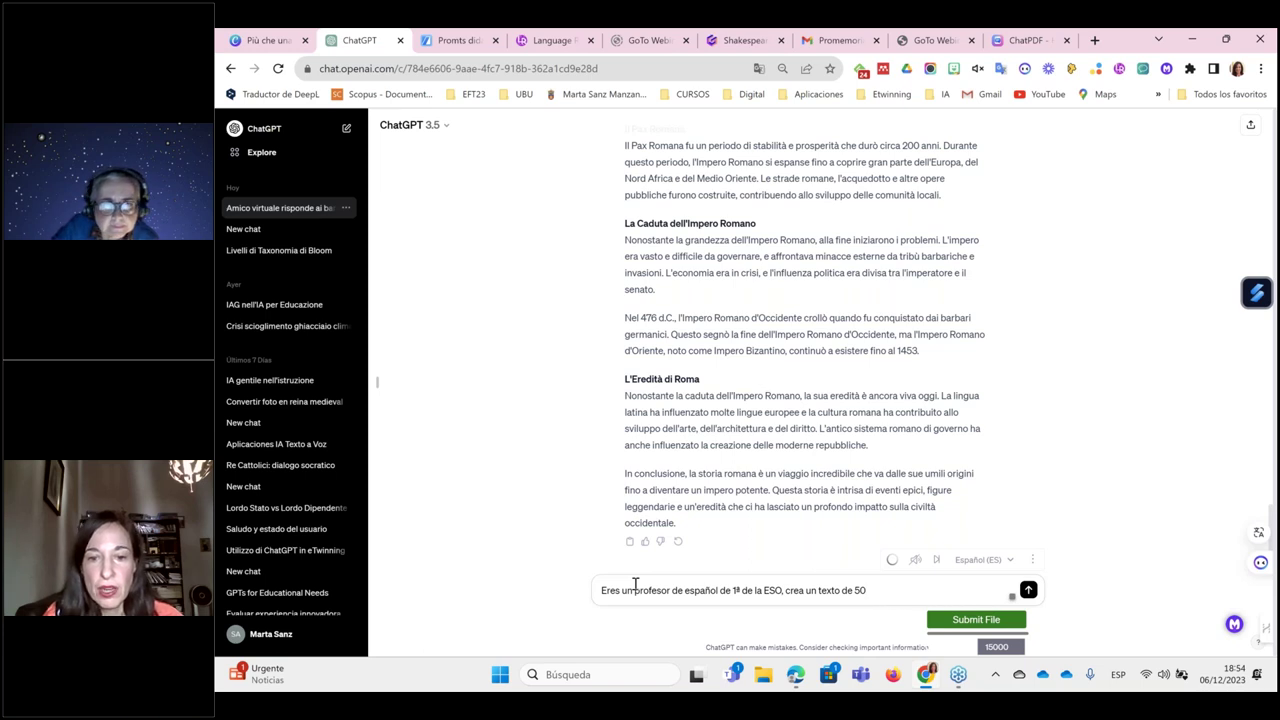
{"action": "key", "text": "BackSpace"}
{"action": "key", "text": "BackSpace"}
{"action": "key", "text": "BackSpace"}
{"action": "key", "text": "BackSpace"}
{"action": "key", "text": "BackSpace"}
{"action": "key", "text": "BackSpace"}
{"action": "key", "text": "BackSpace"}
{"action": "key", "text": "BackSpace"}
{"action": "key", "text": "BackSpace"}
{"action": "key", "text": "BackSpace"}
{"action": "key", "text": "BackSpace"}
{"action": "key", "text": "BackSpace"}
{"action": "type", "text": "na frase "}
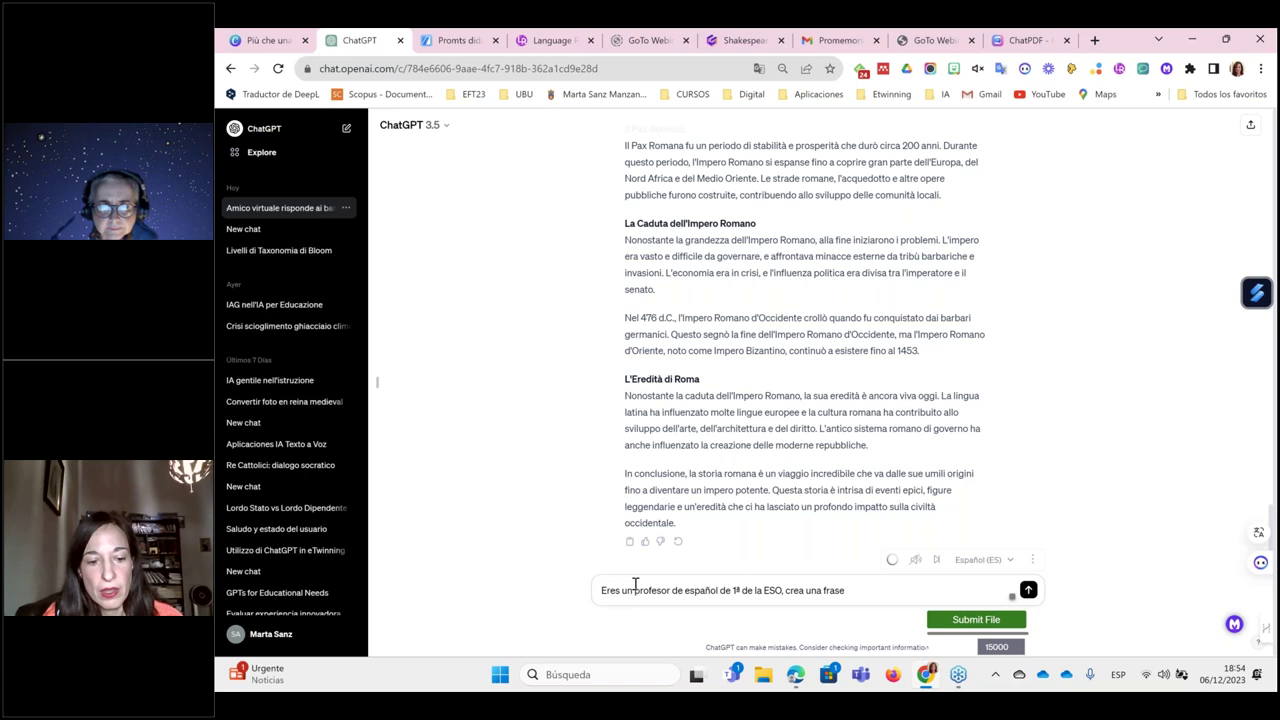
{"action": "type", "text": "para realizar el a"}
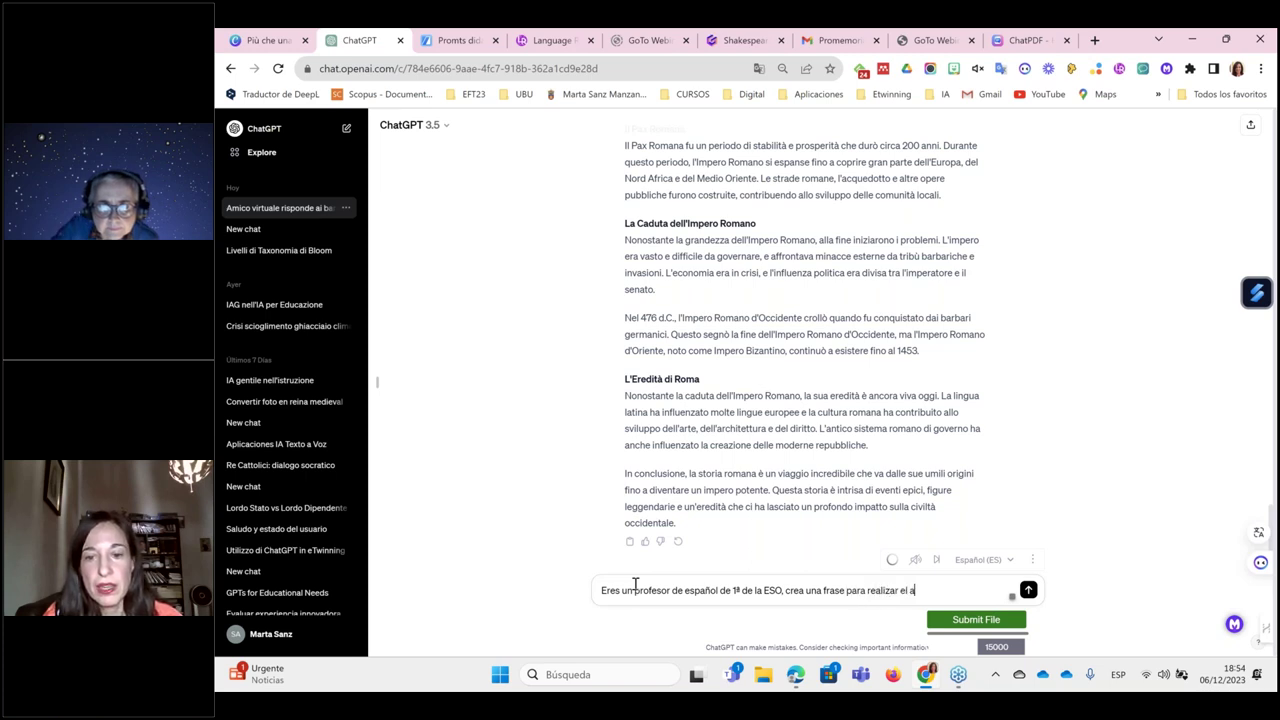
{"action": "type", "text": "nálisis sintáctico de las subordinadas"}
{"action": "key", "text": "Return"}
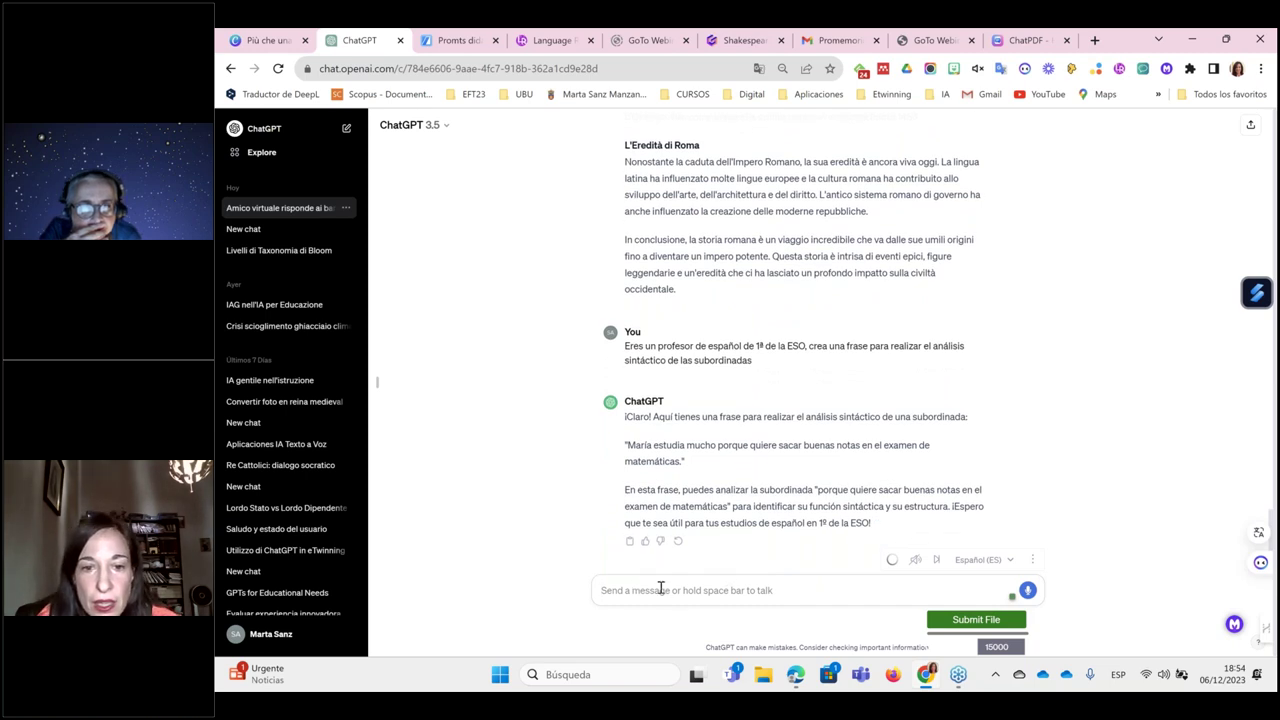
Step: Send the follow-up "ahora analiza cada uno de los elementos" and briefly highlight the example sentence quoted in the reply
{"action": "type", "text": "ahora analiza"}
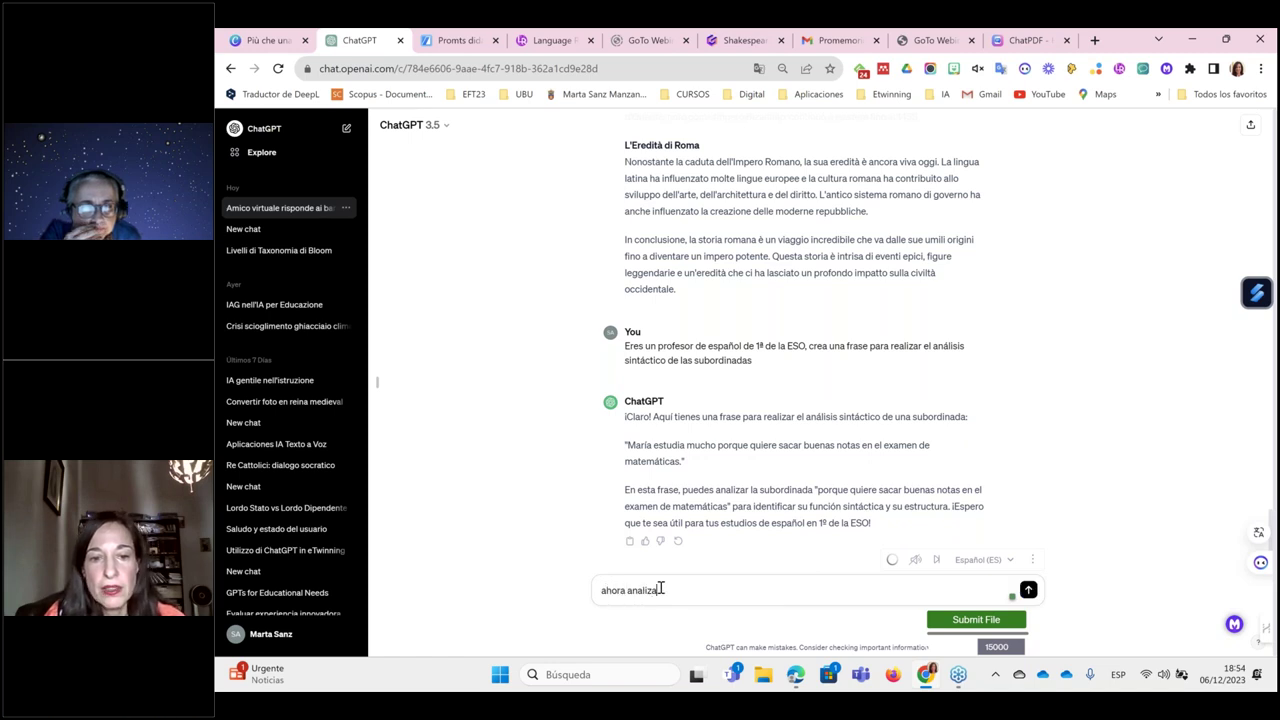
{"action": "type", "text": " cada uno de"}
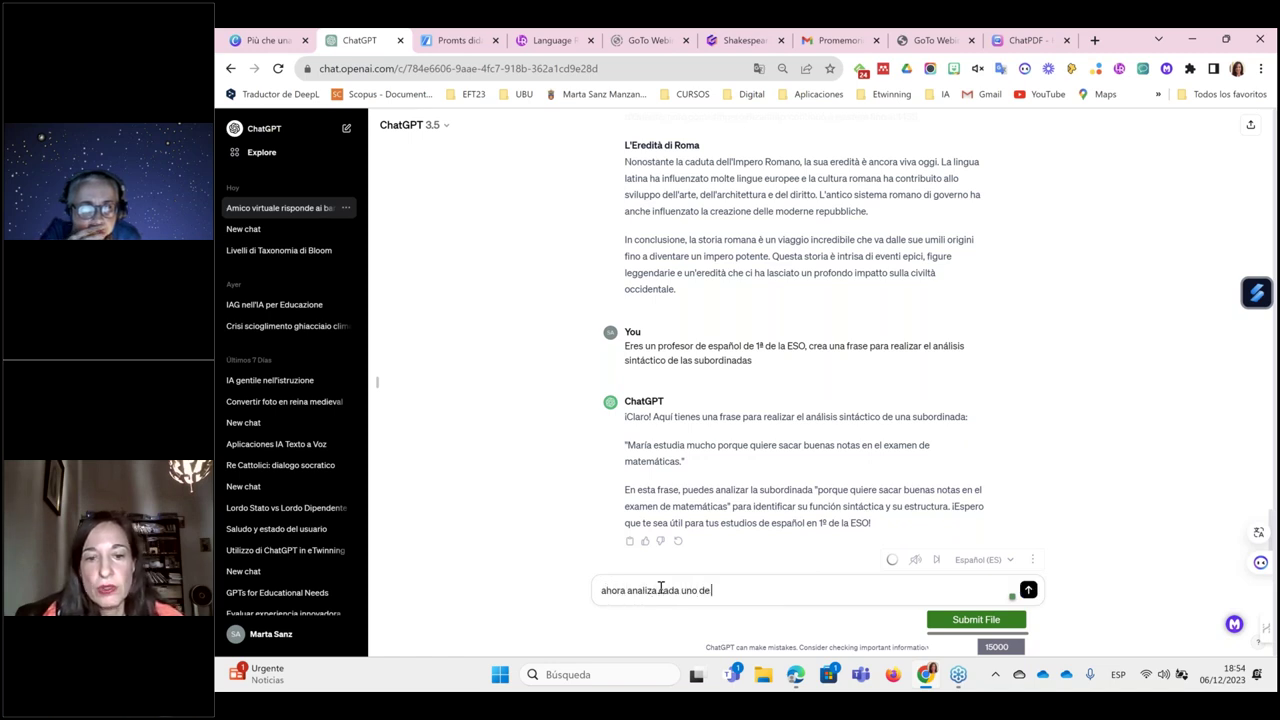
{"action": "type", "text": " los elementos"}
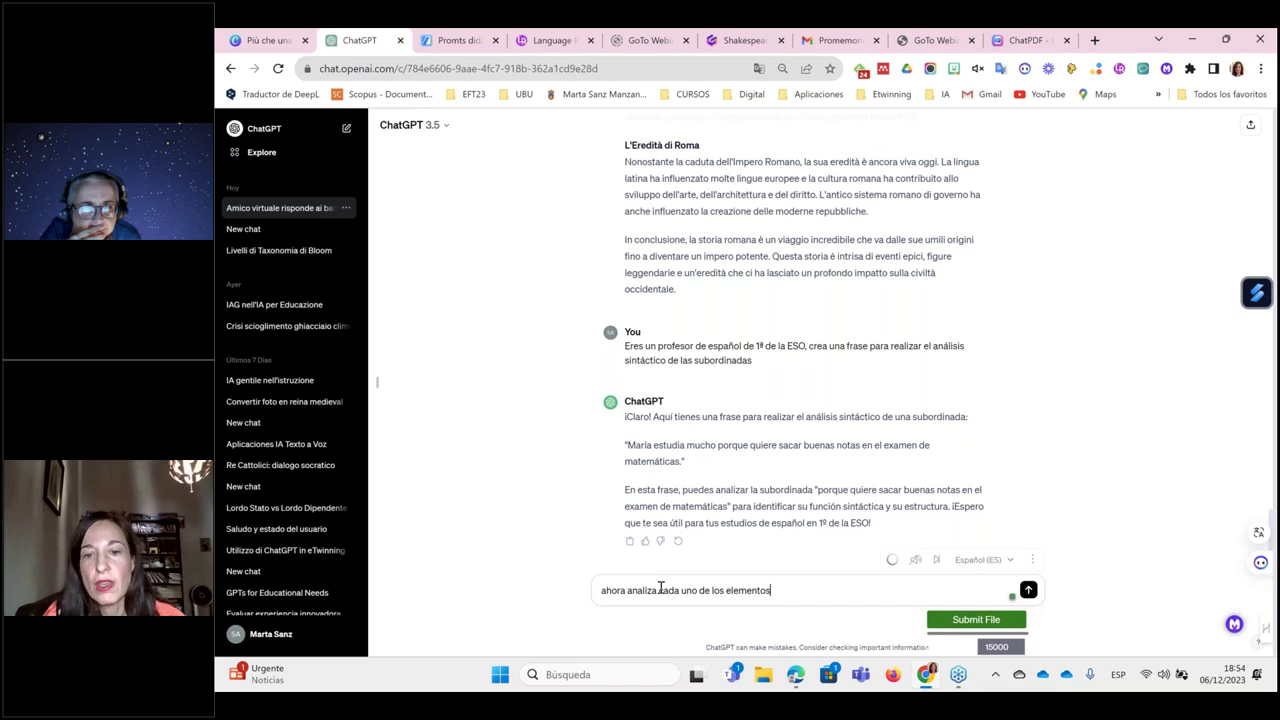
{"action": "key", "text": "Return"}
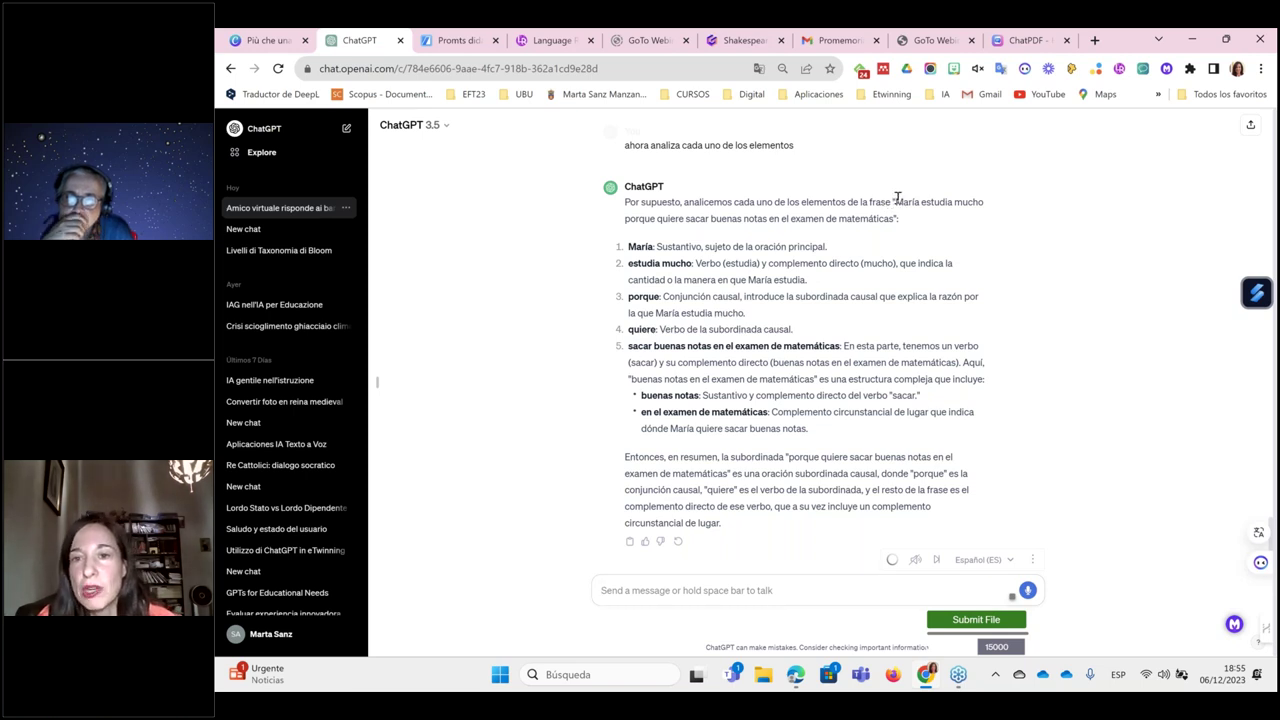
{"action": "left_click_drag", "start_coordinate": [892, 201], "coordinate": [928, 228]}
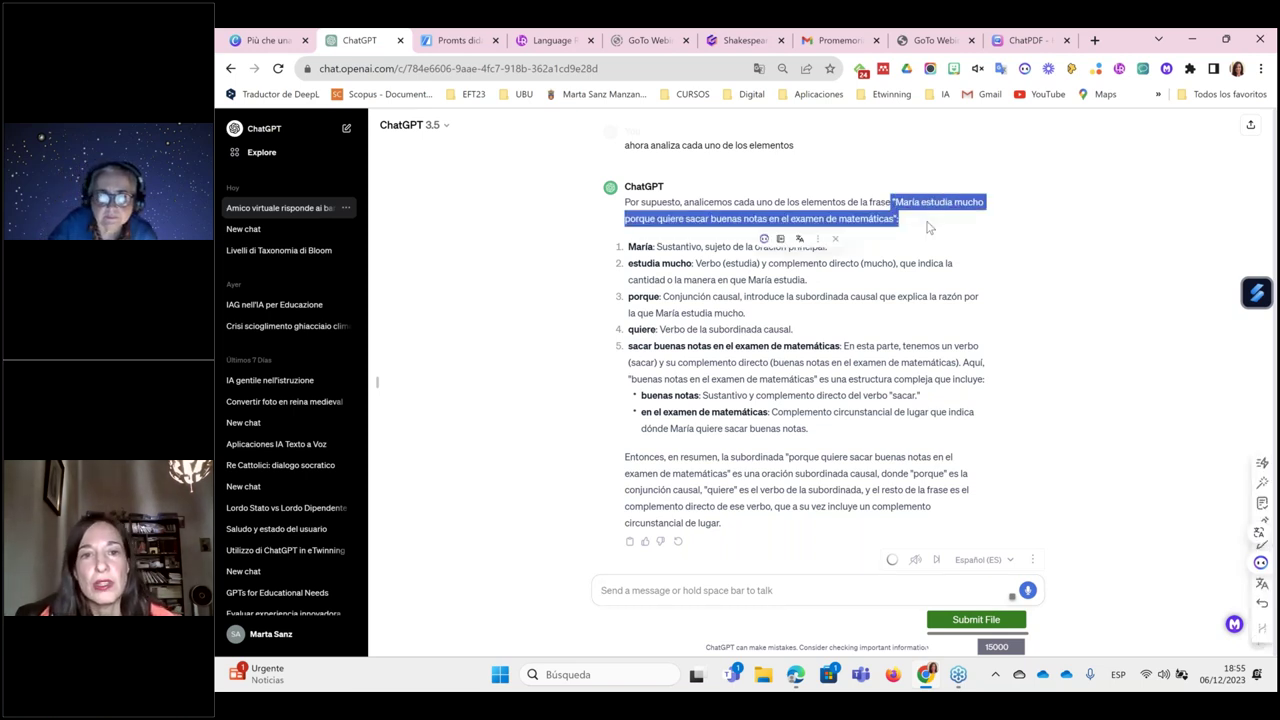
{"action": "left_click", "coordinate": [1037, 312]}
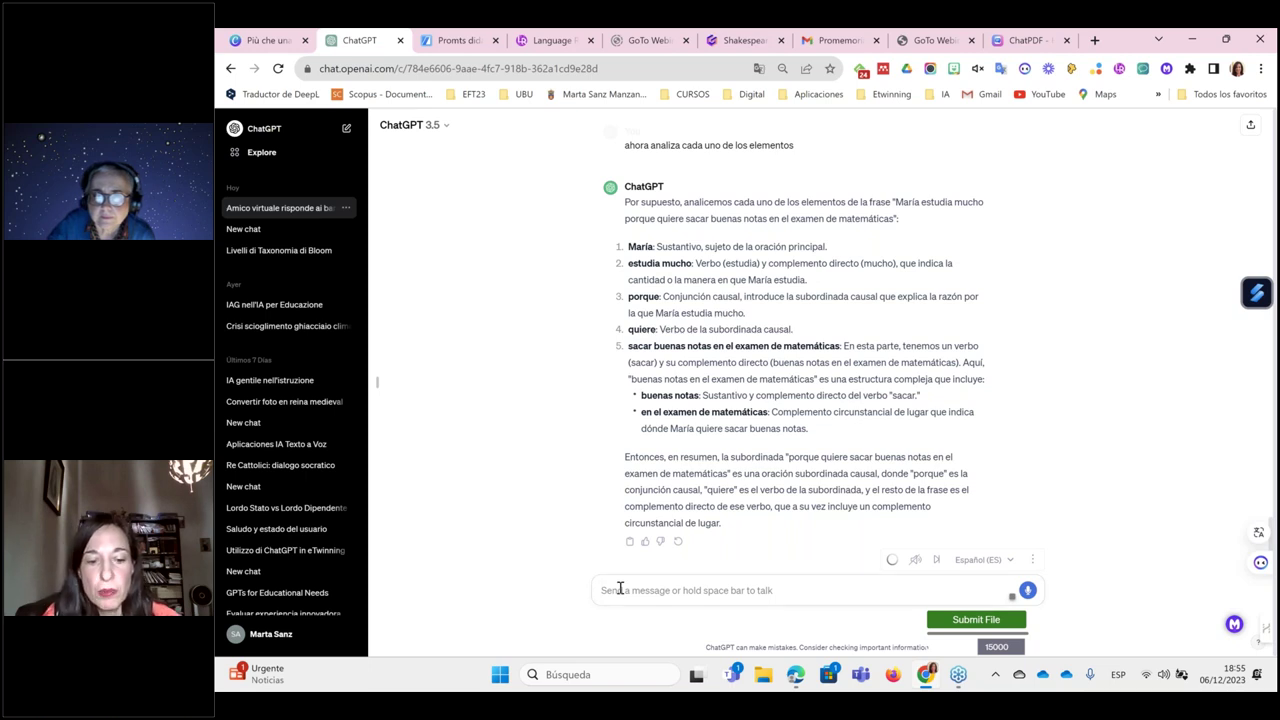
{"action": "type", "text": "spiega"}
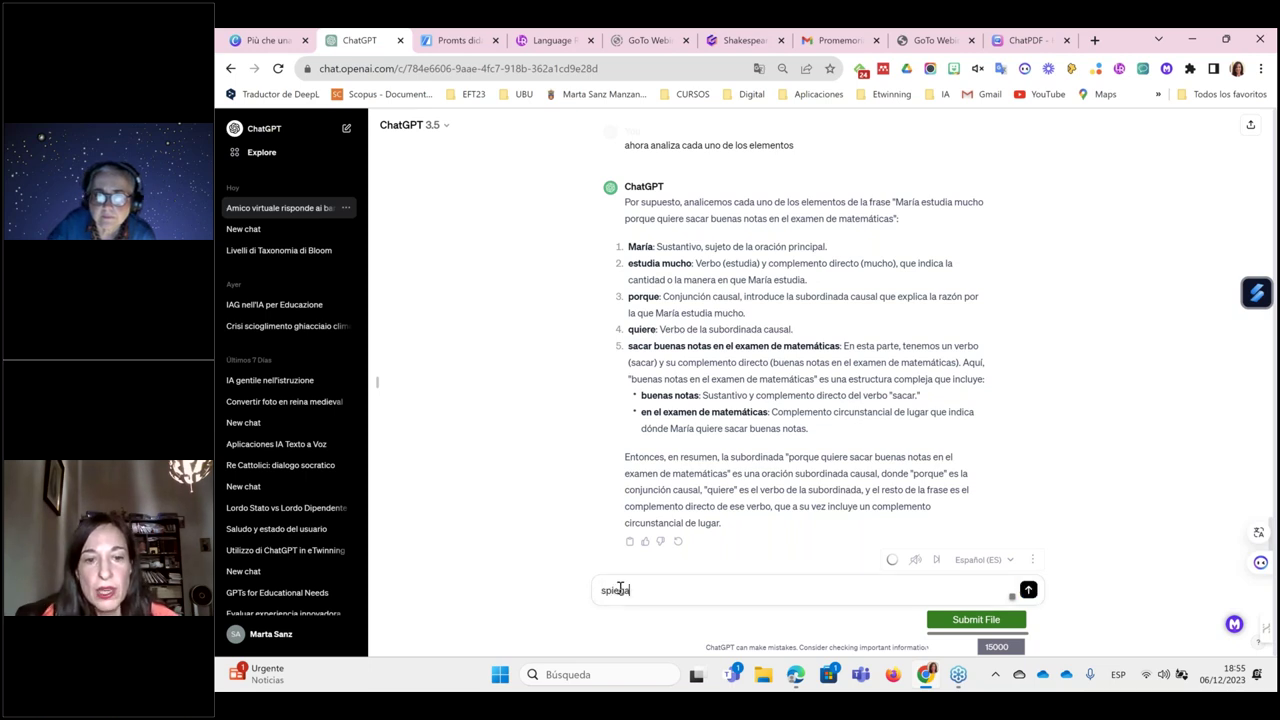
{"action": "type", "text": "mi perché"}
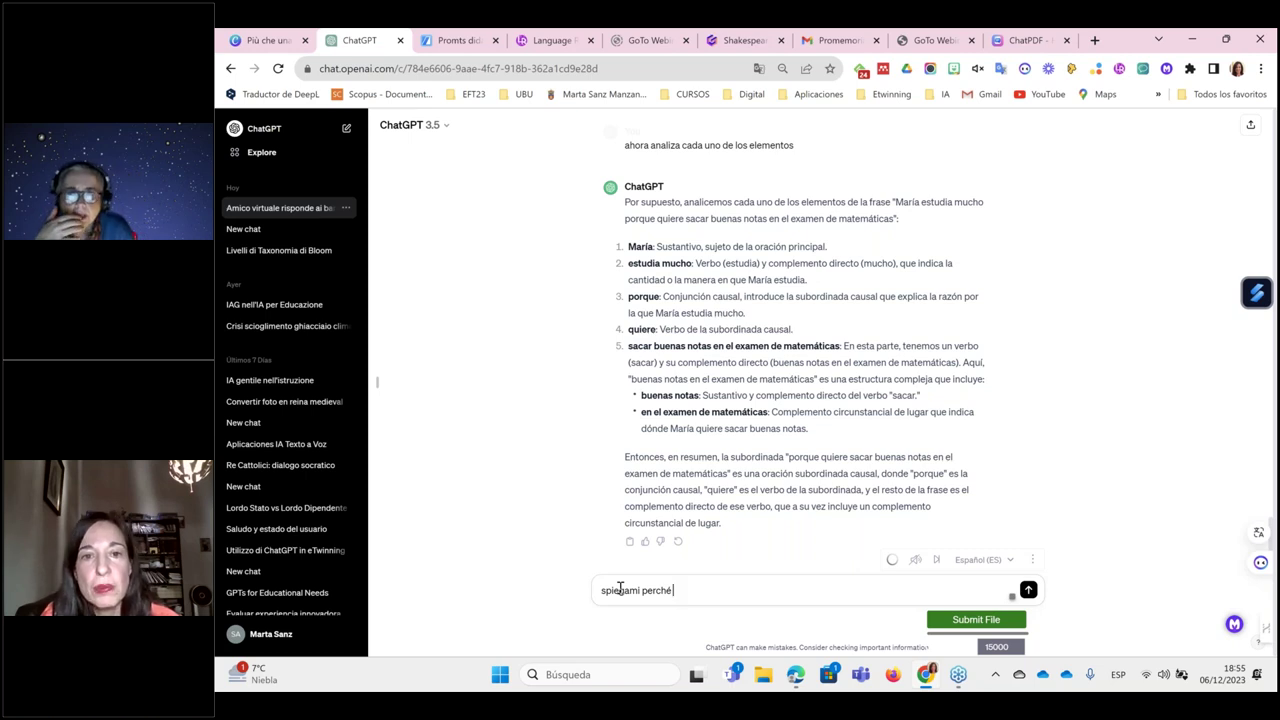
{"action": "key", "text": "BackSpace"}
{"action": "key", "text": "BackSpace"}
{"action": "key", "text": "BackSpace"}
{"action": "key", "text": "BackSpace"}
{"action": "key", "text": "BackSpace"}
{"action": "key", "text": "BackSpace"}
{"action": "key", "text": "BackSpace"}
{"action": "key", "text": "BackSpace"}
{"action": "key", "text": "BackSpace"}
{"action": "key", "text": "BackSpace"}
{"action": "key", "text": "BackSpace"}
{"action": "key", "text": "BackSpace"}
{"action": "key", "text": "BackSpace"}
{"action": "key", "text": "BackSpace"}
{"action": "key", "text": "BackSpace"}
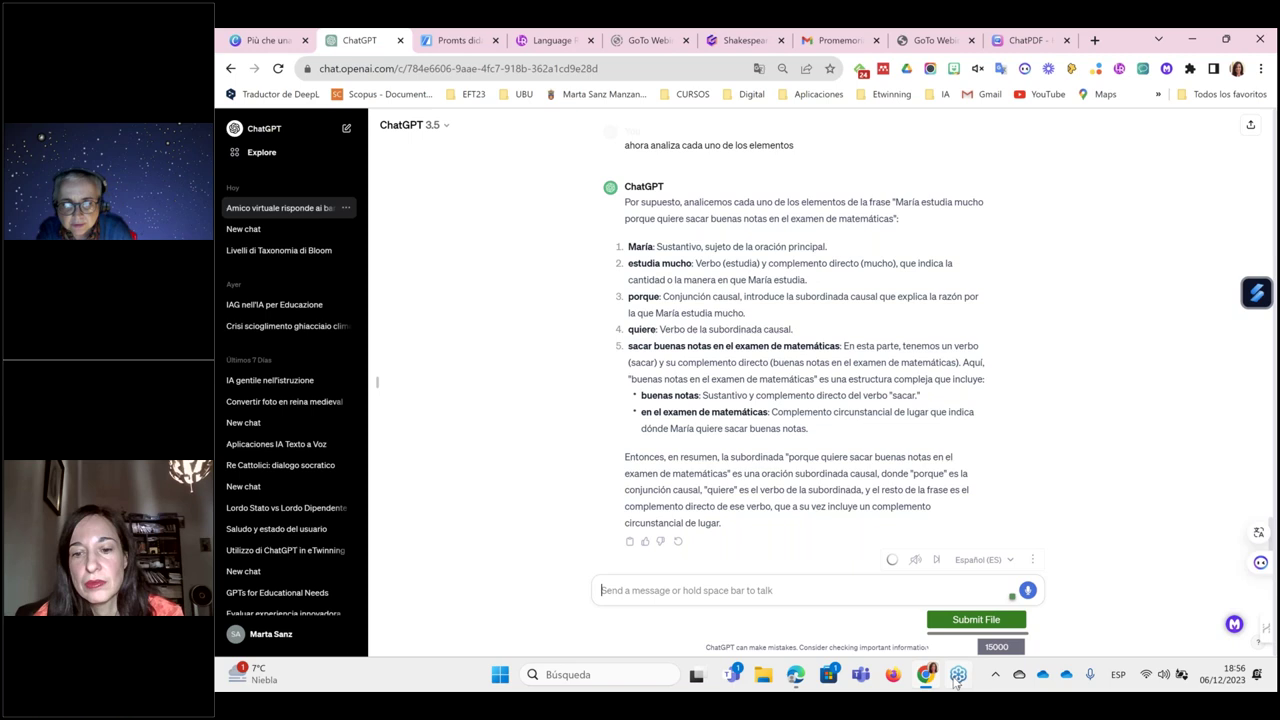
{"action": "mouse_move", "coordinate": [956, 683]}
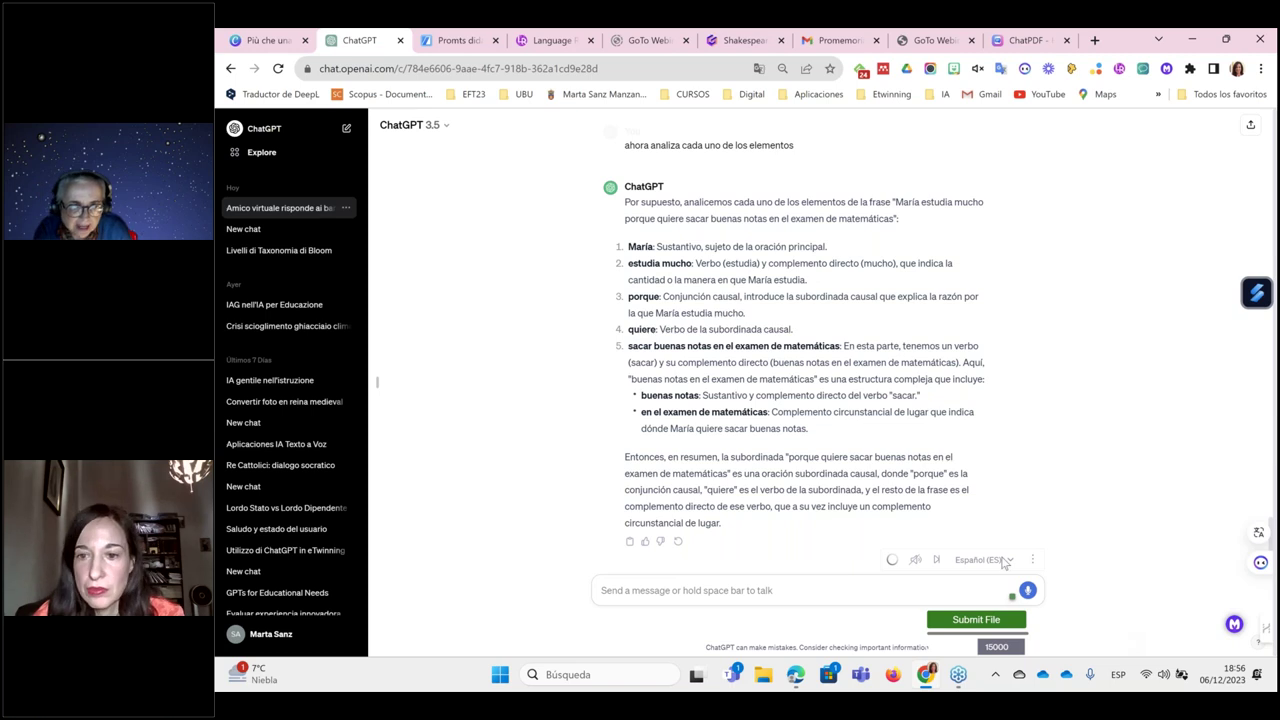
{"action": "left_click", "coordinate": [958, 683]}
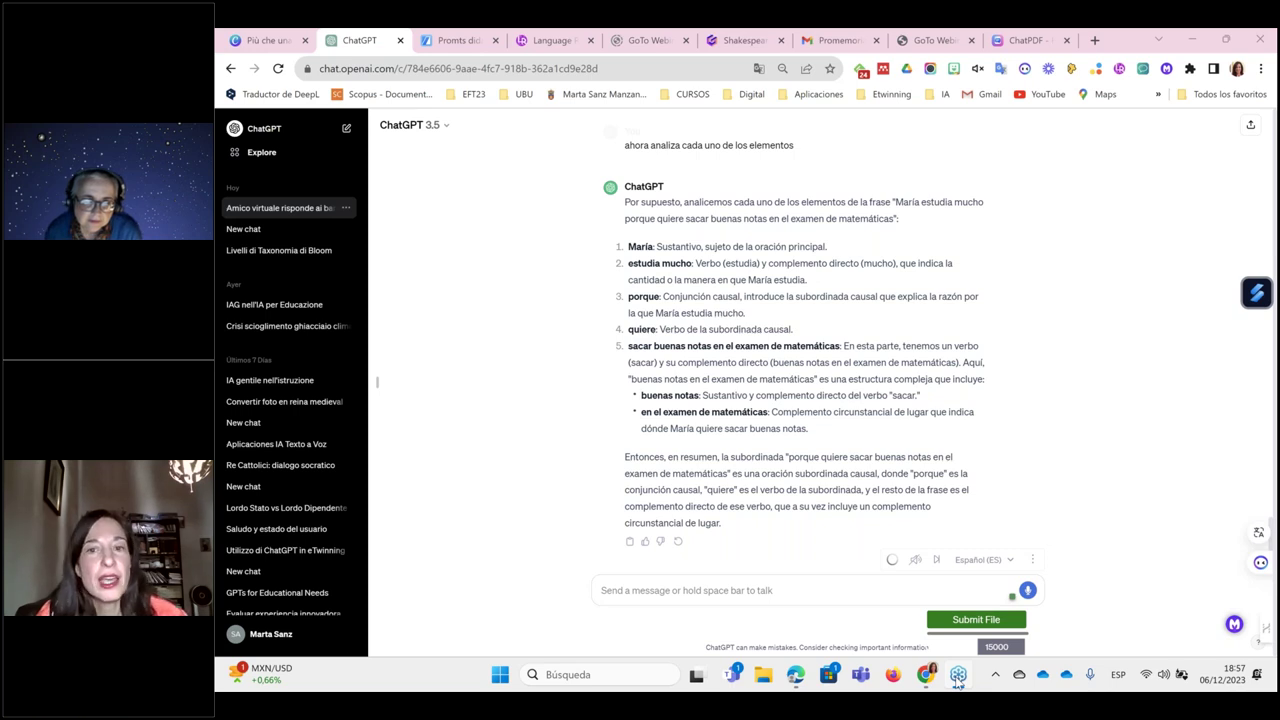
Step: Switch to the Canva presentation and show the mind-map slides on pages 52 to 57, including the LaTeX and Overleaf example
{"action": "left_click", "coordinate": [260, 41]}
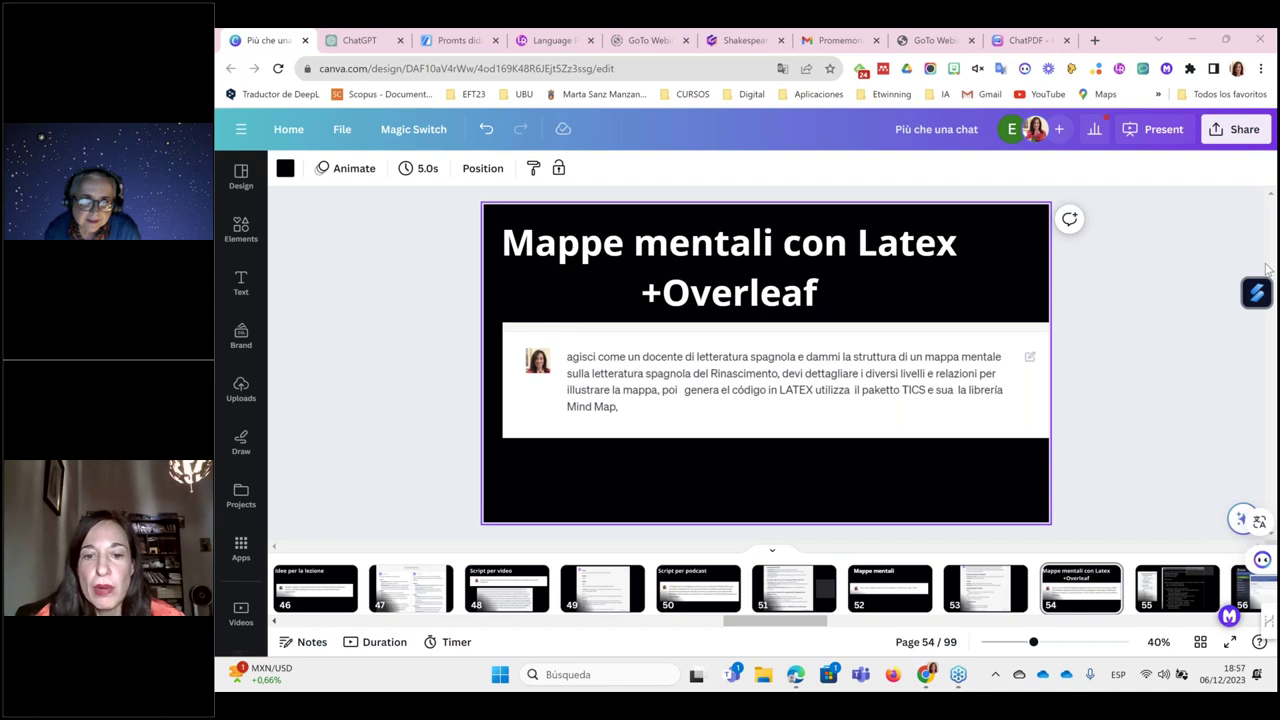
{"action": "left_click", "coordinate": [868, 590]}
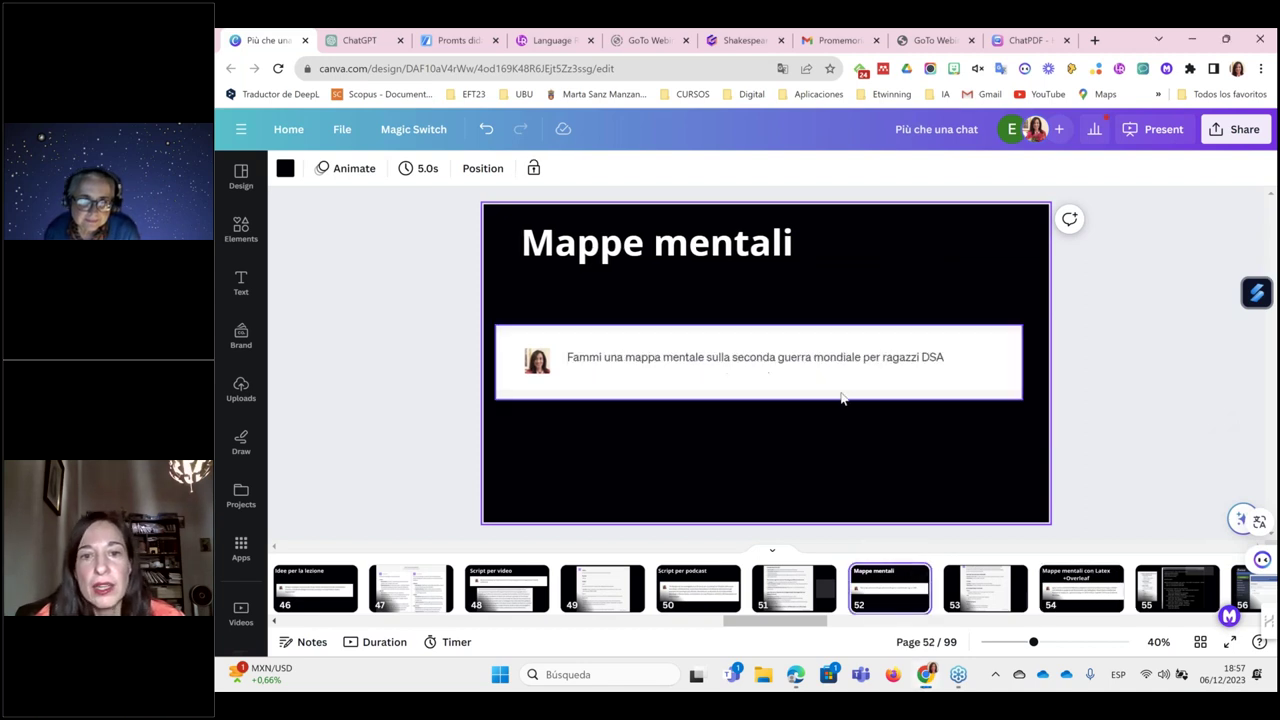
{"action": "left_click", "coordinate": [985, 590]}
{"action": "left_click", "coordinate": [1079, 588]}
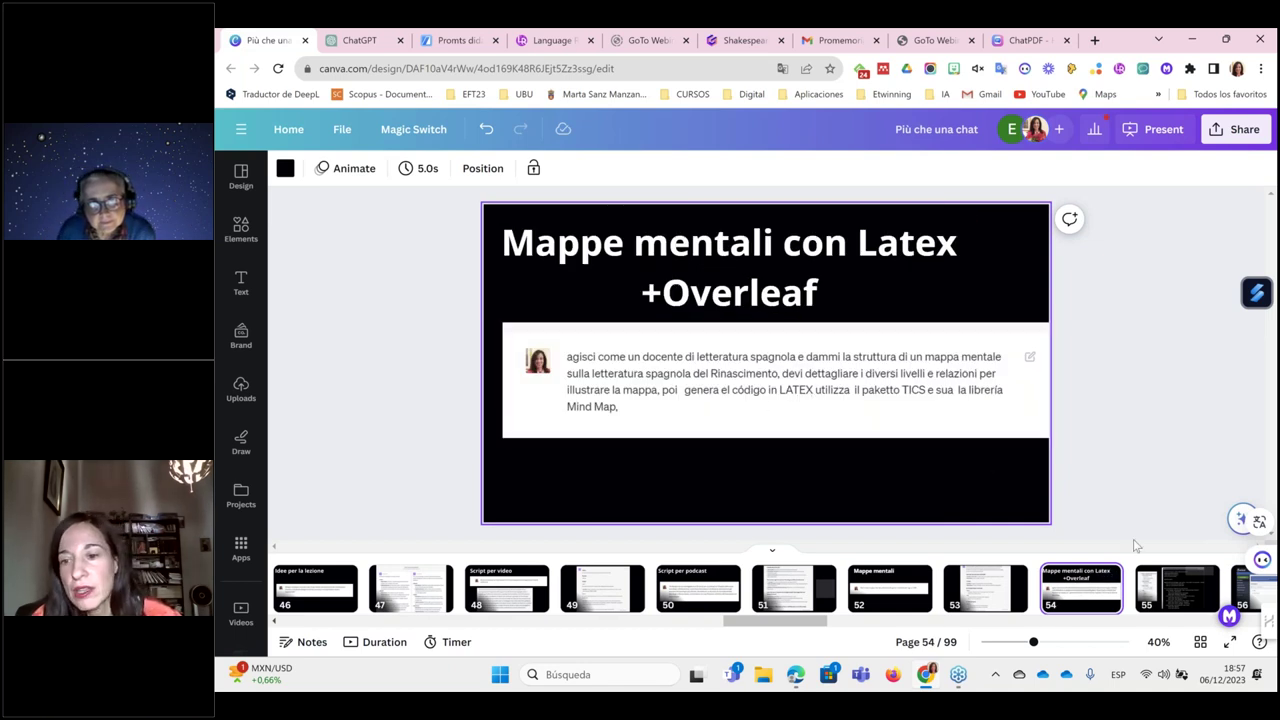
{"action": "left_click", "coordinate": [1185, 598]}
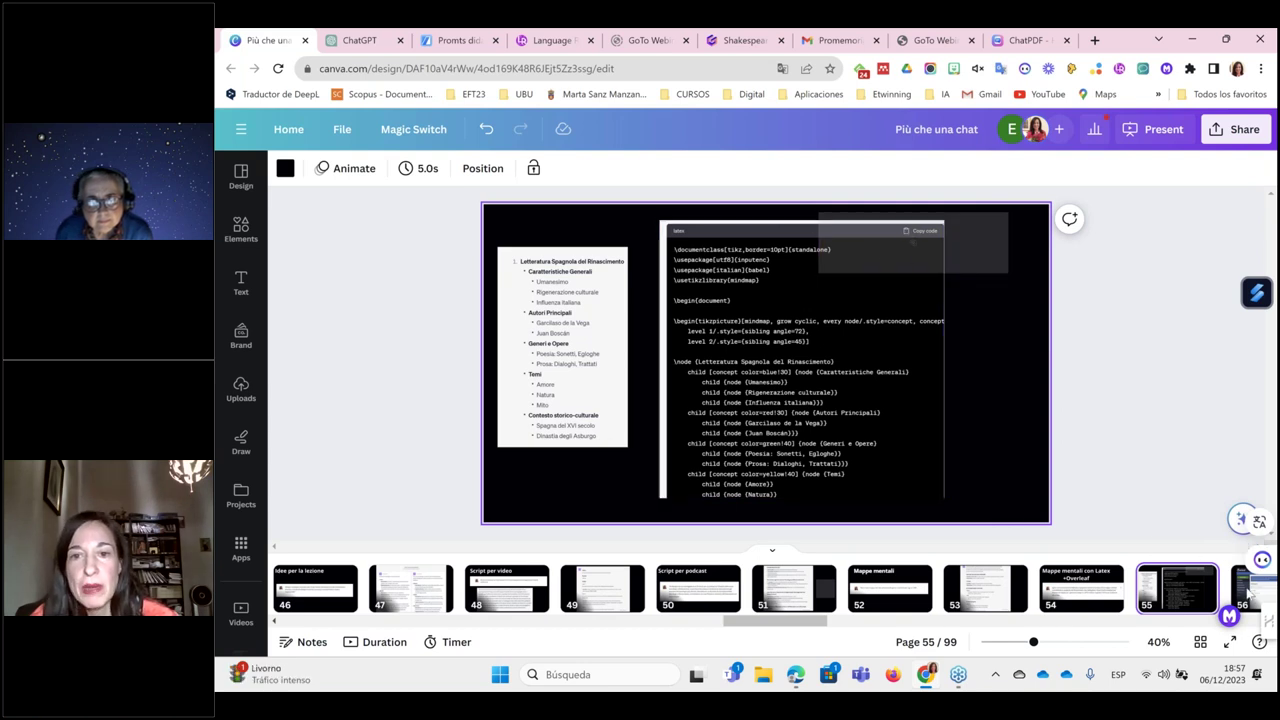
{"action": "left_click", "coordinate": [1075, 588]}
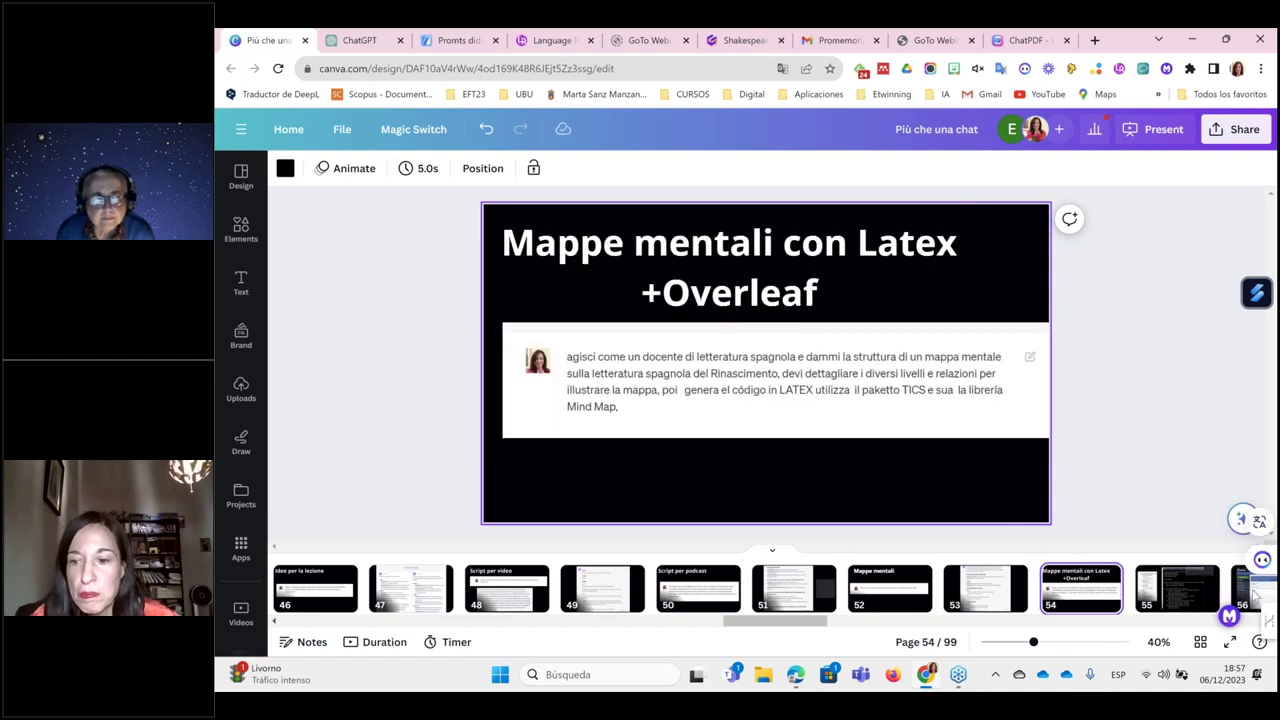
{"action": "scroll", "coordinate": [860, 620], "scroll_direction": "right", "scroll_amount": 3}
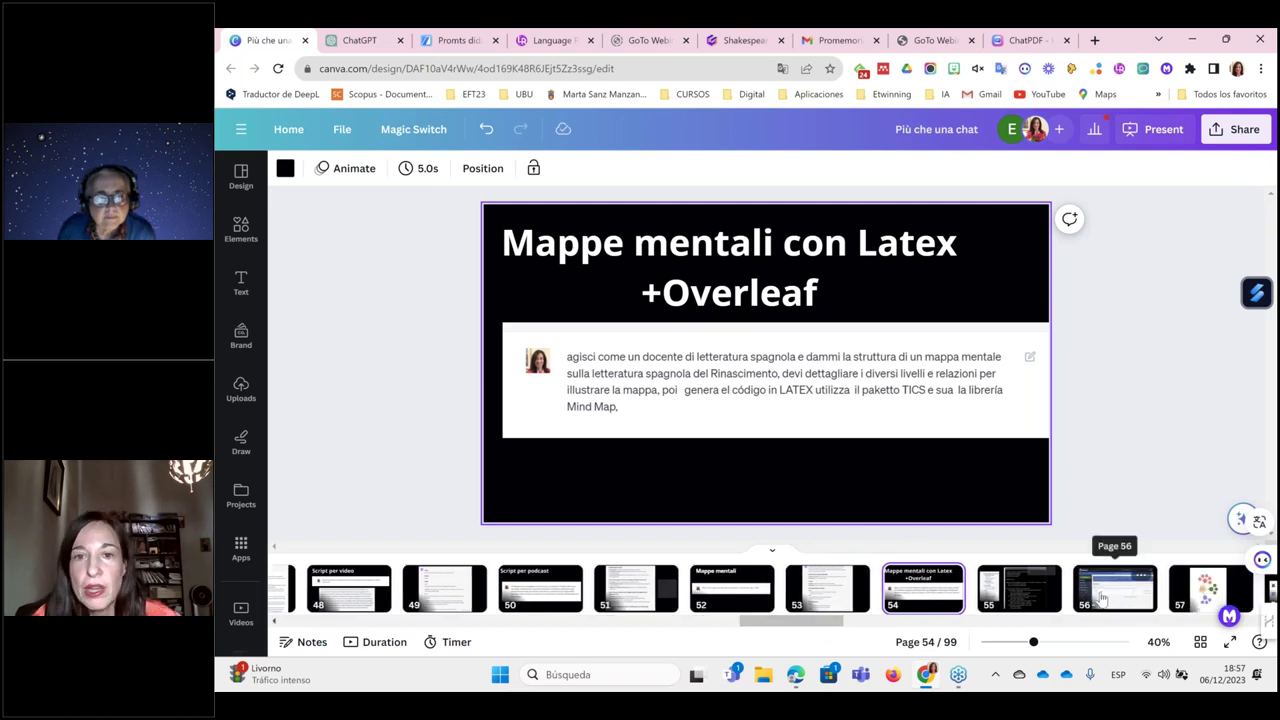
{"action": "left_click", "coordinate": [1103, 597]}
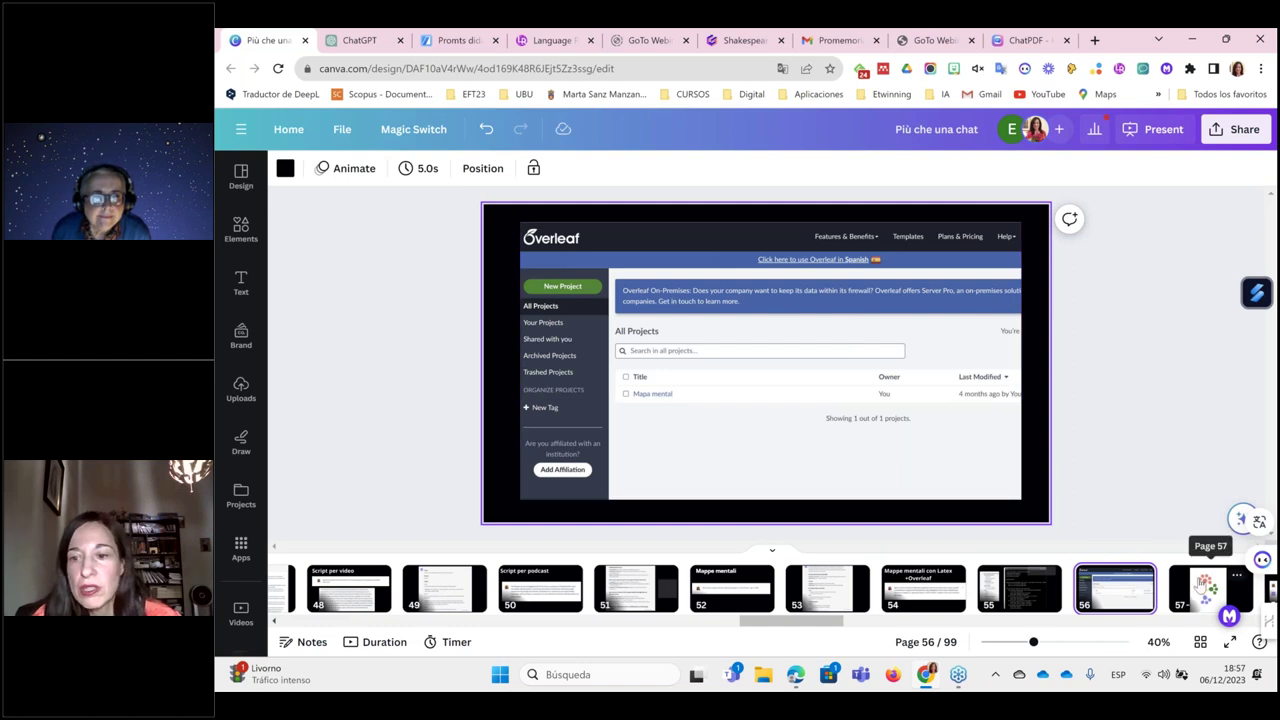
{"action": "left_click", "coordinate": [1203, 585]}
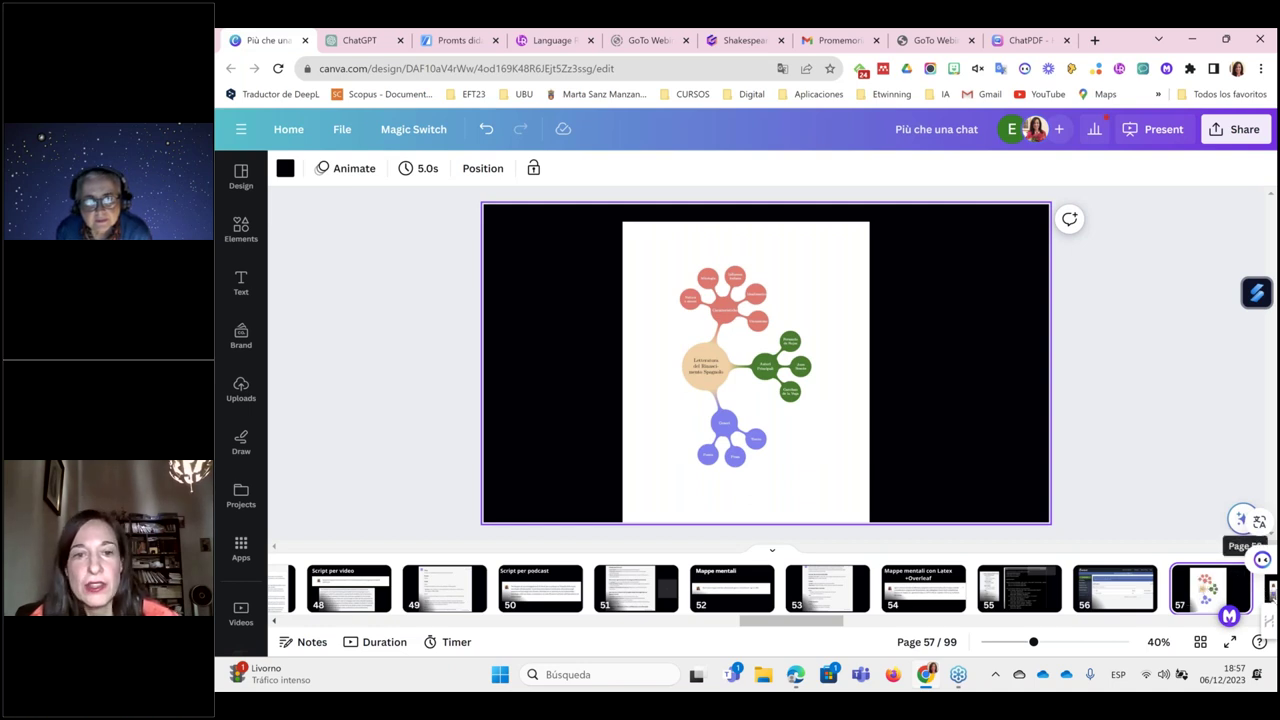
Step: Show the "Infografiche" slides on pages 58 and 59 and the "Crea un testo con spazi in bianco" slide on page 60
{"action": "left_click", "coordinate": [1272, 594]}
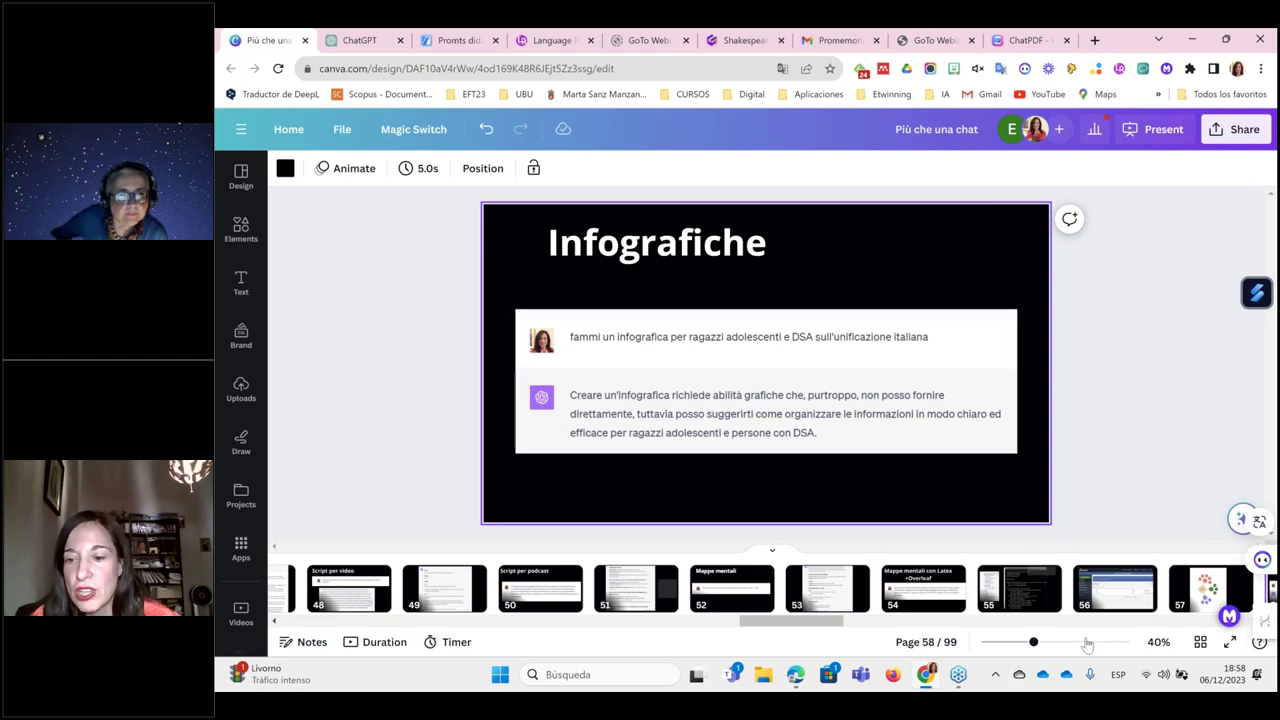
{"action": "left_click_drag", "start_coordinate": [785, 627], "coordinate": [809, 627]}
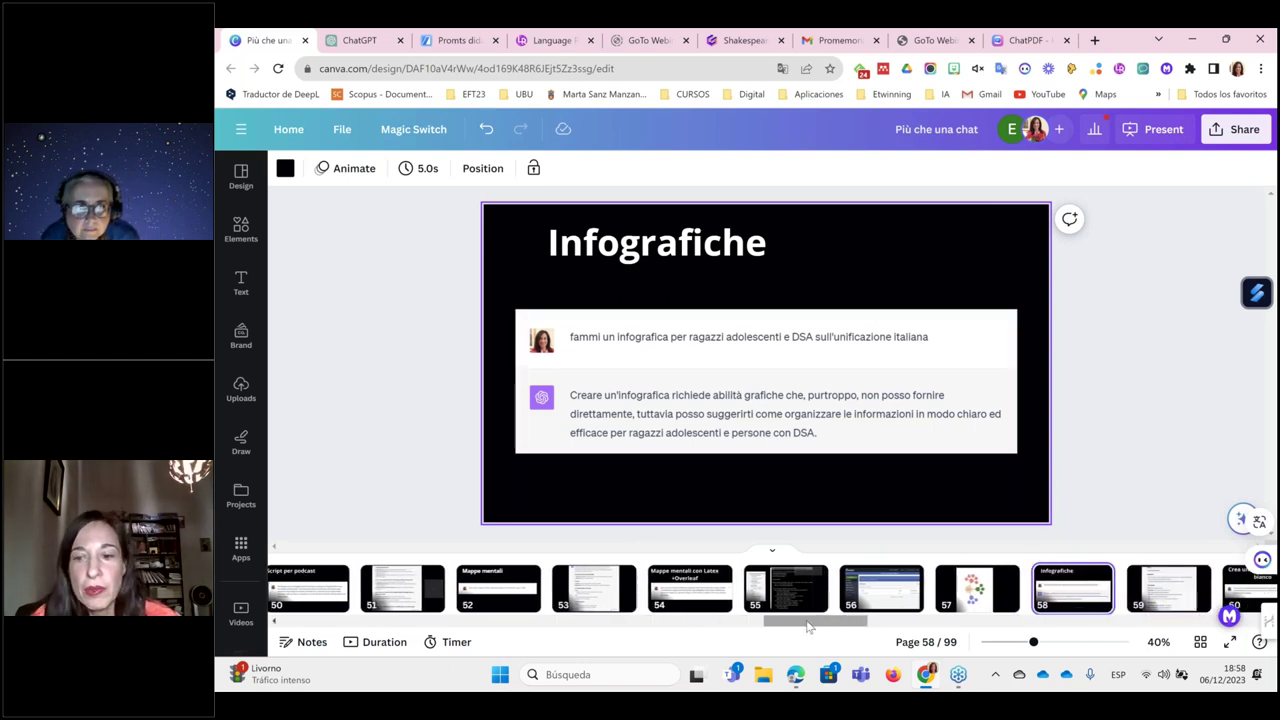
{"action": "left_click", "coordinate": [1168, 580]}
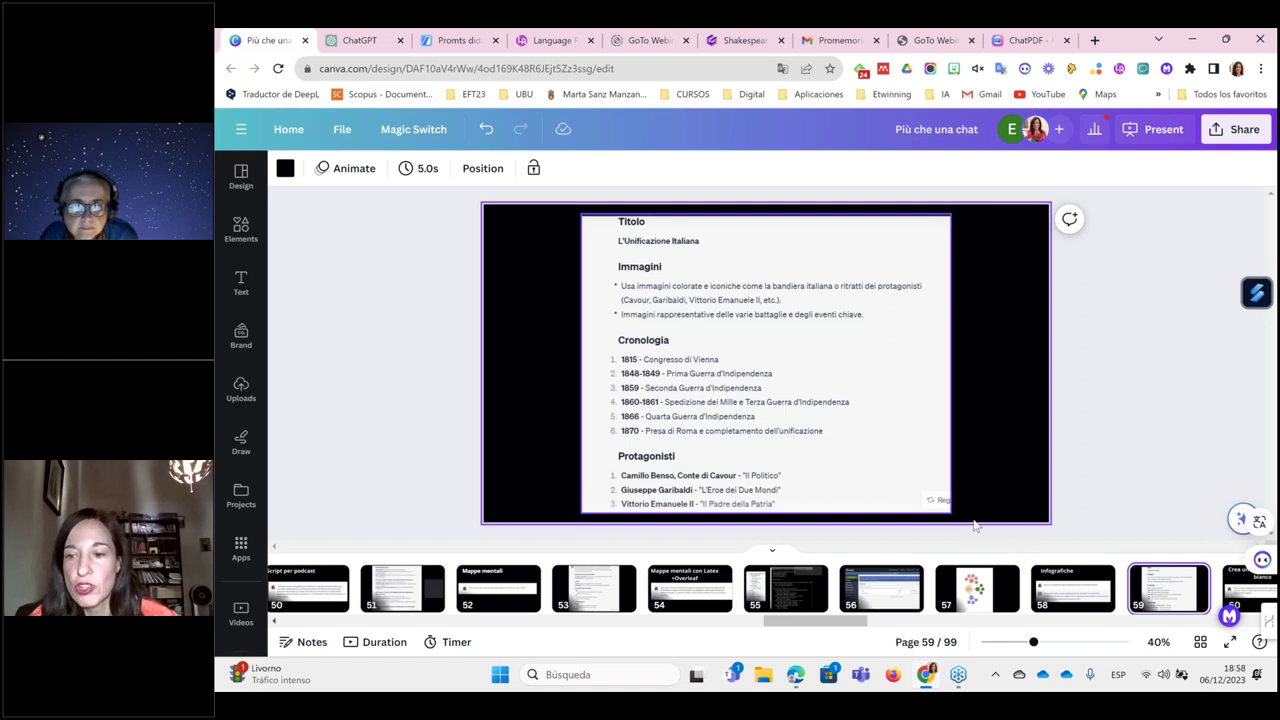
{"action": "left_click", "coordinate": [1247, 596]}
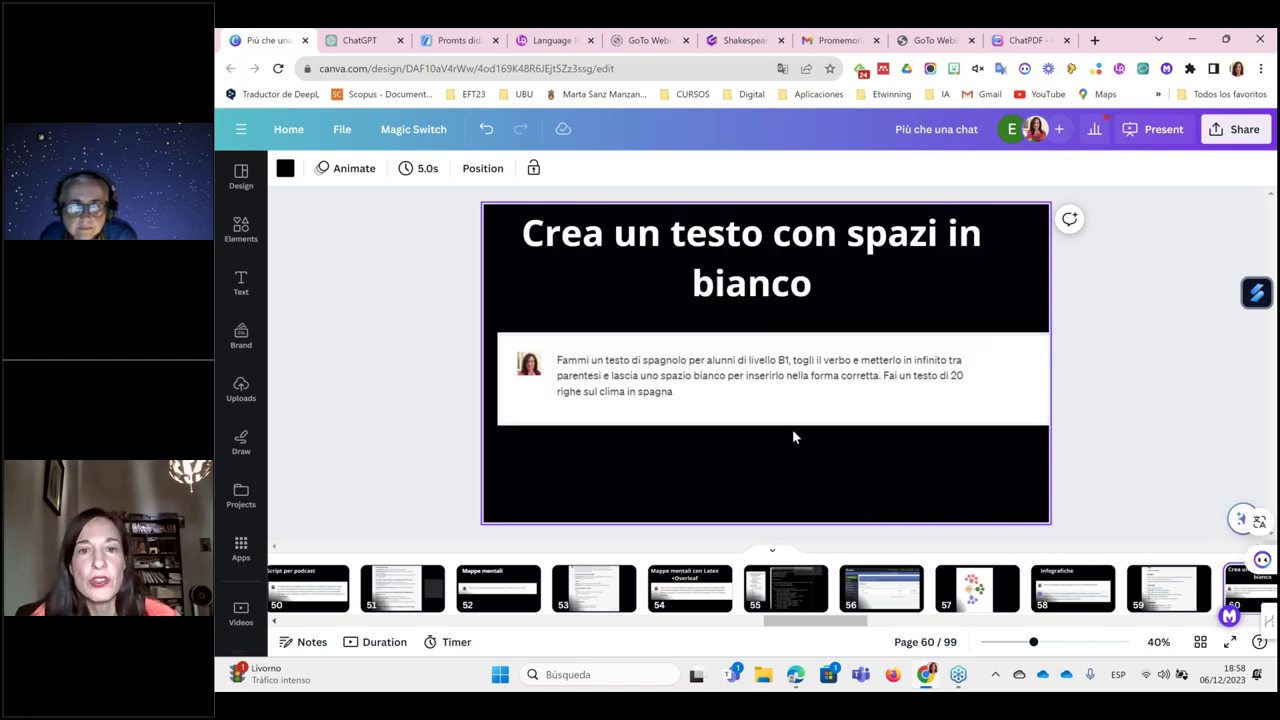
{"action": "mouse_move", "coordinate": [1255, 562]}
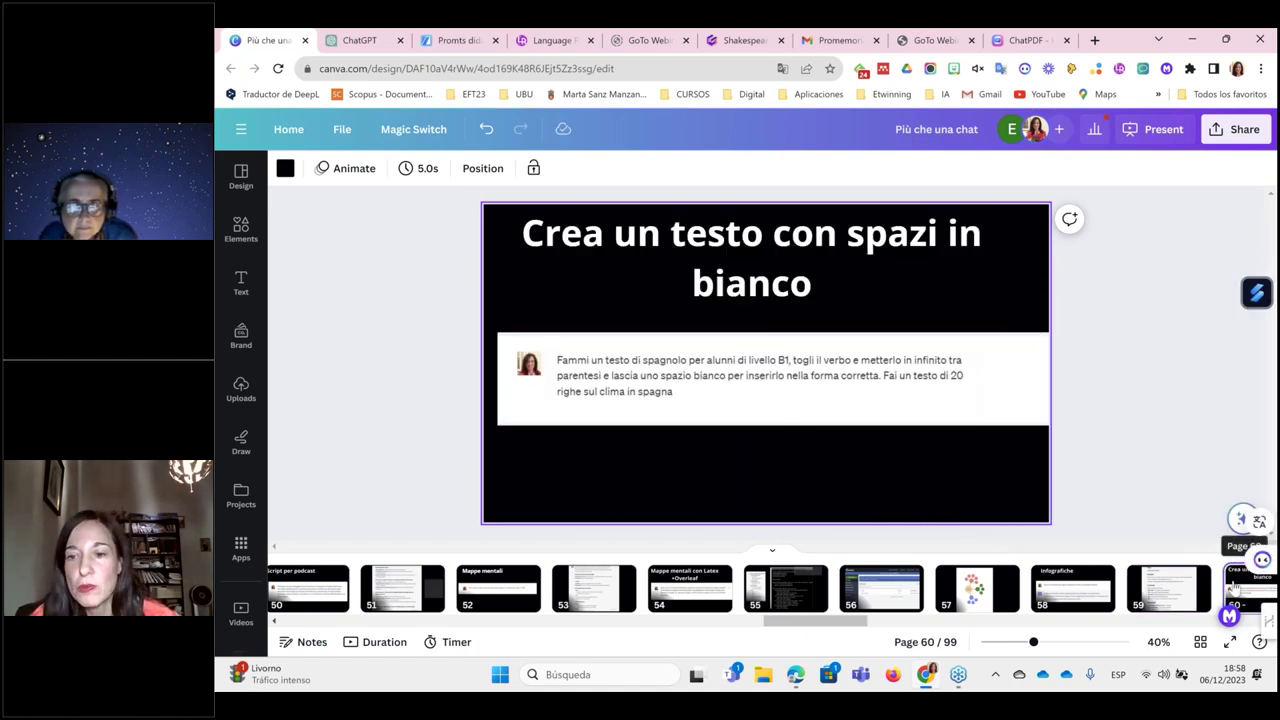